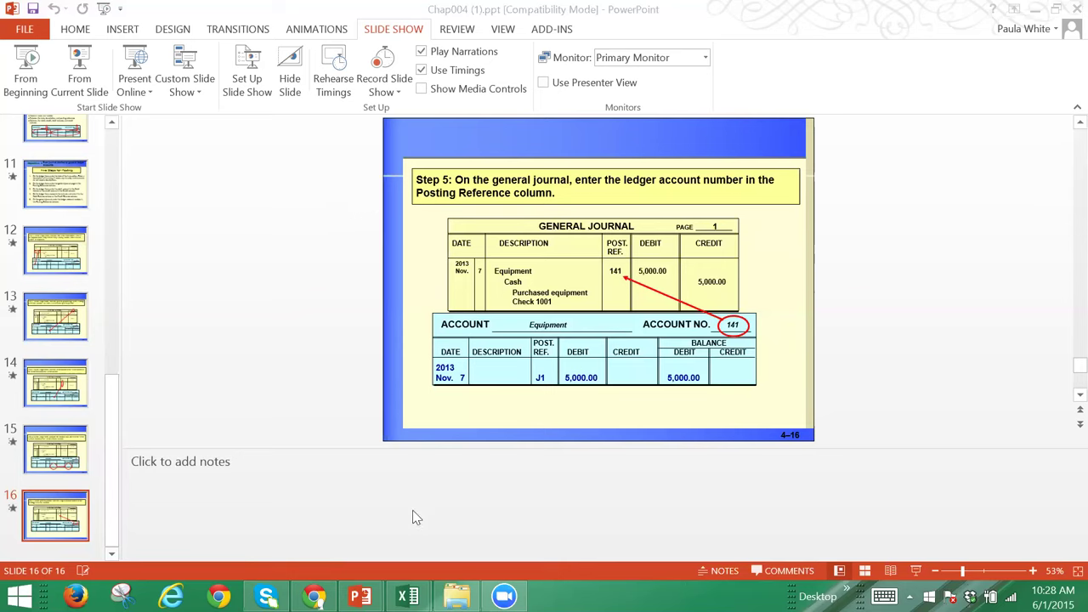
Step: Minimize the Chap004 and ACC101 presentations and bring the Canvas assignment page forward
mouse_move(407, 596)
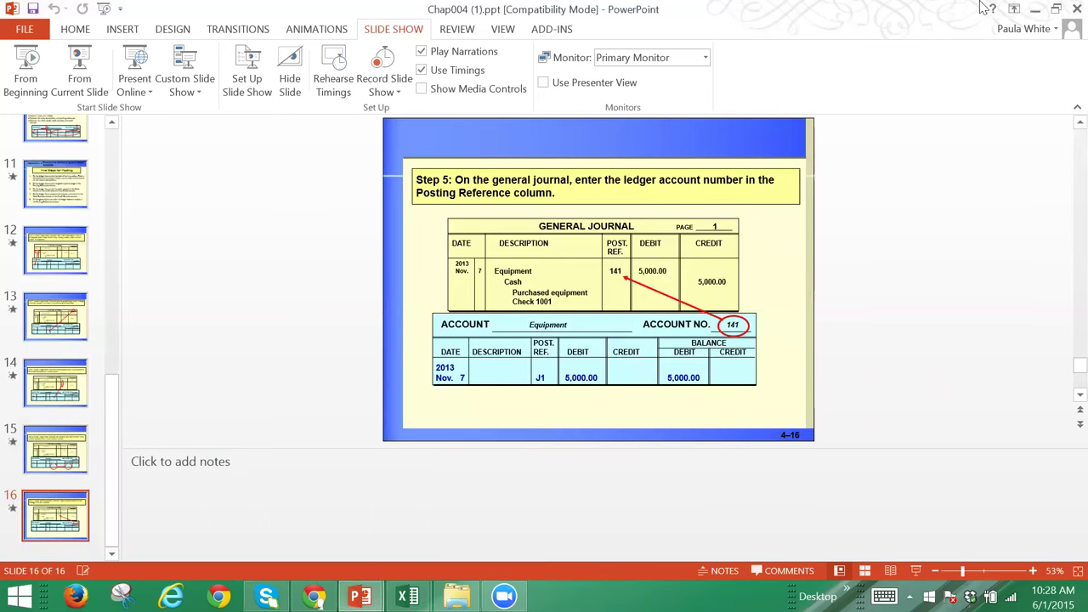
left_click(1035, 12)
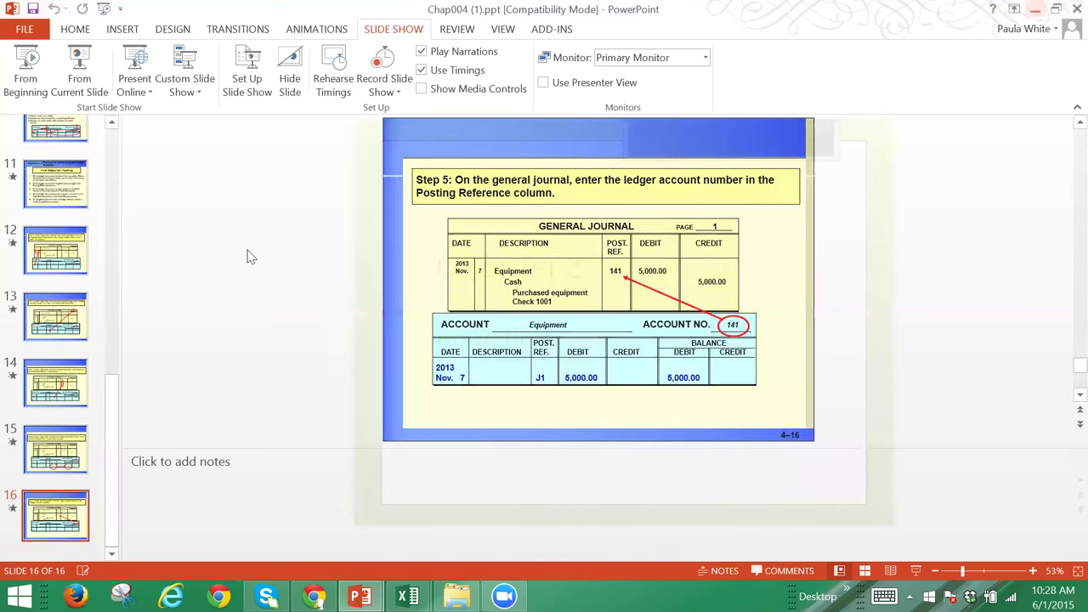
left_click(1034, 12)
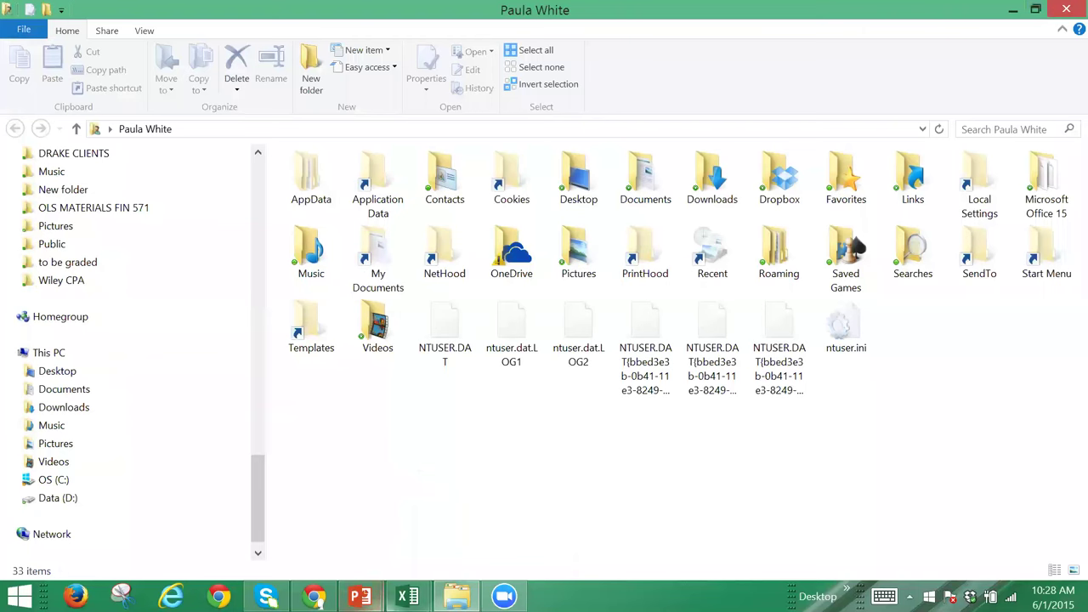
mouse_move(360, 596)
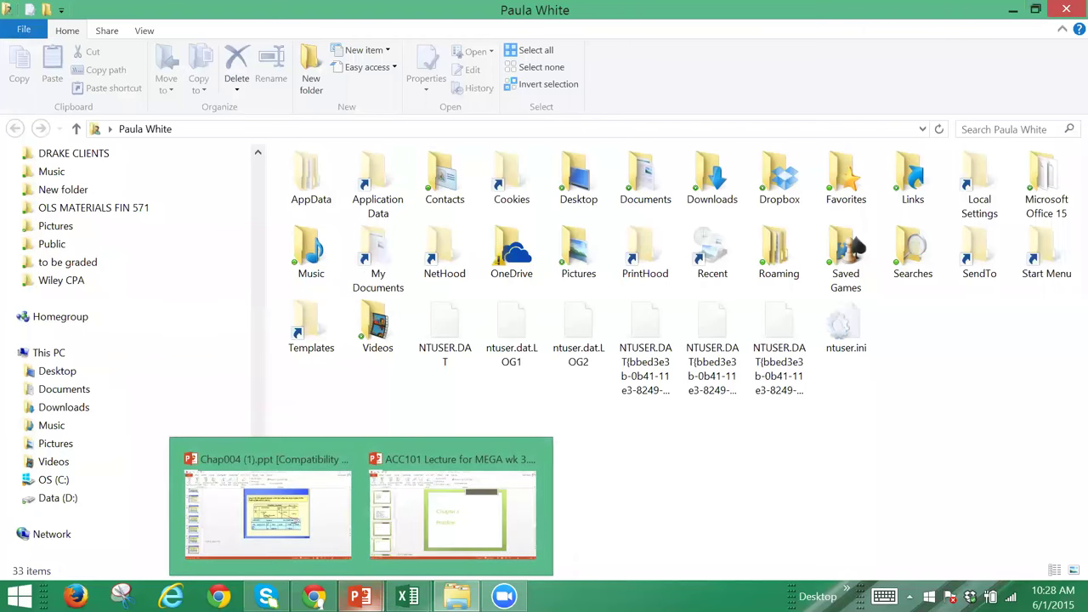
left_click(314, 596)
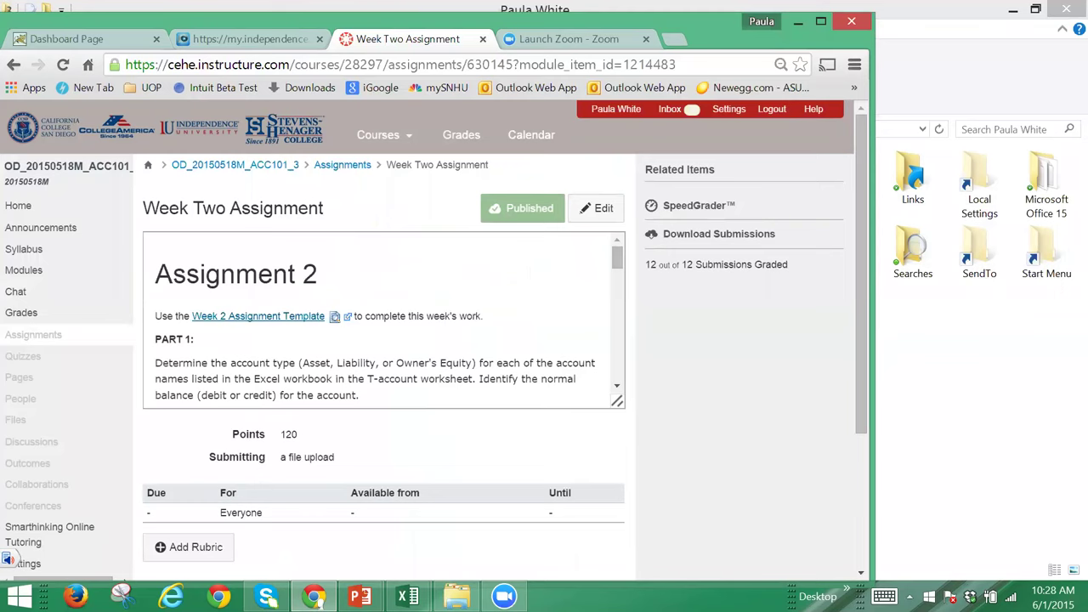
Step: Scroll the Week Two description down to the November Business Transactions list
left_click_drag(615, 255, 618, 295)
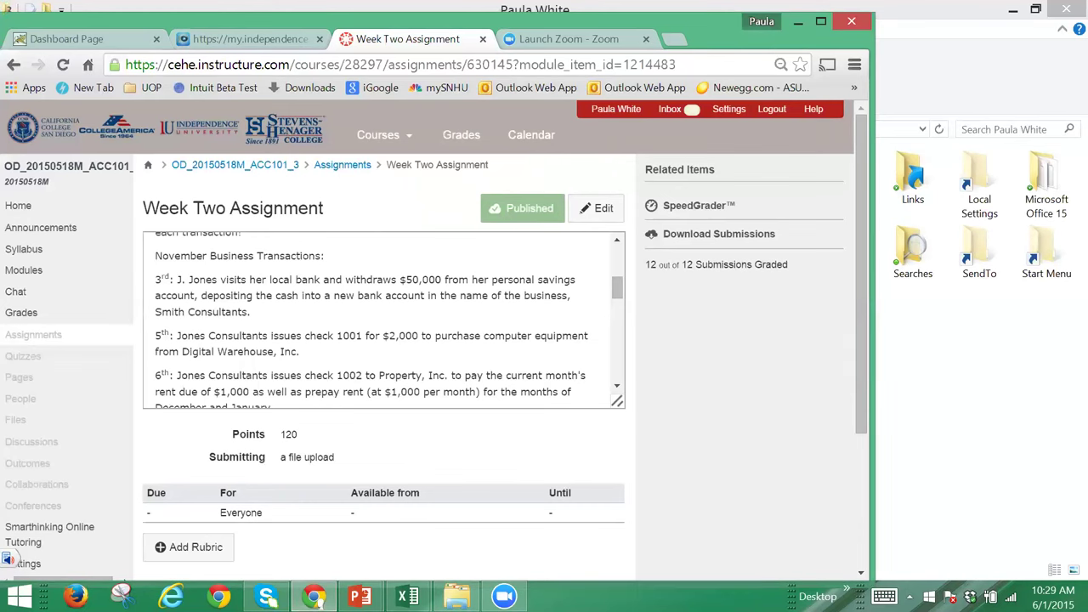
Step: Bring the Week 2 workbook forward, select Cash debit cell A22, and enable editing
mouse_move(408, 596)
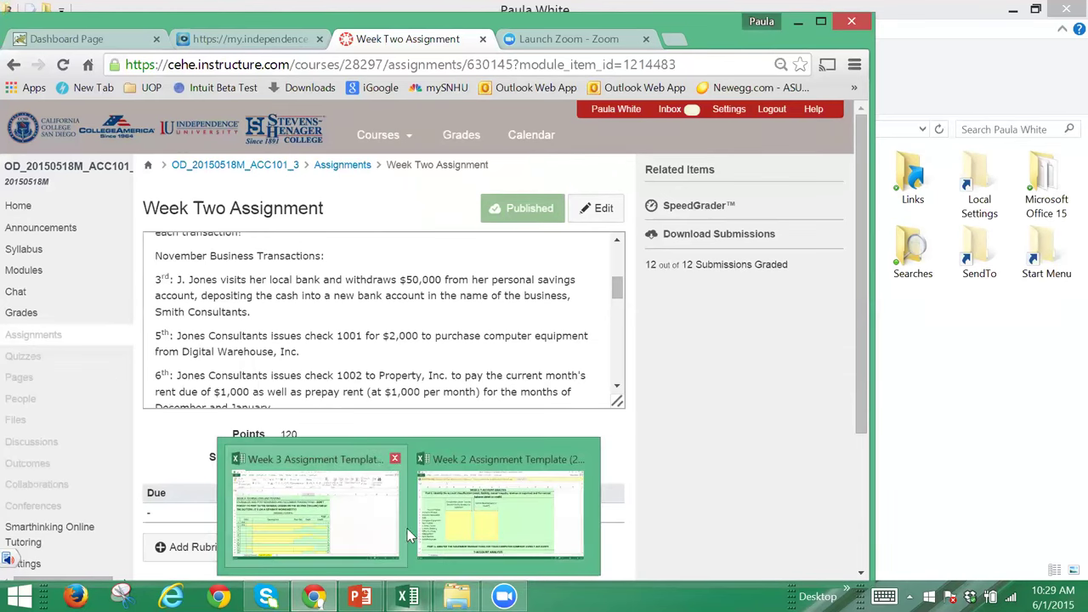
left_click(463, 531)
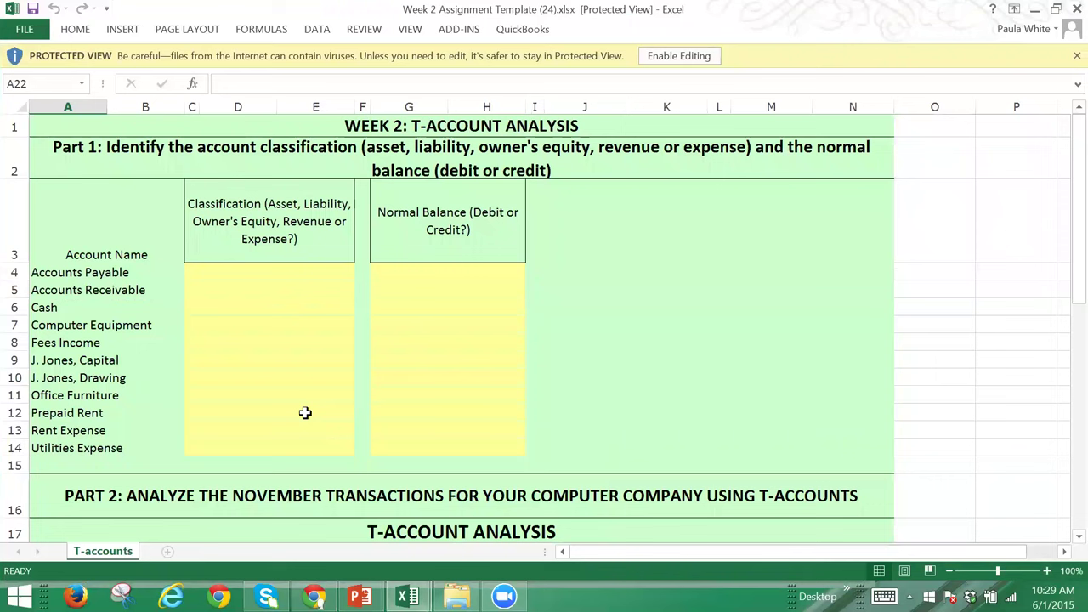
left_click(305, 413)
key("Down")
key("Down")
key("Down")
key("Down")
key("Down")
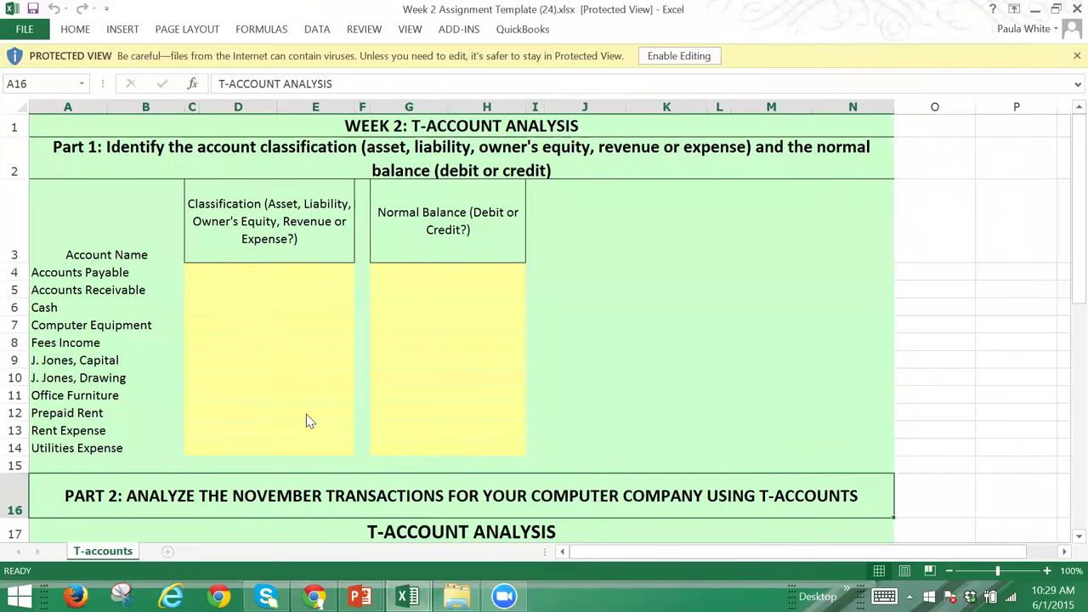
key("Down")
key("Down")
key("Down")
key("Down")
key("Down")
key("Down")
key("Down")
key("Down")
key("Down")
key("Down")
key("Down")
key("Down")
key("Down")
key("Down")
key("Down")
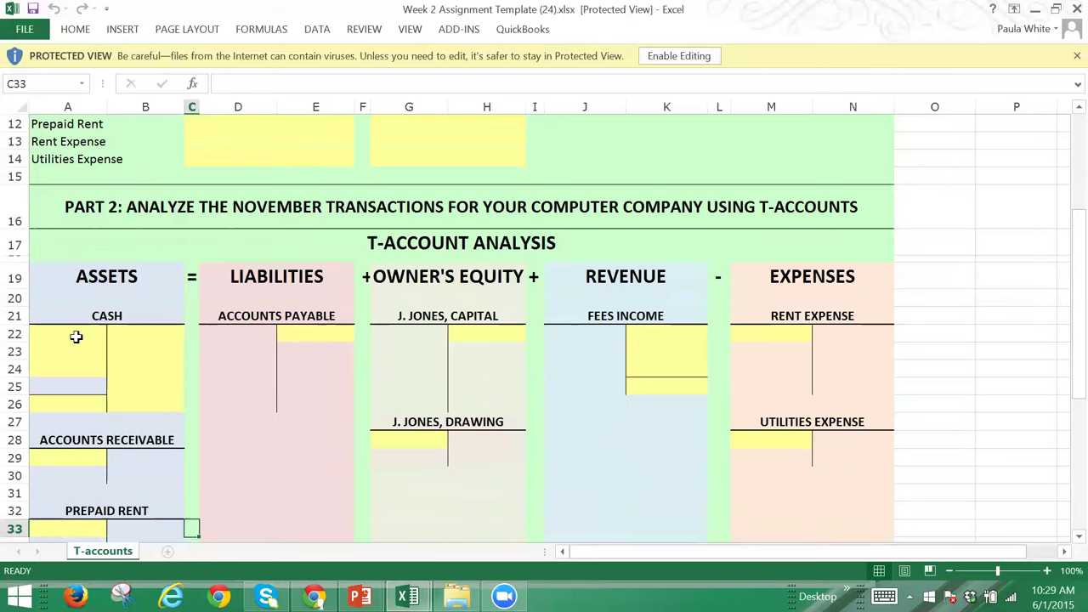
left_click(76, 336)
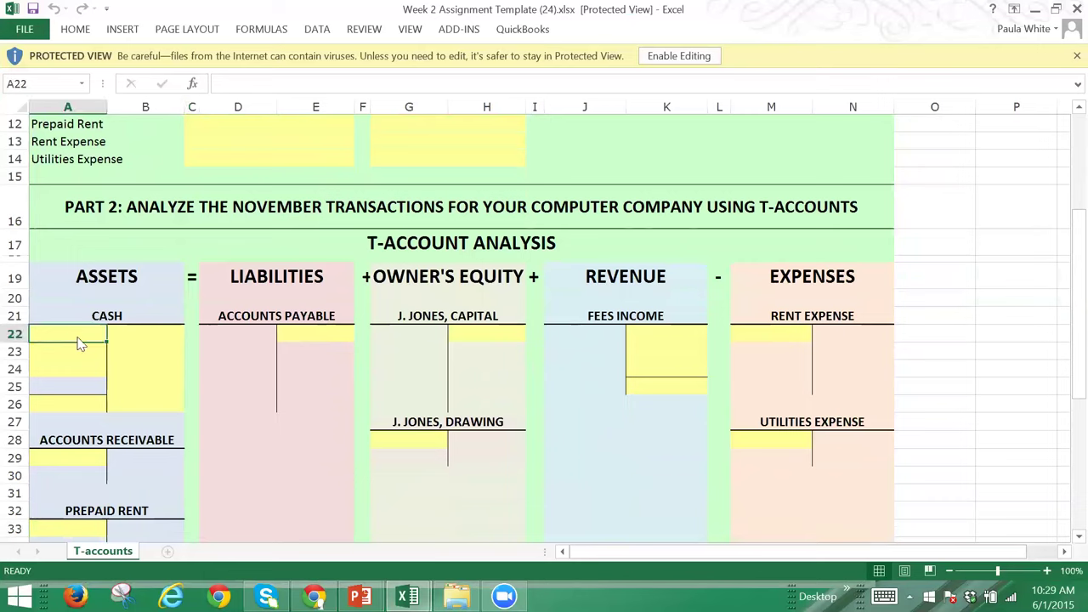
left_click(681, 56)
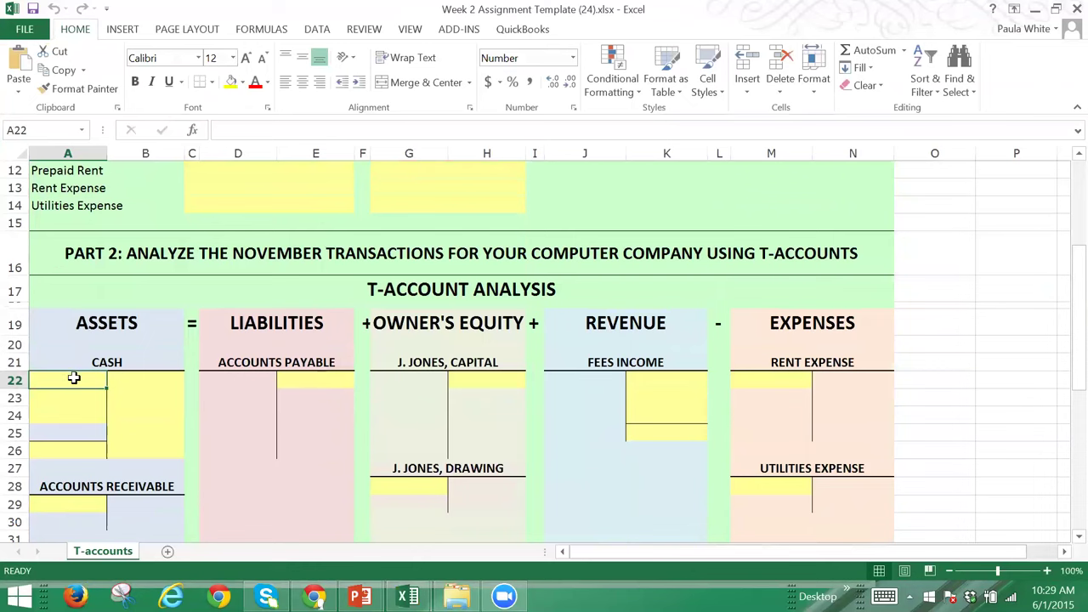
Step: Enter 50,000 as the Cash debit in A22 and the J. Jones, Capital credit in H22
type("50000")
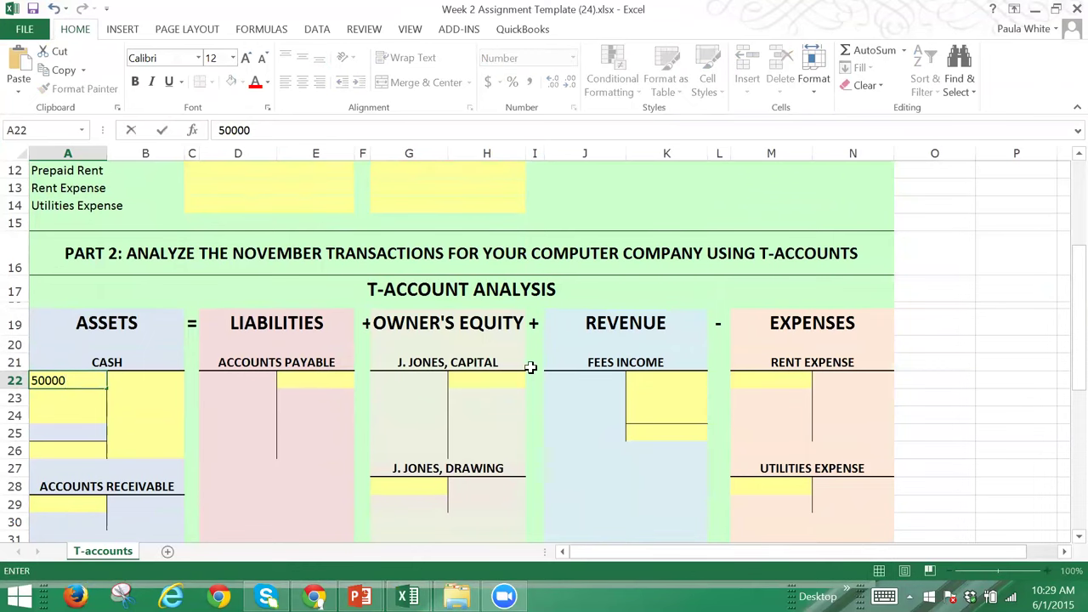
left_click(506, 377)
type("50,")
type("0000")
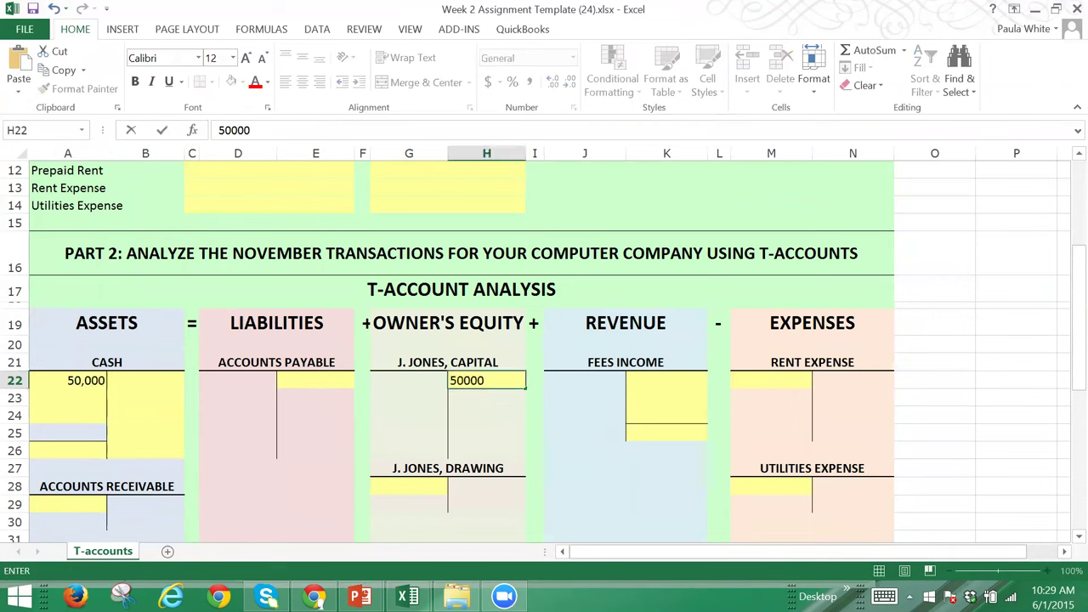
key("Tab")
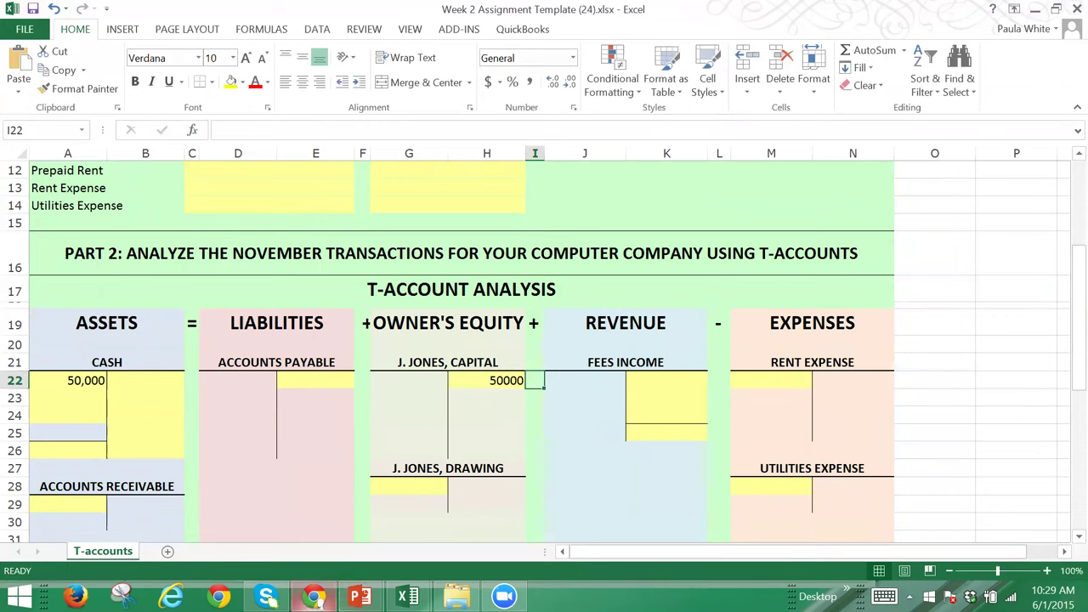
left_click(313, 596)
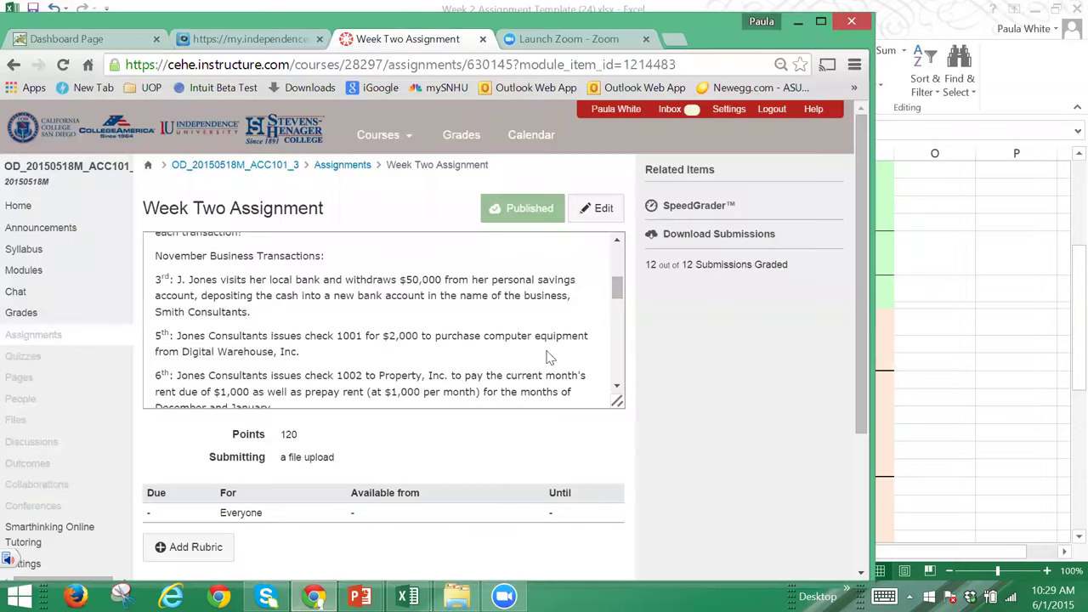
Step: Review the checks 1001 and 1002 transactions, then go to the course's Assignments list
mouse_move(618, 285)
left_mouse_down()
mouse_move(618, 338)
mouse_move(613, 276)
left_mouse_up()
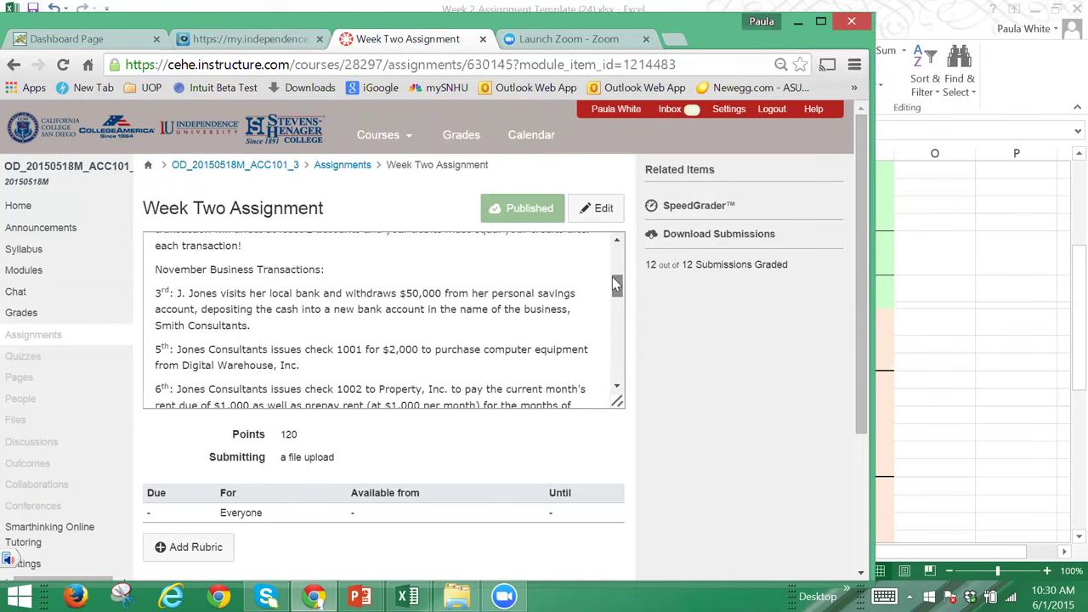
scroll(612, 278, "down", 1)
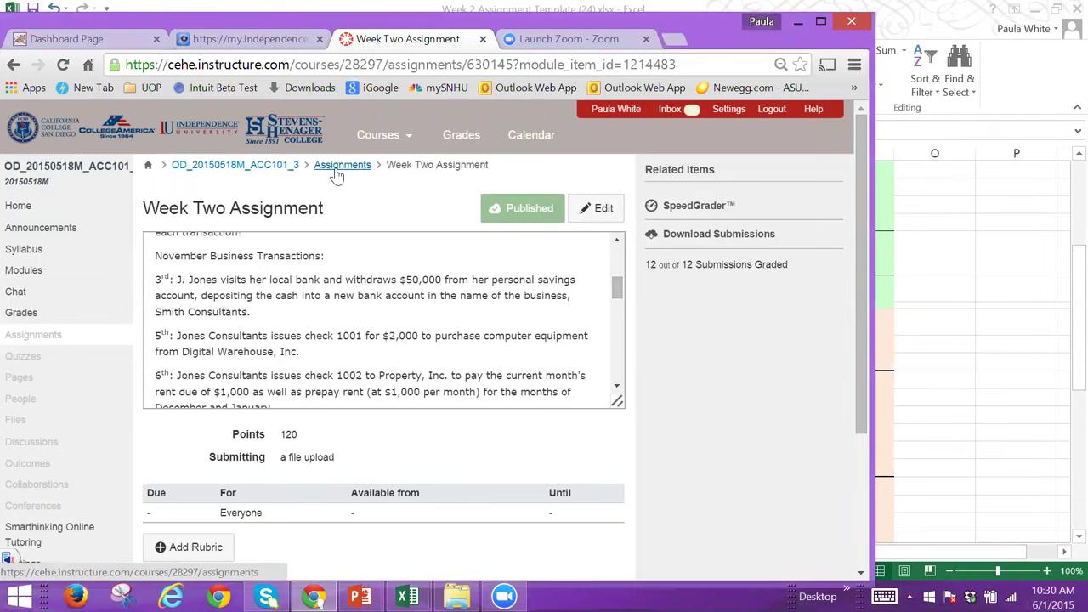
left_click(340, 166)
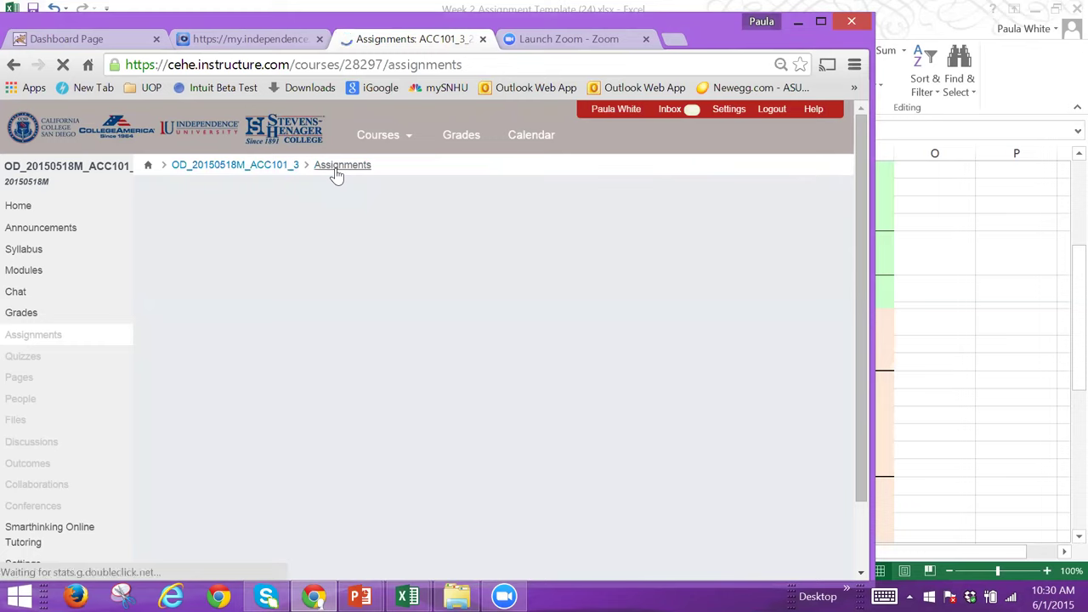
Step: Reload the Assignments list and open the 120-point Week Three Assignment
left_click(337, 167)
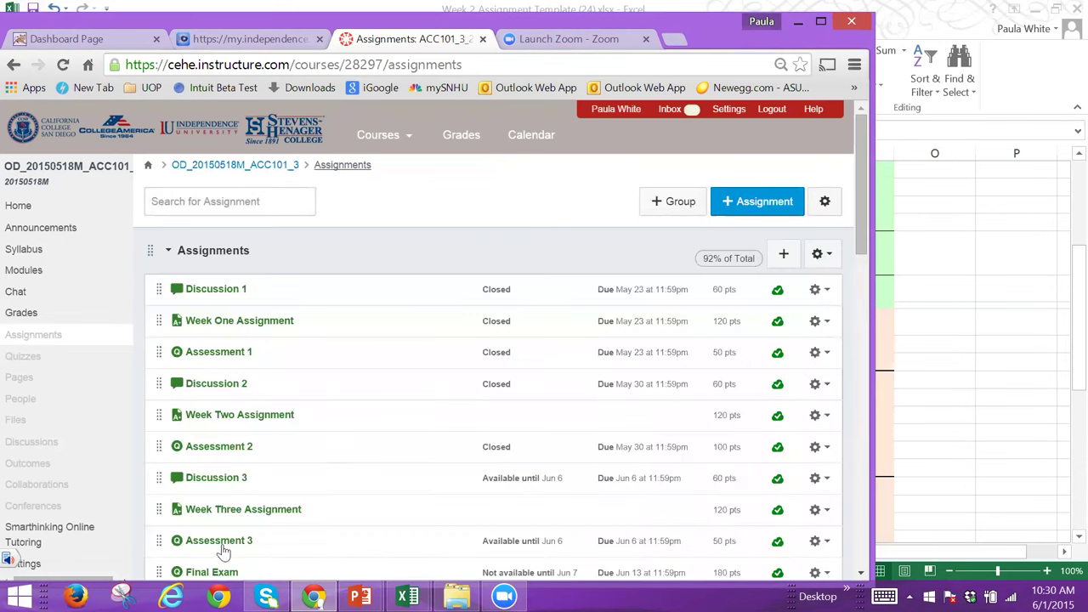
left_click(237, 515)
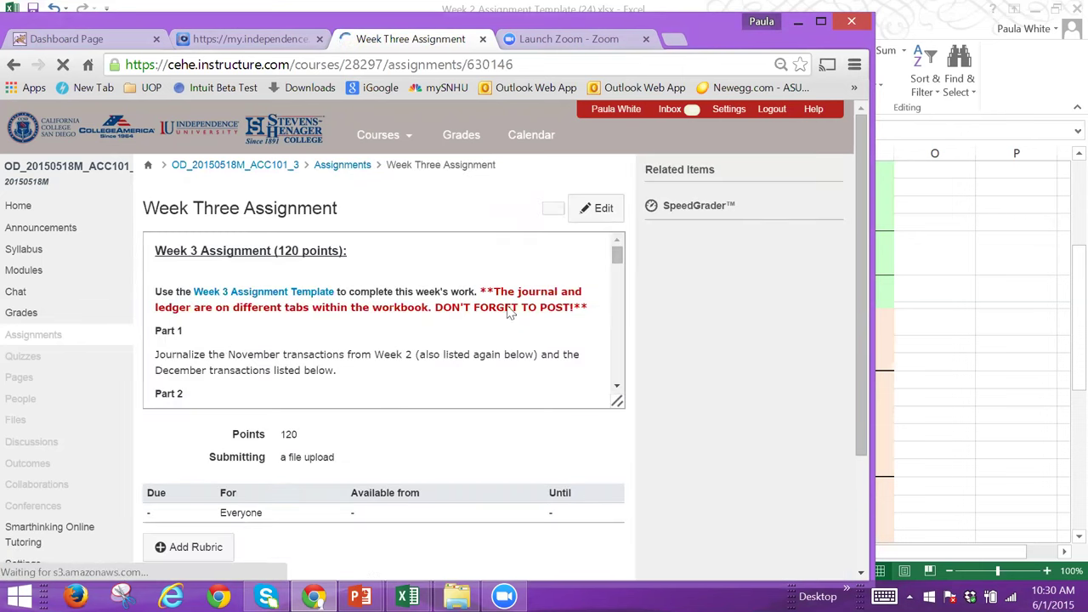
Step: Scroll the Week Three description past the Chart of Accounts to the November and December transactions
left_click_drag(617, 264, 618, 269)
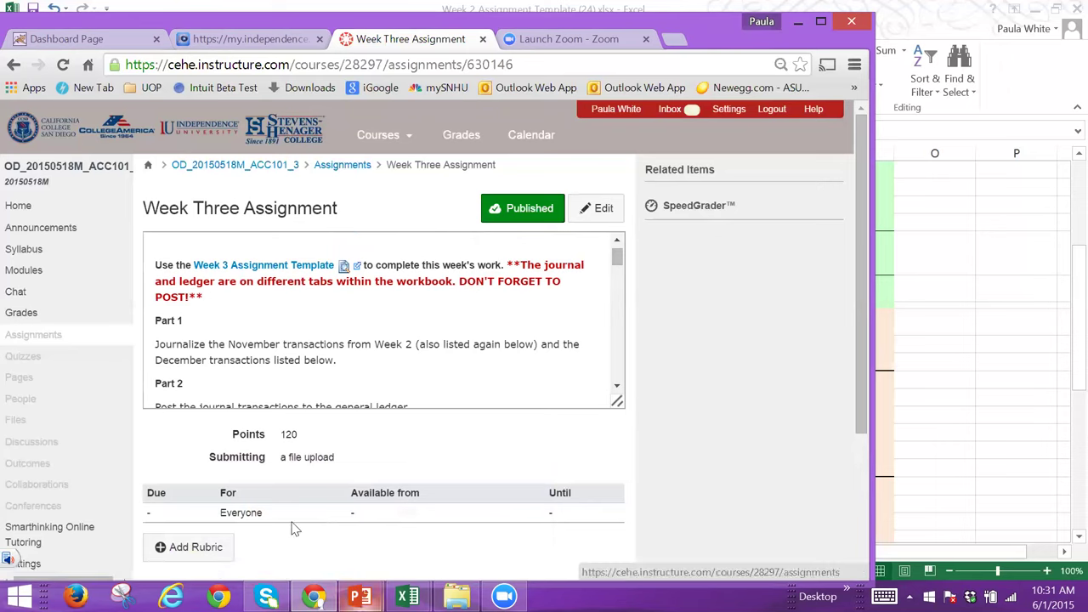
left_click(618, 388)
left_click(618, 389)
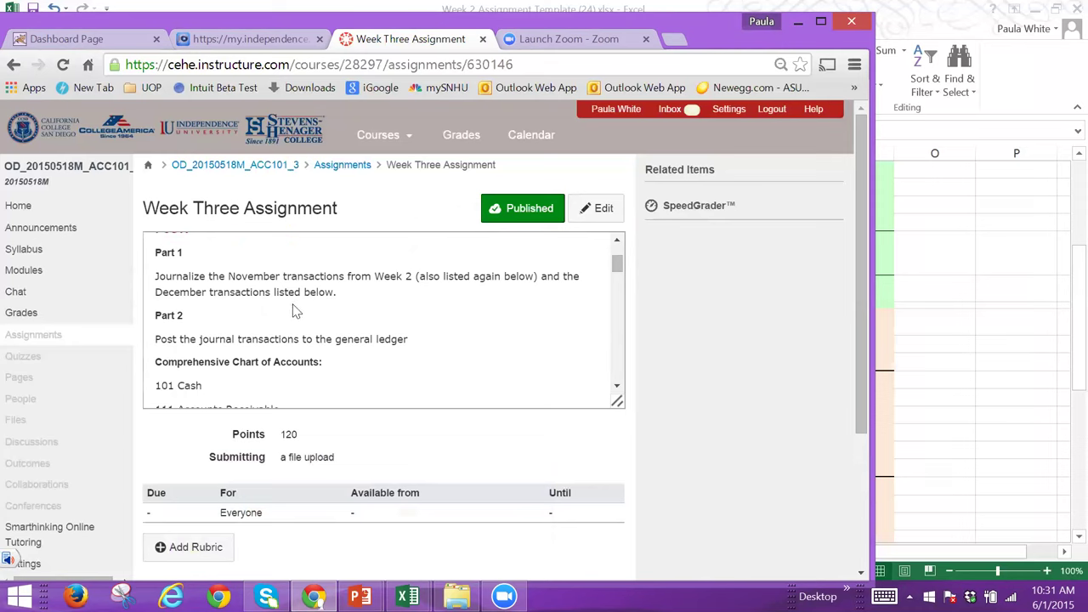
left_click_drag(617, 262, 620, 276)
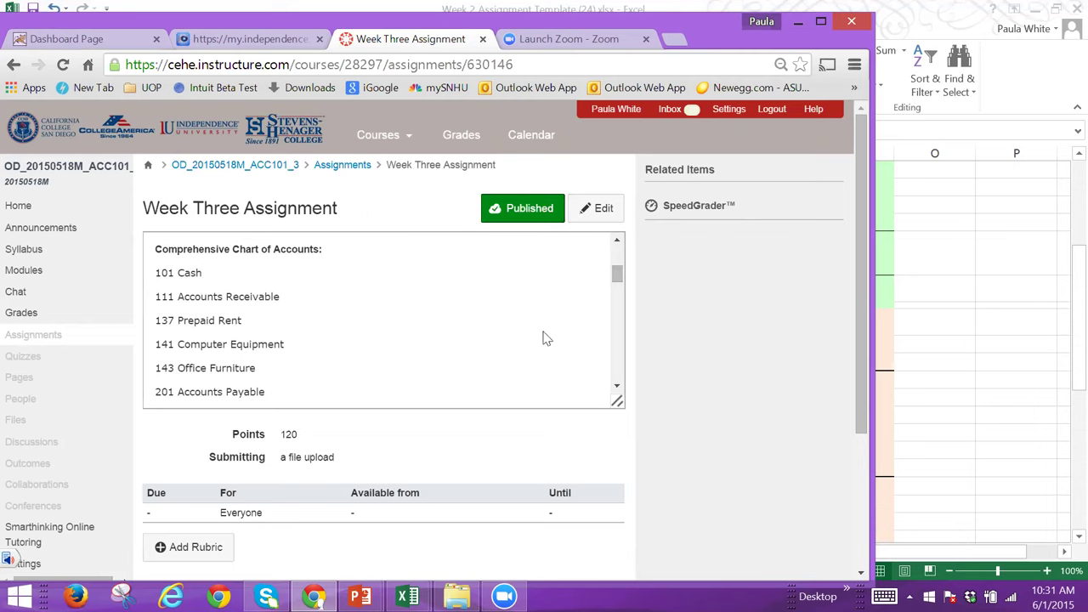
left_click_drag(618, 276, 620, 306)
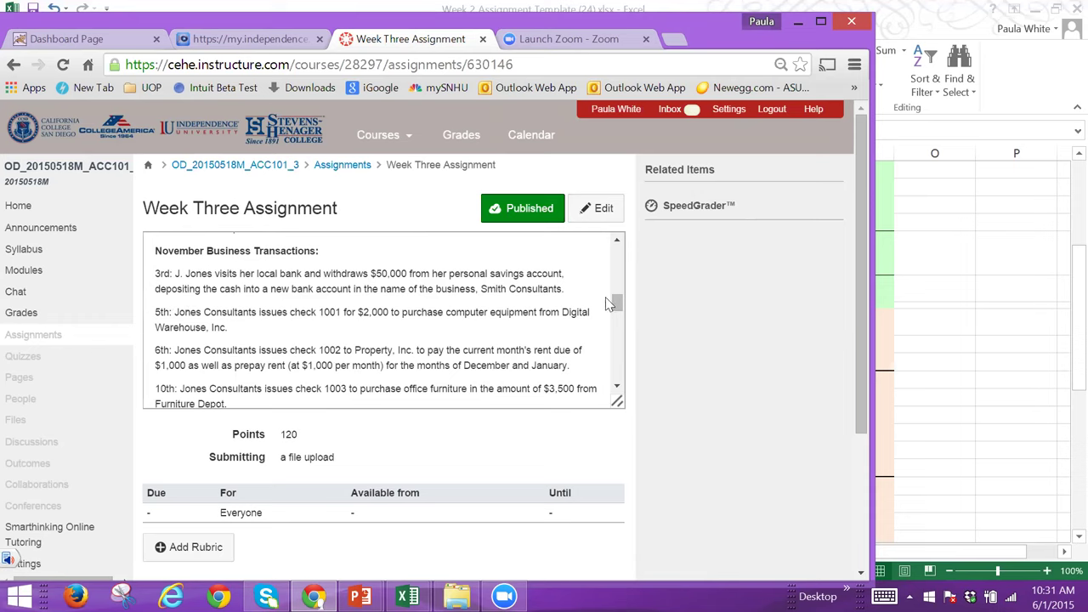
left_click_drag(618, 306, 628, 339)
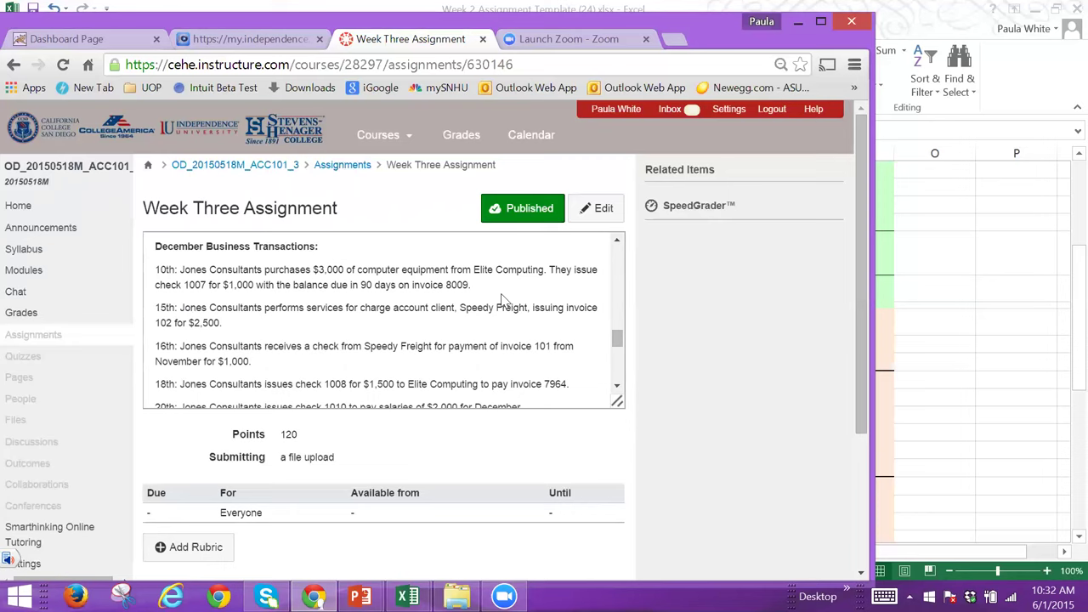
Step: Scroll the description back up to Part 1, Part 2 and the chart of accounts starting at 101 Cash
left_click_drag(618, 340, 618, 266)
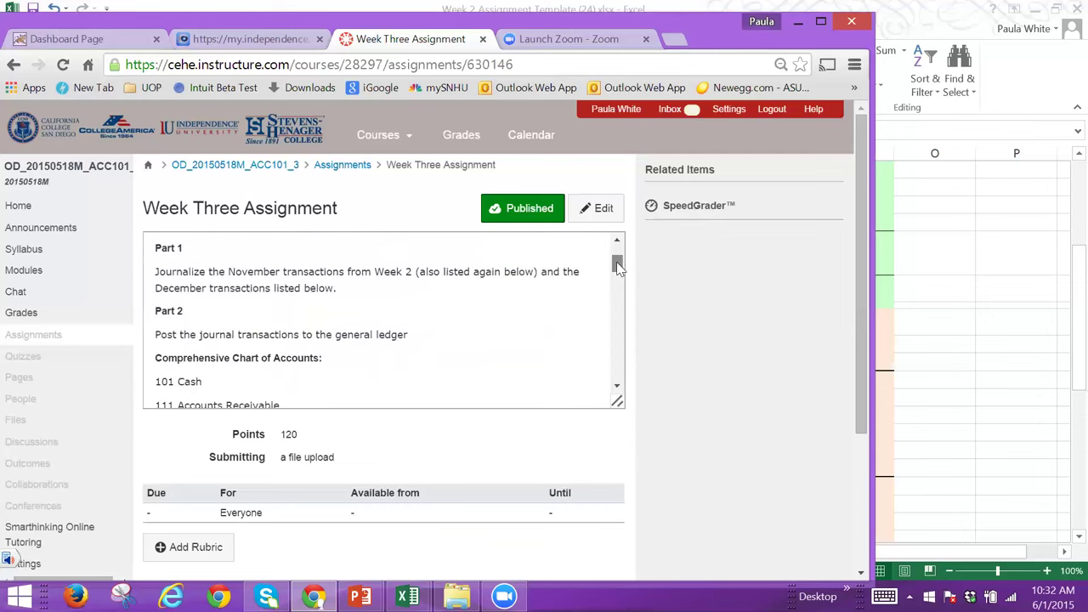
scroll(617, 263, "down", 1)
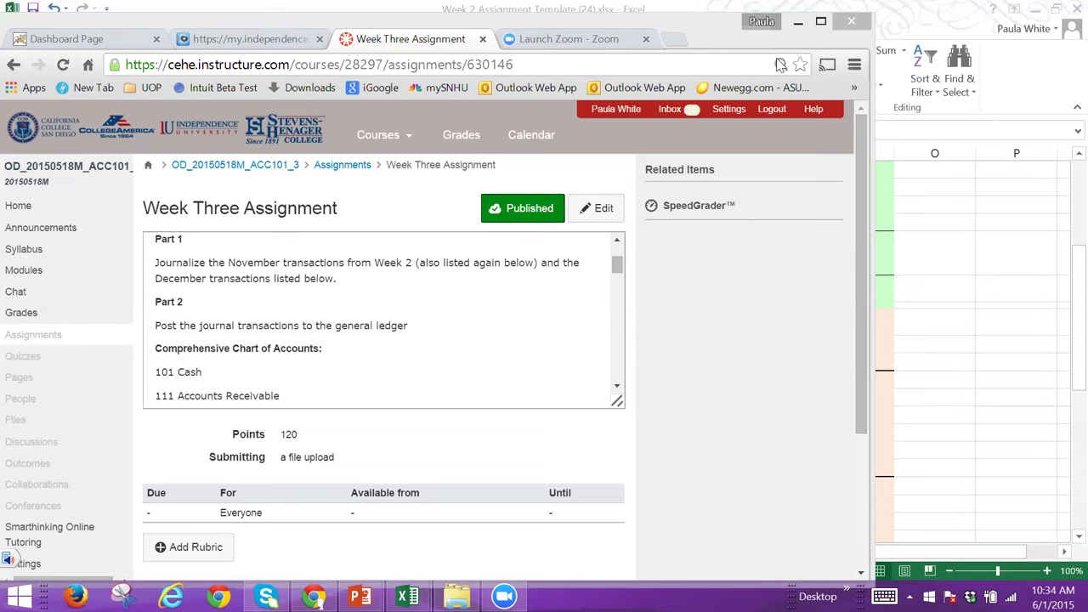
Step: Activate the browser and read the Part 1 journalizing and Part 2 posting instructions
left_click(431, 202)
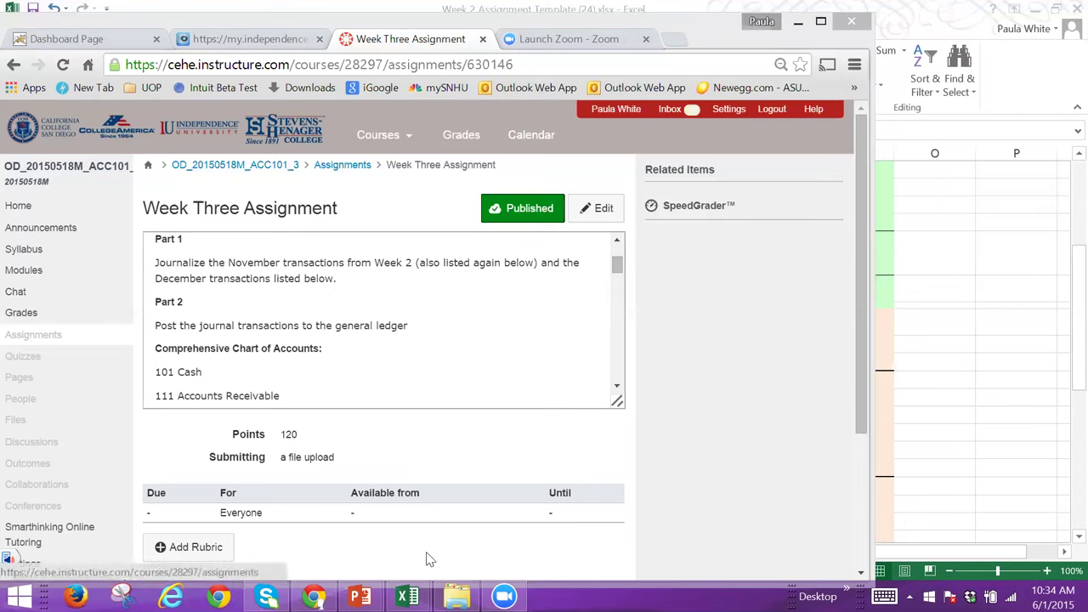
mouse_move(408, 596)
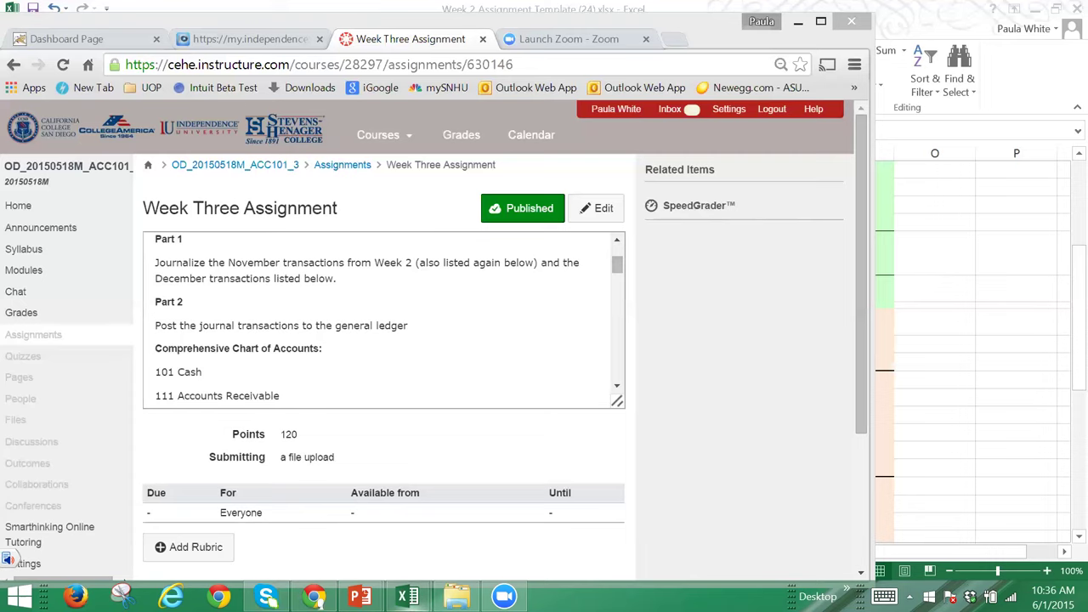
mouse_move(408, 596)
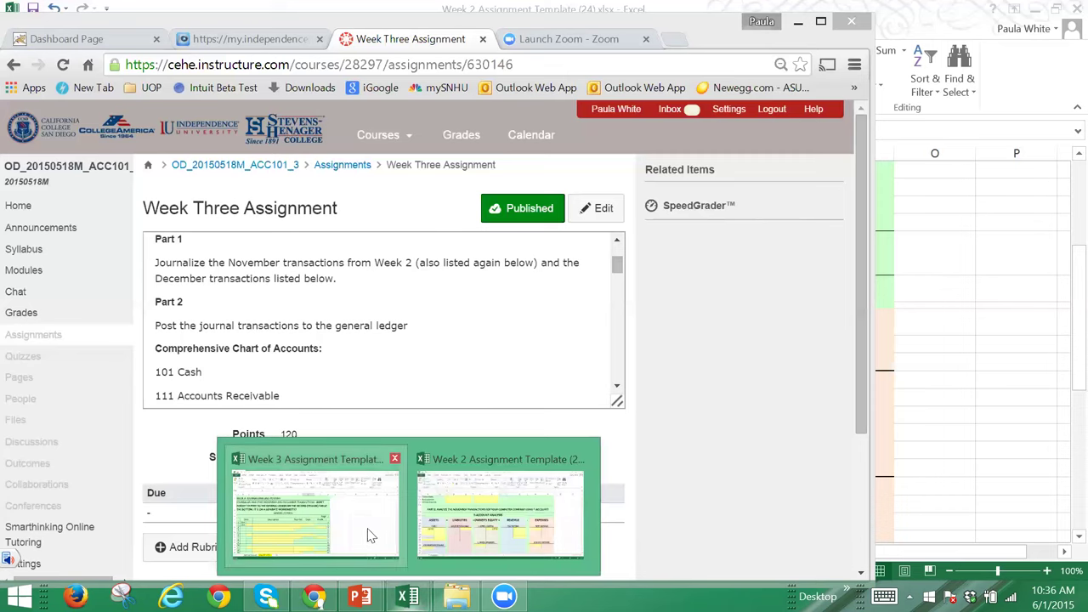
mouse_move(368, 538)
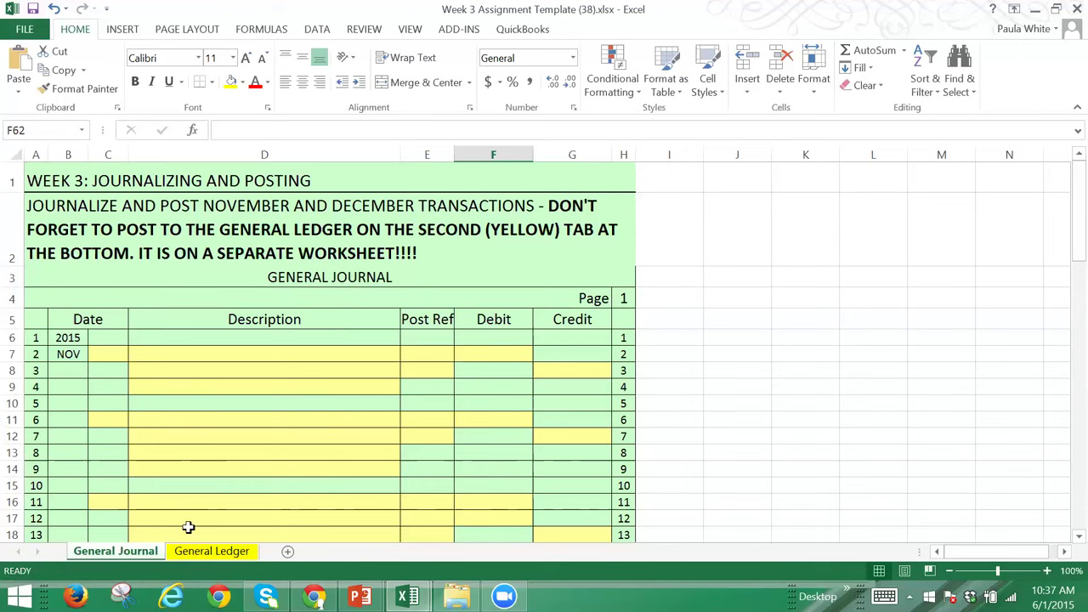
left_click(196, 552)
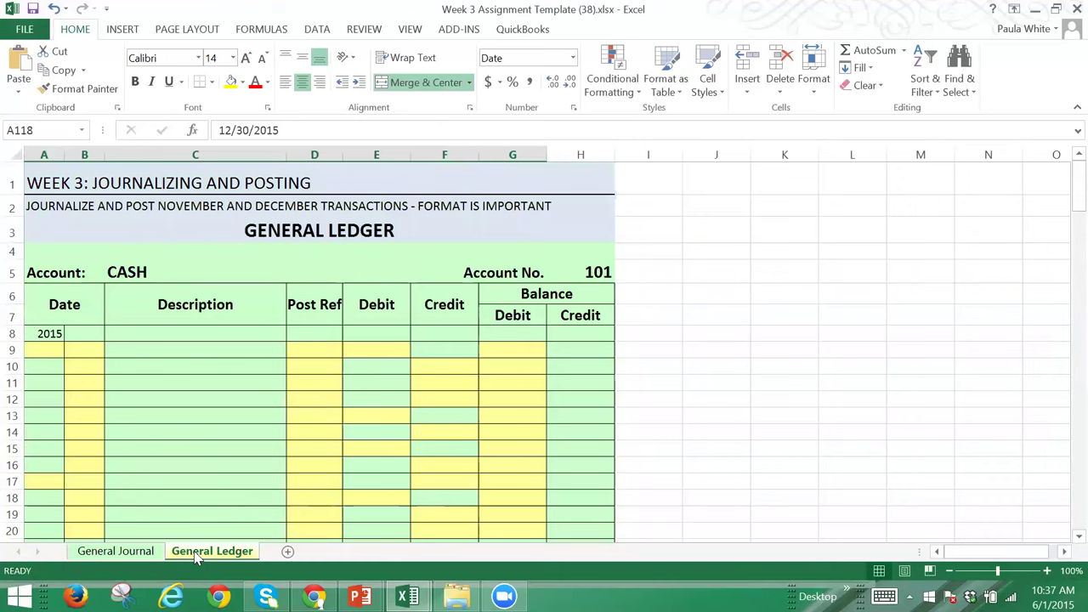
left_click(121, 554)
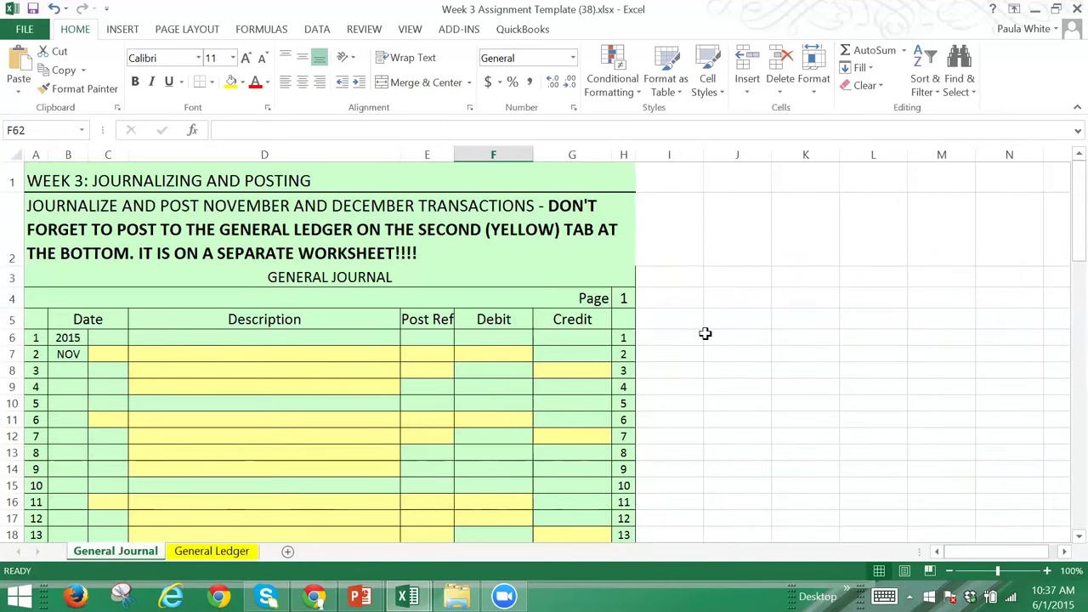
left_click(330, 357)
left_click(331, 368)
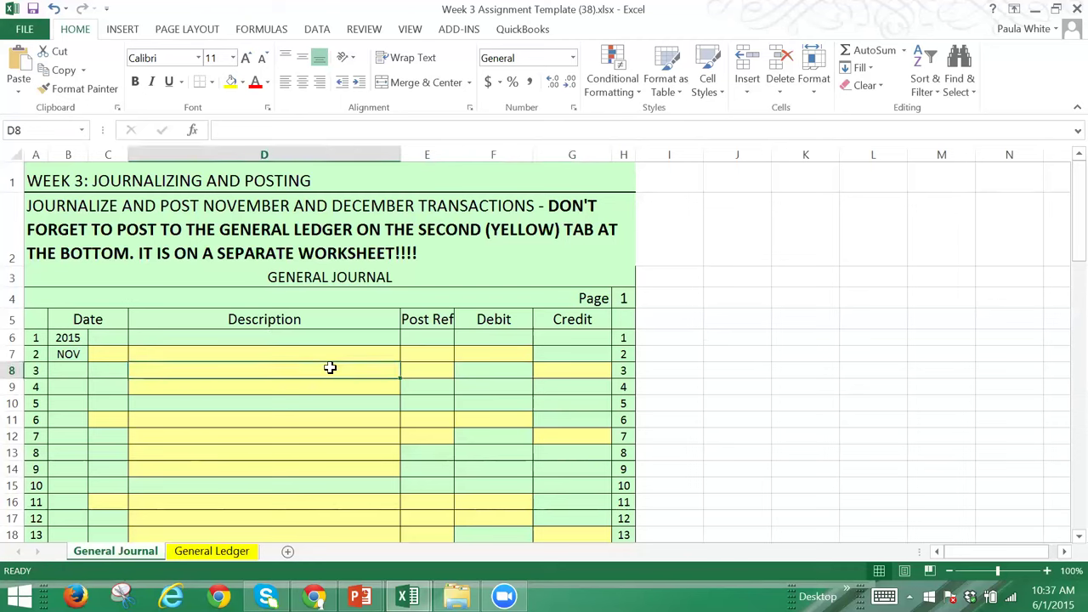
left_click(335, 385)
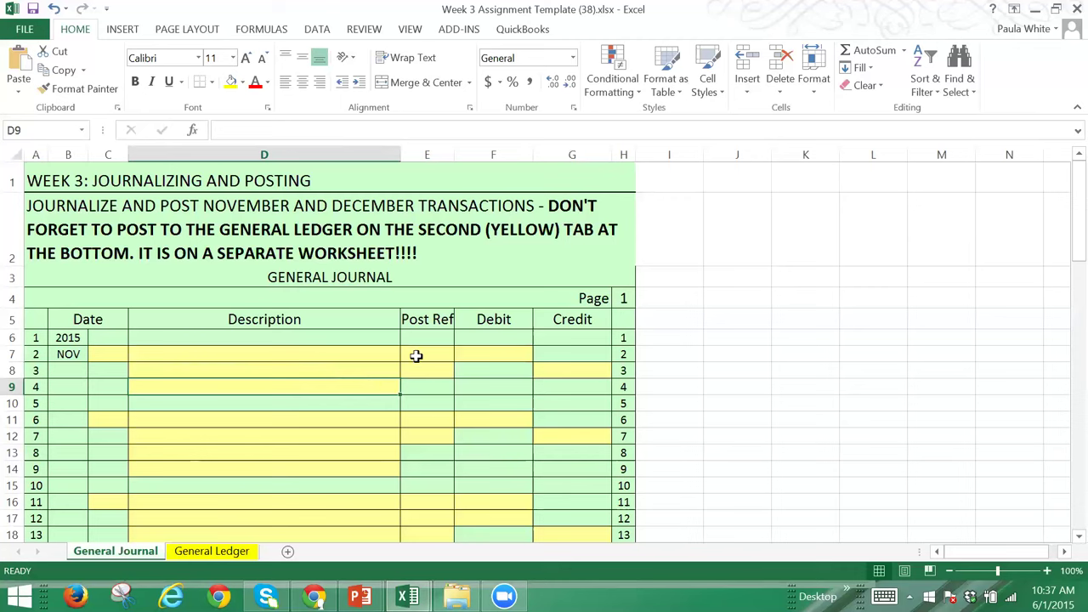
left_click(415, 356)
left_click(417, 372)
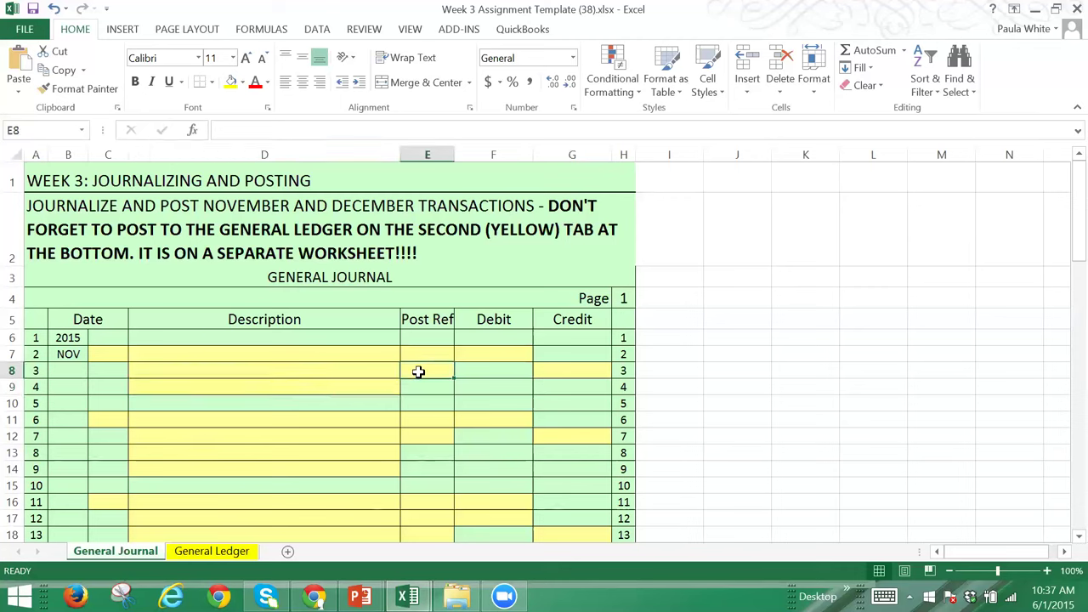
left_click(472, 351)
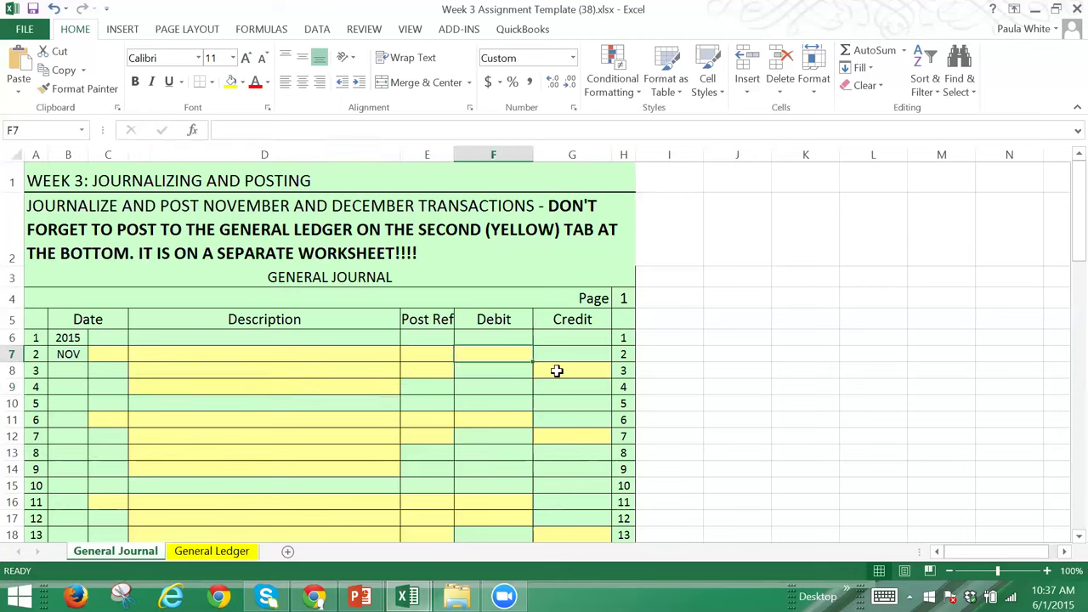
left_click(557, 370)
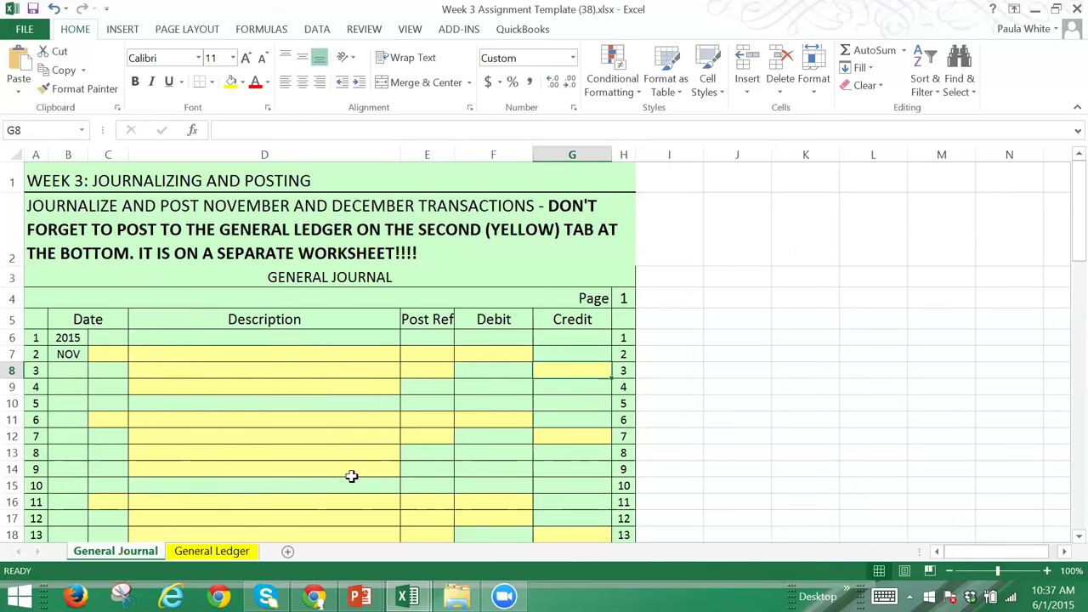
Step: Look through the General Ledger accounts and Trial Balance, then return to the General Journal sheet
left_click(214, 552)
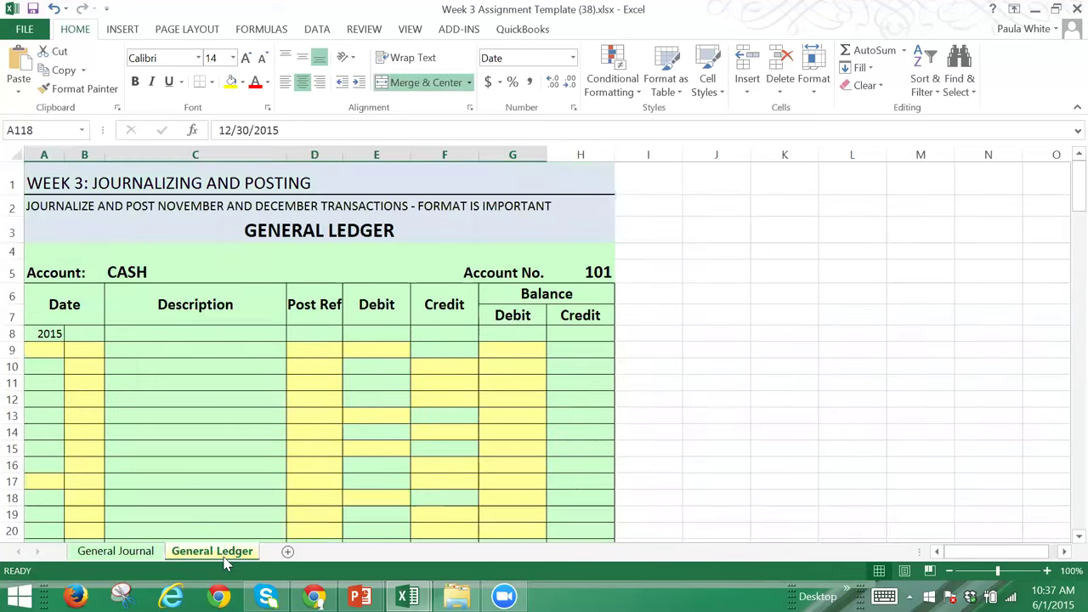
key("Down")
key("Down")
key("Down")
key("Down")
key("Down")
key("Down")
key("Down")
key("Down")
key("Down")
key("Down")
key("Down")
key("Down")
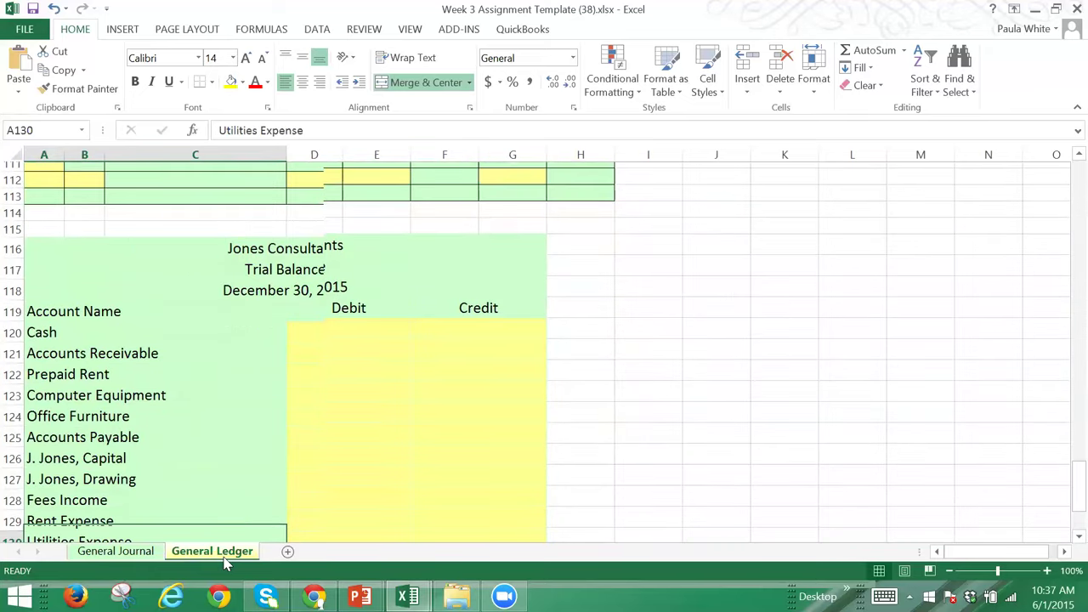
key("Up")
key("Up")
key("Up")
key("Up")
key("Up")
key("Up")
key("Up")
key("Up")
key("Up")
key("Up")
key("Up")
key("Up")
key("Up")
key("Up")
key("Up")
key("Up")
key("Up")
key("Up")
key("Up")
key("Up")
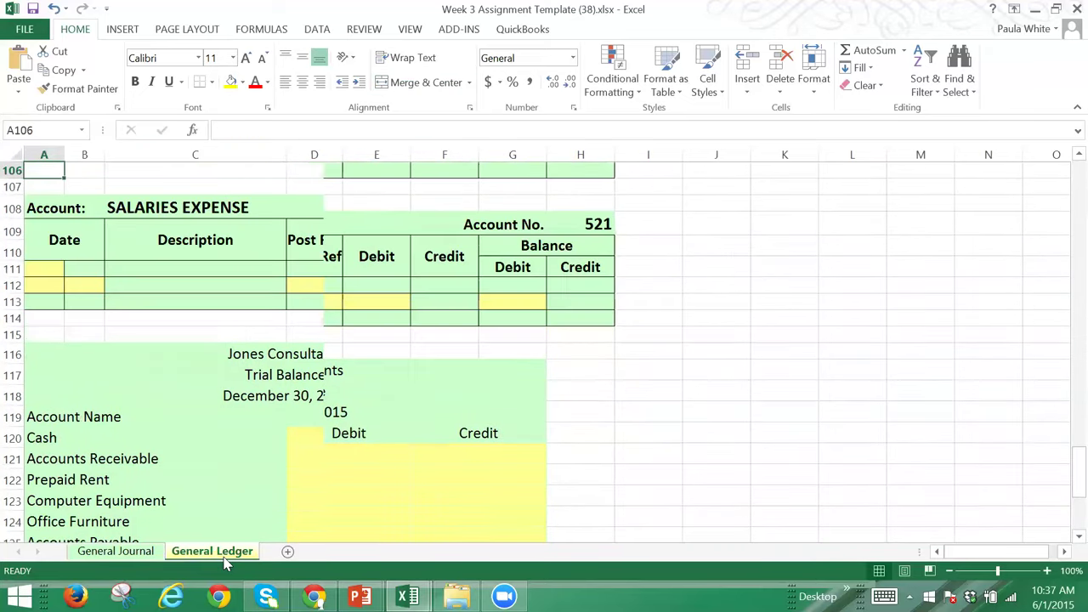
left_click(119, 552)
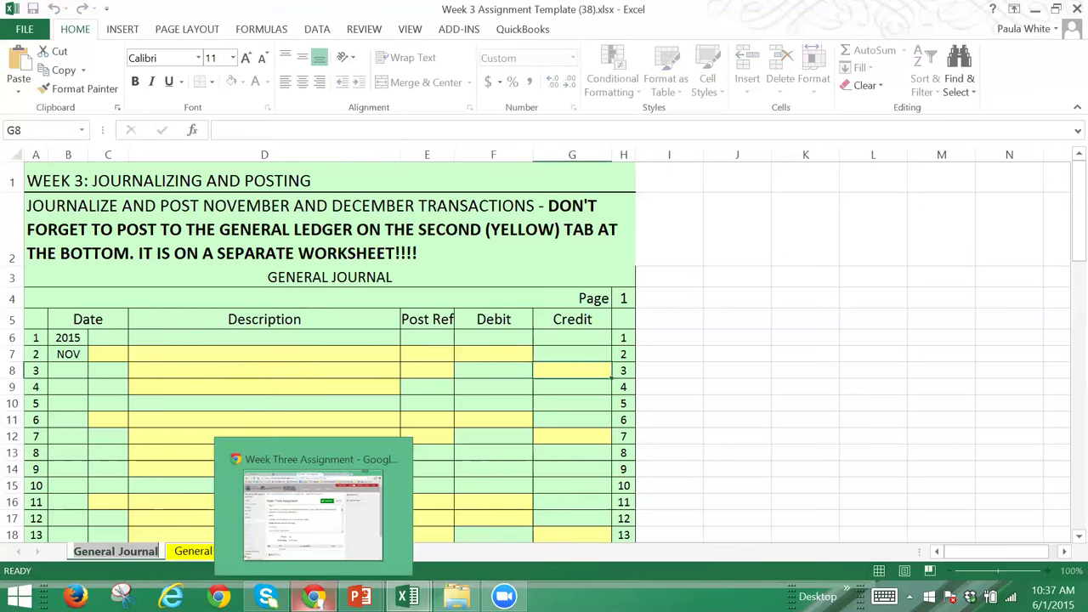
Step: Review the chart of accounts from 143 Office Furniture to 514 Utilities Expense, then return to the Week 3 workbook
left_click(314, 596)
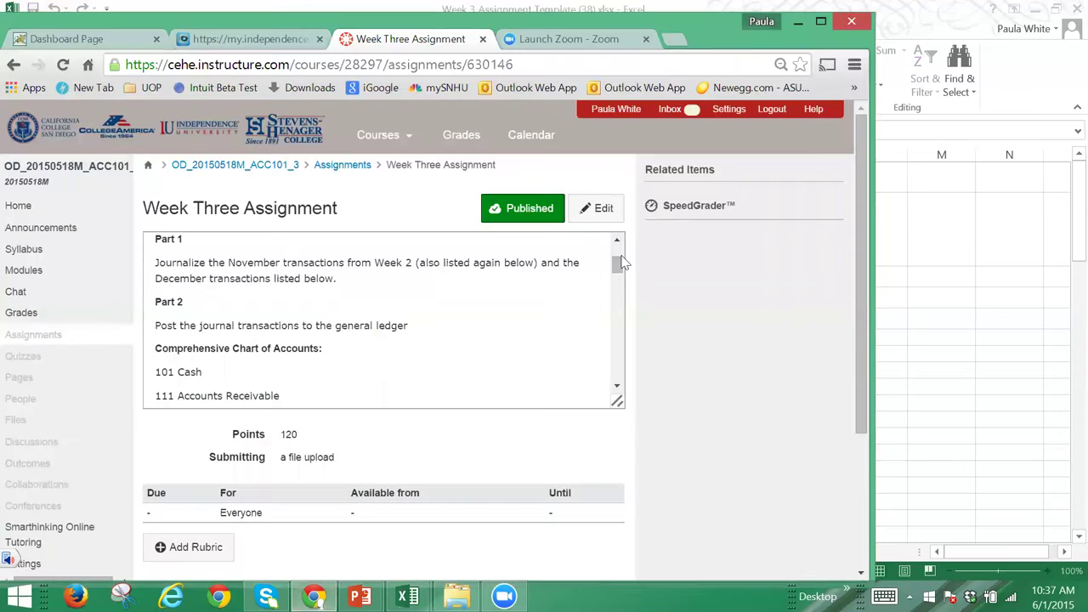
left_click_drag(619, 275, 616, 304)
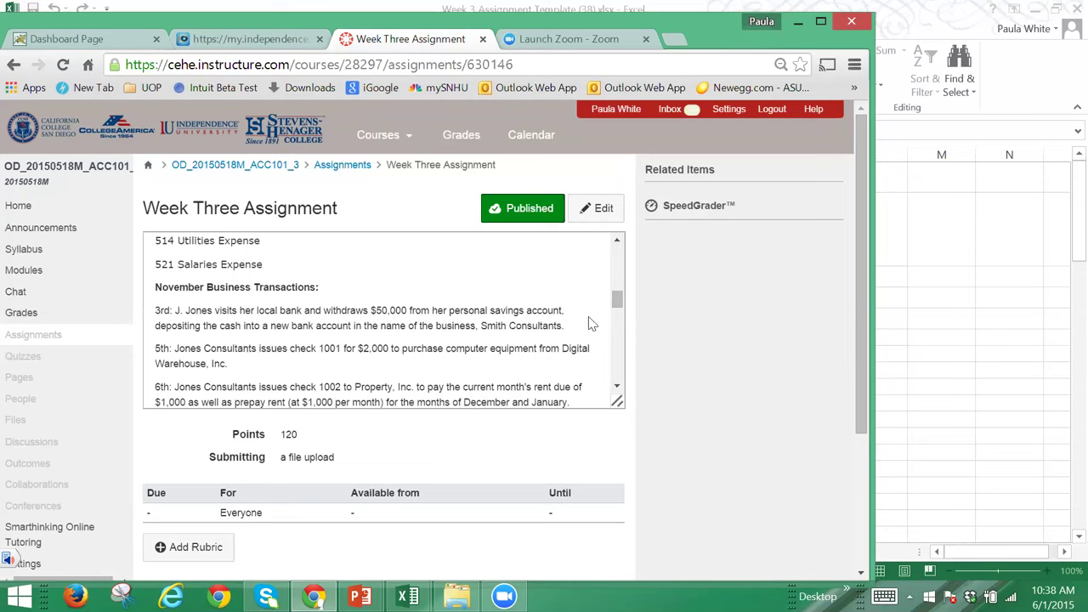
mouse_move(616, 299)
left_mouse_down()
mouse_move(619, 393)
mouse_move(611, 279)
left_mouse_up()
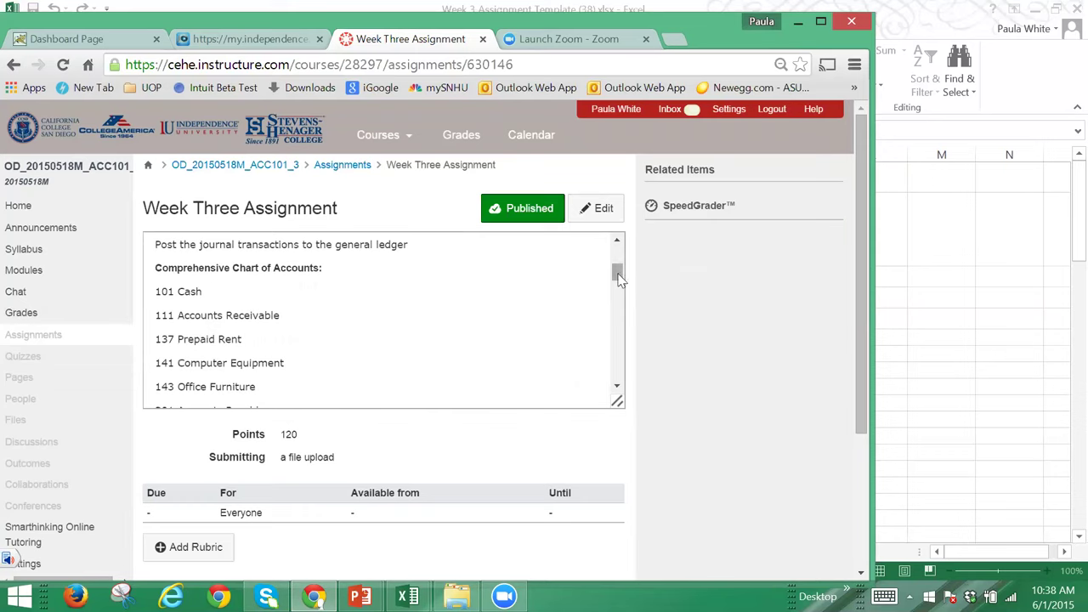
left_click_drag(619, 283, 620, 294)
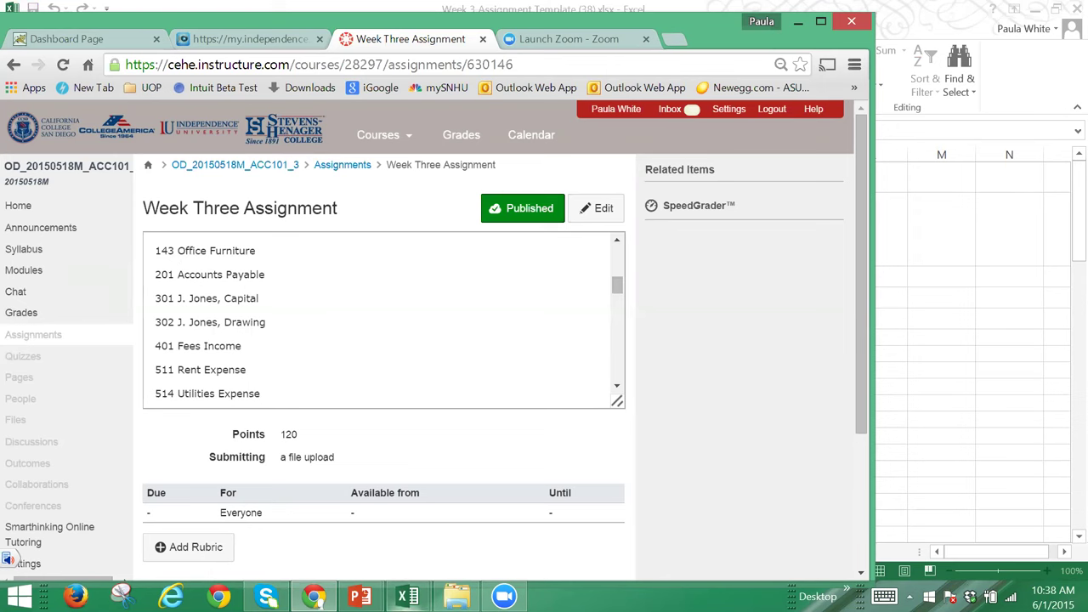
mouse_move(407, 596)
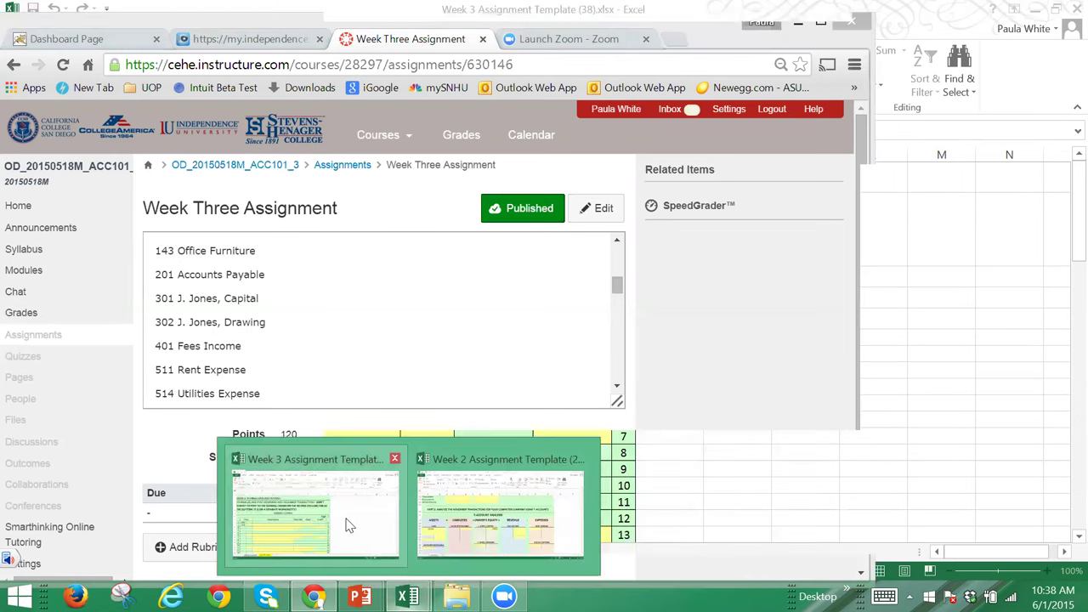
left_click(348, 525)
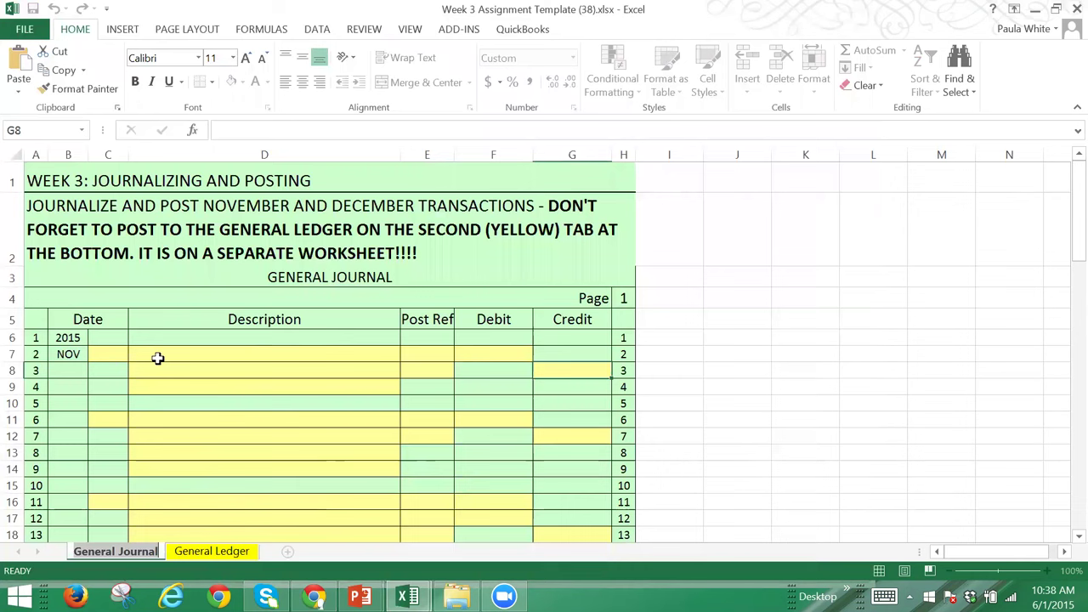
Step: Journal a 50,000 Cash debit on row 7
left_click(307, 356)
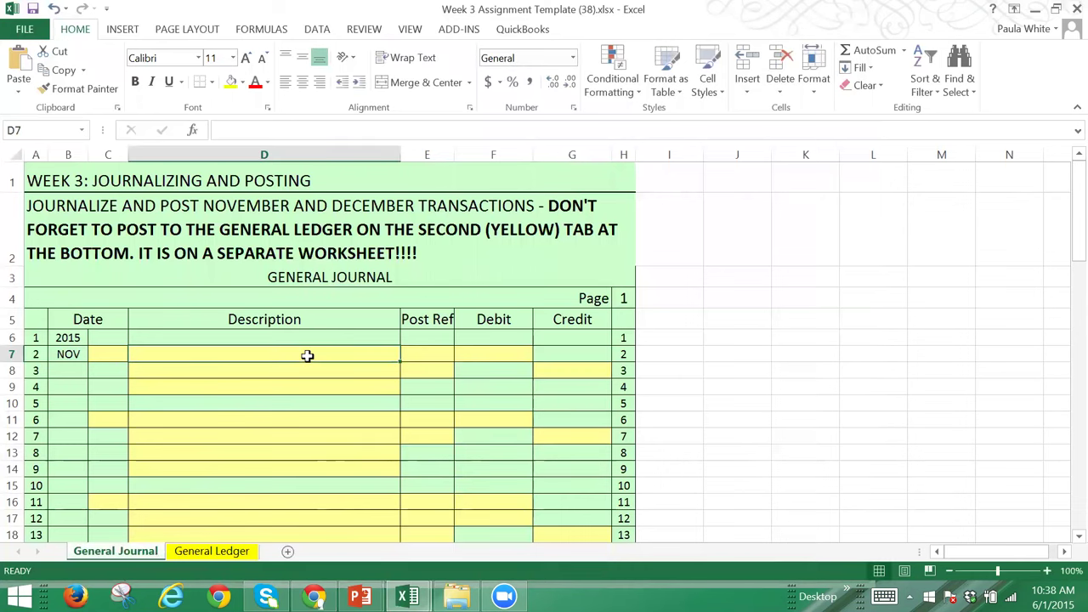
type("Cas")
key("BackSpace")
key("BackSpace")
key("BackSpace")
key("BackSpace")
type("Cash")
key("Tab")
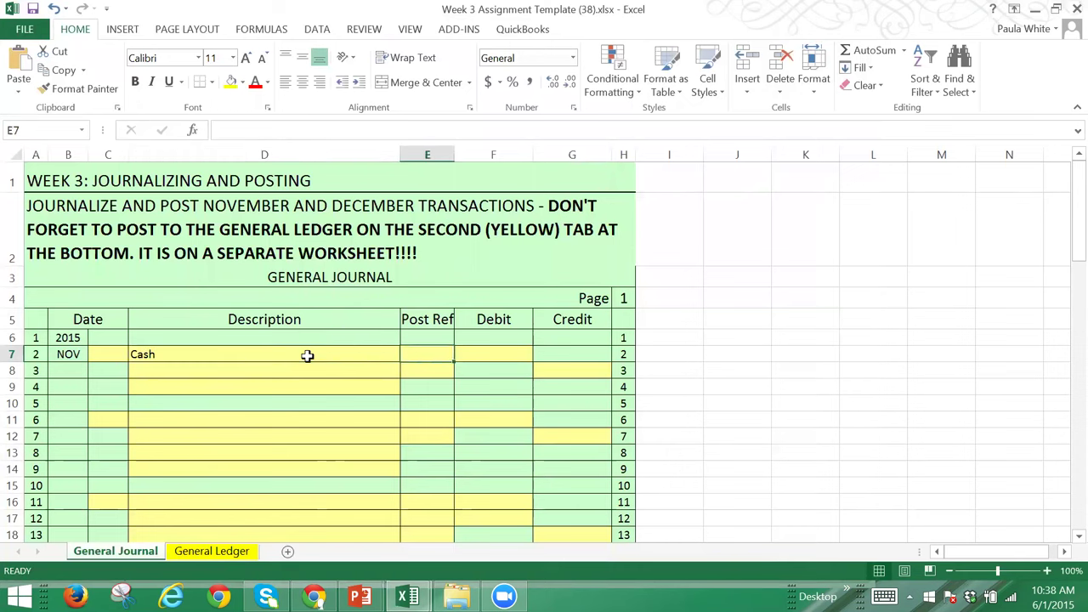
key("Tab")
type("50000")
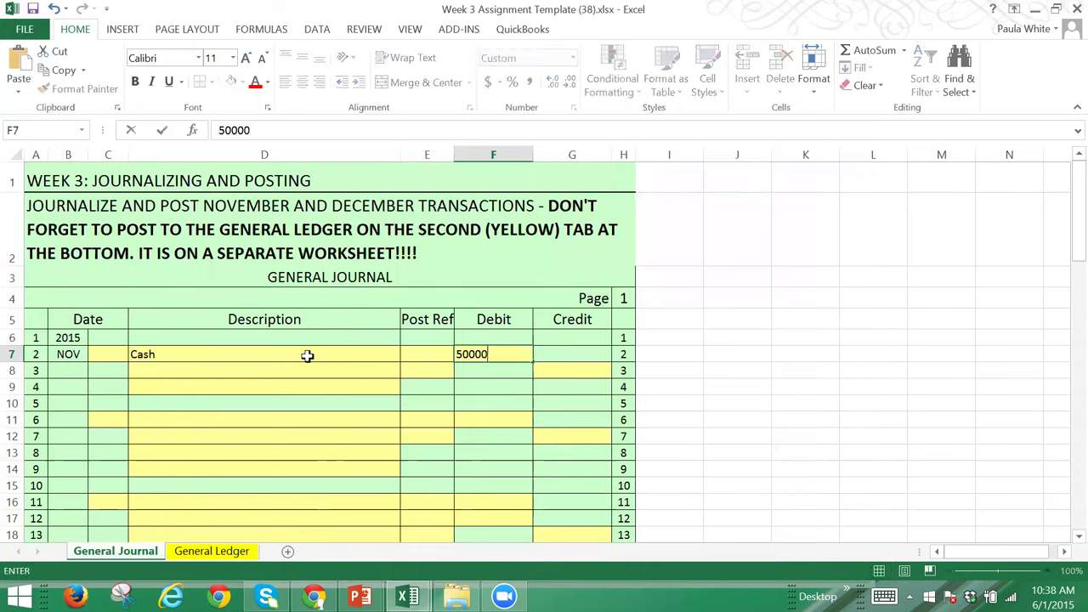
left_click(306, 372)
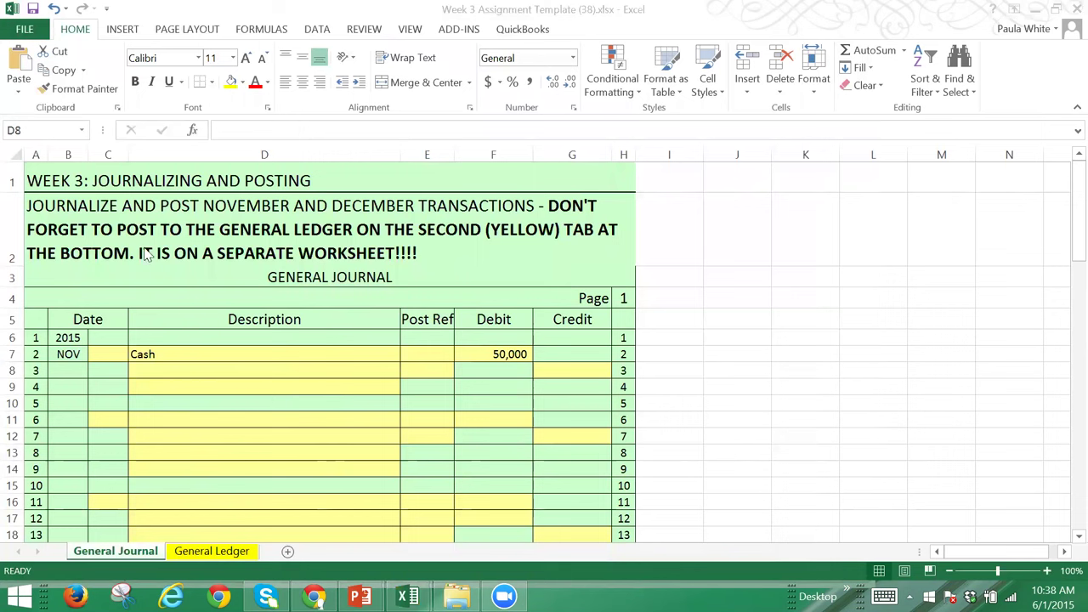
Step: Credit J. Jones, Capital 50,000 on row 8, then return to the assignment page
left_click(131, 367)
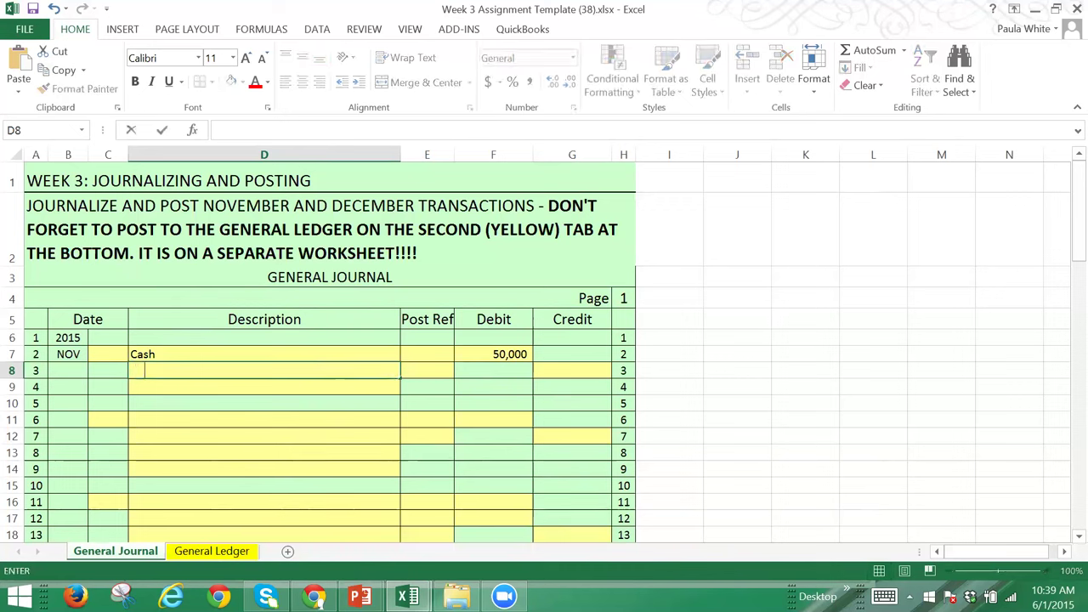
type("J. Jon")
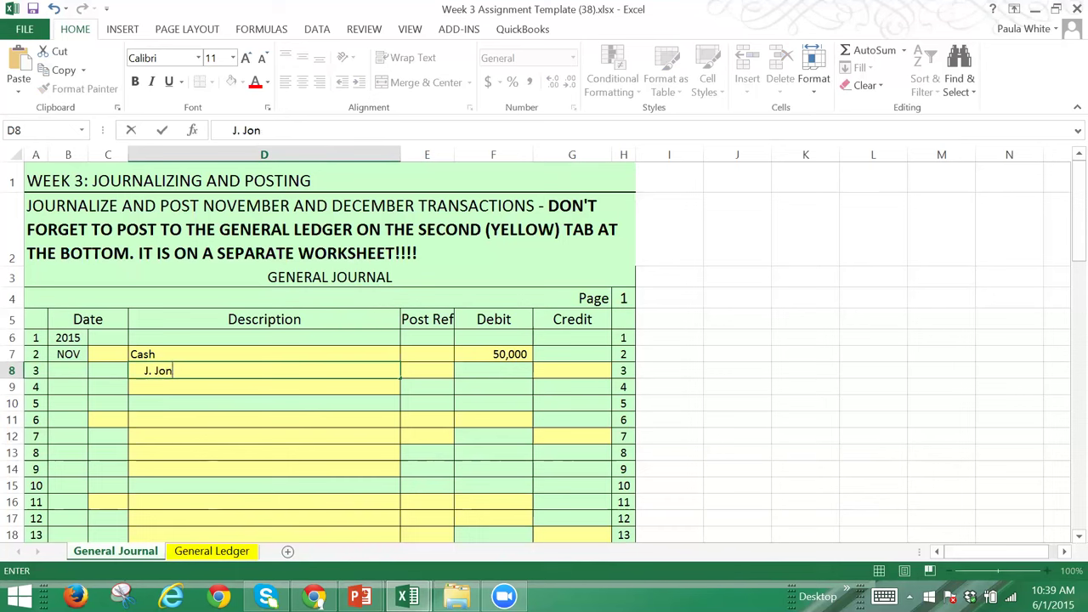
type("es, Capital")
key("Tab")
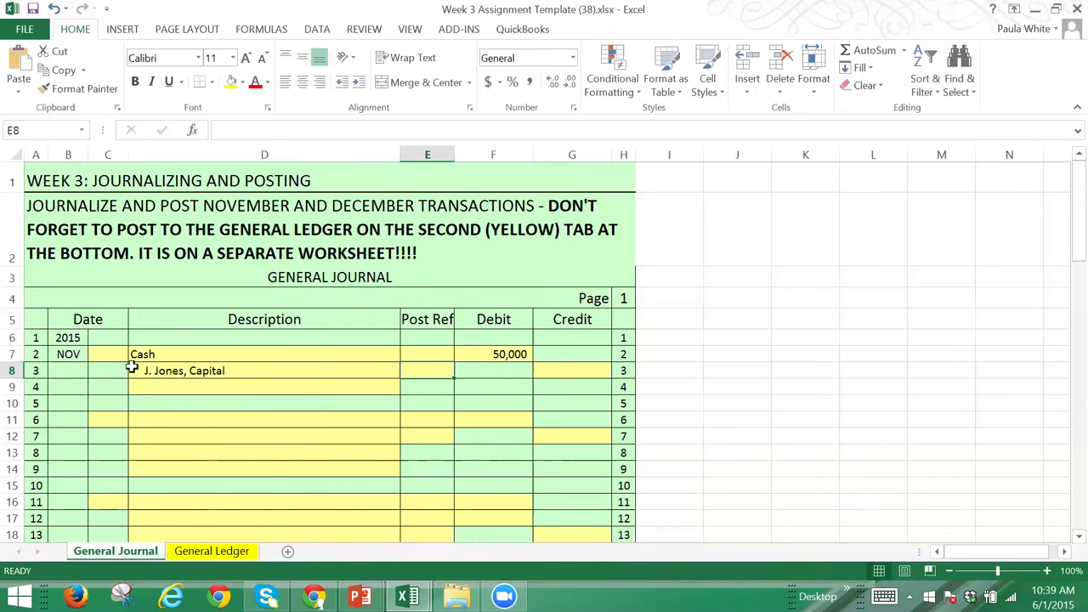
key("Tab")
key("Tab")
type("50")
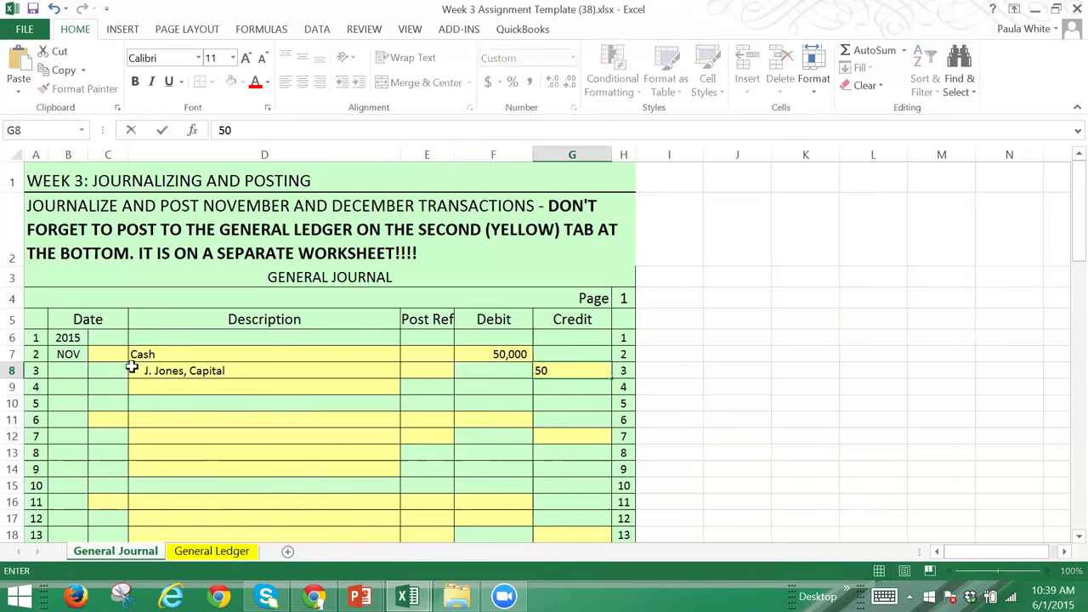
type(",000")
key("Tab")
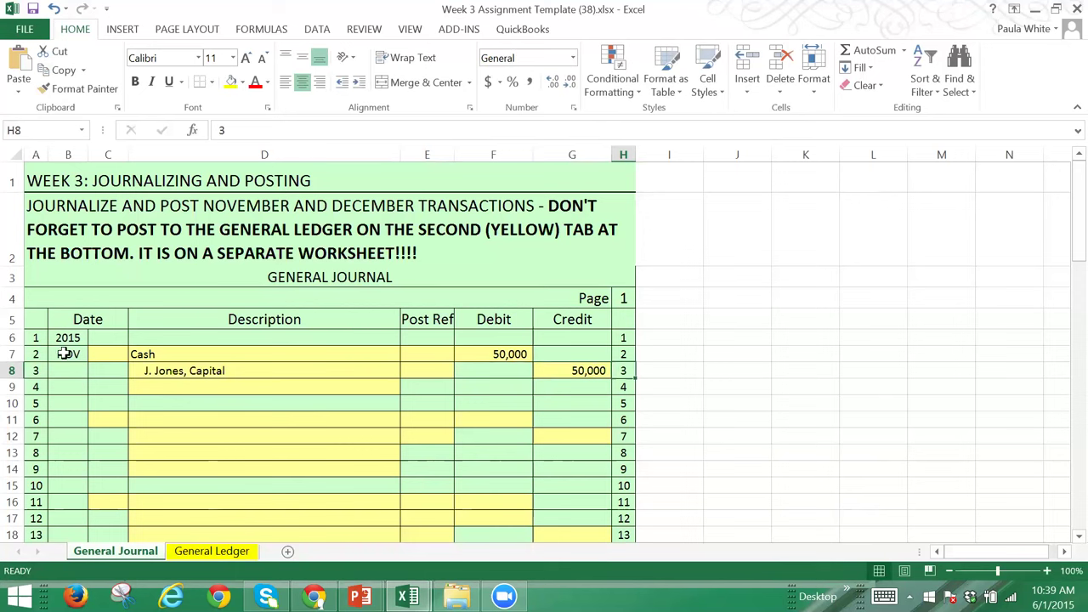
left_click(315, 596)
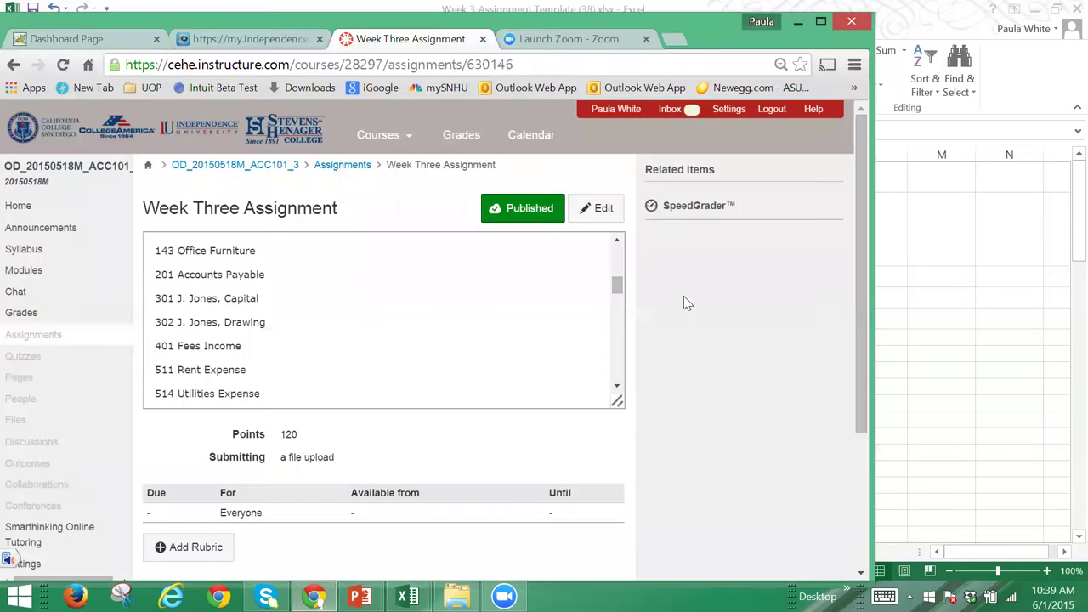
Step: Scroll the assignment to the November business transactions, then return to the Week 3 workbook
left_click_drag(618, 286, 620, 299)
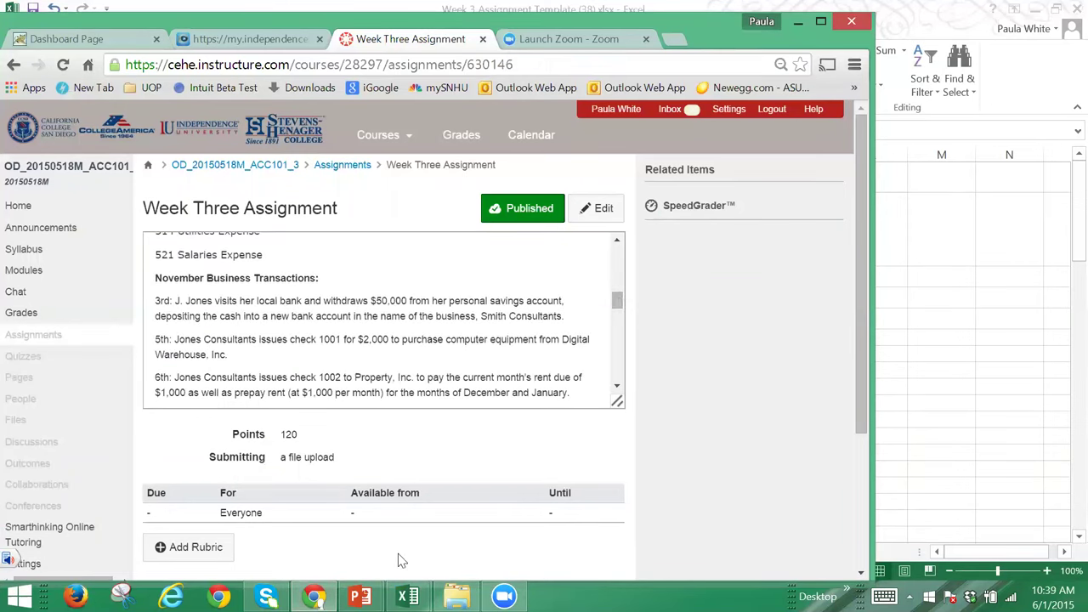
mouse_move(408, 595)
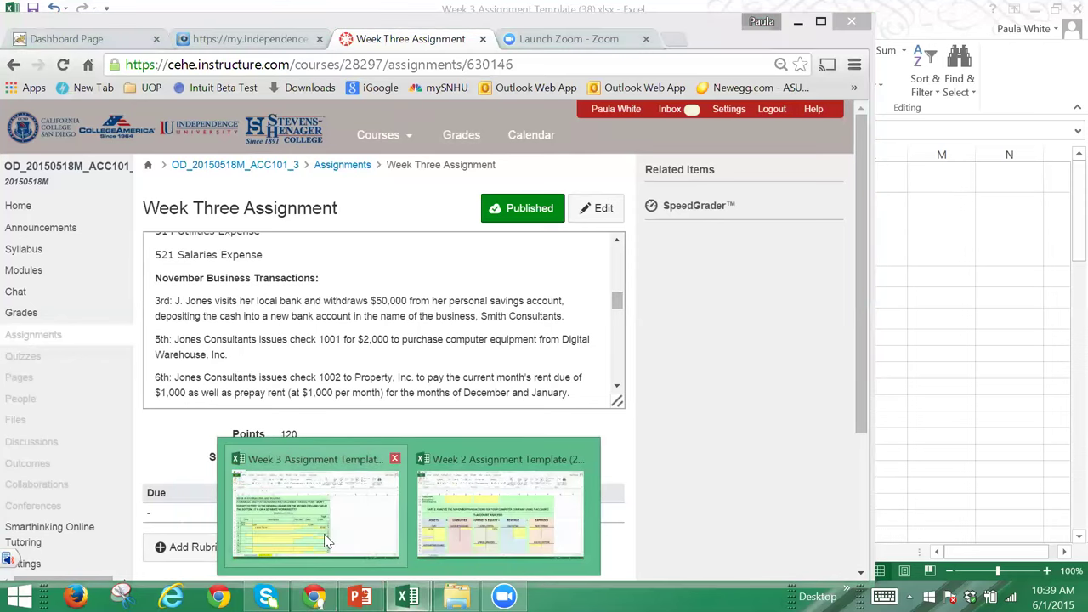
left_click(324, 534)
Step: Date the first entry November 3 and add the explanation 'To Record Initial Investment' in D9
left_click(112, 355)
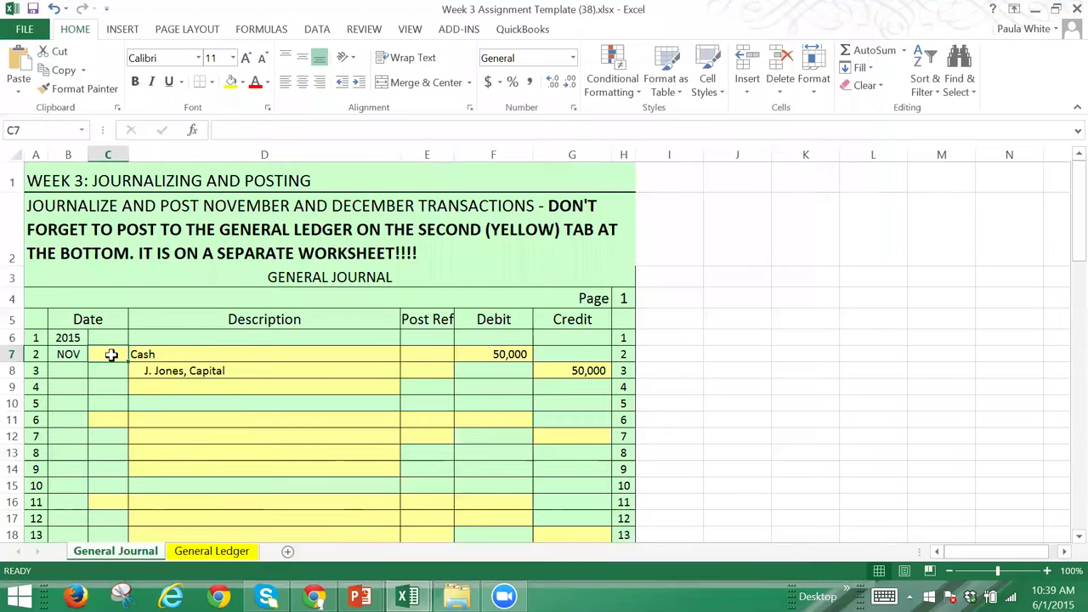
type("3")
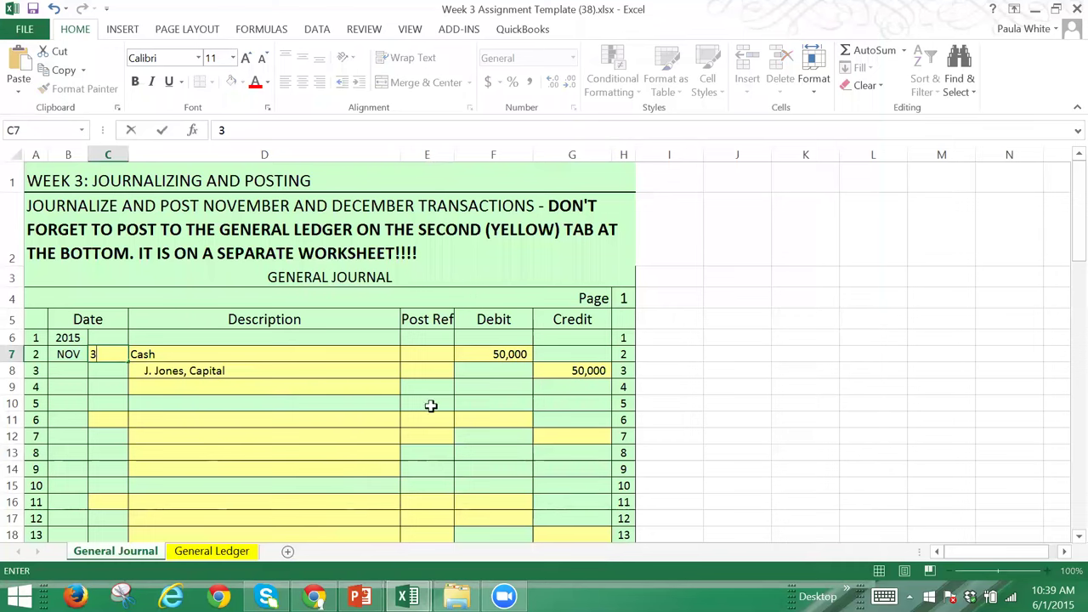
left_click(317, 387)
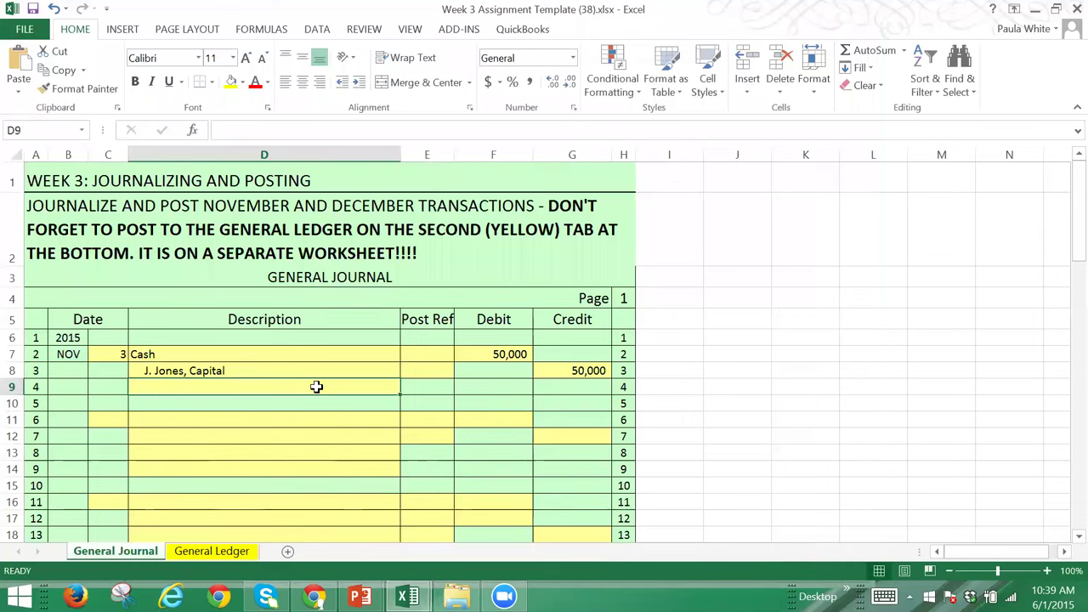
type("To ")
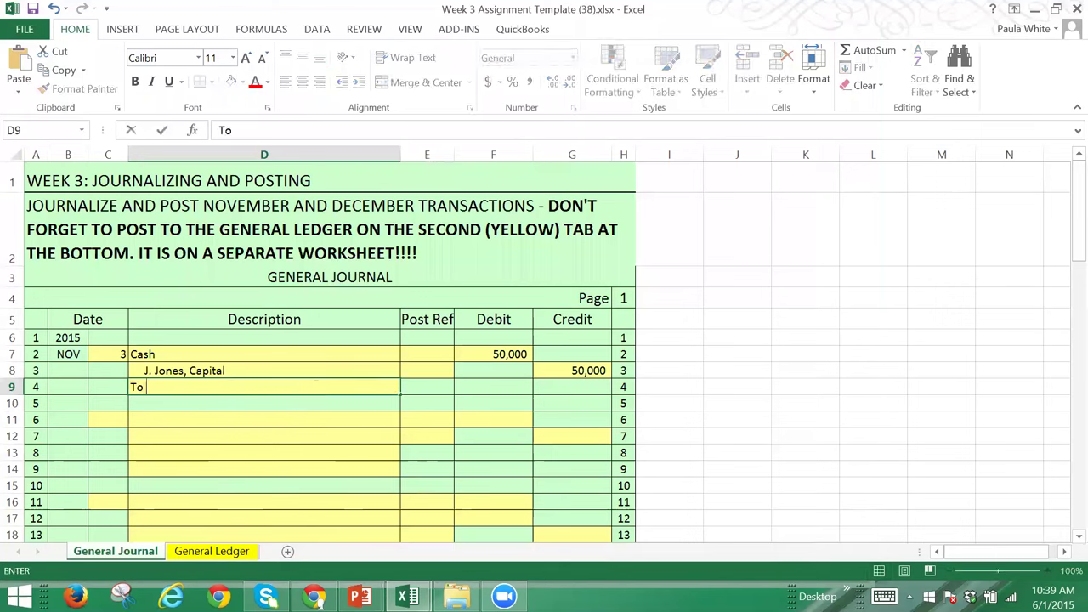
type("Recored")
key("BackSpace")
key("BackSpace")
key("BackSpace")
type("rd")
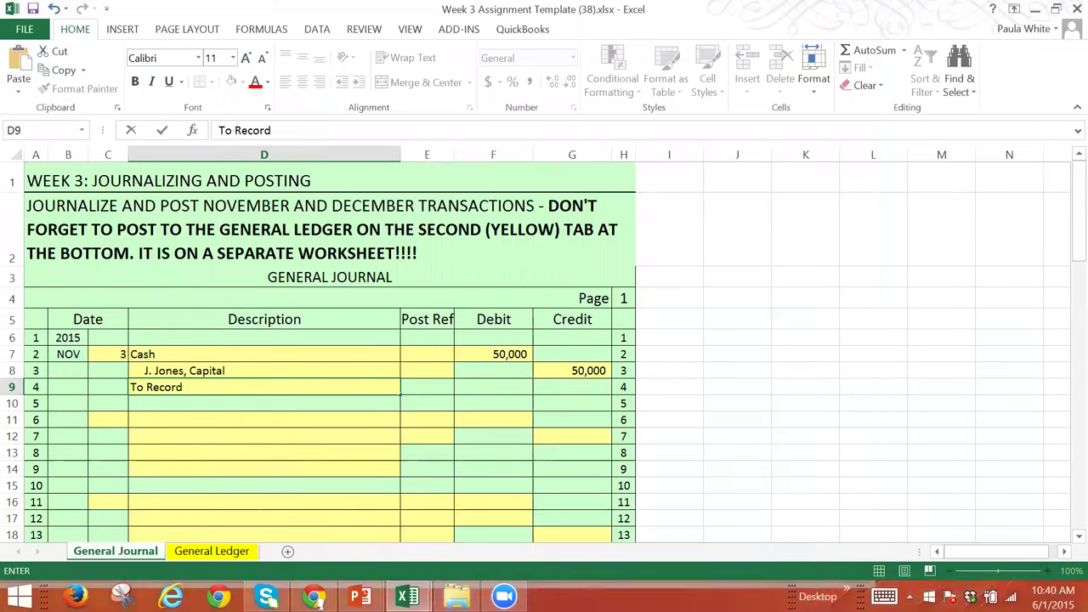
type("Initial Investment")
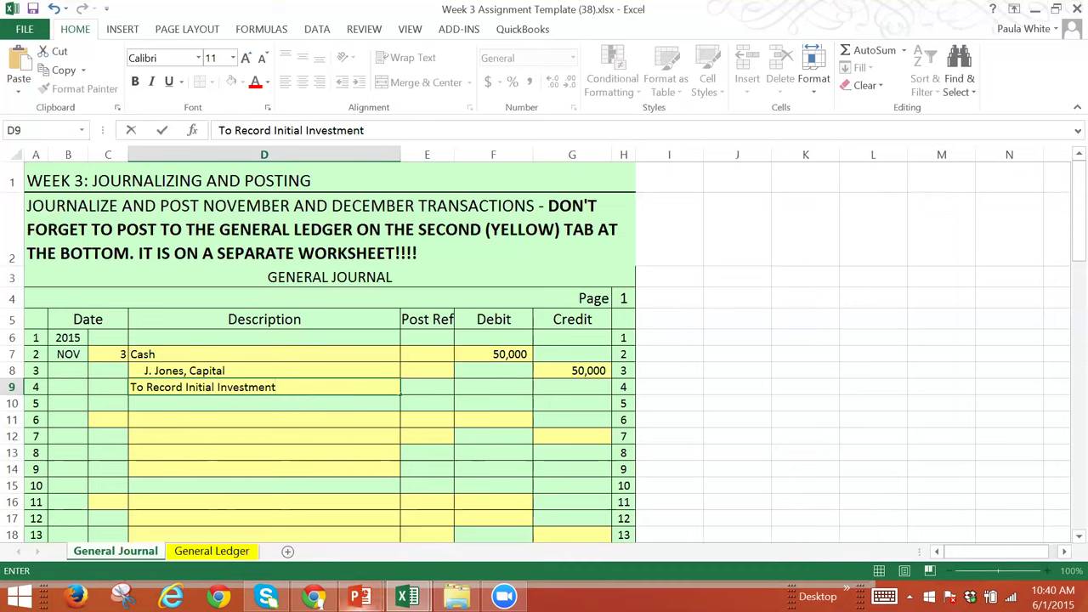
mouse_move(407, 597)
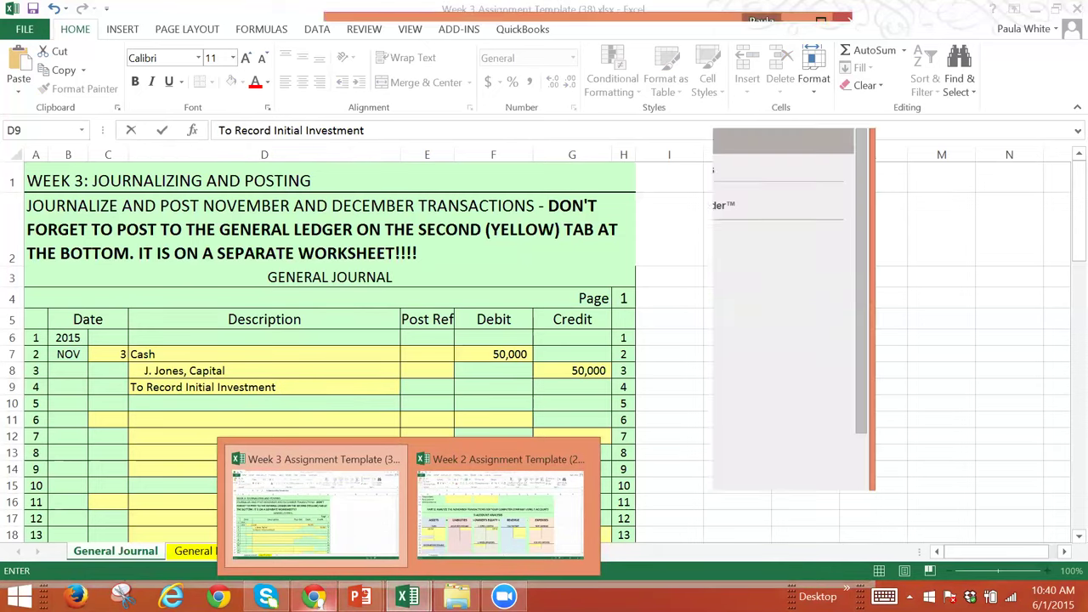
left_click(314, 597)
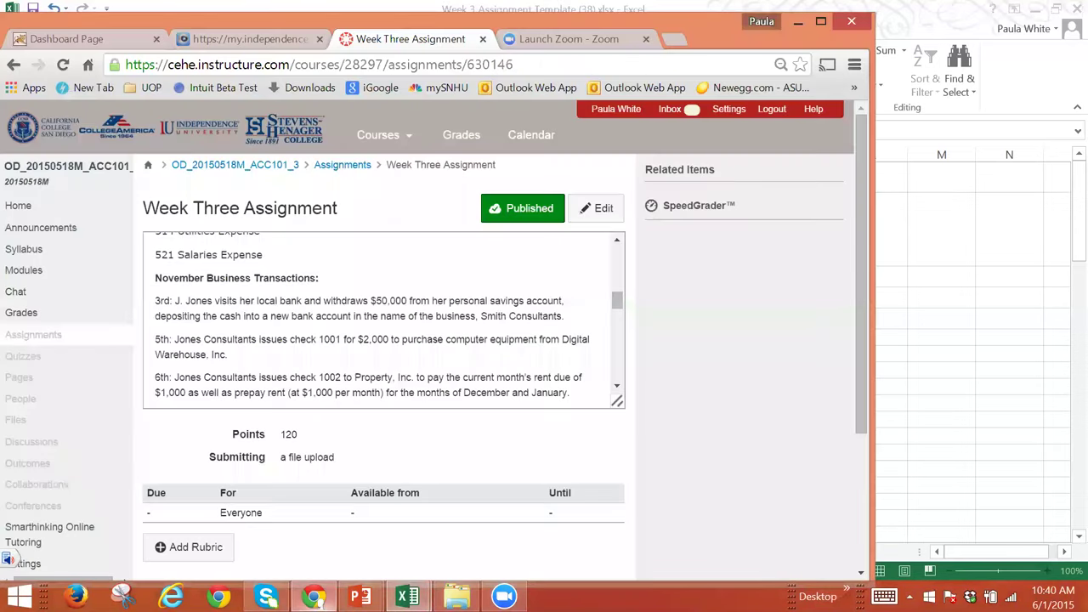
Step: Scroll to the November 5 check 1001 transaction, then return to the journal workbook
left_click(616, 389)
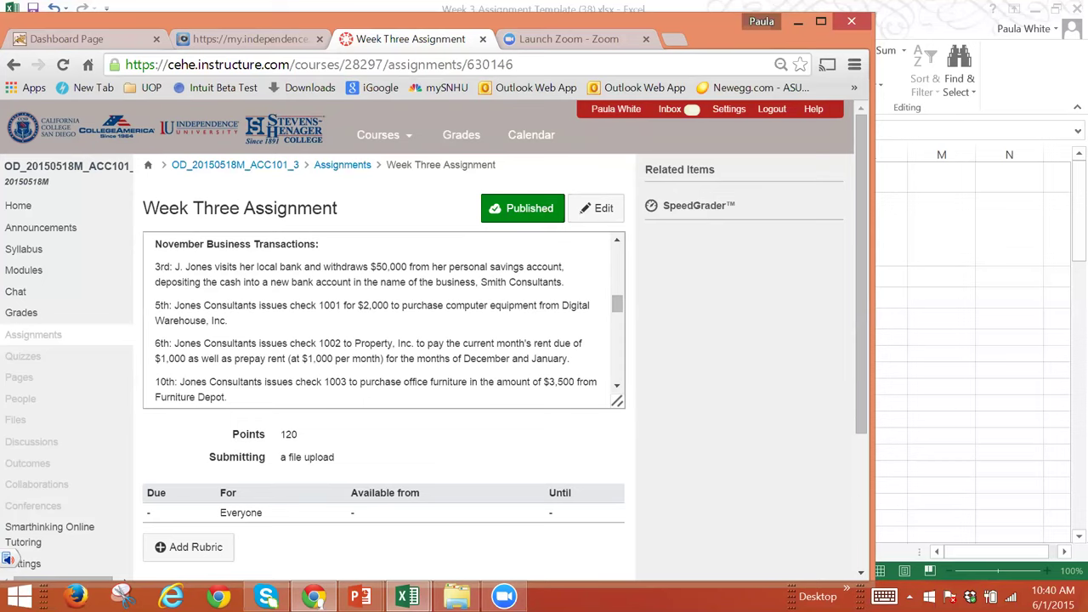
mouse_move(408, 599)
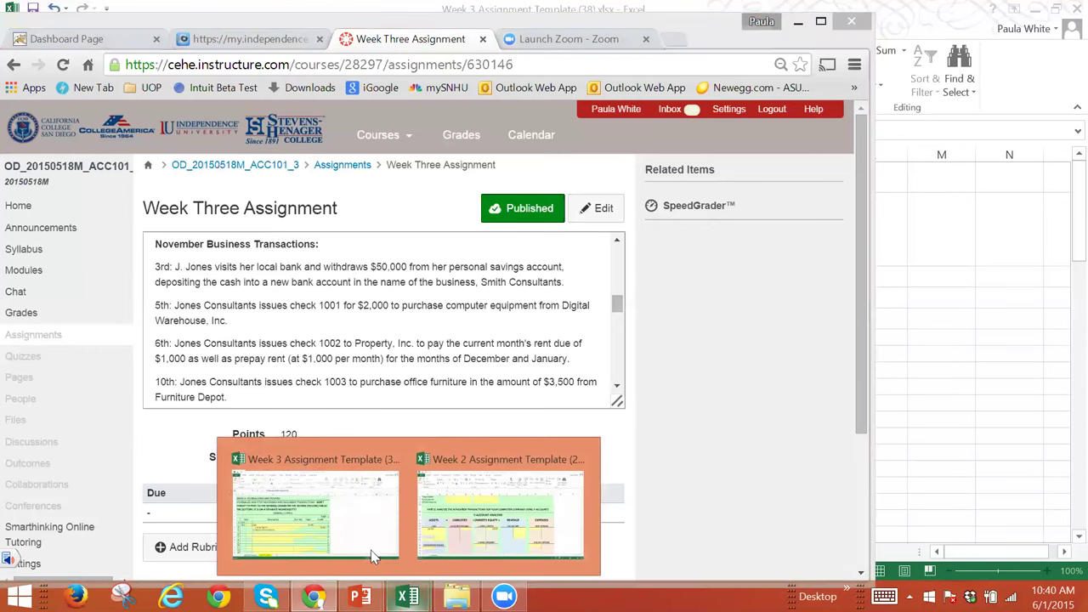
left_click(360, 522)
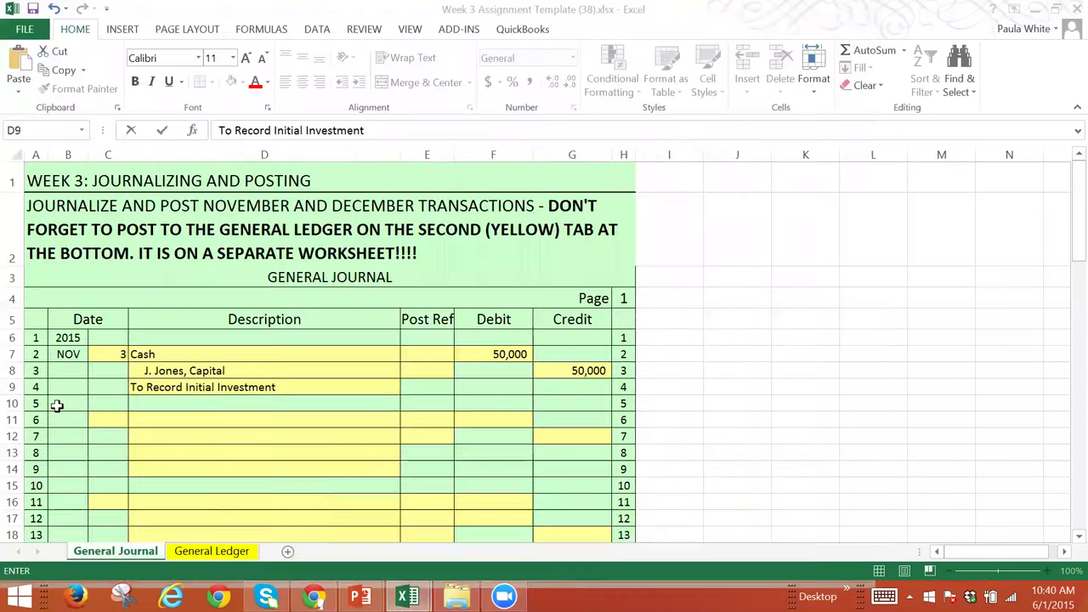
Step: Start the November 5 entry with a Computer Equipment debit line
left_click(102, 418)
type("5")
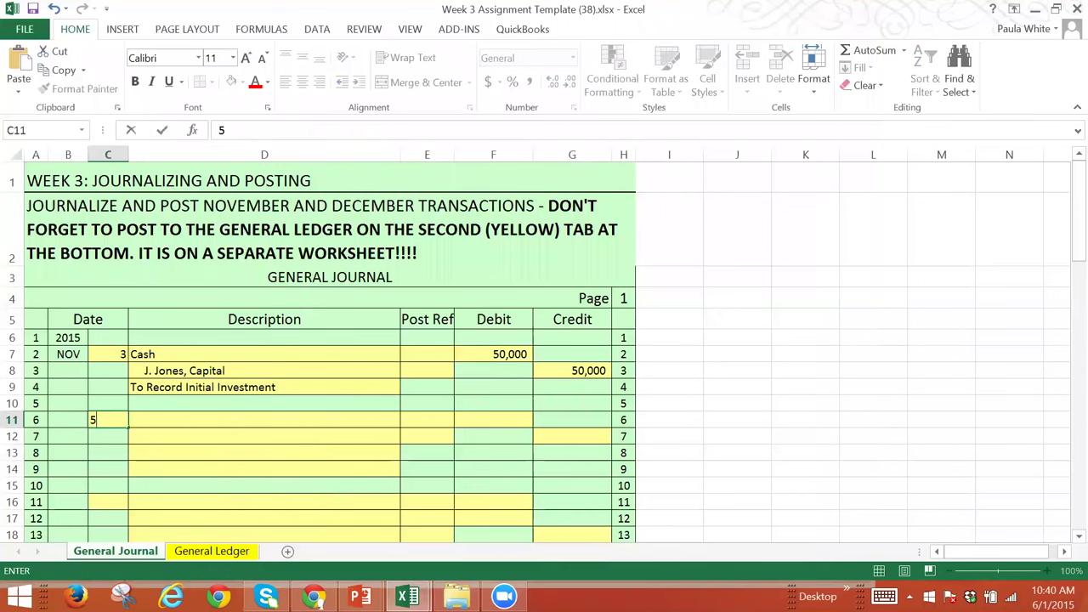
key("Tab")
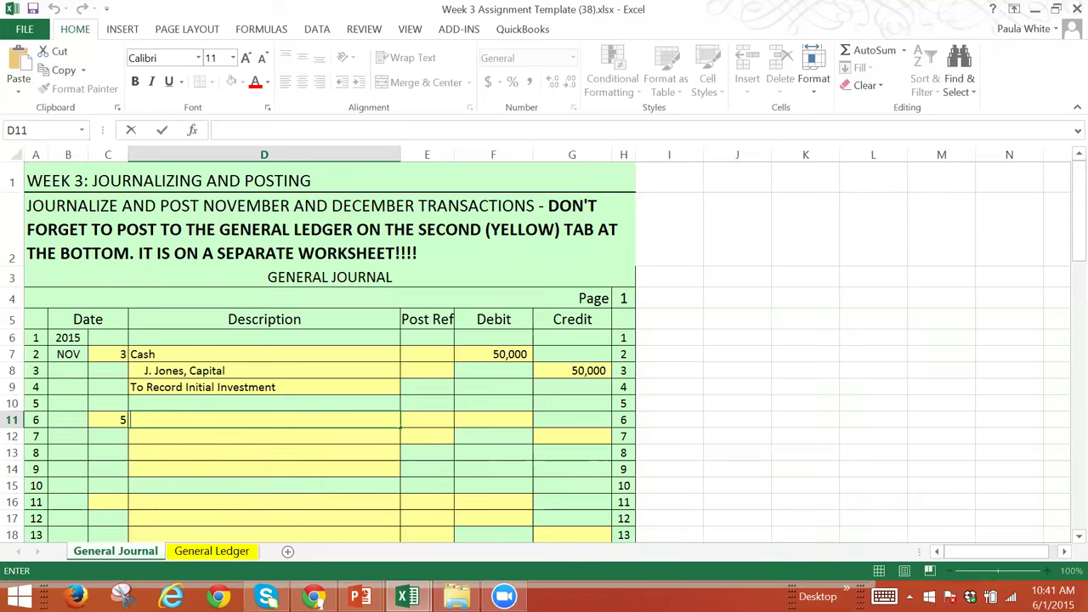
key("F2")
type("Com")
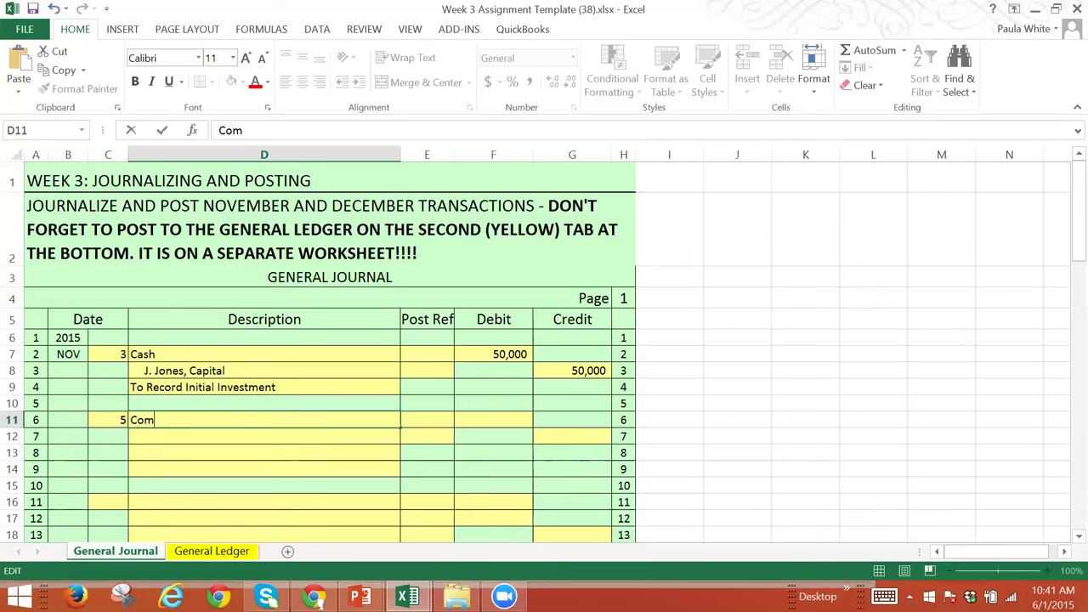
type("puter Equipment")
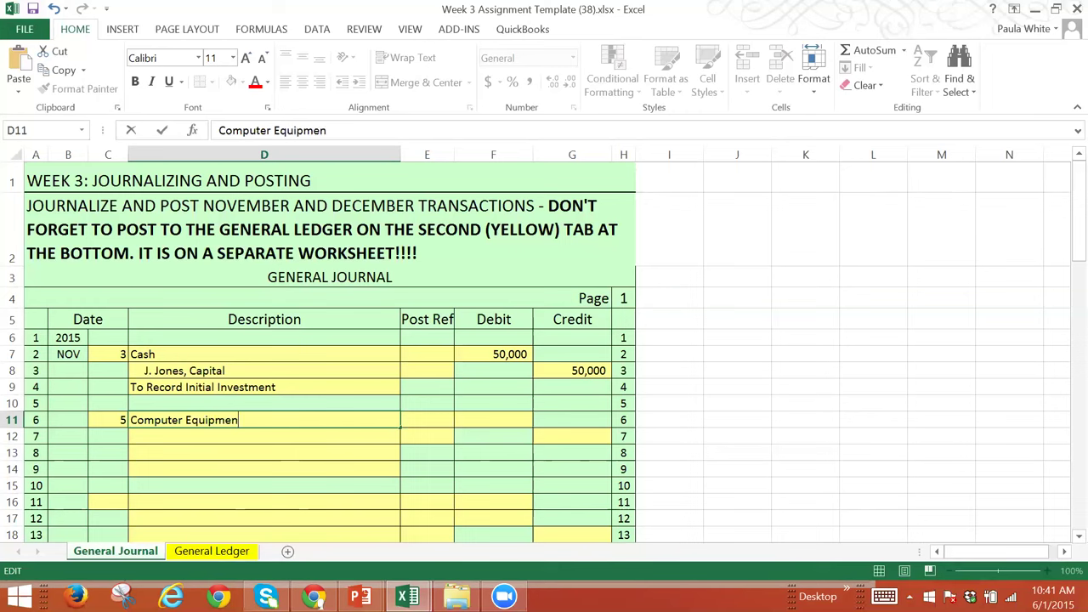
key("Tab")
key("Tab")
type("5000")
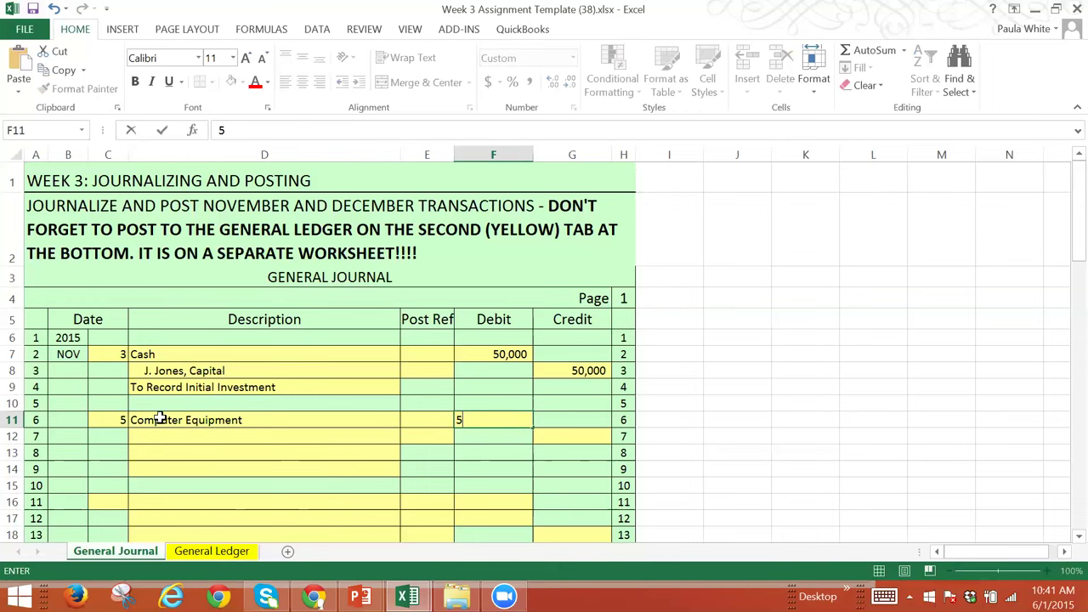
key("Tab")
key("Tab")
key("Tab")
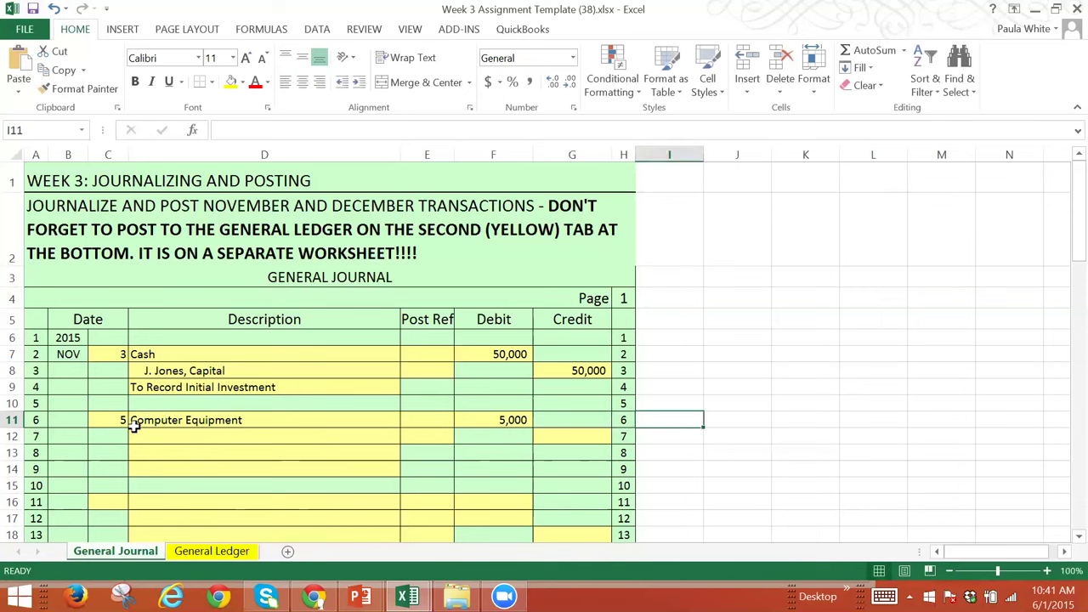
Step: Add the indented Cash credit and set both the debit and credit amounts to 2,000
left_click(137, 435)
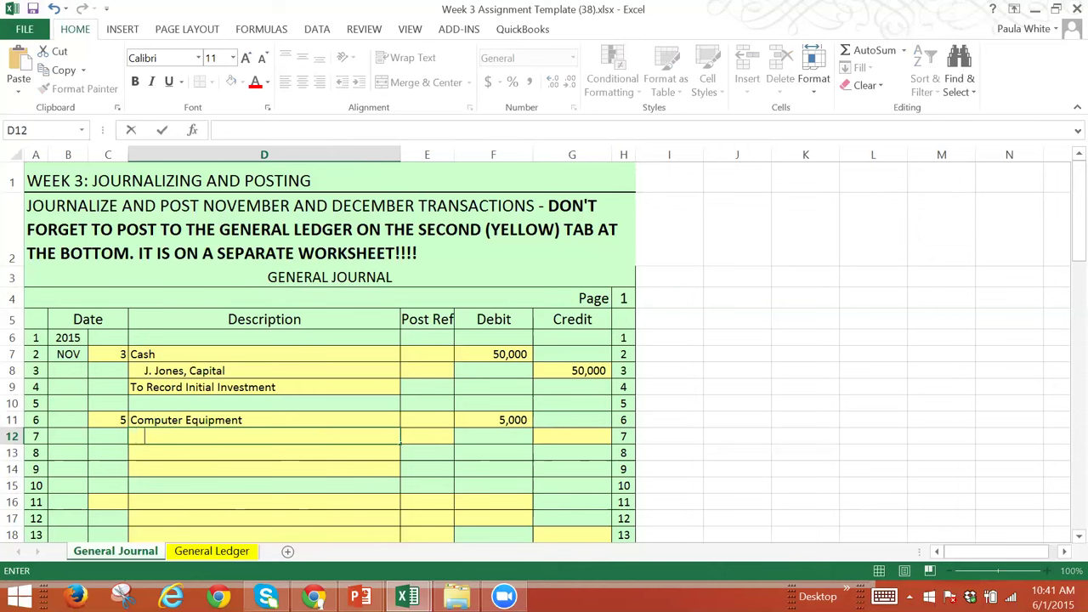
type("Cash")
key("Tab")
key("Tab")
key("Tab")
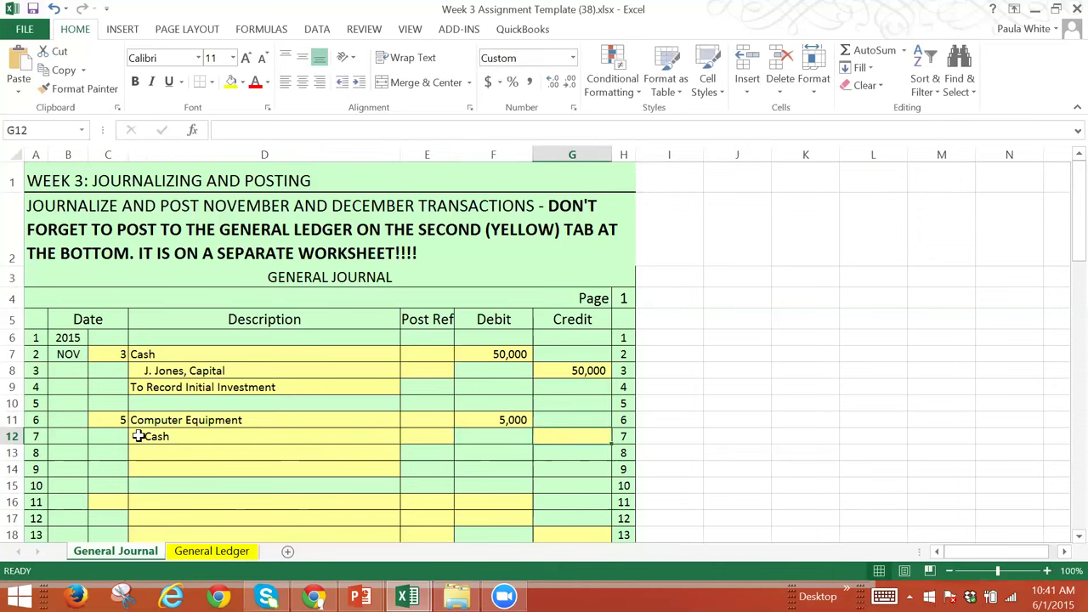
type("5,000")
key("Tab")
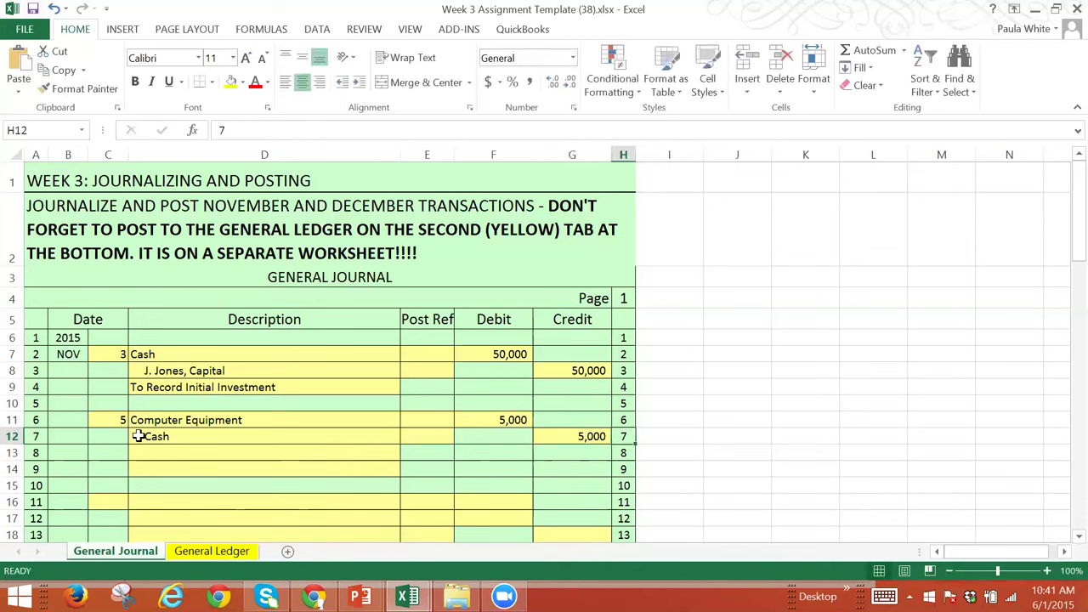
left_click(492, 420)
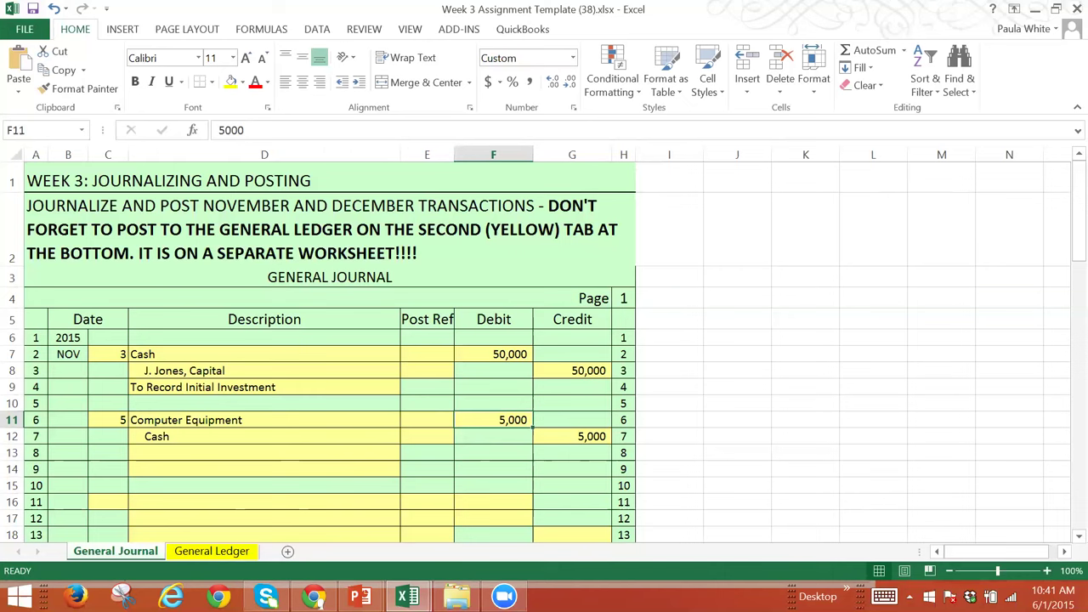
double_click(230, 130)
type("2000")
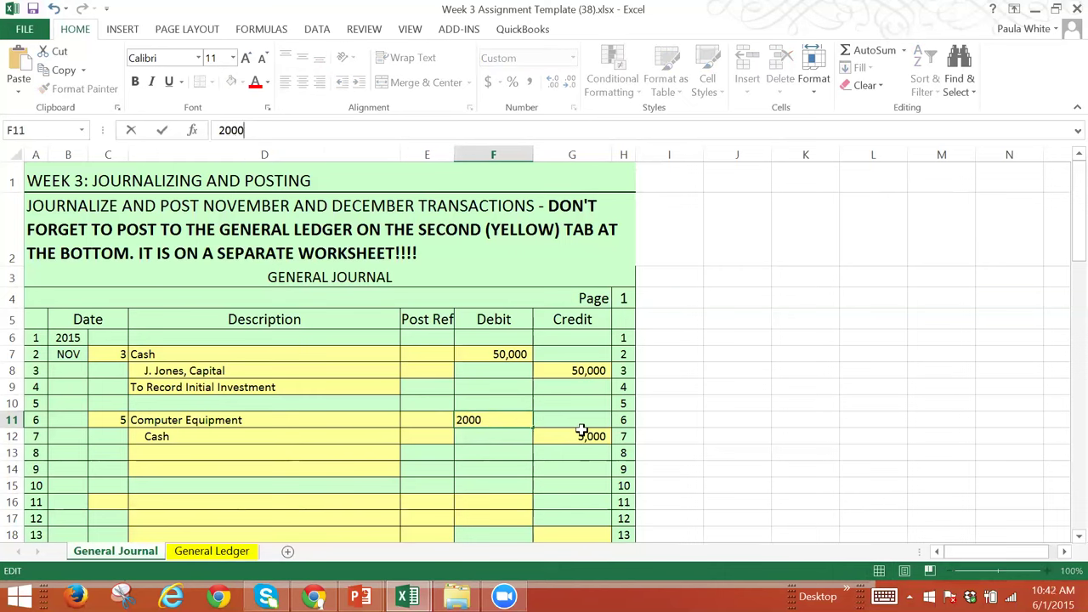
left_click(581, 429)
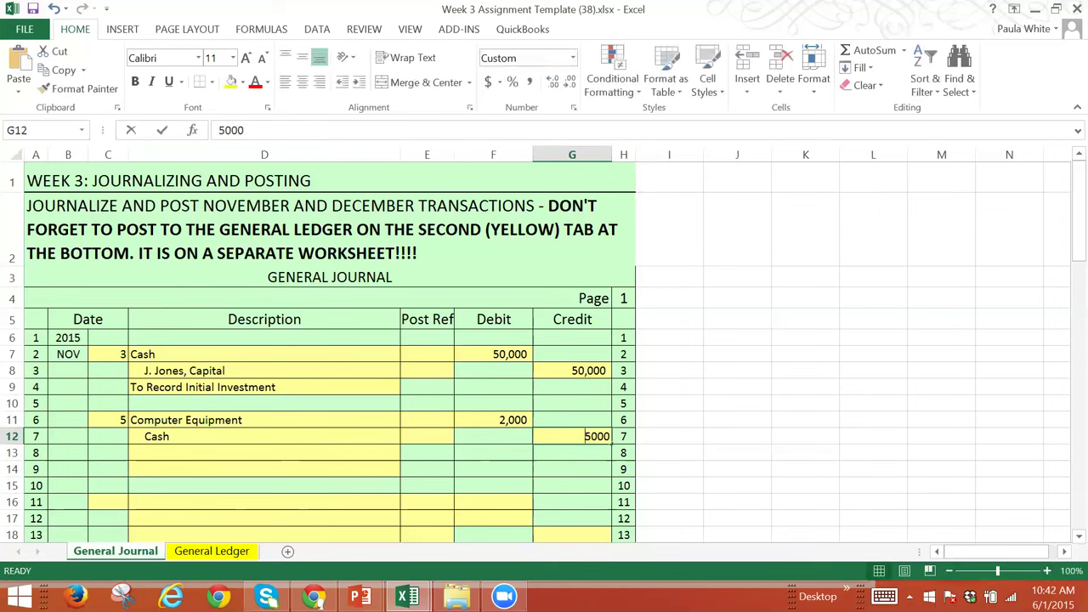
type("2000")
left_click(581, 429)
key("Tab")
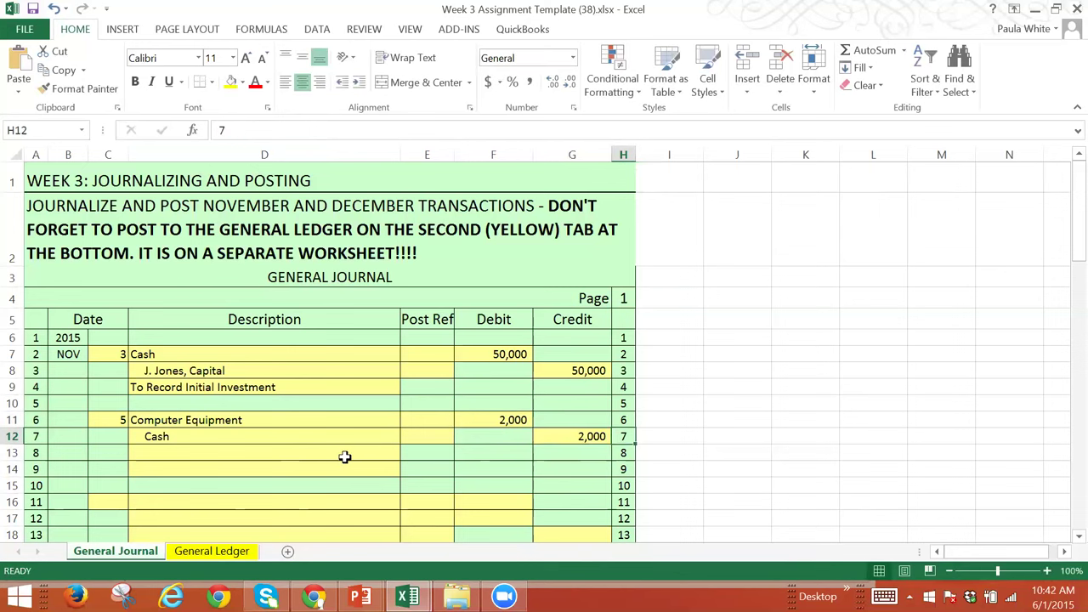
Step: Begin the explanation 'To Record Check #1001 to', verifying the check number in the assignment
left_click(345, 458)
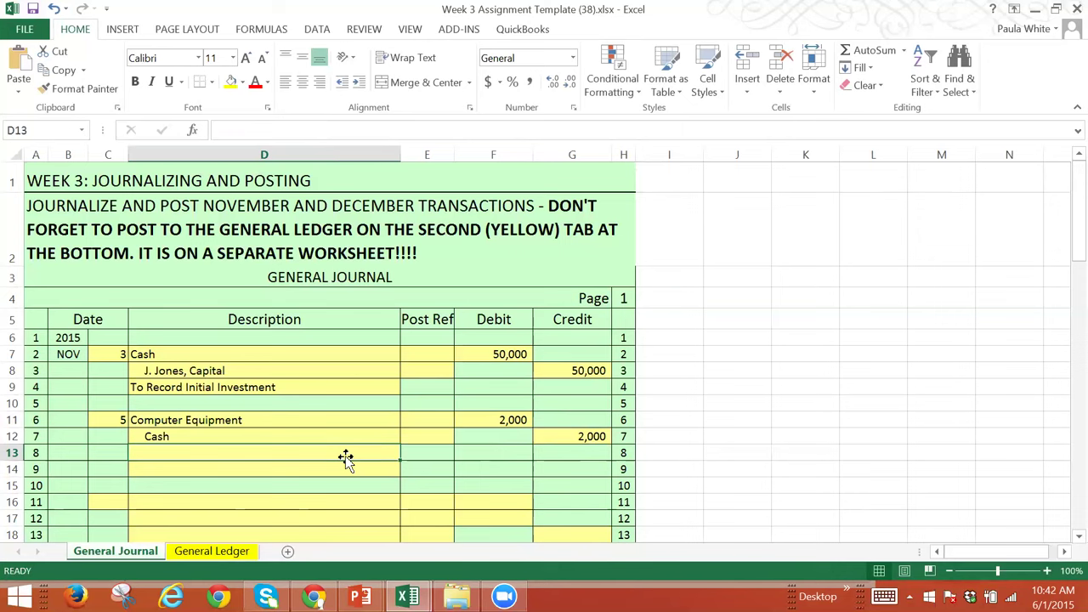
type("C")
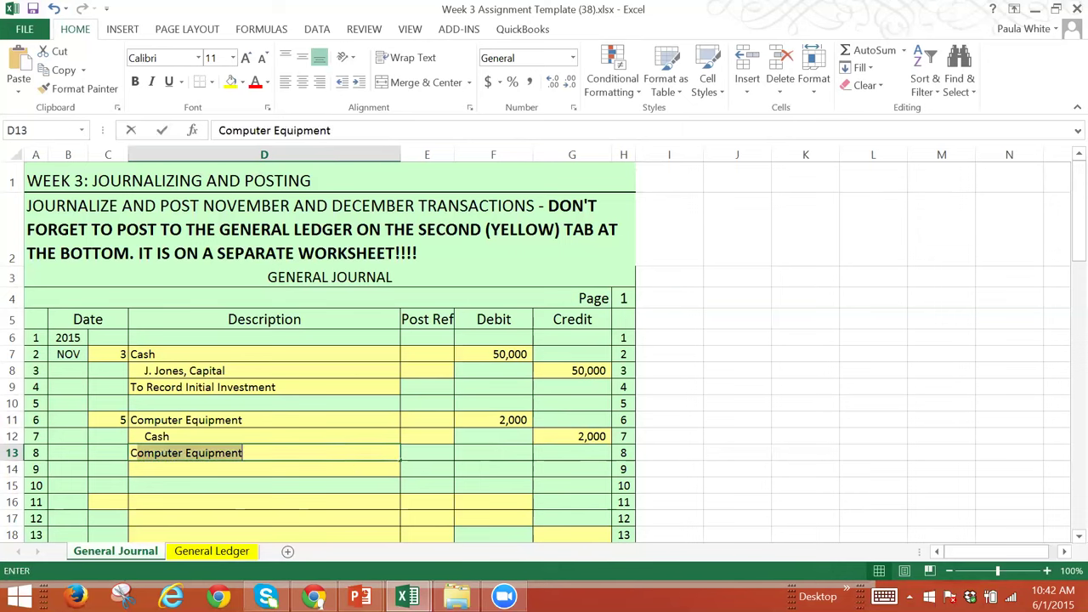
key("BackSpace")
key("BackSpace")
type("To Record ")
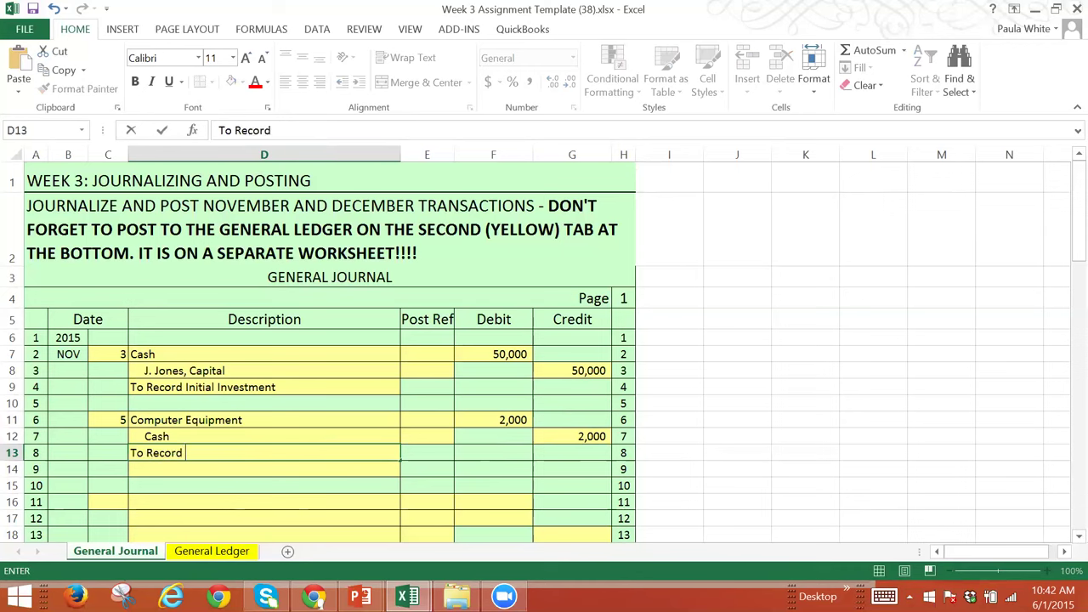
type("Check #101")
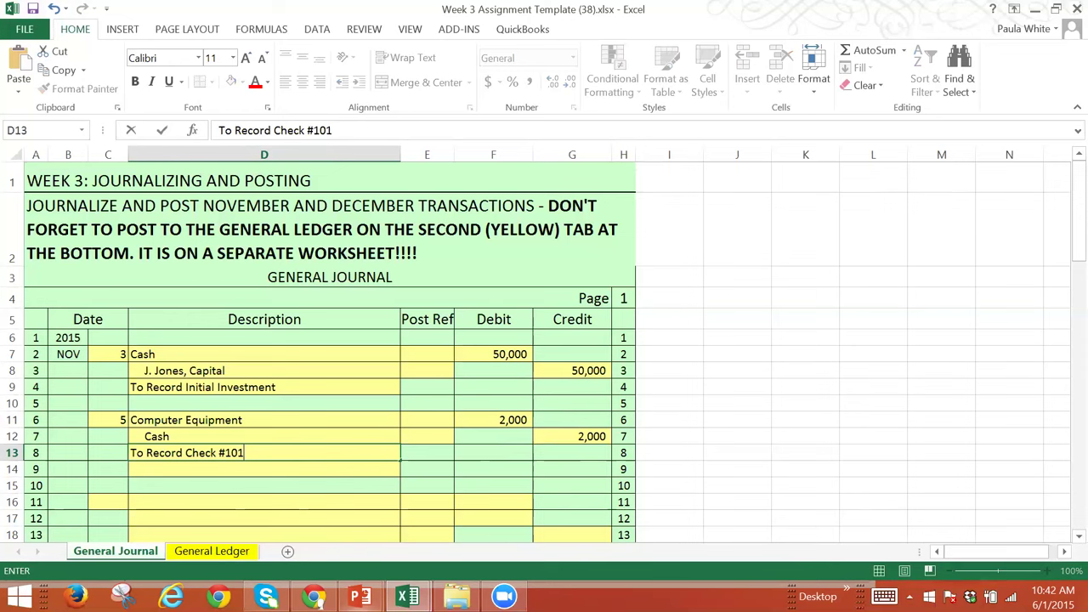
key("alt+Tab")
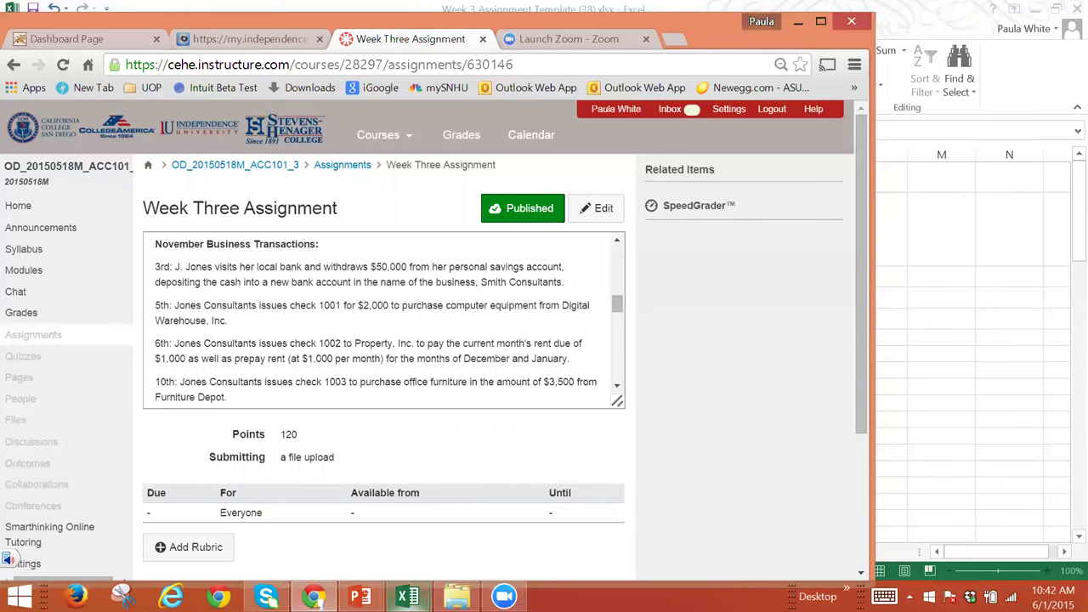
mouse_move(408, 596)
left_click(360, 532)
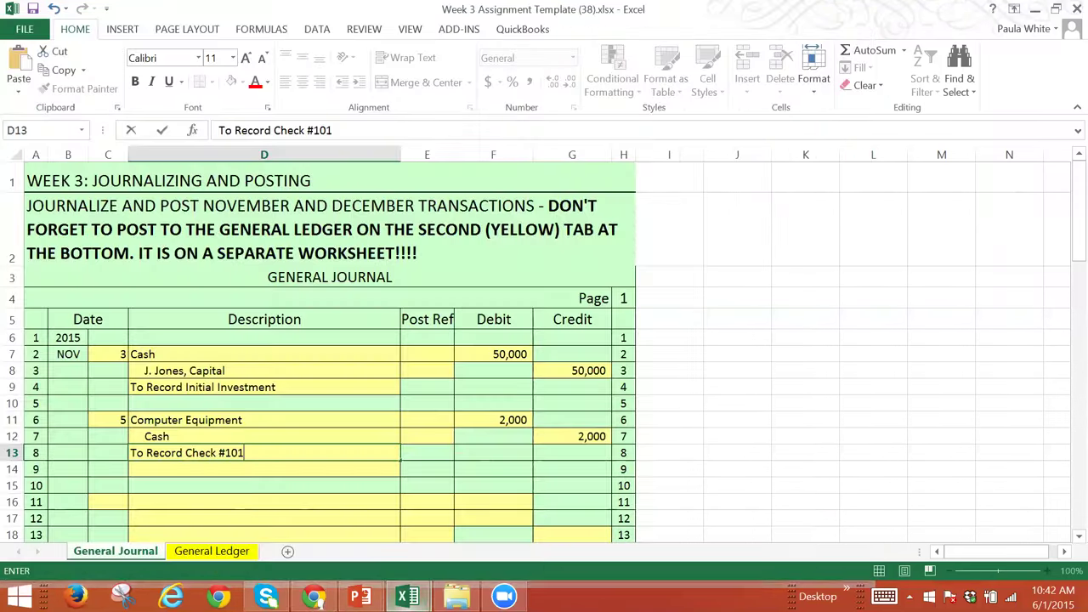
key("BackSpace")
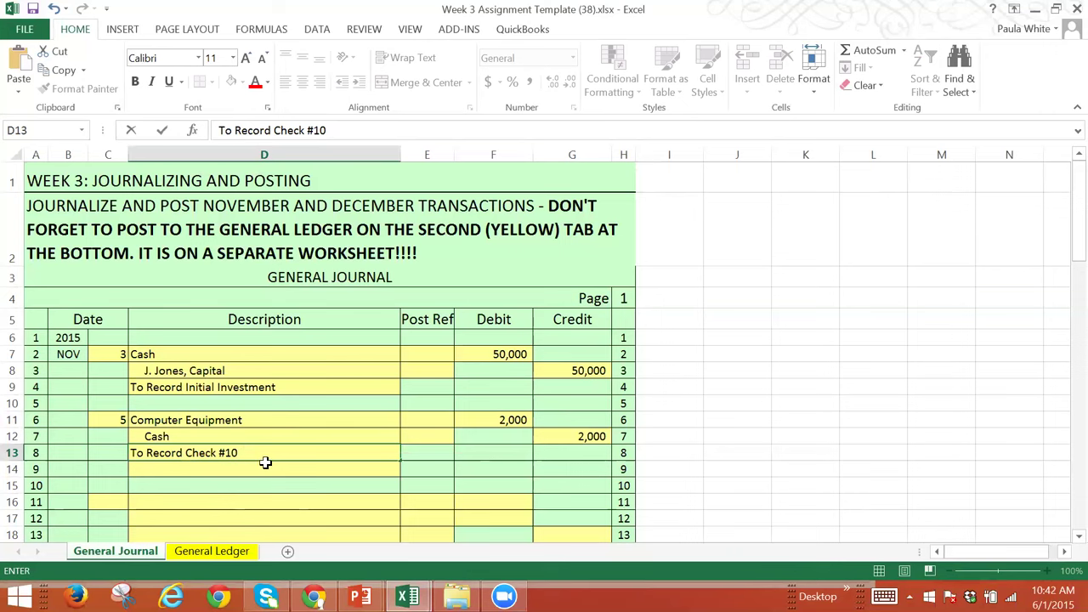
type("01 to")
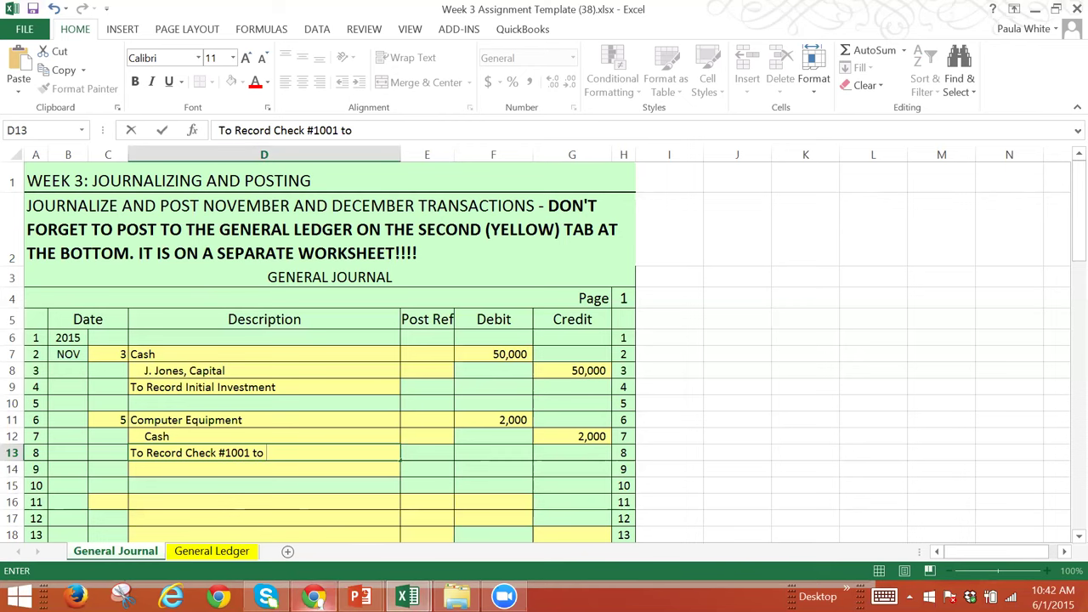
Step: Finish with 'Digital Warehouse Inc.' and add 'for computer equipment purchase' on the next row
left_click(313, 596)
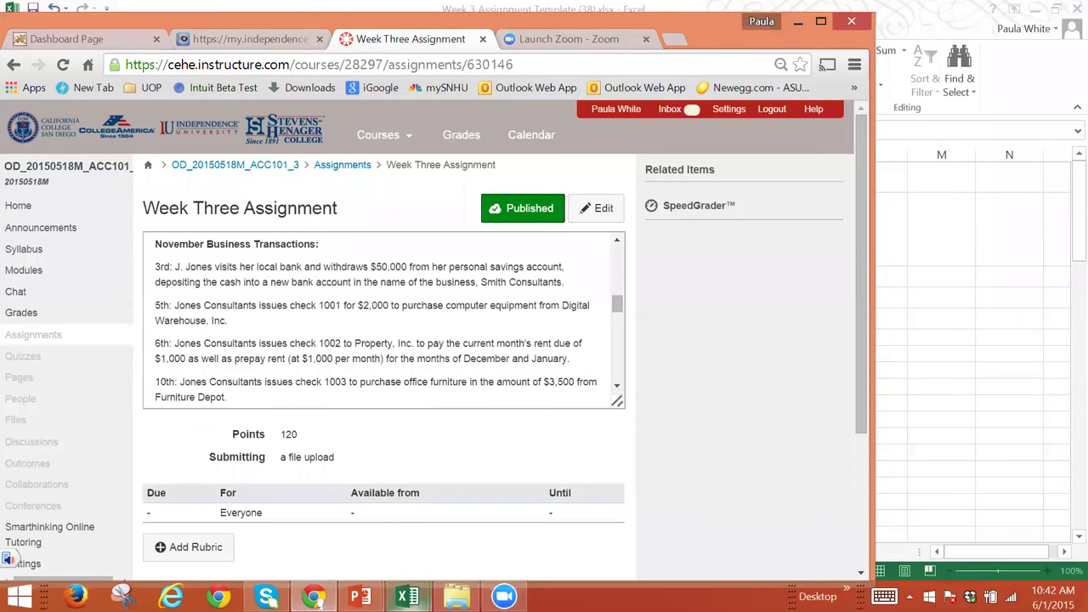
mouse_move(407, 596)
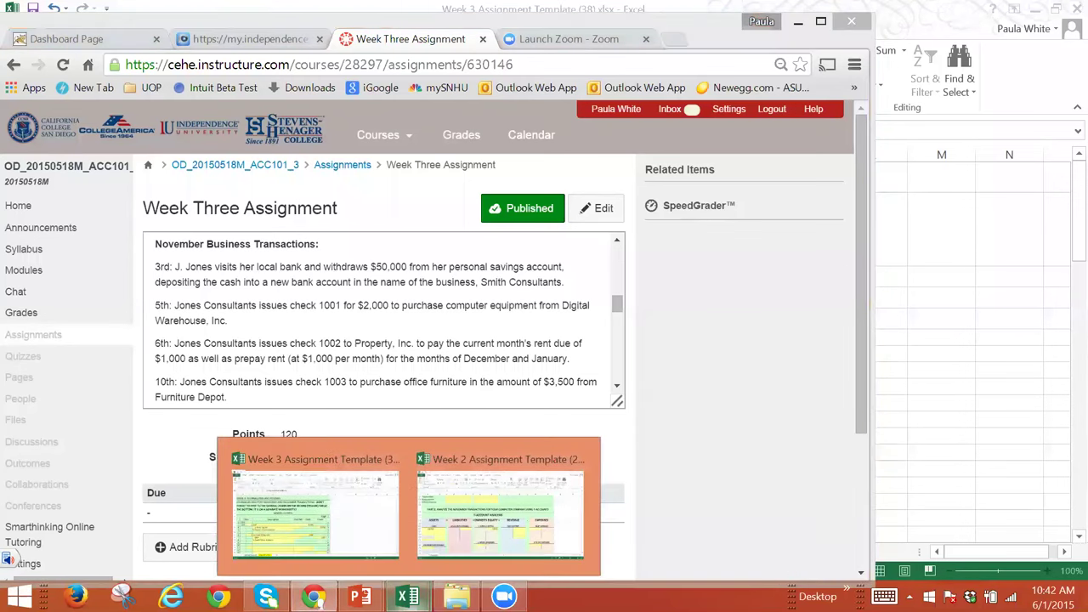
left_click(297, 515)
type("Dig")
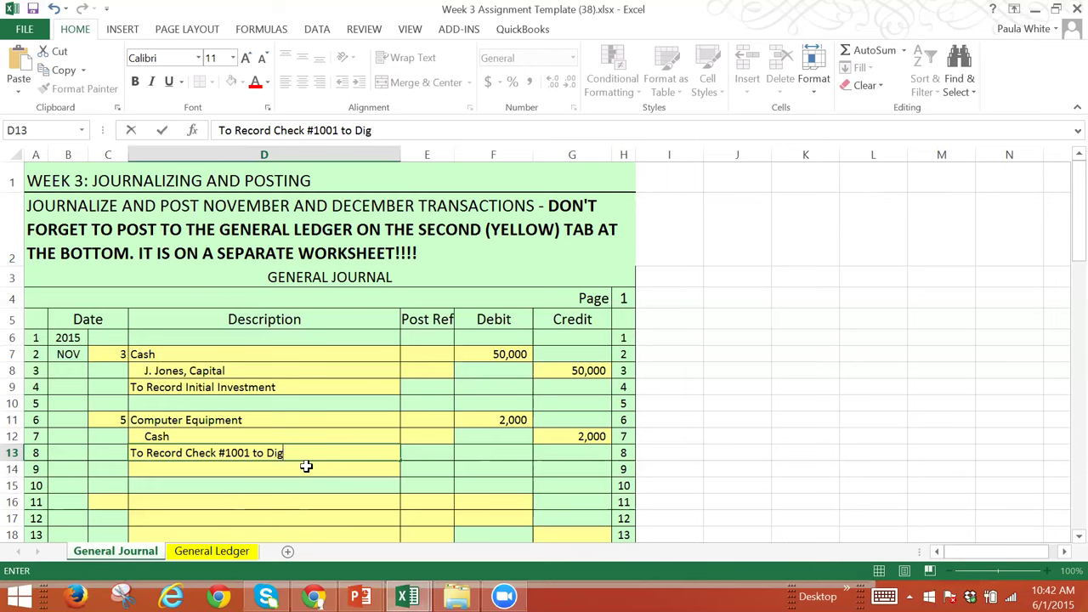
type("ital Wareho")
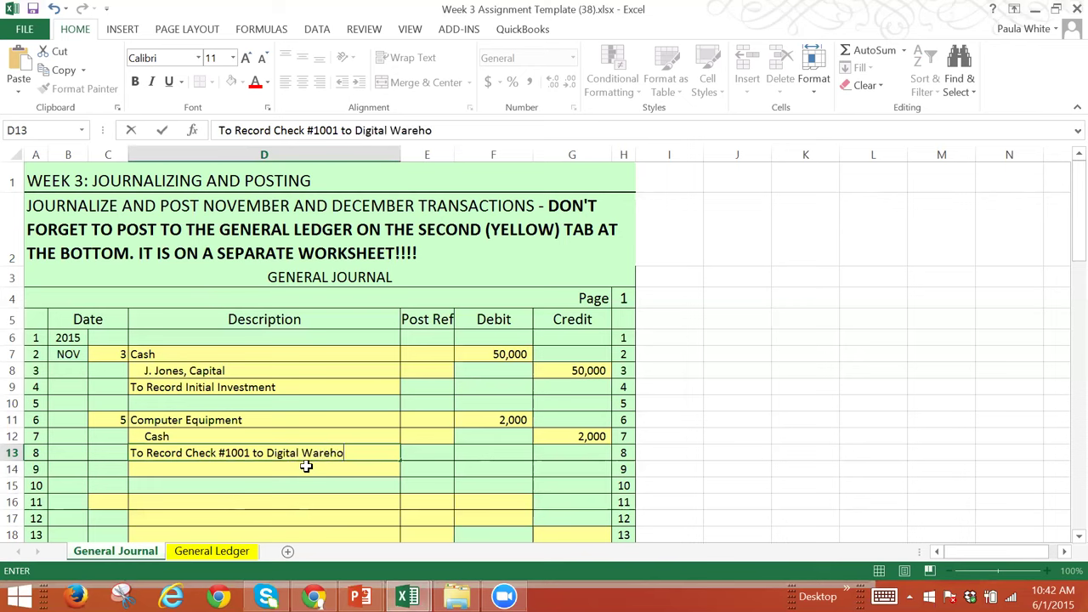
type("use Inc.")
key("Return")
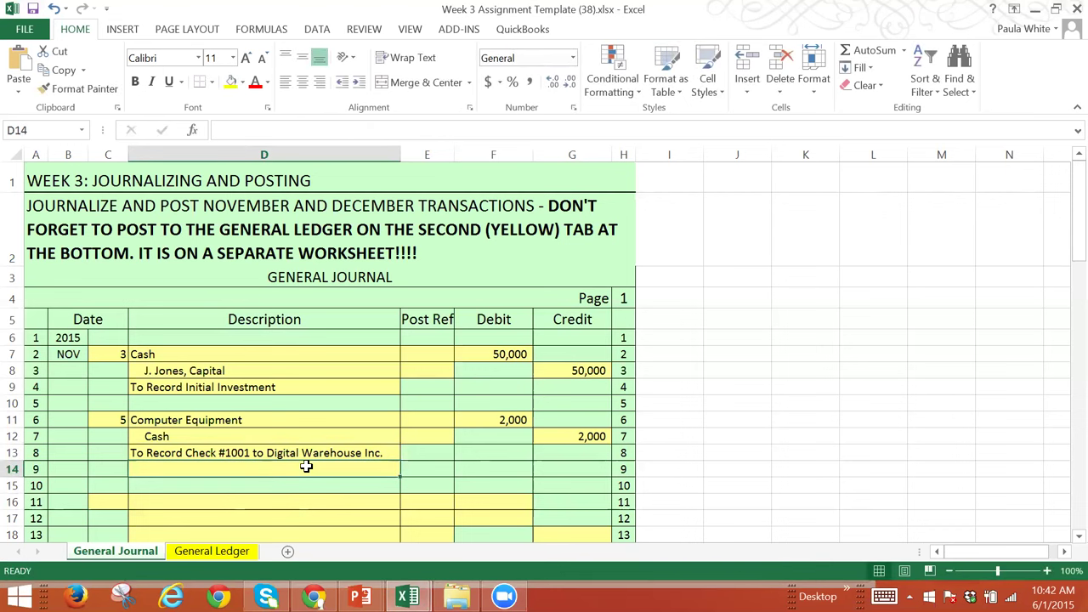
type("for co")
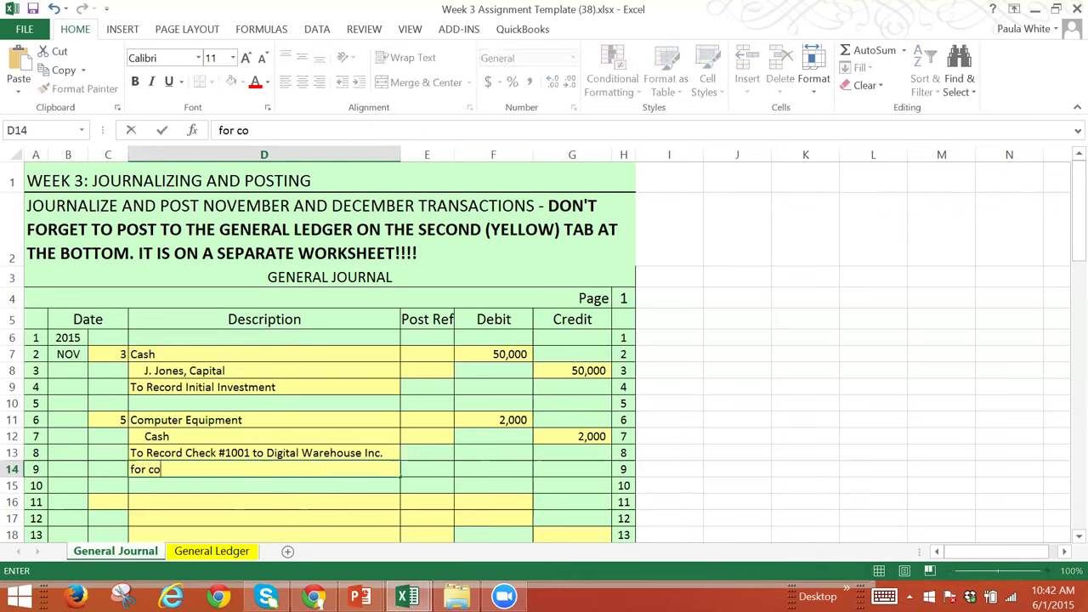
type("mputer equip")
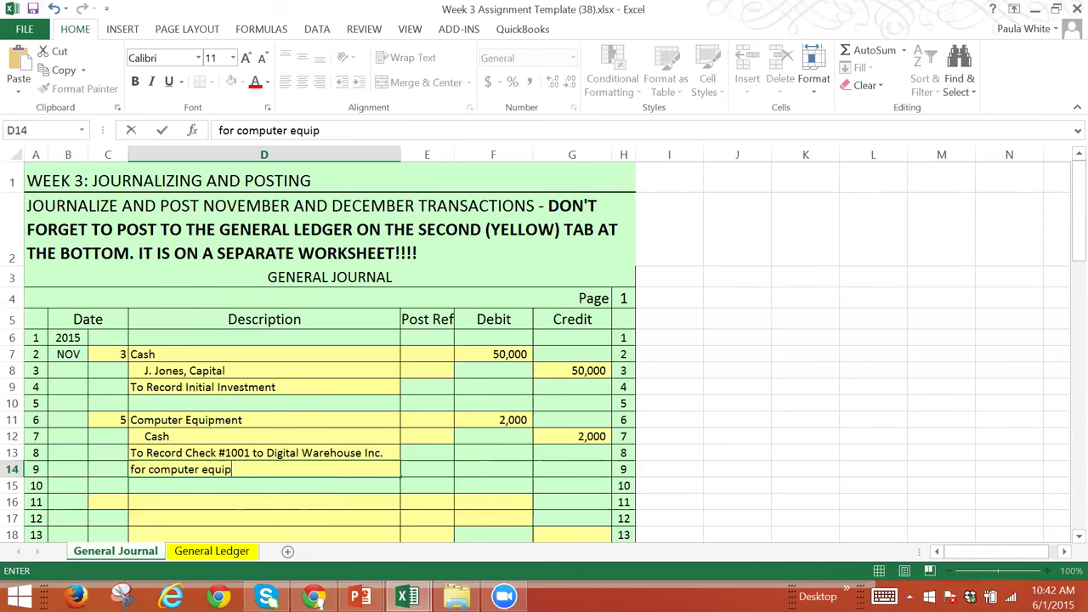
type("ment purchase")
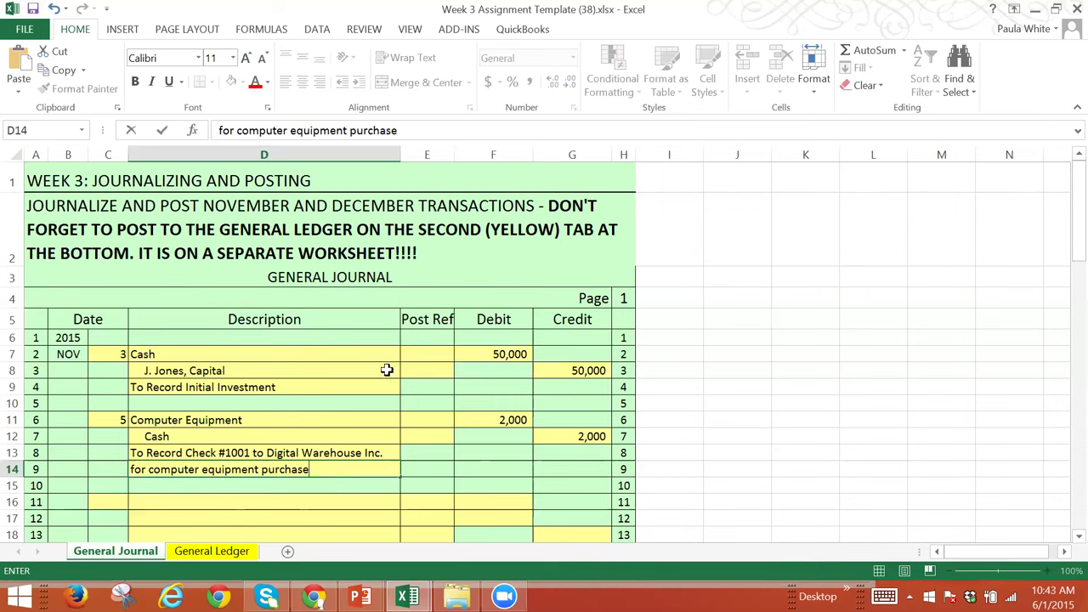
key("Return")
key("Return")
key("Return")
key("Return")
key("Return")
key("Return")
key("Return")
key("Return")
key("Return")
key("Return")
key("Return")
key("Return")
key("Return")
key("Return")
key("Return")
key("Return")
key("Return")
key("Return")
key("Return")
key("Return")
key("Return")
key("Return")
key("Return")
key("Return")
key("Return")
key("Return")
key("Return")
key("Return")
key("Return")
key("Return")
key("Return")
key("Return")
key("Return")
key("Return")
key("Return")
key("Return")
key("Return")
key("Return")
key("Return")
key("Return")
key("Return")
key("Return")
key("Return")
key("Return")
key("Return")
key("Return")
key("Return")
key("Return")
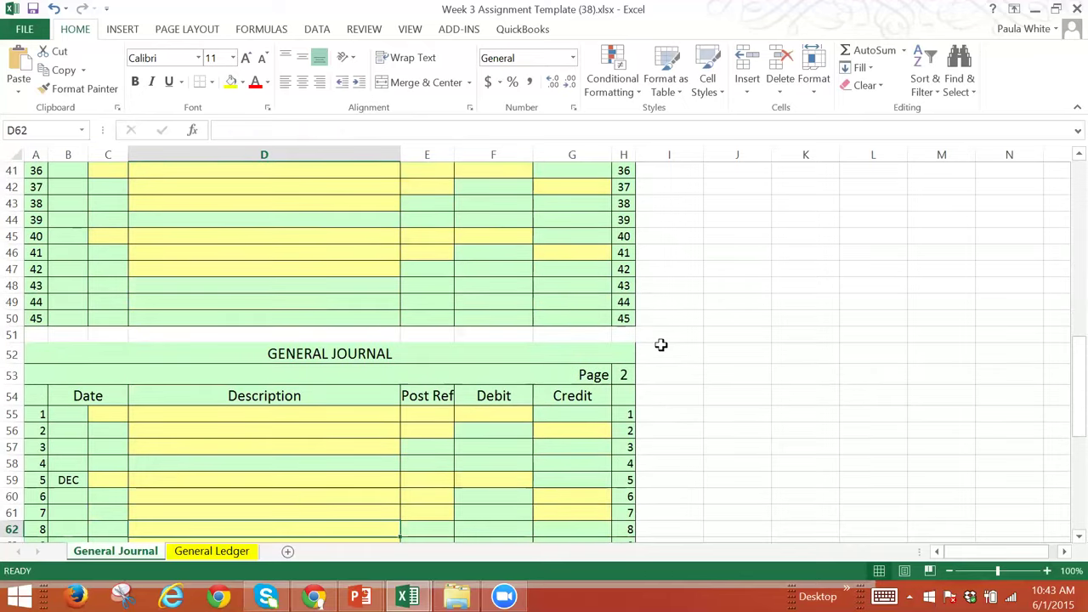
key("Return")
key("Return")
key("Return")
key("Return")
key("Return")
key("Return")
key("Return")
key("Return")
key("Return")
key("Return")
key("Return")
key("Return")
key("Return")
key("Return")
key("Return")
key("Return")
key("Return")
key("Return")
key("Return")
key("Return")
key("Return")
key("Return")
key("Return")
key("Return")
key("Return")
key("Return")
key("Return")
key("Return")
key("Return")
key("Return")
key("Return")
key("Return")
key("Return")
key("Return")
key("Return")
key("Up")
key("Up")
key("Up")
key("Up")
key("Up")
key("Up")
key("Up")
key("Up")
key("Up")
key("Up")
key("Up")
key("Up")
key("Up")
key("Up")
key("Up")
key("Up")
key("Up")
key("Up")
key("Up")
key("Up")
key("Up")
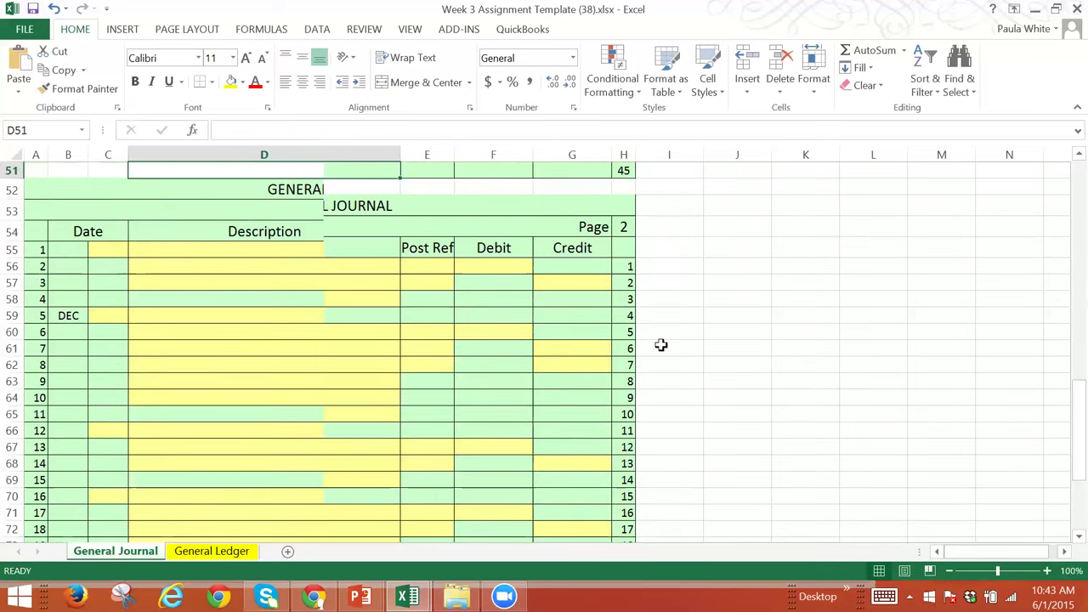
key("Up")
key("Up")
key("Up")
key("Up")
key("Up")
key("Up")
key("Up")
key("Up")
key("Up")
key("Up")
key("Up")
key("Up")
key("Up")
key("Up")
key("Up")
key("Up")
key("Up")
key("Up")
key("Up")
key("Up")
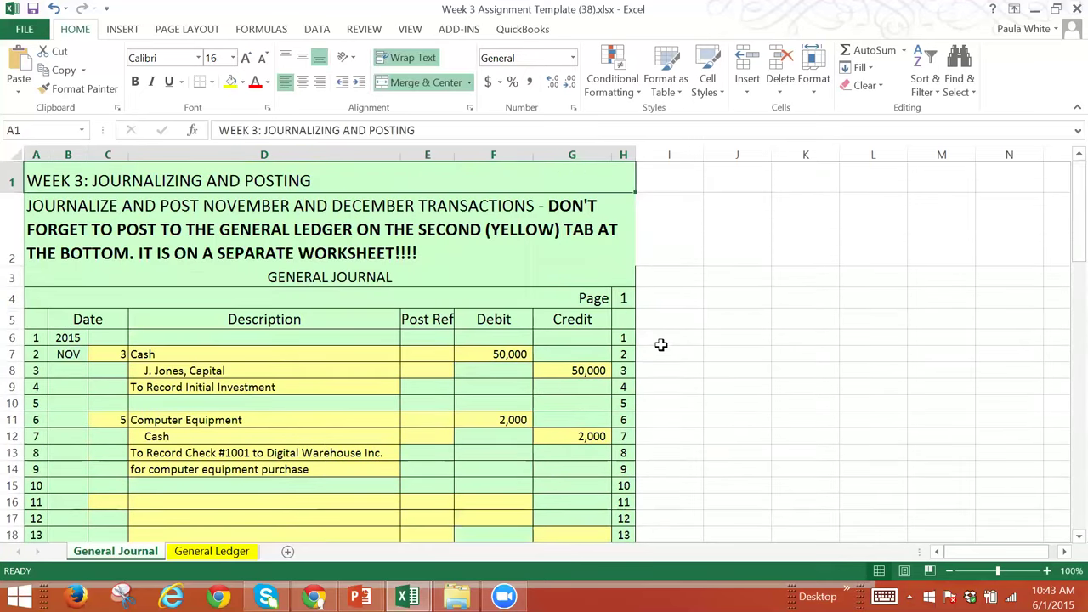
key("Down")
key("Down")
key("Down")
key("Down")
key("Down")
key("Down")
key("Down")
key("Down")
key("Down")
key("Down")
key("Down")
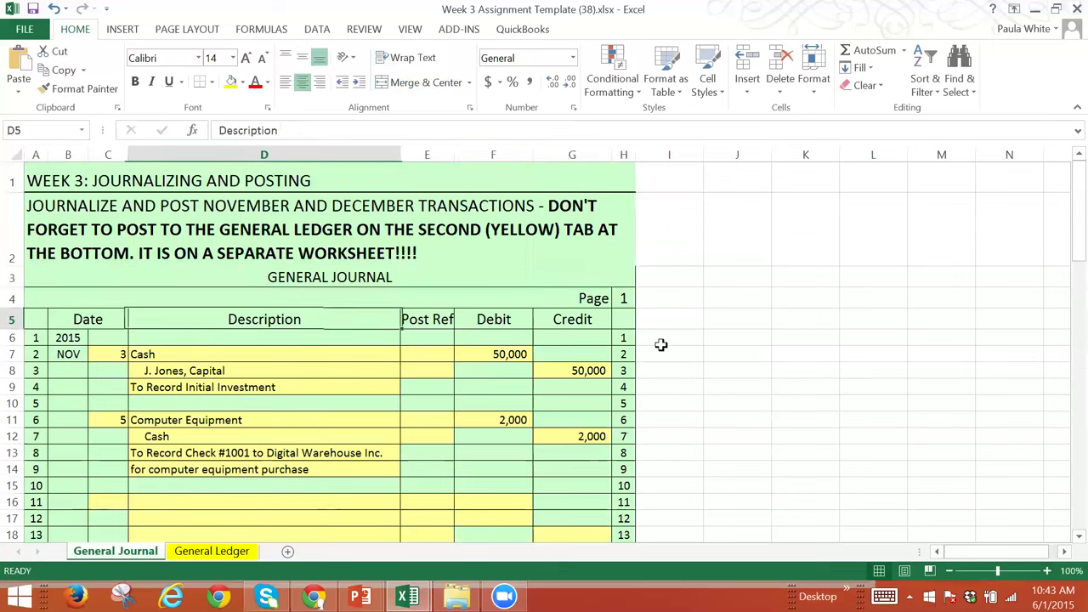
key("Down")
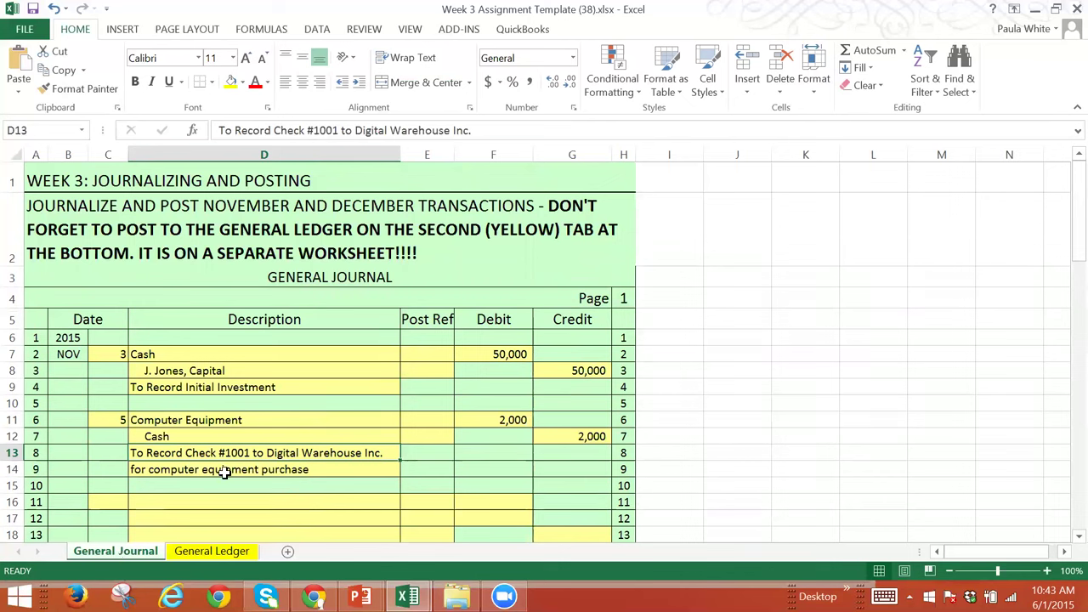
Step: Switch to the General Ledger sheet and move up to the Cash account at the top
left_click(224, 554)
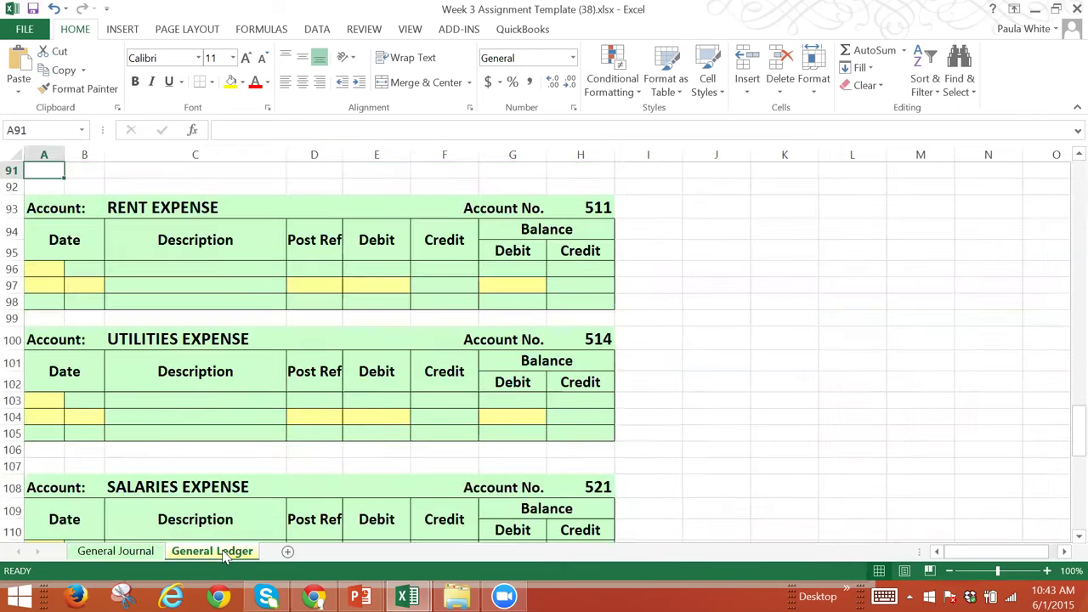
left_click(636, 240)
key("Up")
key("Up")
key("Up")
key("Up")
key("Up")
key("Up")
key("Up")
key("Up")
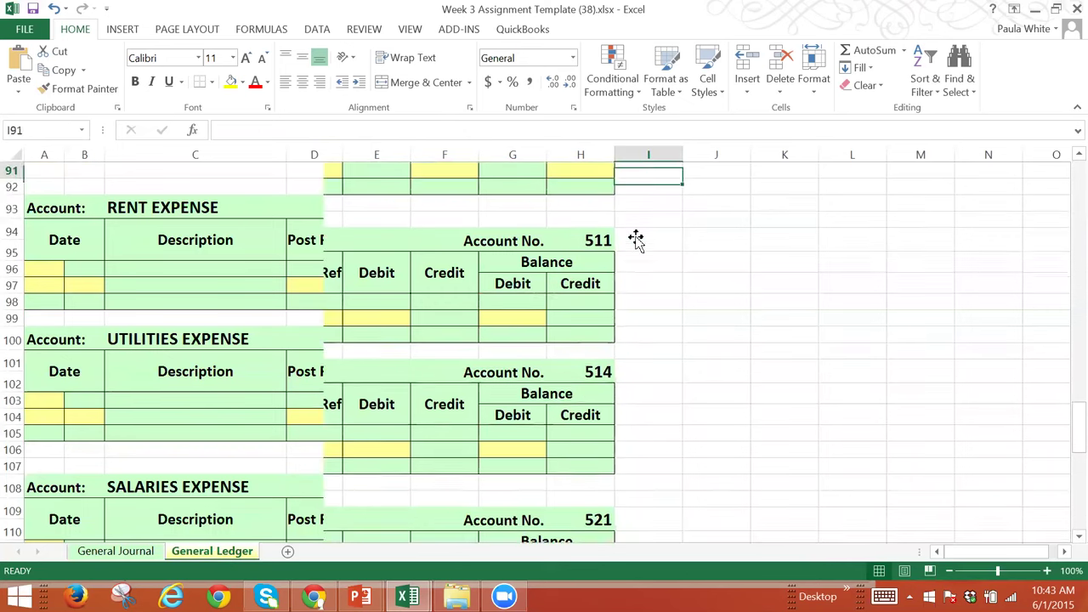
key("Up")
key("Up")
key("Up")
key("Up")
key("Up")
key("Up")
key("Up")
key("Up")
key("Up")
key("Up")
key("Up")
key("Up")
key("Up")
key("Up")
key("Up")
key("Up")
key("Up")
key("Up")
key("Up")
key("Up")
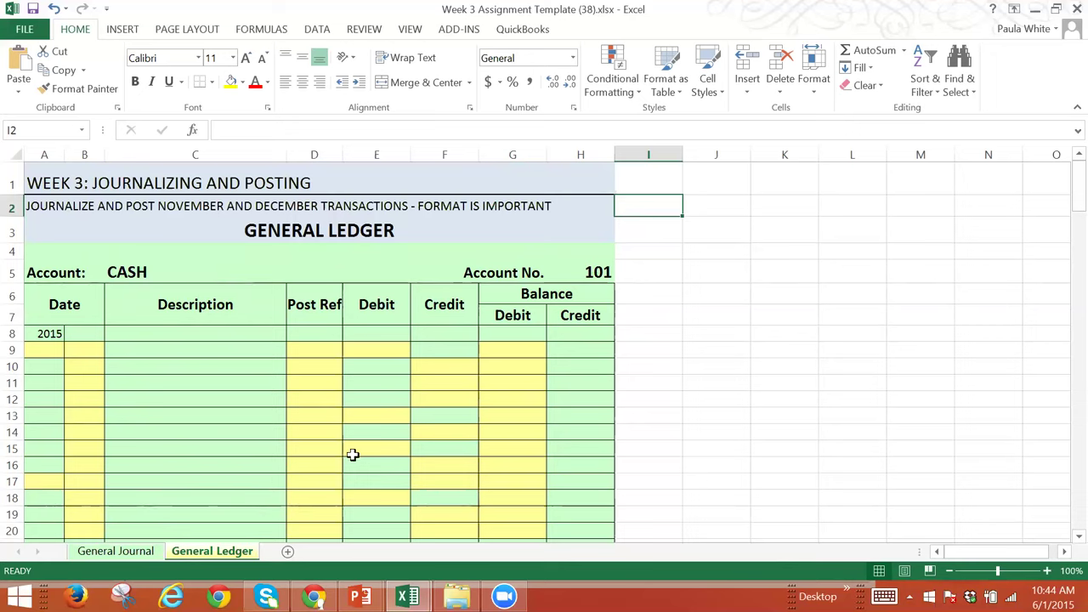
key("Down")
key("Down")
key("Down")
key("Down")
key("Down")
key("Down")
key("Down")
key("Down")
key("Down")
key("Down")
key("Down")
key("Down")
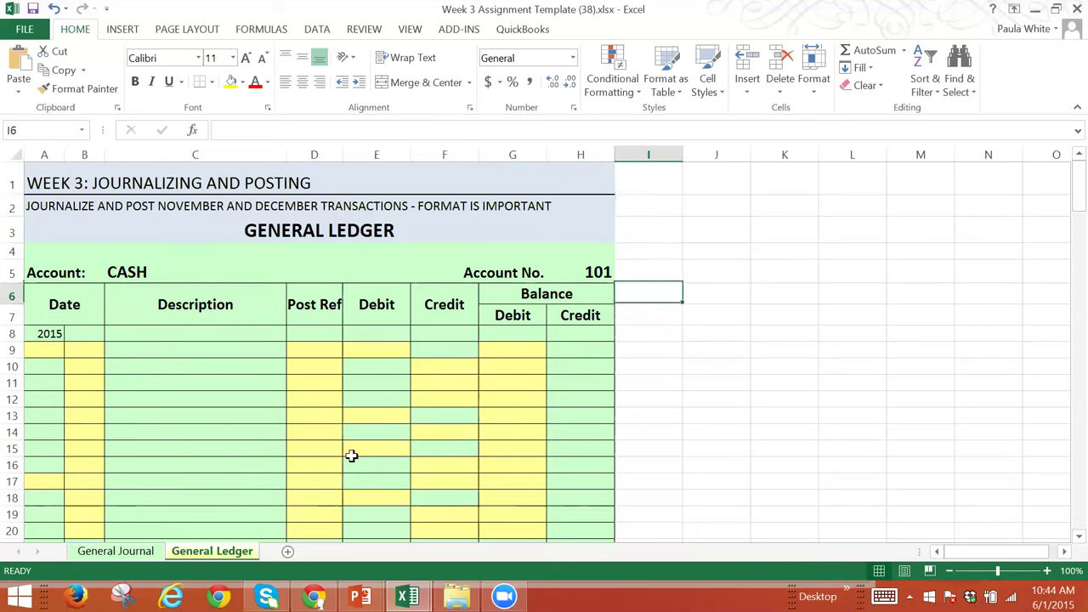
key("Down")
key("Down")
key("Down")
key("Down")
key("Down")
key("Down")
key("Down")
key("Down")
key("Down")
key("Down")
key("Down")
key("Down")
key("Down")
key("Down")
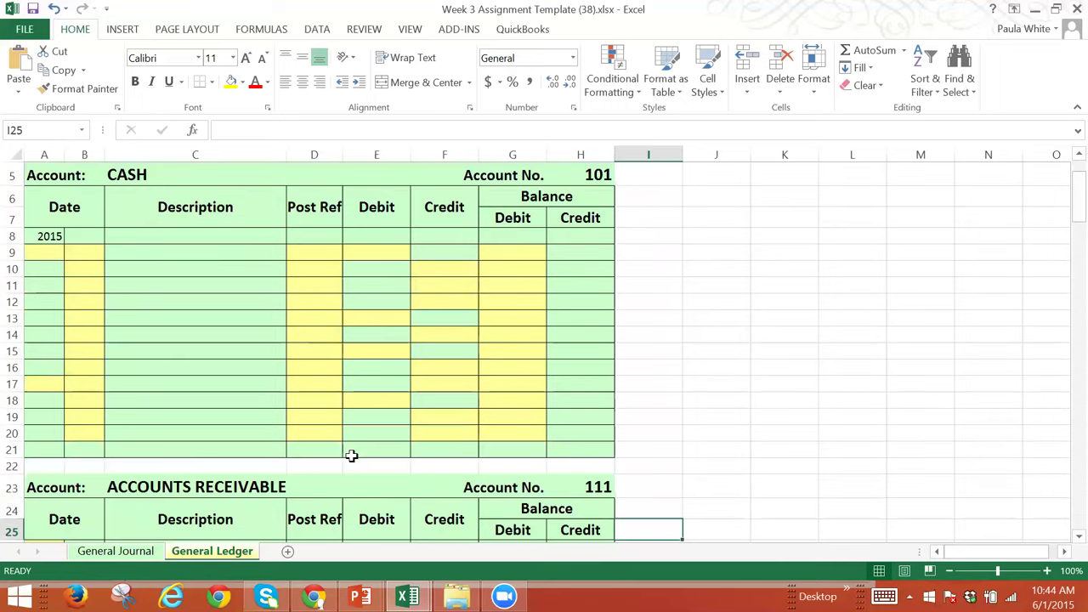
key("Down")
key("Down")
key("Down")
key("Down")
key("Down")
key("Down")
key("Down")
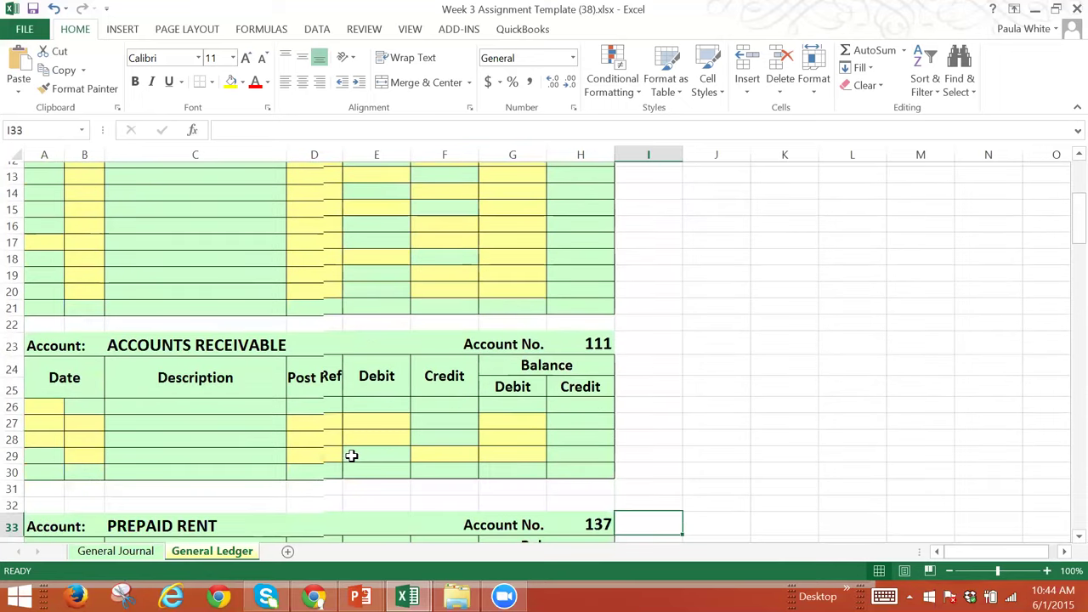
key("Down")
key("Down")
key("Down")
key("Down")
key("Down")
key("Down")
key("Down")
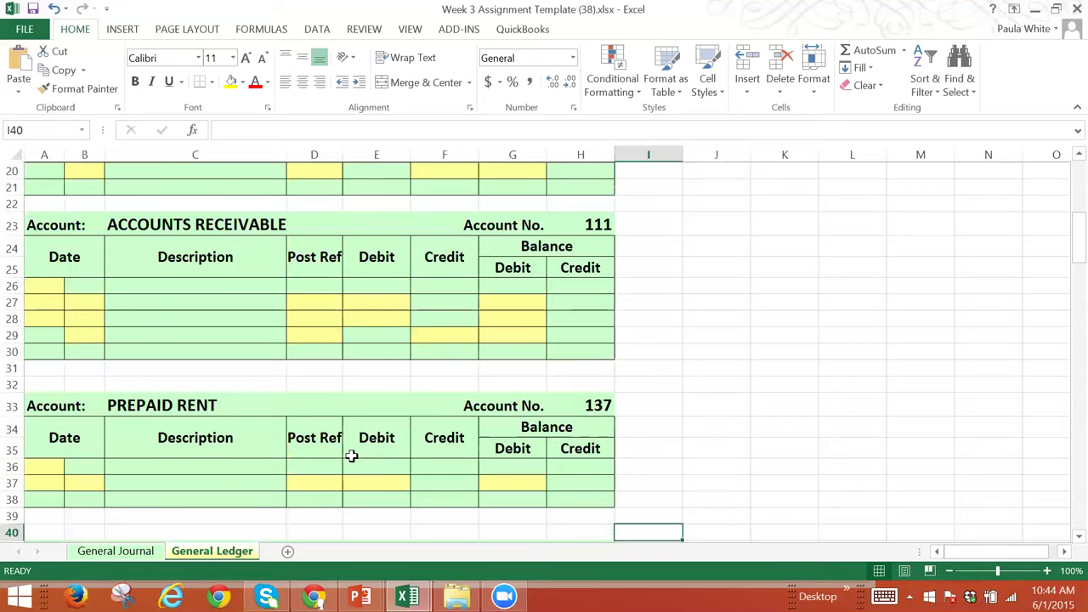
key("Down")
key("Down")
key("Down")
key("Down")
key("Down")
key("Down")
key("Down")
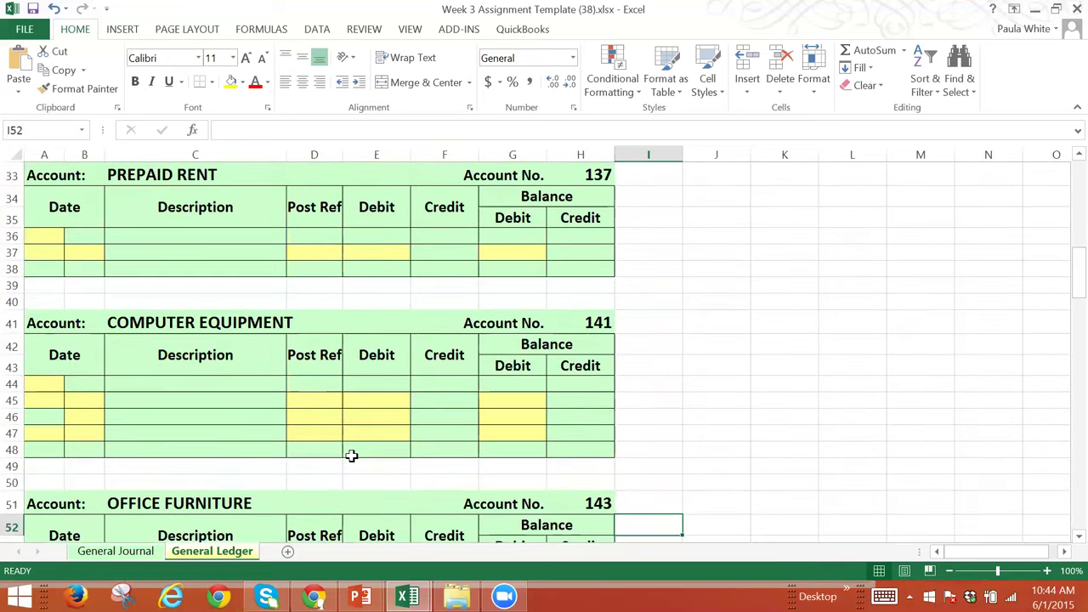
key("Down")
key("Down")
key("Down")
key("Down")
key("Down")
key("Down")
key("Down")
key("Down")
key("Down")
key("Down")
key("Down")
key("Down")
key("Down")
key("Down")
key("Down")
key("Down")
key("Down")
key("Down")
key("Down")
key("Down")
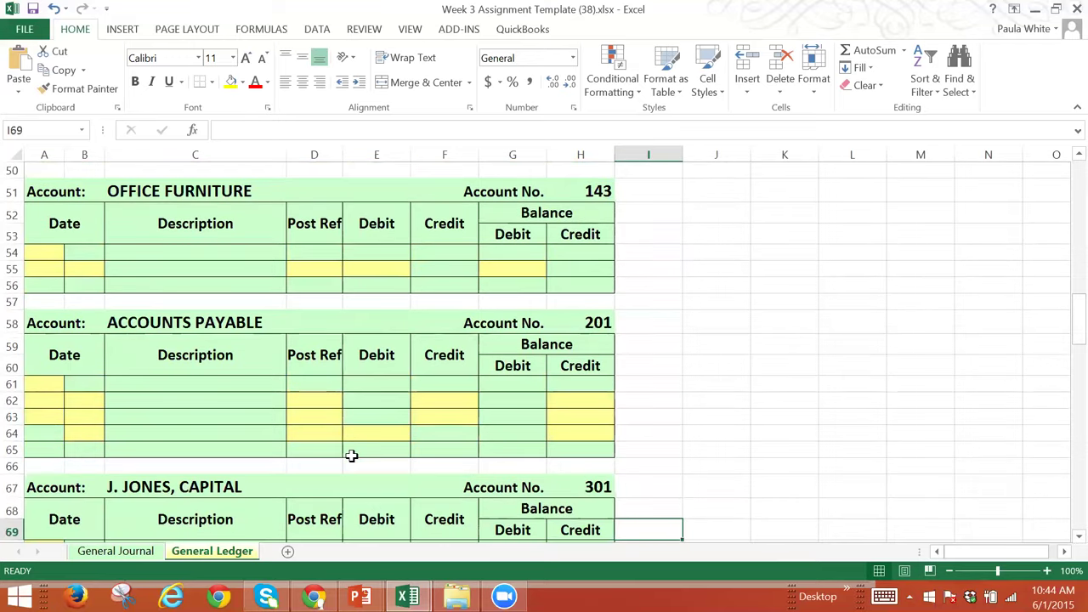
key("Down")
key("Down")
key("Down")
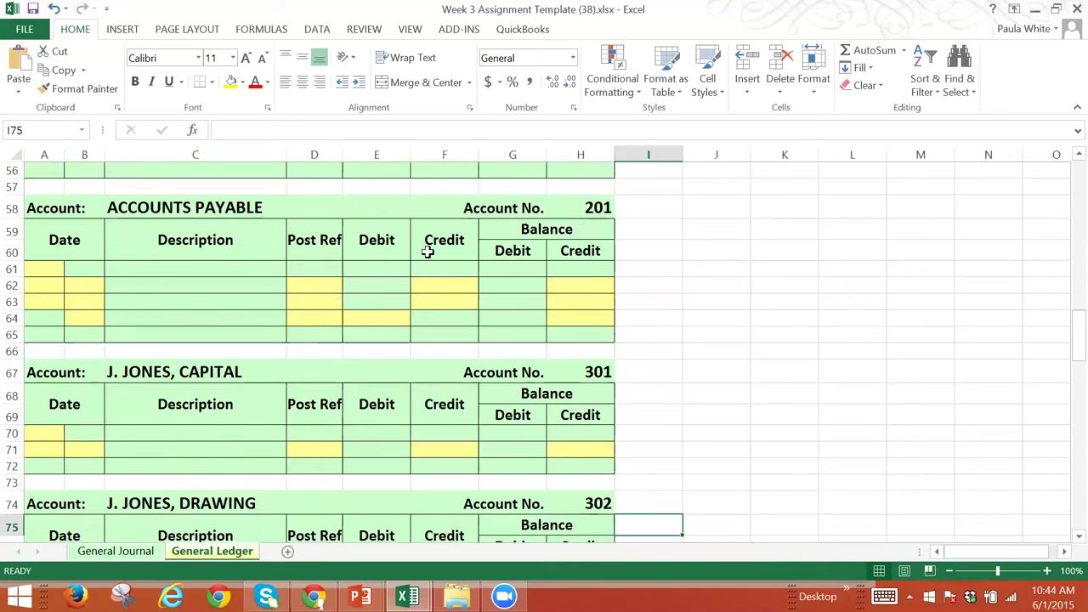
key("Down")
key("Down")
key("Down")
key("Down")
key("Down")
key("Down")
key("Down")
key("Down")
key("Down")
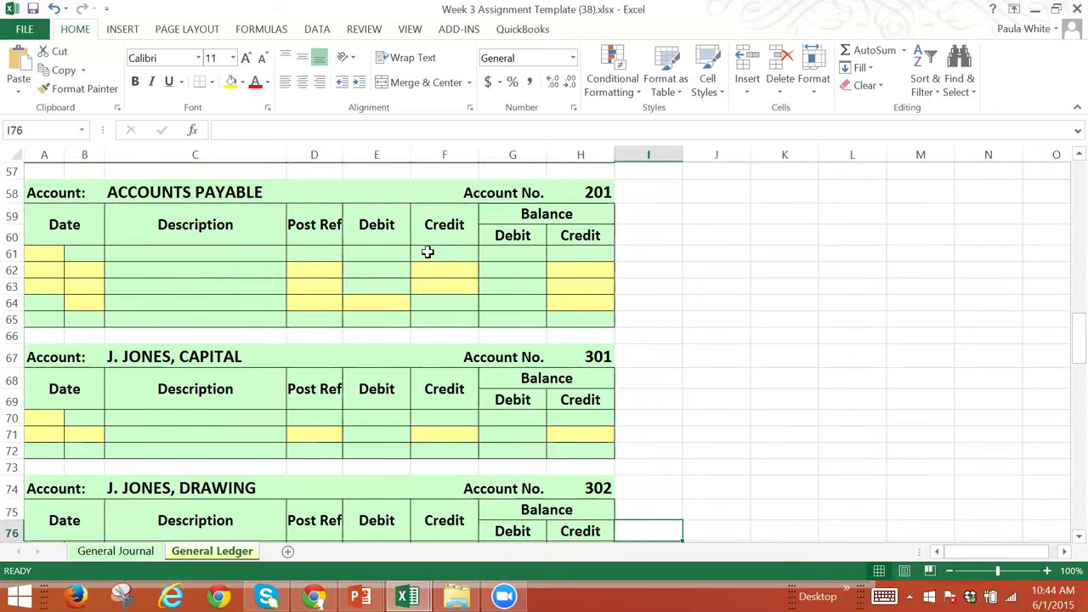
key("Down")
key("Down")
key("Down")
key("Down")
key("Down")
key("Down")
key("Down")
key("Down")
key("Down")
key("Down")
key("Down")
key("Down")
key("Down")
key("Down")
key("Down")
key("Down")
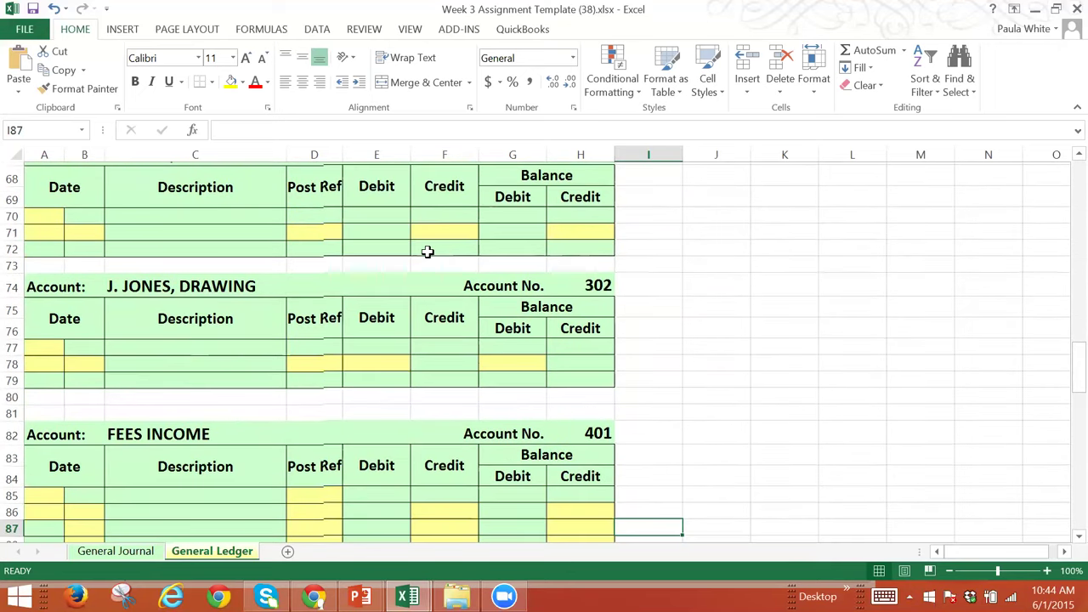
key("Down")
key("Down")
key("Down")
key("Down")
key("Down")
key("Down")
key("Down")
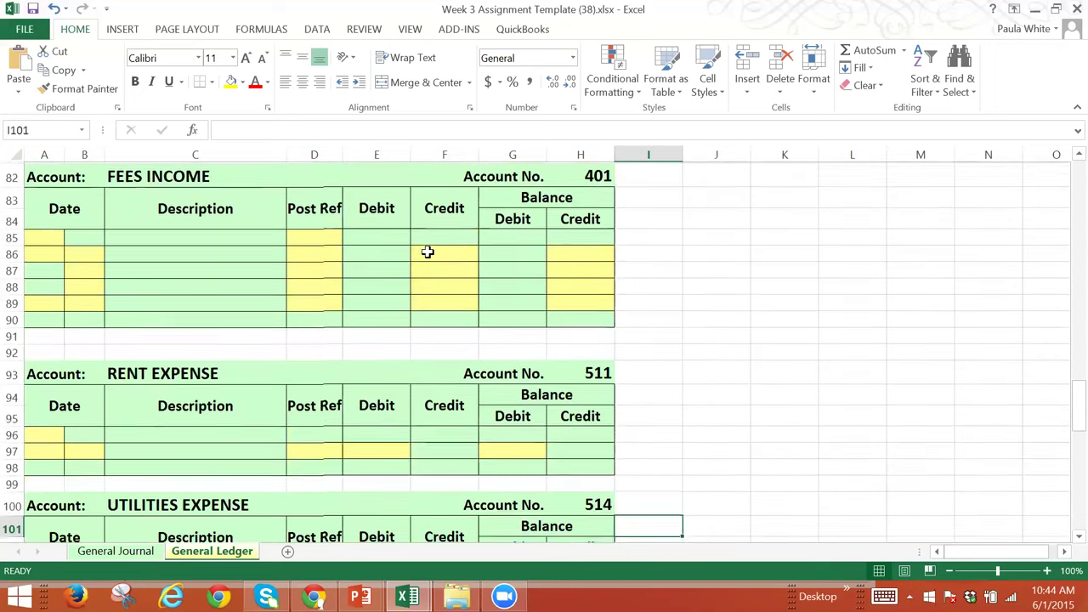
key("Down")
key("Down")
key("Down")
key("Down")
key("Down")
key("Down")
key("Down")
key("Down")
key("Down")
key("Down")
key("Down")
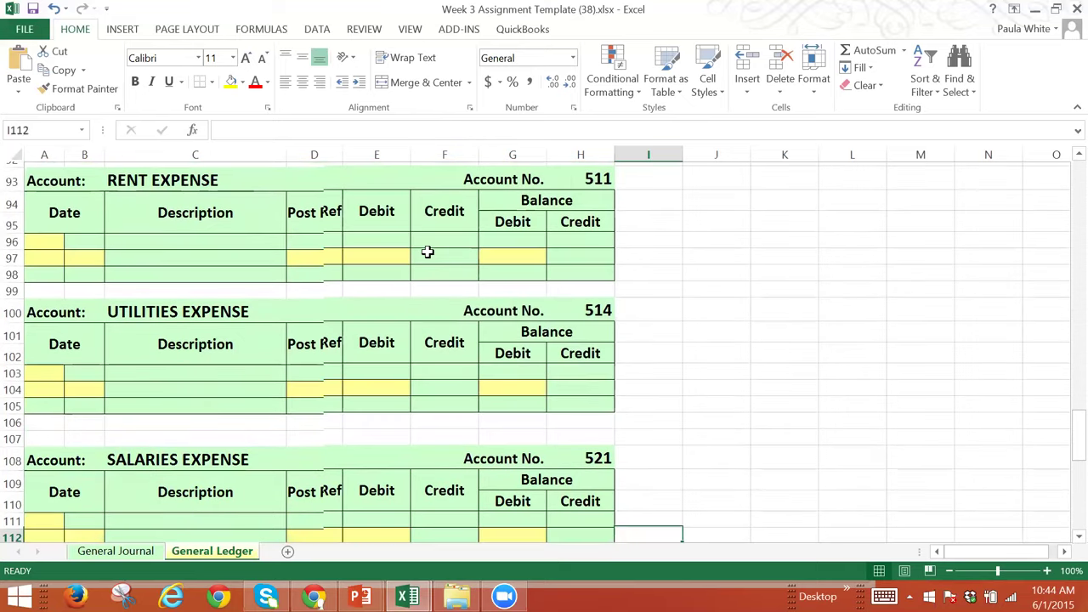
key("Down")
key("Down")
key("Up")
key("Up")
key("Up")
key("Up")
key("Up")
key("Up")
key("Up")
key("Up")
key("Up")
key("Up")
key("Up")
key("Up")
key("Up")
key("Up")
key("Up")
key("Up")
key("Up")
key("Up")
key("Up")
key("Up")
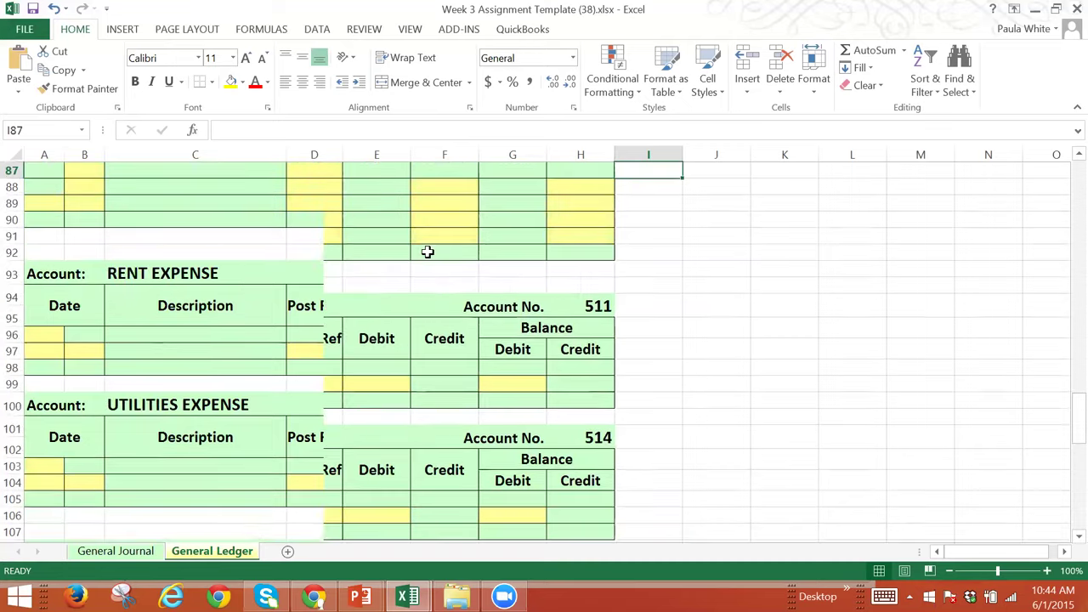
key("Up")
key("Up")
key("Up")
key("Up")
key("Up")
key("Up")
key("Up")
key("Up")
key("Up")
key("Up")
key("Up")
key("Up")
key("Up")
key("Up")
key("Up")
key("Up")
key("Up")
key("Up")
key("Up")
key("Up")
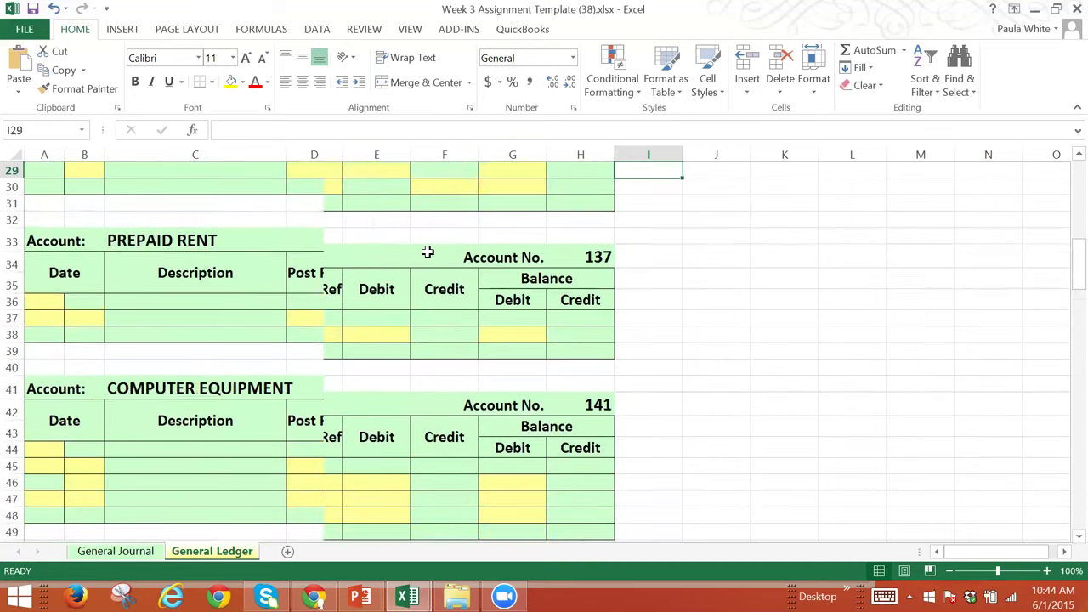
key("Up")
key("Up")
key("Up")
key("Up")
key("Up")
key("Up")
key("Up")
key("Up")
key("Up")
key("Up")
key("Up")
key("Up")
key("Up")
key("Up")
key("Up")
key("Up")
key("Up")
key("Up")
key("Up")
key("Up")
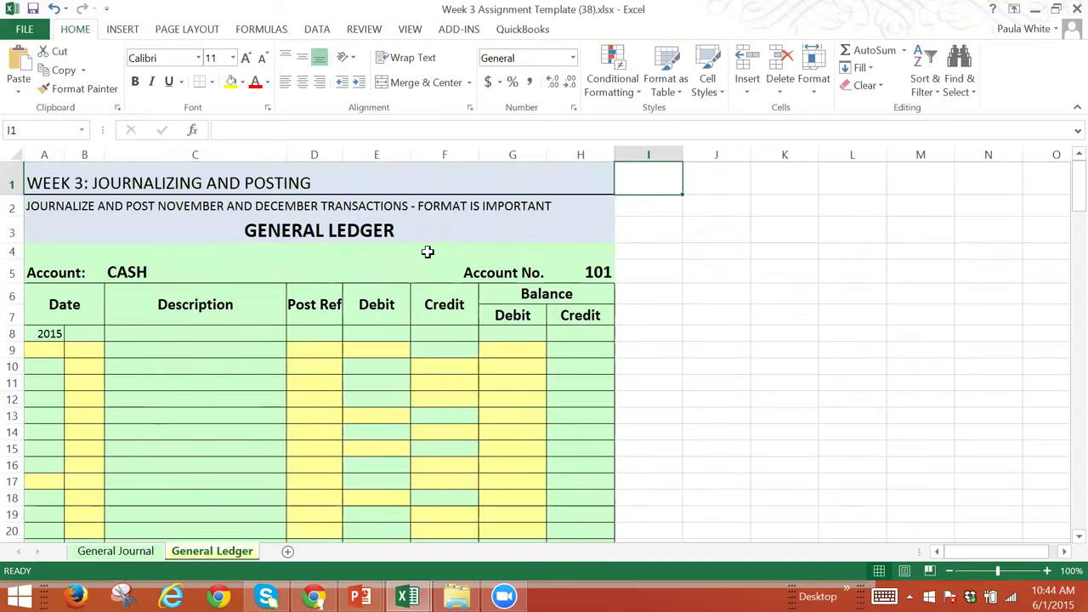
Step: Browse the General Ledger accounts from Cash down to the trial balance and back up
key("Down")
key("Down")
key("Down")
key("Down")
key("Down")
key("Down")
key("Down")
key("Down")
key("Down")
key("Down")
key("Down")
key("Down")
key("Down")
key("Down")
key("Down")
key("Down")
key("Down")
key("Down")
key("Down")
key("Down")
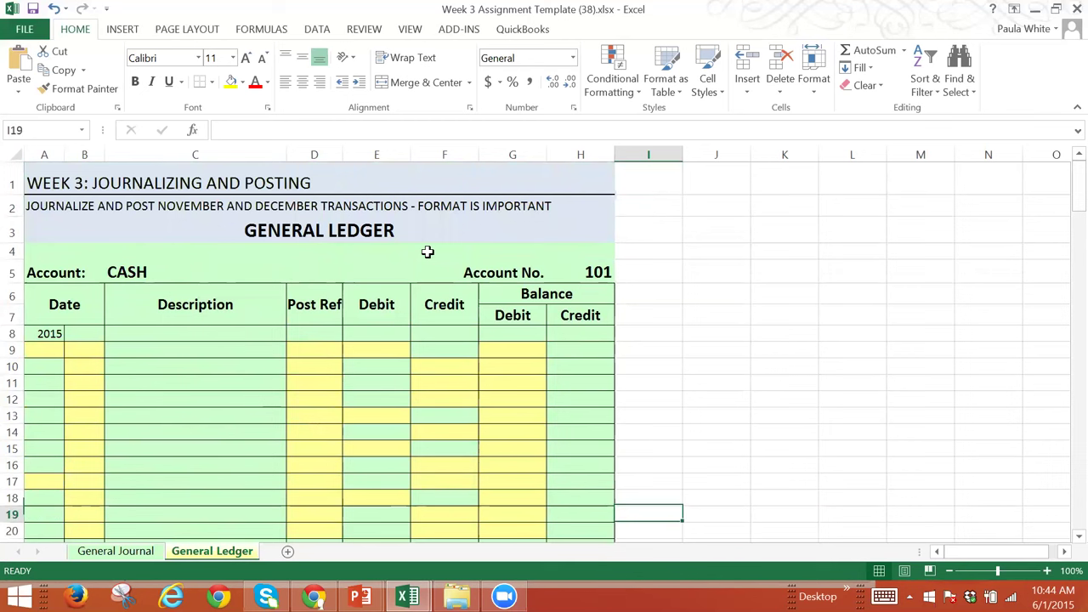
key("Down")
key("Down")
key("Down")
key("Down")
key("Down")
key("Down")
key("Down")
key("Down")
key("Down")
key("Down")
key("Down")
key("Down")
key("Down")
key("Down")
key("Down")
key("Down")
key("Down")
key("Down")
key("Down")
key("Down")
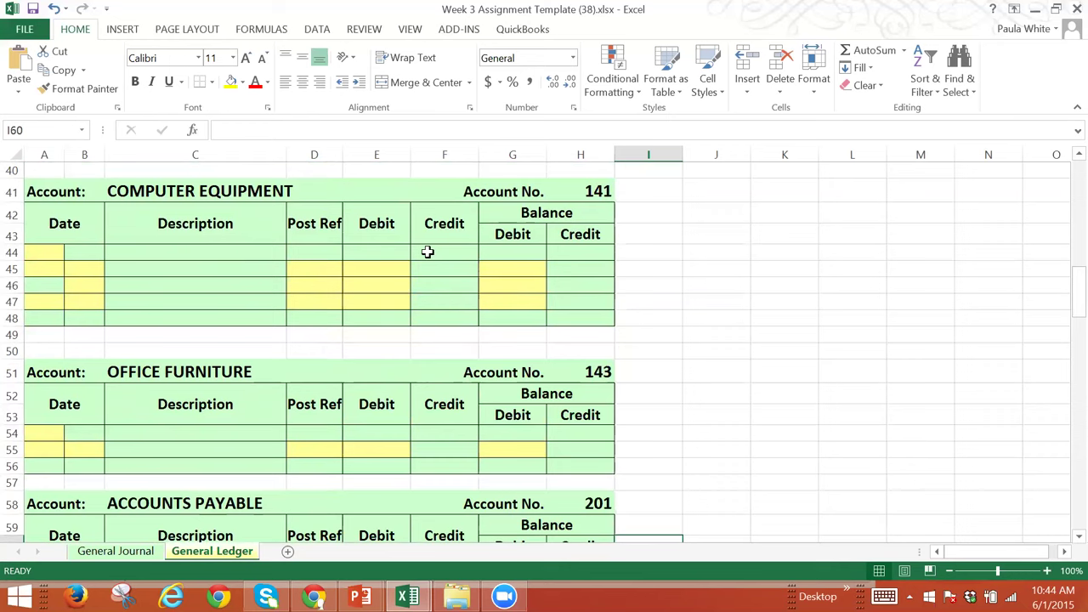
key("Down")
key("Down")
key("Down")
key("Down")
key("Down")
key("Down")
key("Down")
key("Down")
key("Down")
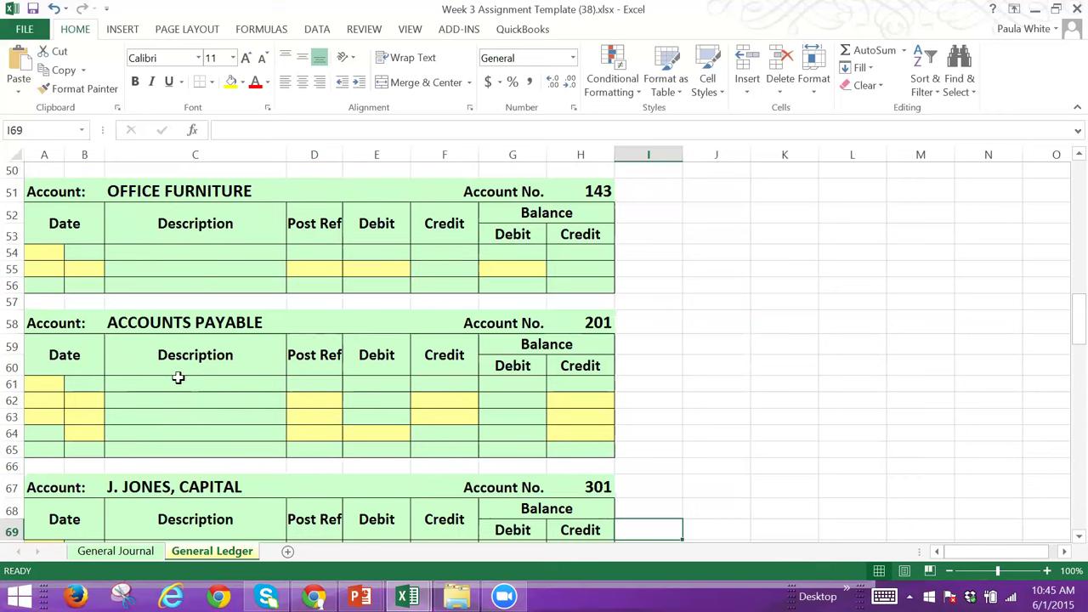
left_click(194, 508)
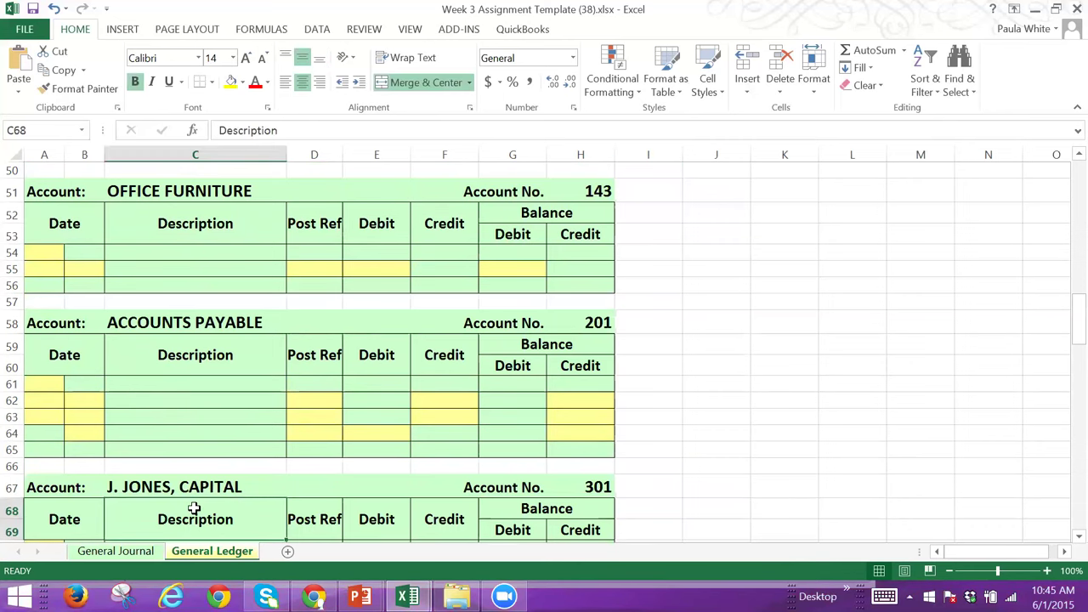
key("Down")
key("Down")
key("Down")
key("Down")
key("Down")
key("Down")
key("Down")
key("Down")
key("Down")
key("Up")
key("Up")
key("Up")
key("Up")
key("Down")
key("Down")
key("Down")
key("Down")
key("Down")
key("Down")
key("Down")
key("Down")
key("Down")
key("Down")
key("Down")
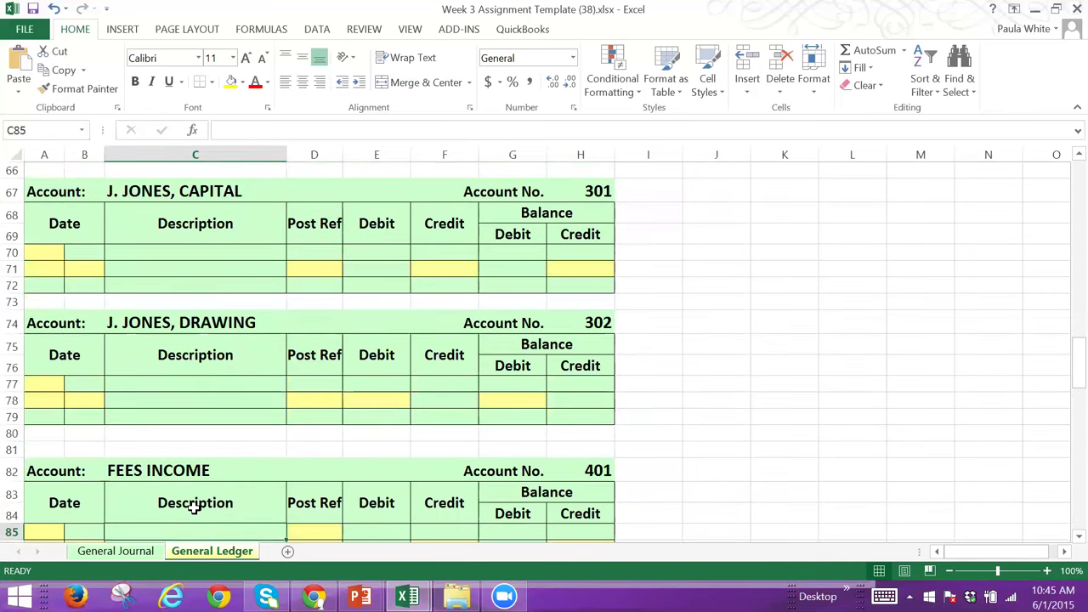
key("Down")
key("Down")
key("Down")
key("Down")
key("Down")
key("Down")
key("Down")
key("Down")
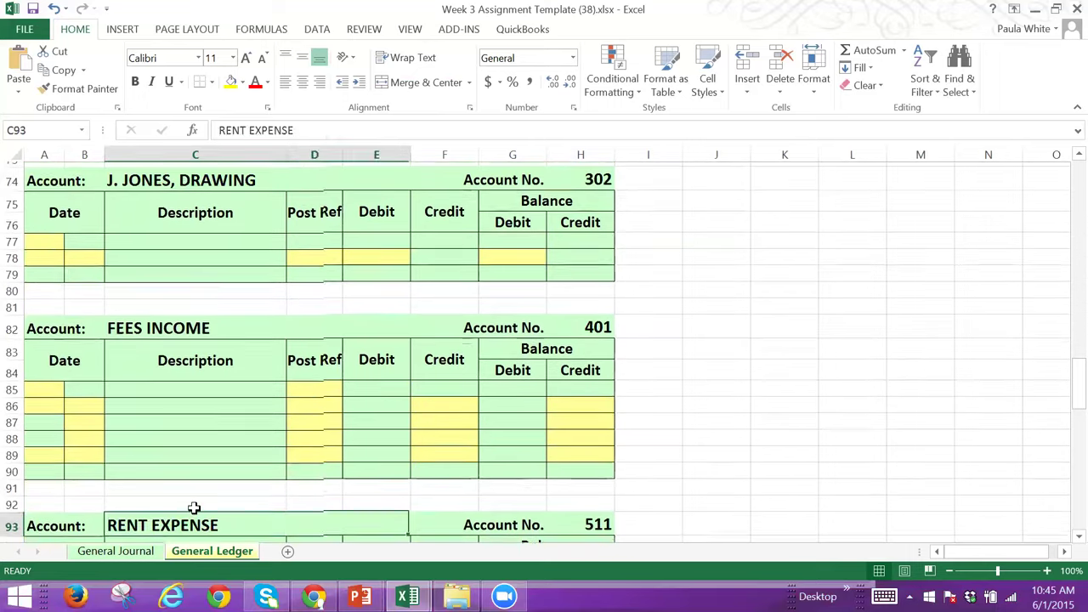
key("Down")
key("Down")
key("Down")
key("Up")
key("Up")
key("Up")
key("Up")
key("Up")
key("Down")
key("Down")
key("Down")
key("Down")
key("Down")
key("Down")
key("Down")
key("Down")
key("Down")
key("Down")
key("Down")
key("Down")
key("Down")
key("Down")
key("Down")
key("Down")
key("Down")
key("Down")
key("Down")
key("Down")
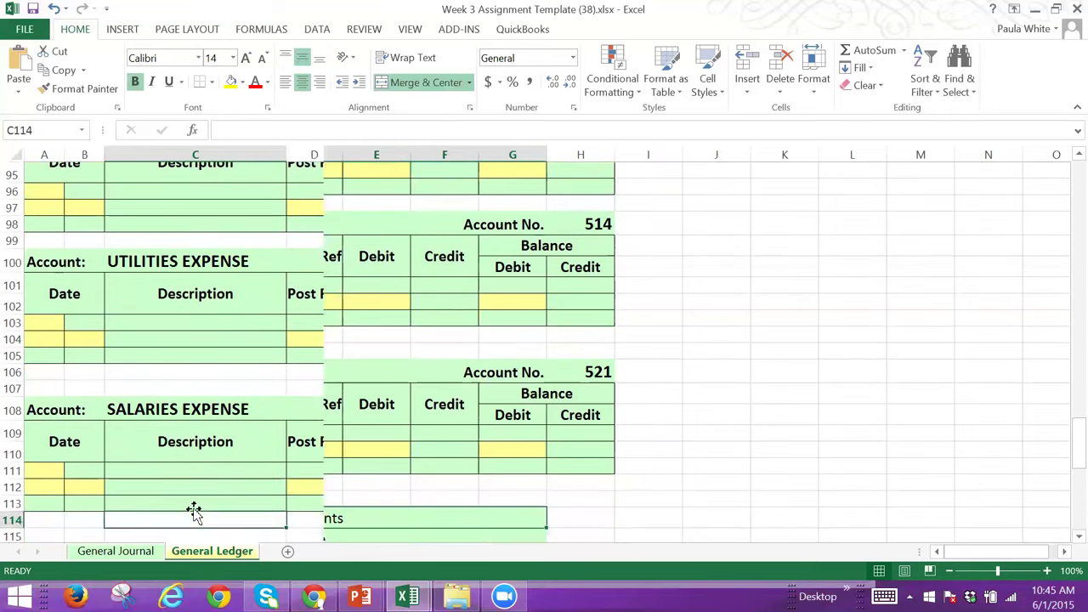
key("Down")
key("Down")
key("Down")
key("Down")
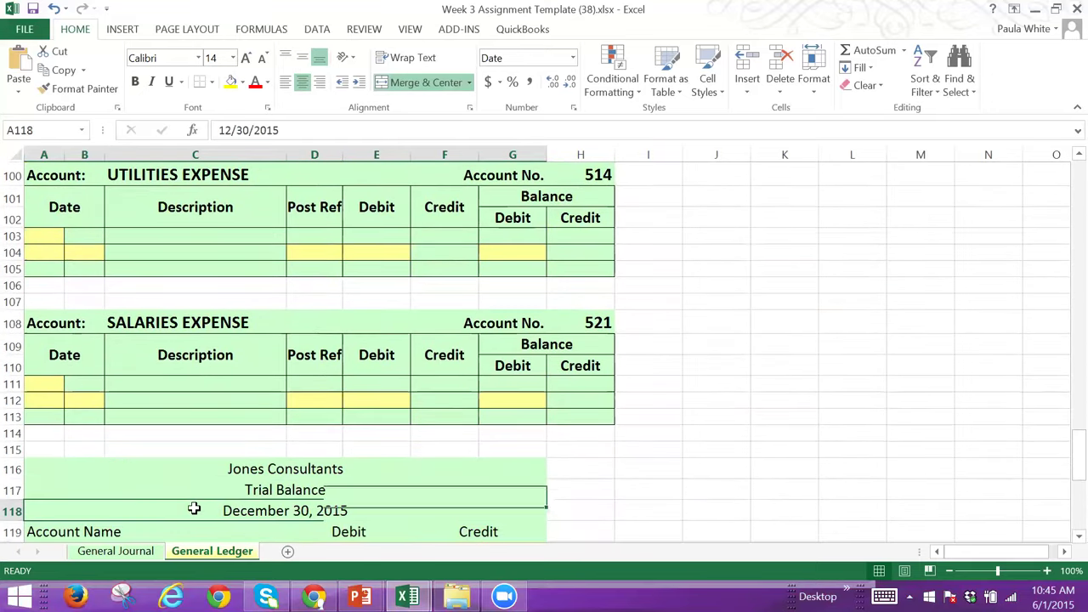
key("Up")
key("Up")
key("Up")
key("Up")
key("Up")
key("Up")
key("Up")
key("Up")
key("Up")
key("Up")
key("Up")
key("Up")
key("Up")
key("Up")
key("Up")
key("Up")
key("Up")
key("Up")
key("Up")
key("Up")
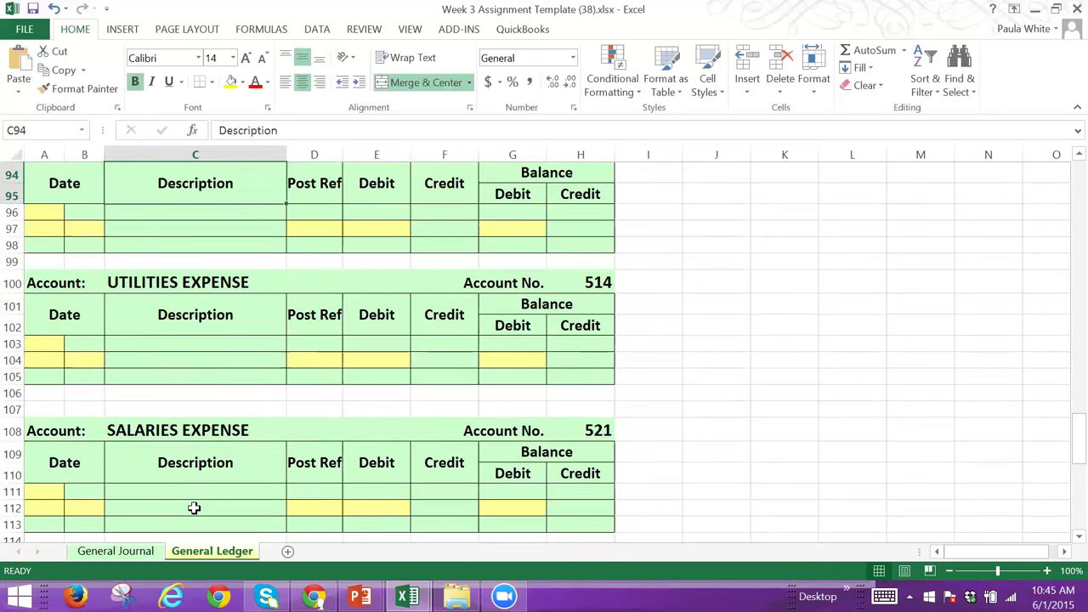
key("Up")
key("Up")
key("Up")
key("Up")
key("Up")
key("Up")
key("Up")
key("Up")
key("Up")
key("Up")
key("Up")
key("Up")
key("Up")
key("Up")
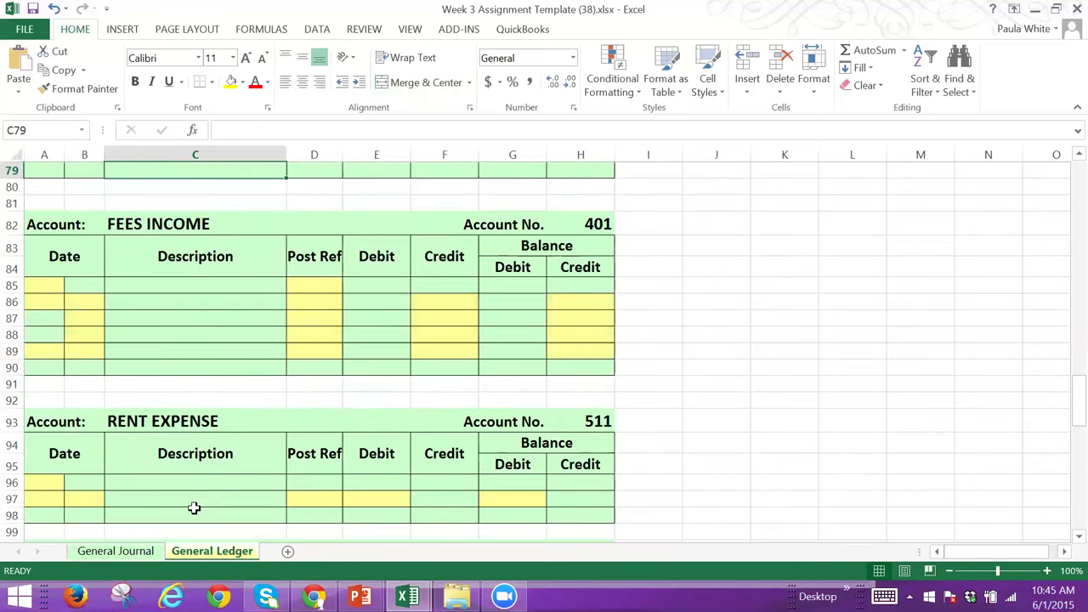
key("Up")
key("Up")
key("Up")
key("Up")
key("Up")
key("Up")
key("Up")
key("Up")
key("Up")
key("Up")
key("Up")
key("Up")
key("Up")
key("Up")
key("Up")
key("Up")
key("Up")
key("Up")
key("Up")
key("Up")
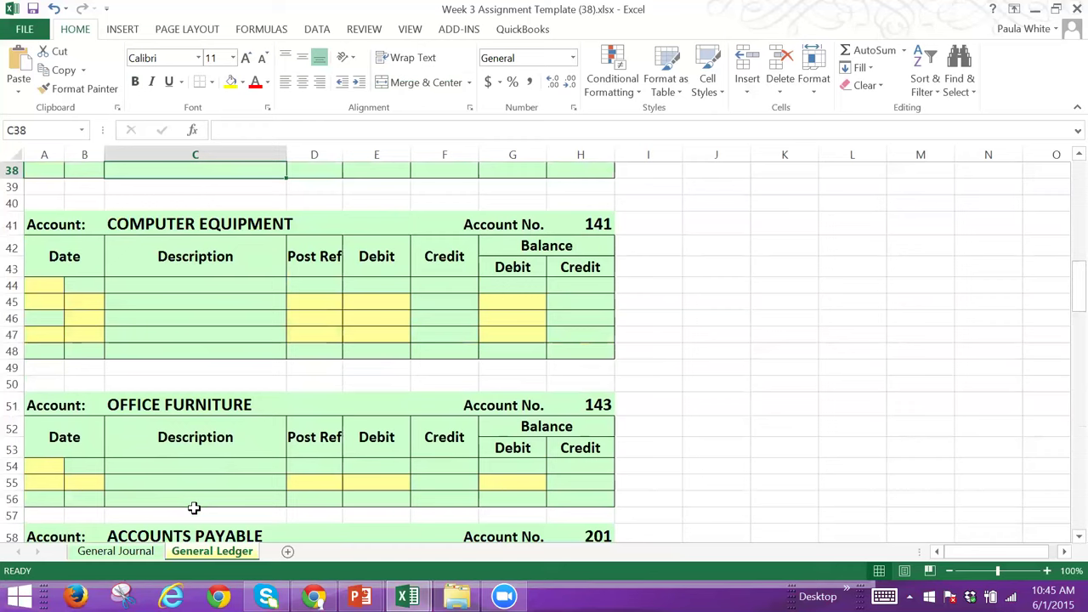
key("Up")
key("Up")
key("Up")
key("Up")
key("Up")
key("Up")
key("Up")
key("Up")
key("Up")
key("Up")
key("Up")
key("Up")
key("Up")
key("Up")
key("Up")
key("Up")
key("Up")
key("Up")
key("Up")
key("Up")
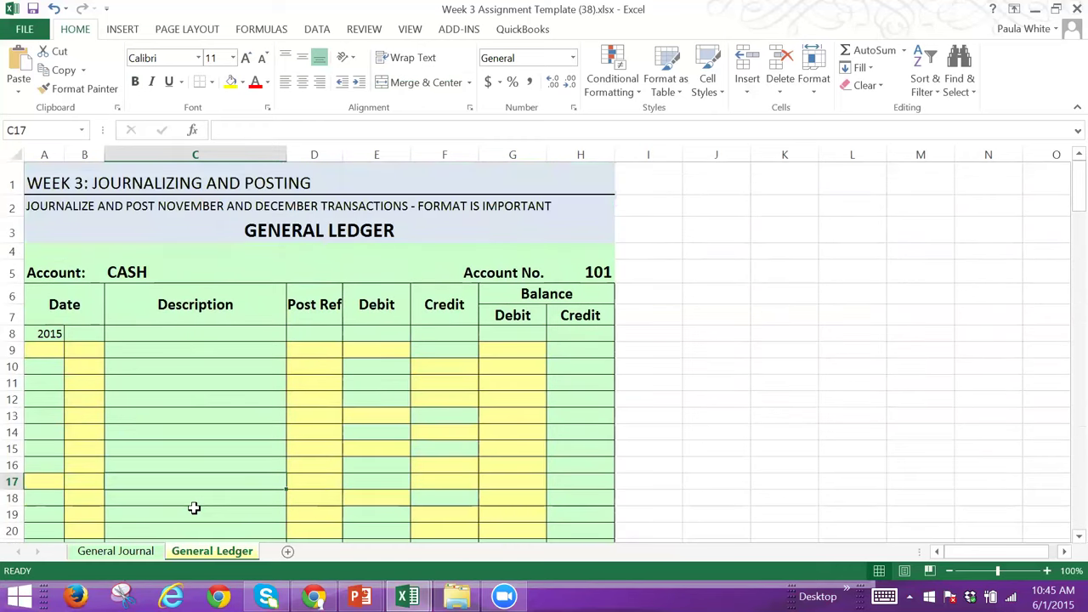
Step: Check the General Journal entries, then return to the General Ledger's Cash account cell A9
left_click(117, 550)
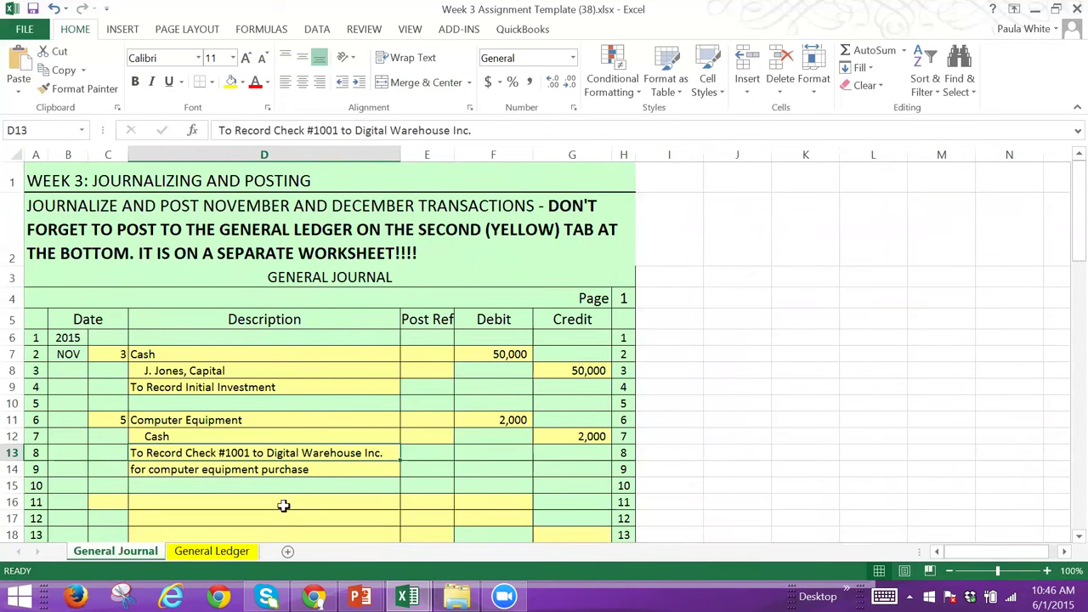
left_click(212, 552)
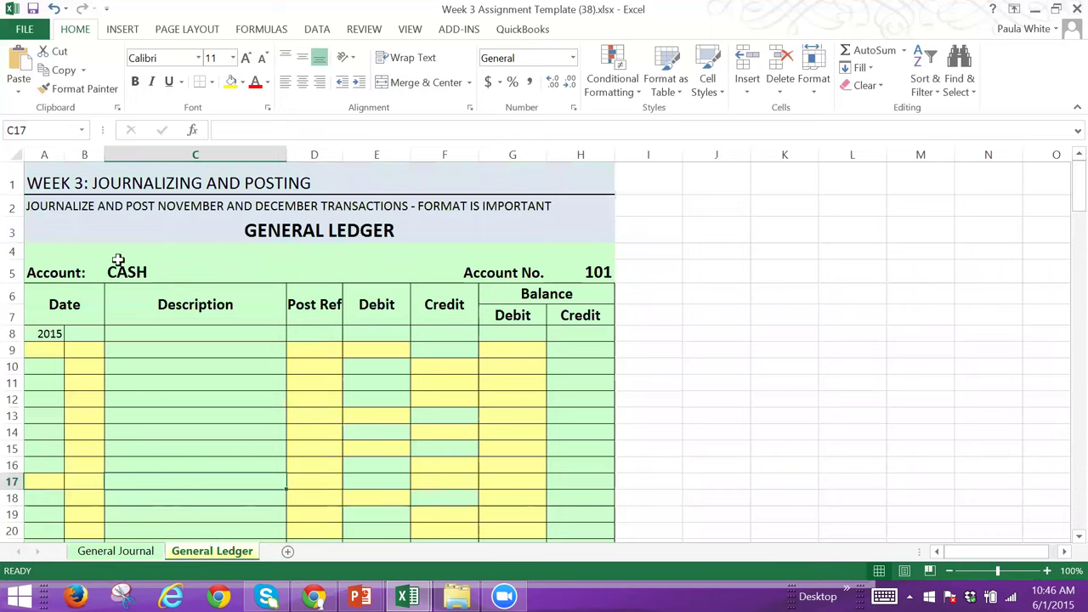
left_click(44, 346)
Step: Post Nov 3 to the Cash ledger with a 50000 debit and 50000 debit balance
type("Nov")
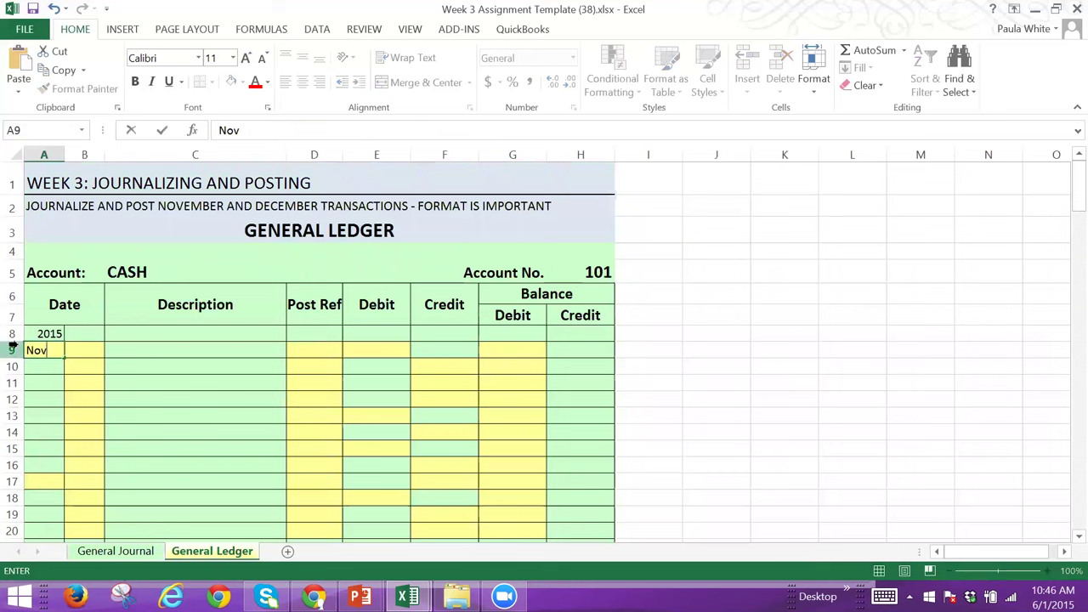
key("Tab")
type("3")
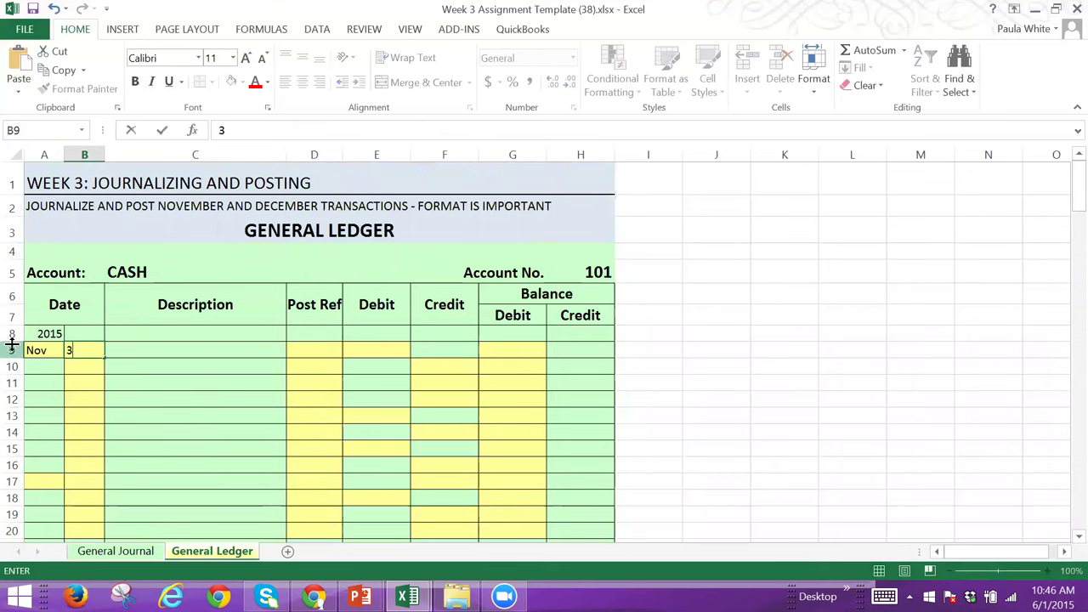
key("Tab")
key("Tab")
key("Tab")
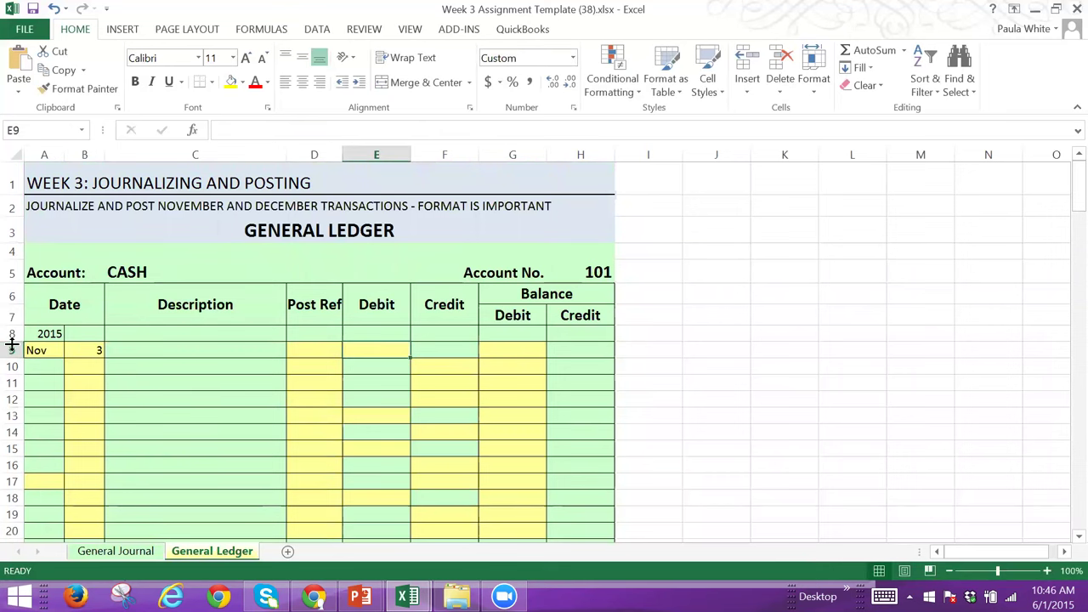
type("50000")
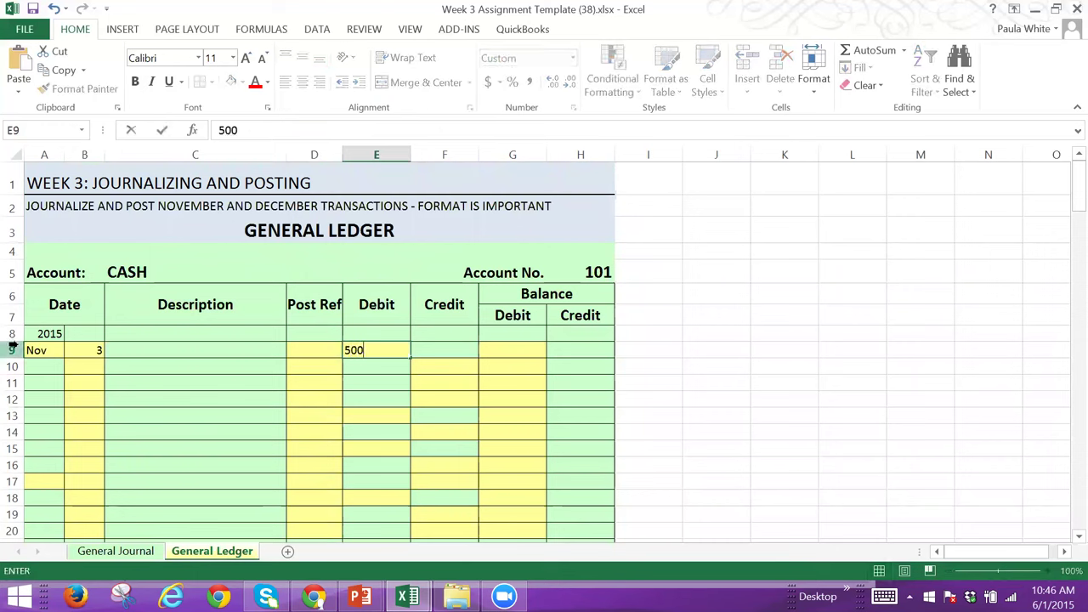
key("Tab")
key("Tab")
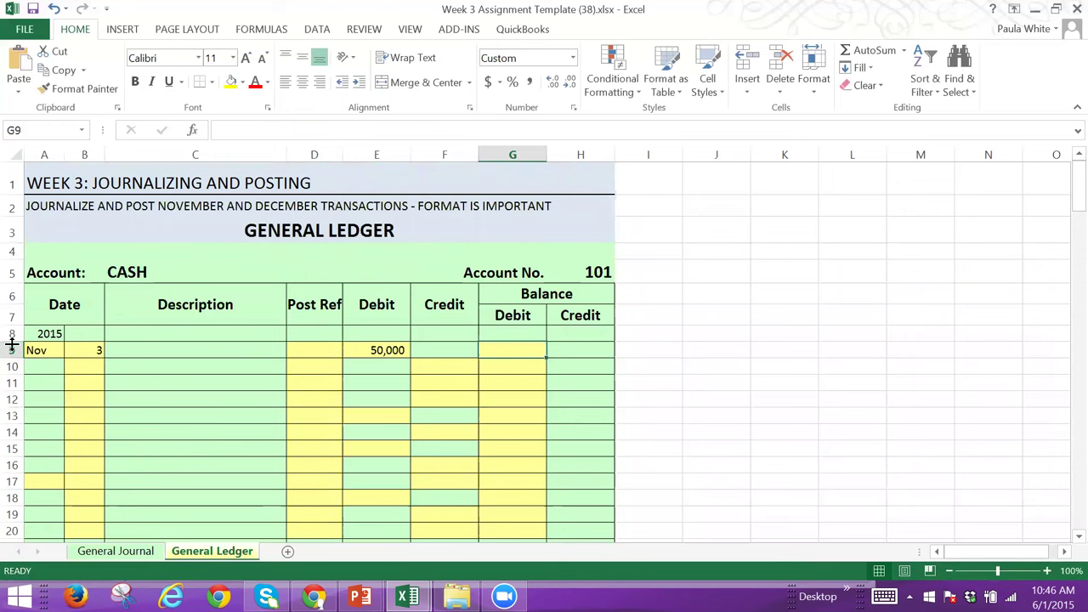
type("50000")
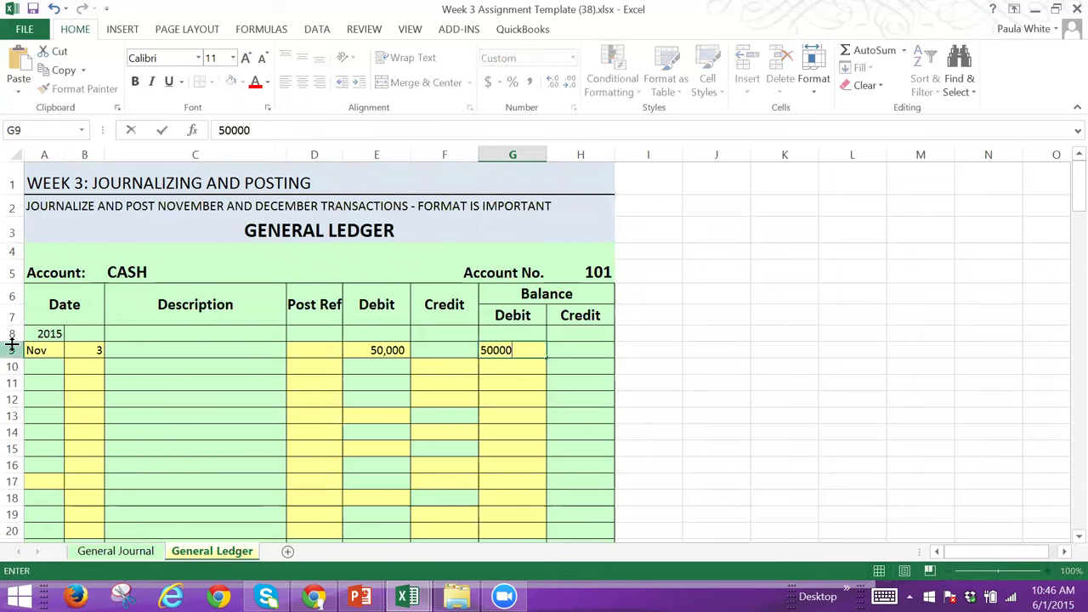
key("Tab")
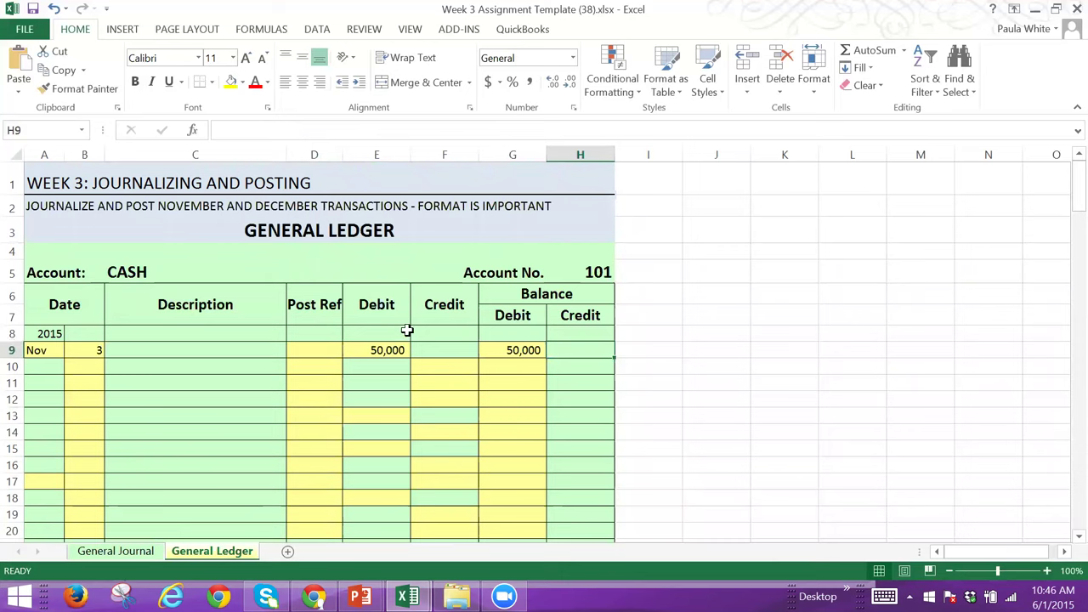
left_click(119, 551)
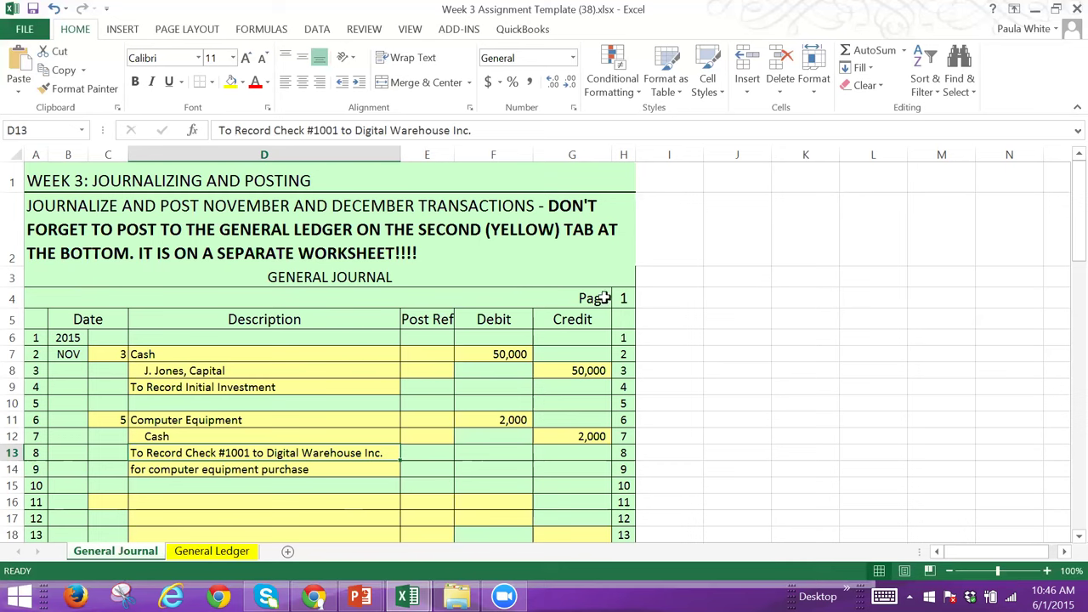
key("Down")
key("Down")
key("Down")
key("Down")
key("Down")
key("Down")
key("Down")
key("Down")
key("Down")
key("Down")
key("Down")
key("Down")
key("Down")
key("Down")
key("Down")
key("Down")
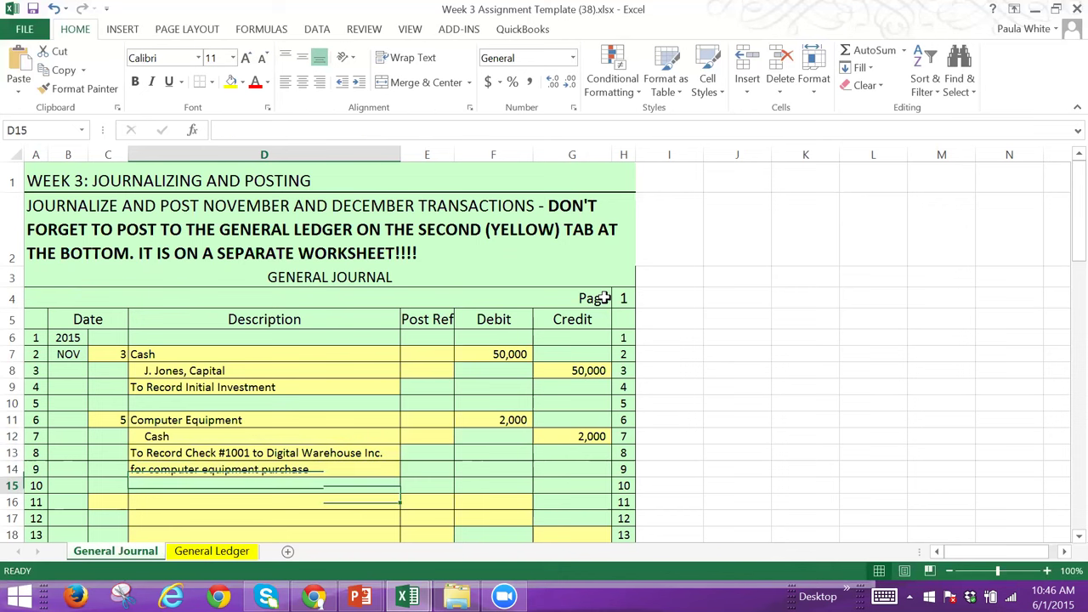
key("Down")
key("Down")
key("Down")
key("Down")
key("Down")
key("Down")
key("Down")
key("Down")
key("Down")
key("Down")
key("Down")
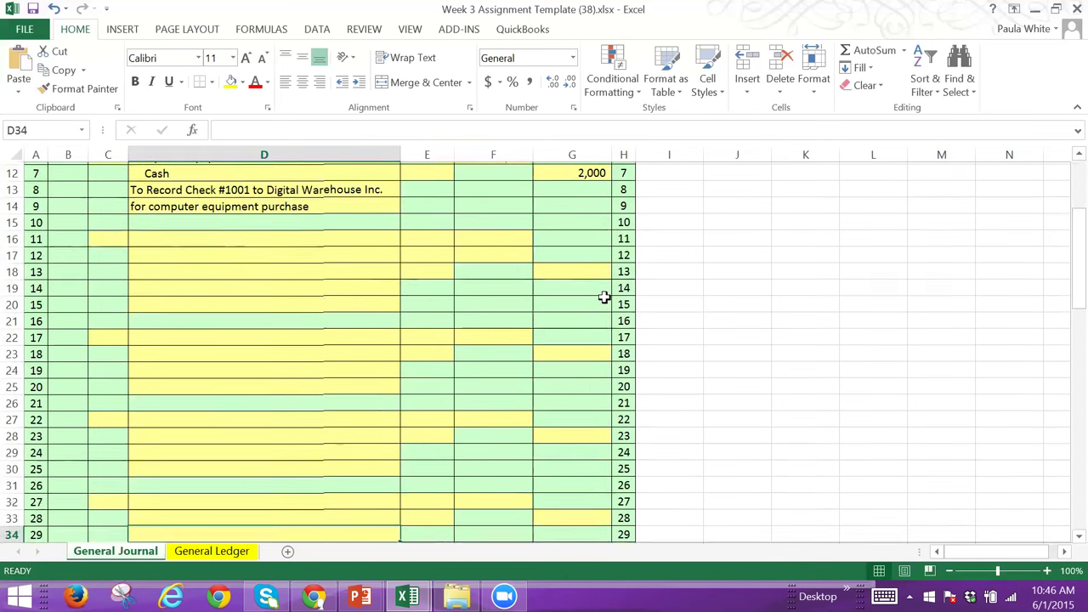
key("Down")
key("Down")
key("Down")
key("Down")
key("Down")
key("Down")
key("Down")
key("Down")
key("Down")
key("Down")
key("Down")
key("Down")
key("Down")
key("Down")
key("Down")
key("Down")
key("Down")
key("Down")
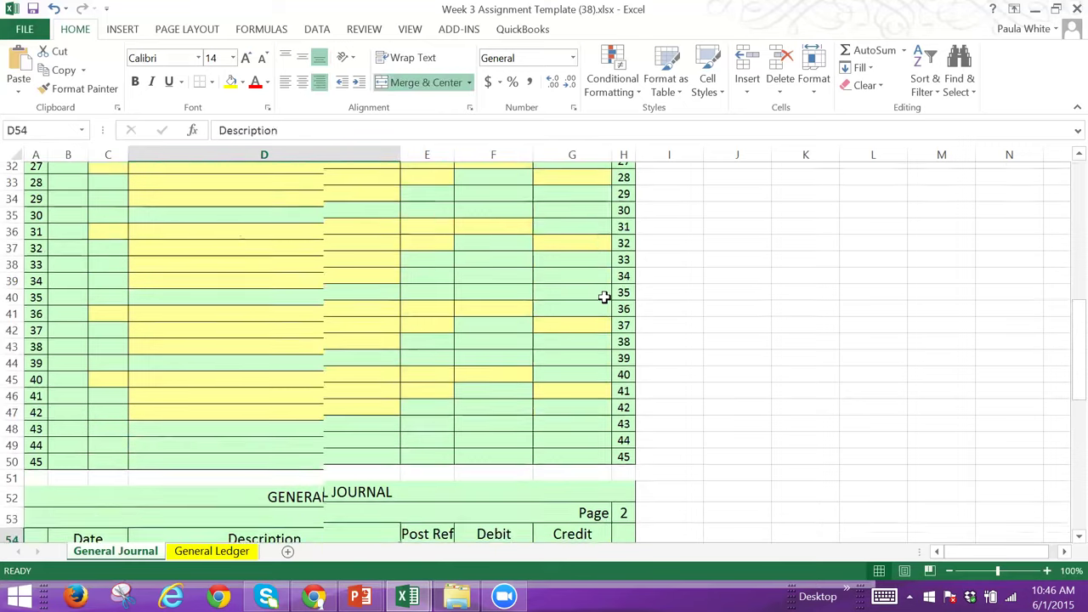
key("Down")
key("Down")
key("Down")
key("Down")
key("Down")
key("Down")
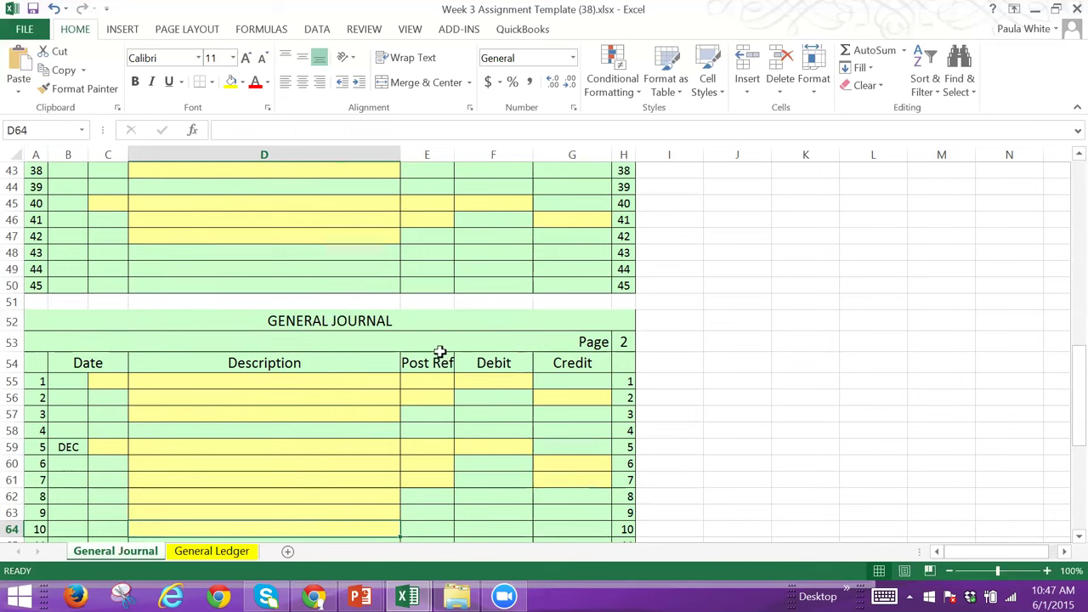
left_click(218, 553)
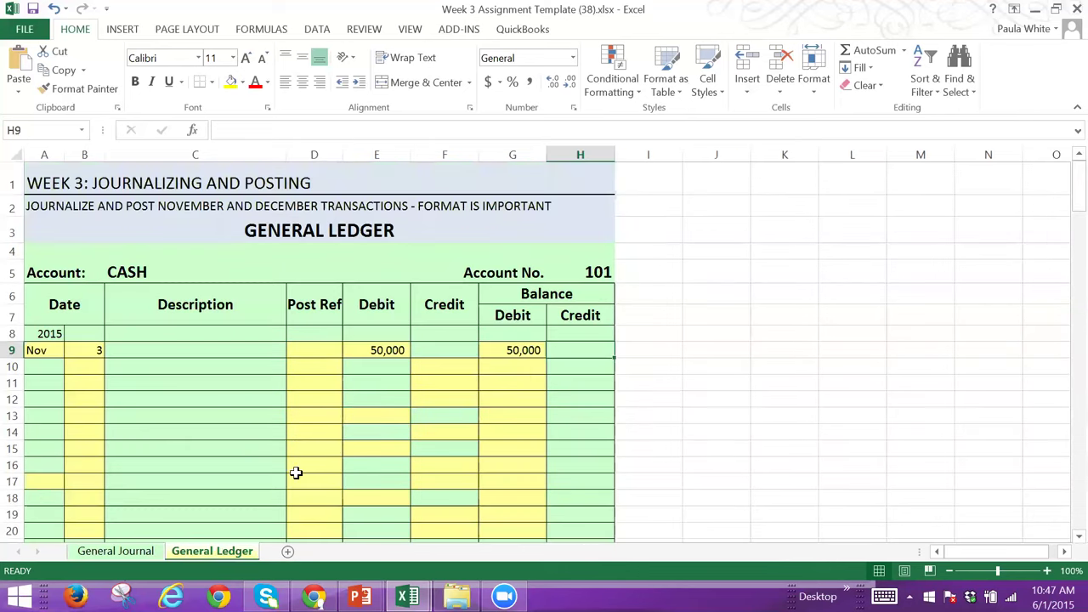
Step: Enter post reference J1 for the Nov 3 Cash ledger posting
left_click(321, 349)
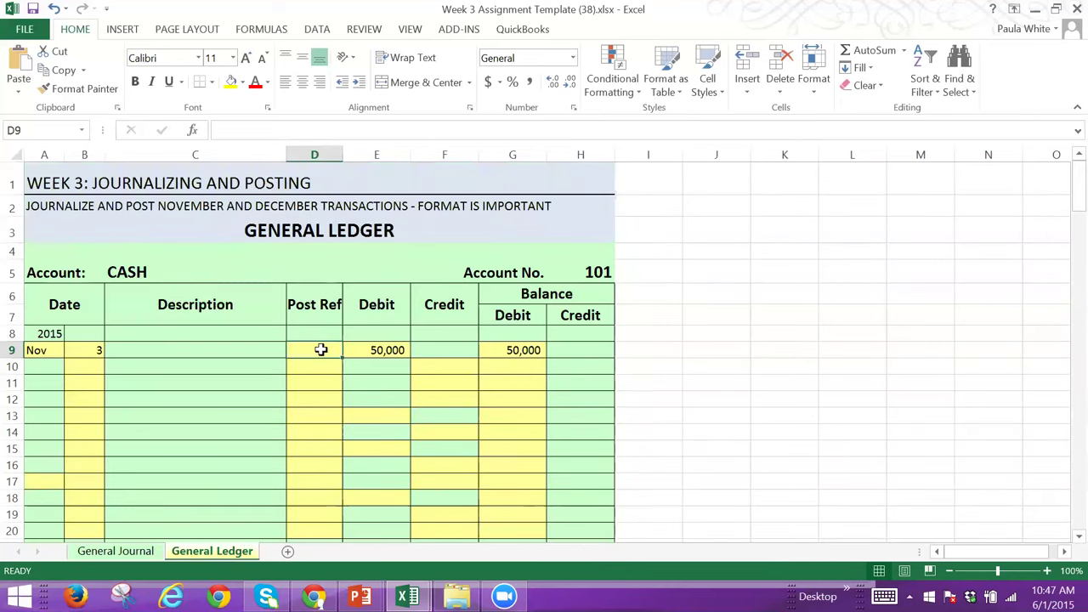
type("J")
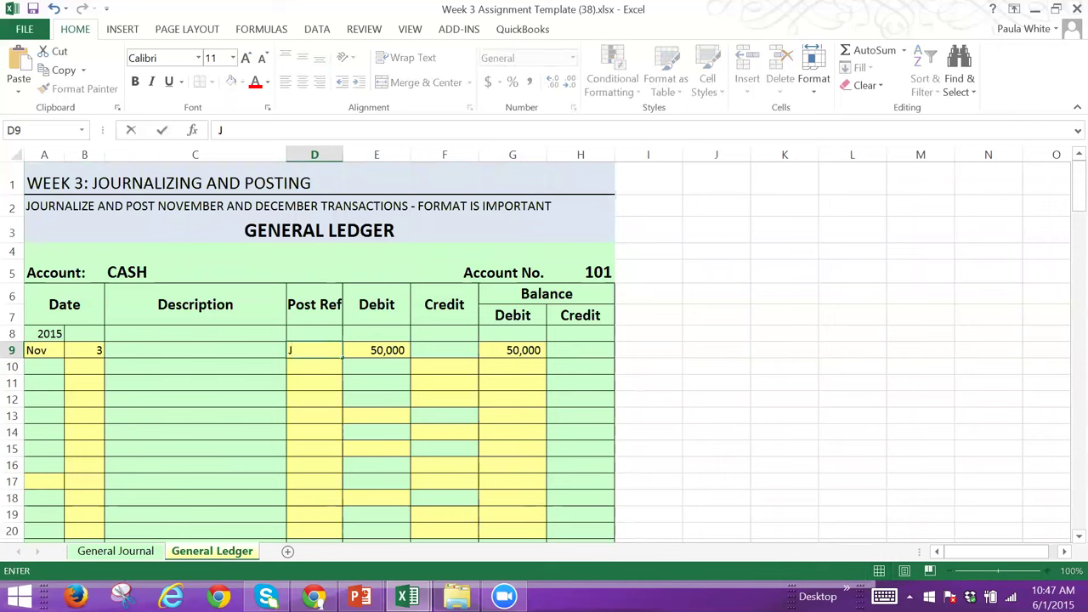
type("1")
Step: Enter post reference 101 on the journal's November 3 Cash debit line, then reopen the General Ledger
left_click(107, 553)
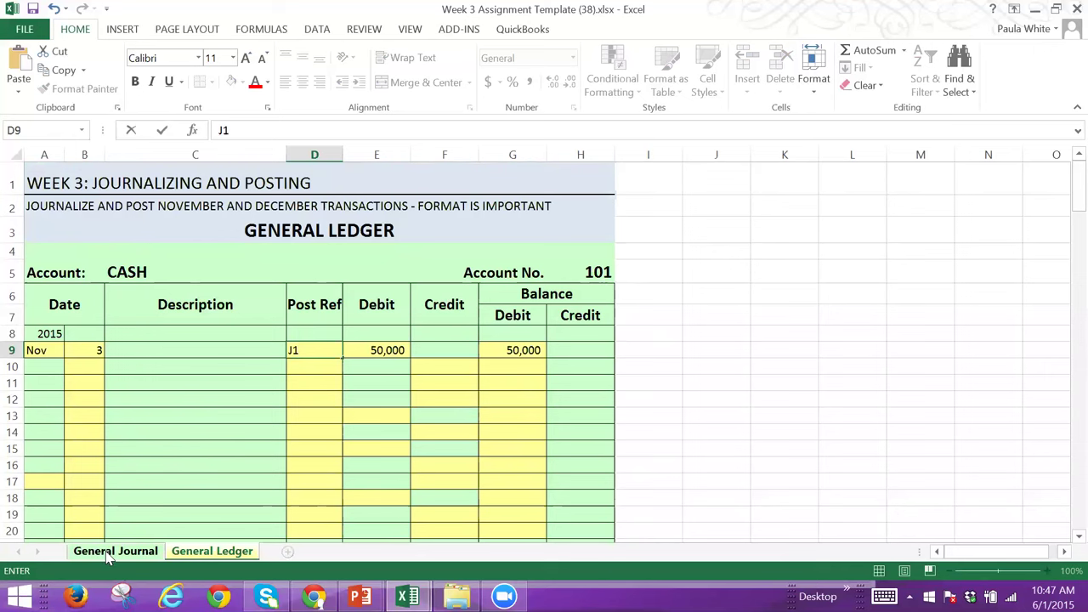
key("Up")
key("Up")
key("Up")
key("Up")
key("Up")
key("Up")
key("Up")
key("Up")
key("Up")
key("Up")
key("Up")
key("Up")
key("Up")
key("Up")
key("Up")
key("Up")
key("Up")
key("Up")
key("Up")
key("Up")
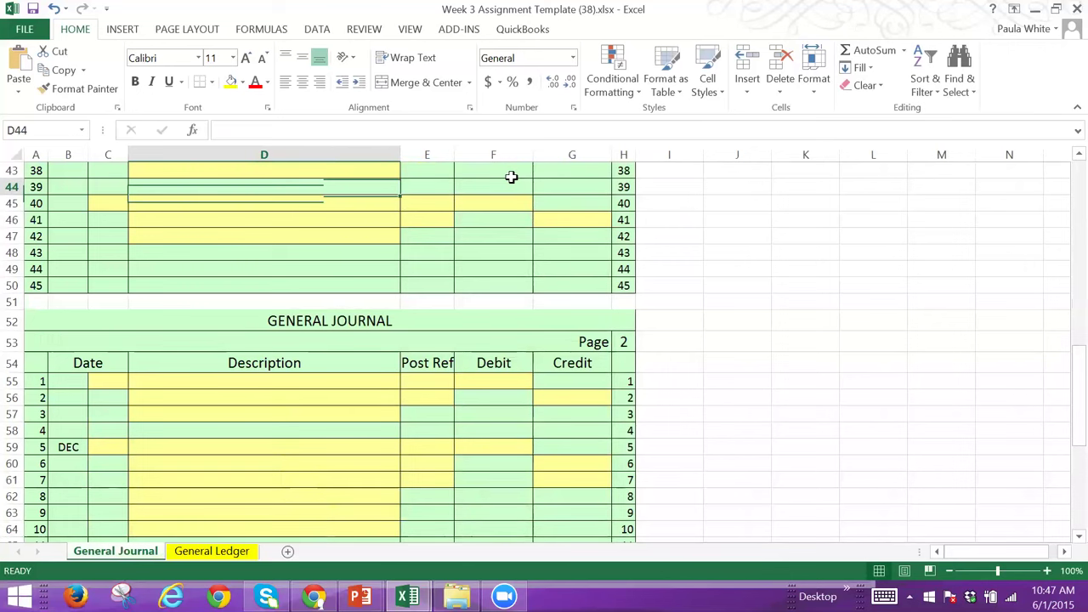
key("Up")
key("Up")
key("Up")
key("Up")
key("Up")
key("Up")
key("Up")
key("Up")
key("Up")
key("Up")
key("Up")
key("Up")
key("Up")
key("Up")
key("Up")
key("Up")
key("Up")
key("Up")
key("Up")
key("Up")
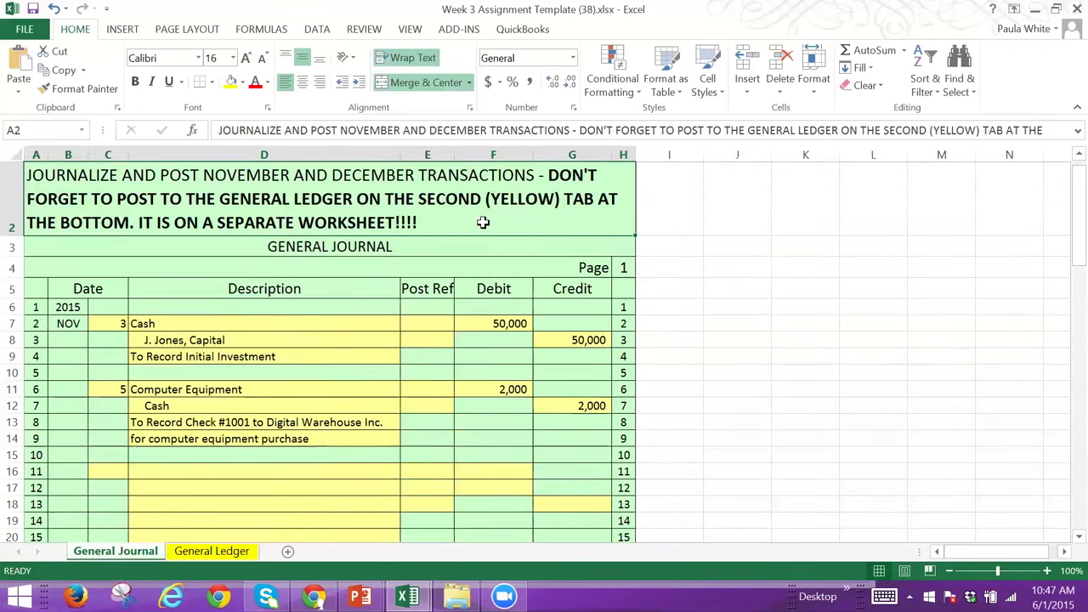
left_click(424, 321)
type("101")
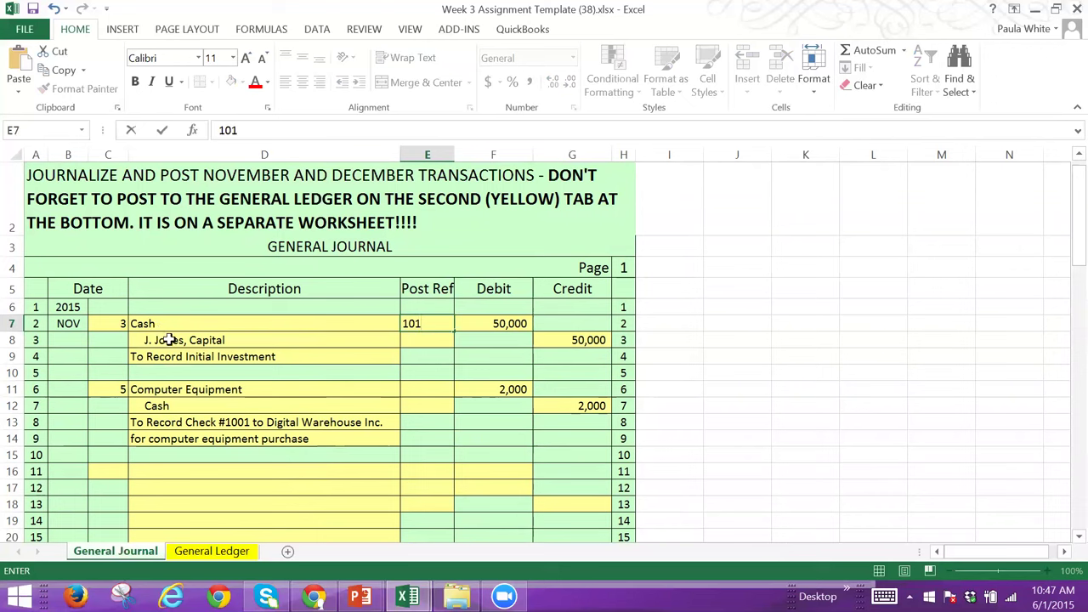
left_click(170, 340)
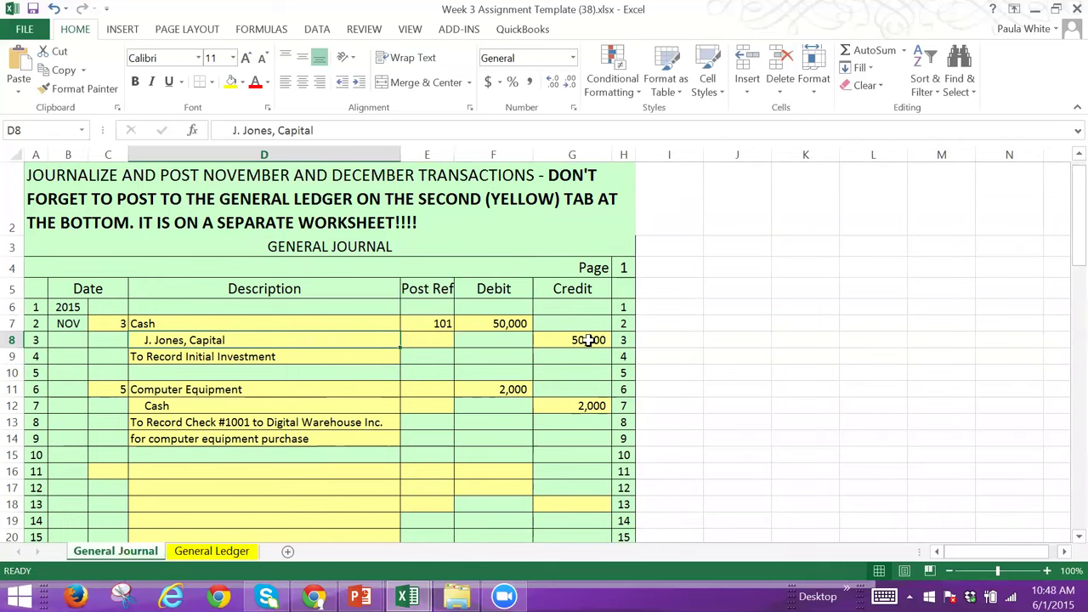
left_click(239, 554)
Step: Enter a 50,000 credit and 50,000 credit balance on the J. Jones, Capital account
key("Down")
key("Down")
key("Down")
key("Down")
key("Down")
key("Down")
key("Down")
key("Down")
key("Down")
key("Down")
key("Down")
key("Down")
key("Down")
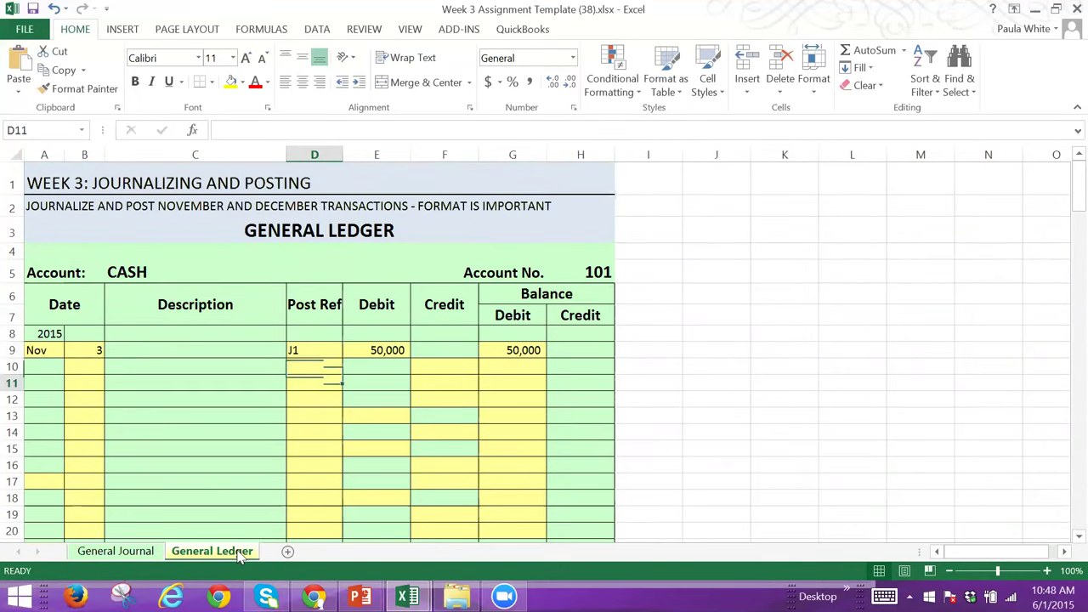
key("Down")
key("Down")
key("Down")
key("Down")
key("Down")
key("Down")
key("Down")
key("Down")
key("Down")
key("Down")
key("Down")
key("Down")
key("Down")
key("Down")
key("Down")
key("Down")
key("Down")
key("Down")
key("Down")
key("Down")
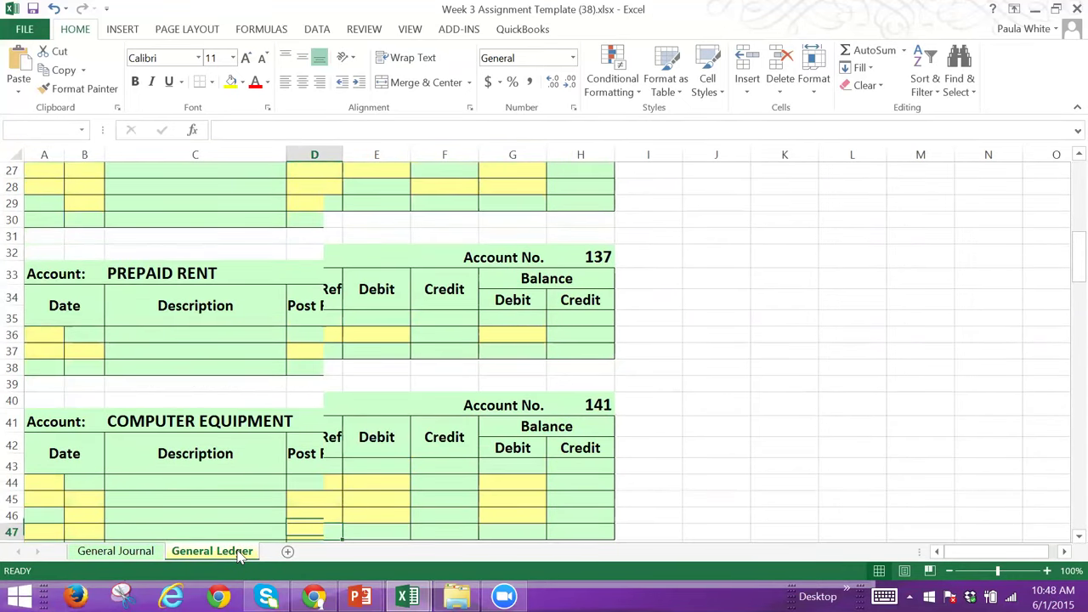
key("Down")
key("Down")
key("Down")
key("Down")
key("Down")
key("Down")
key("Down")
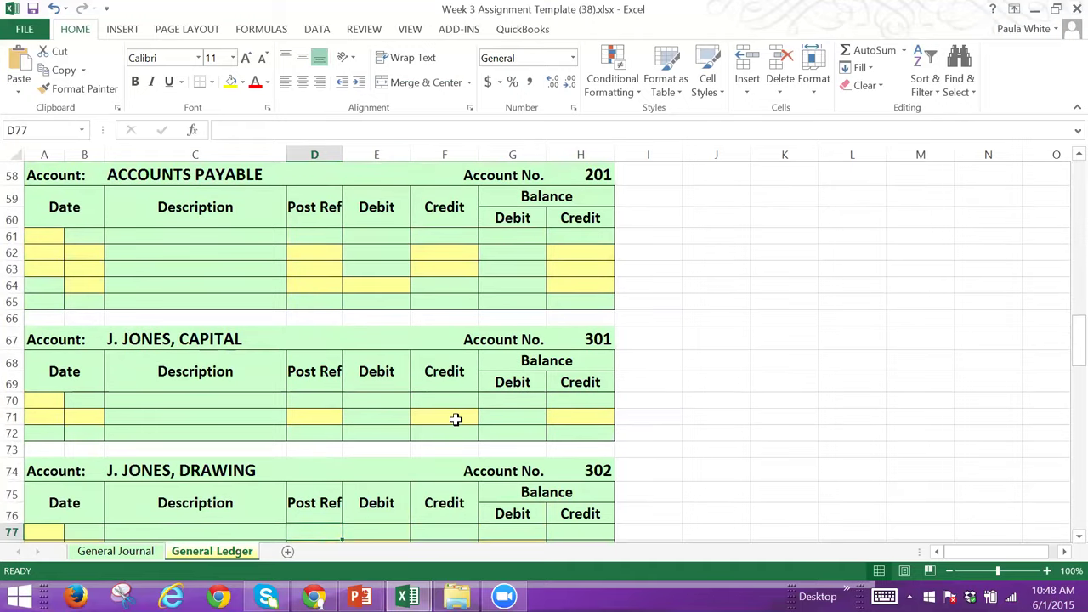
left_click(456, 419)
type("500000")
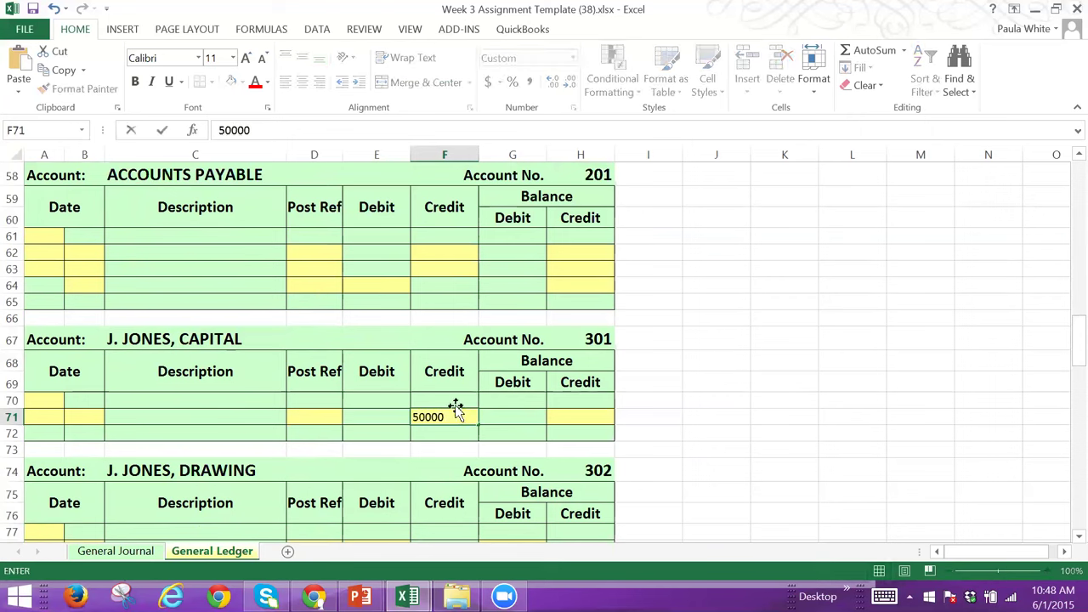
left_click(558, 416)
type("50000")
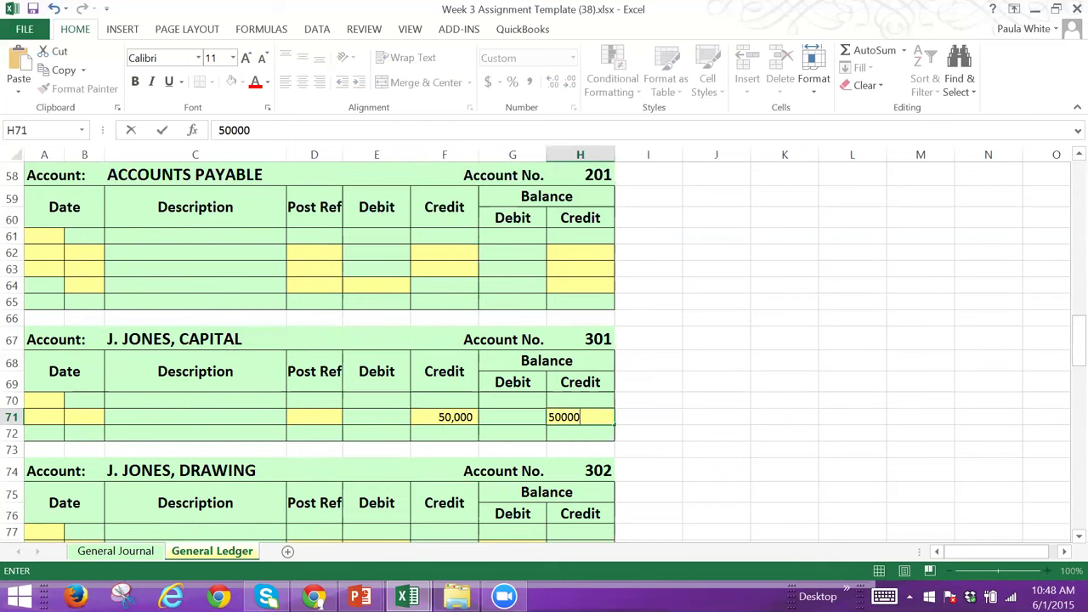
Step: Add post reference J1 and the date Nov 3, 2015 to the Capital posting
left_click(304, 414)
type("j1")
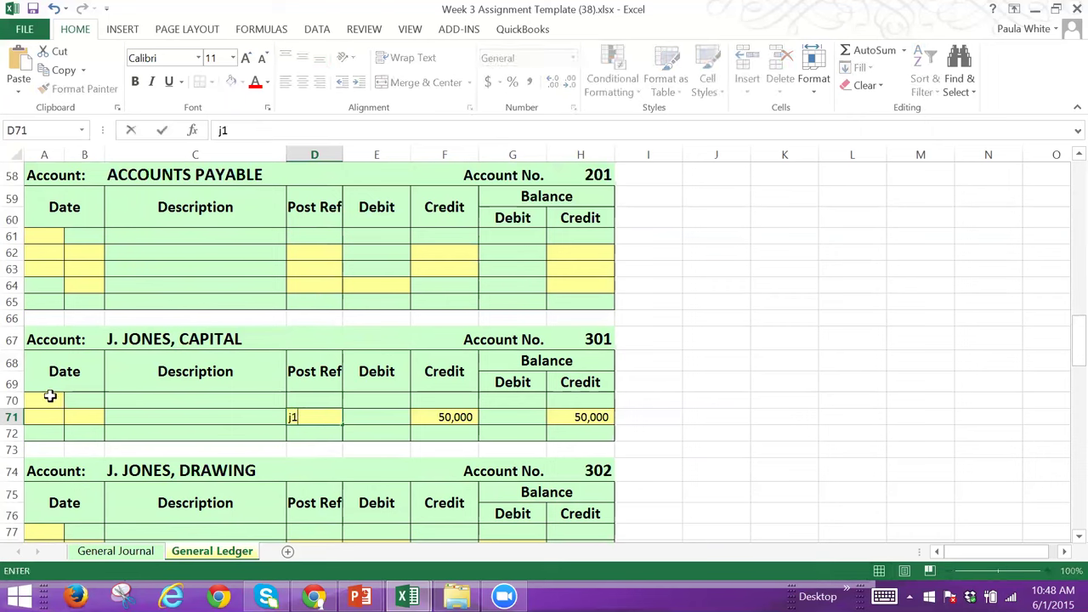
key("BackSpace")
key("BackSpace")
left_click(40, 405)
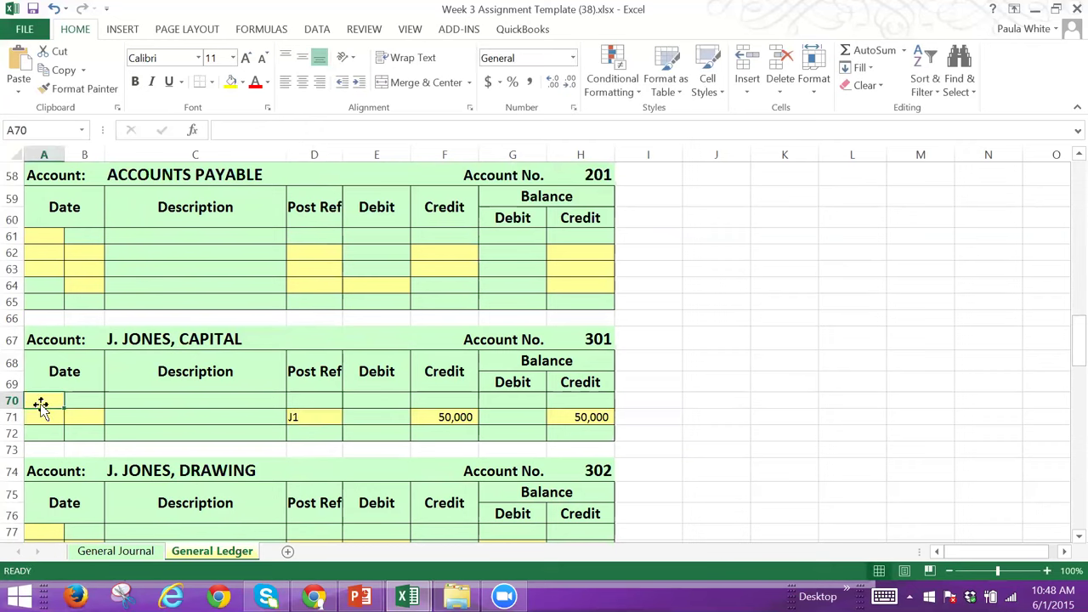
type("201")
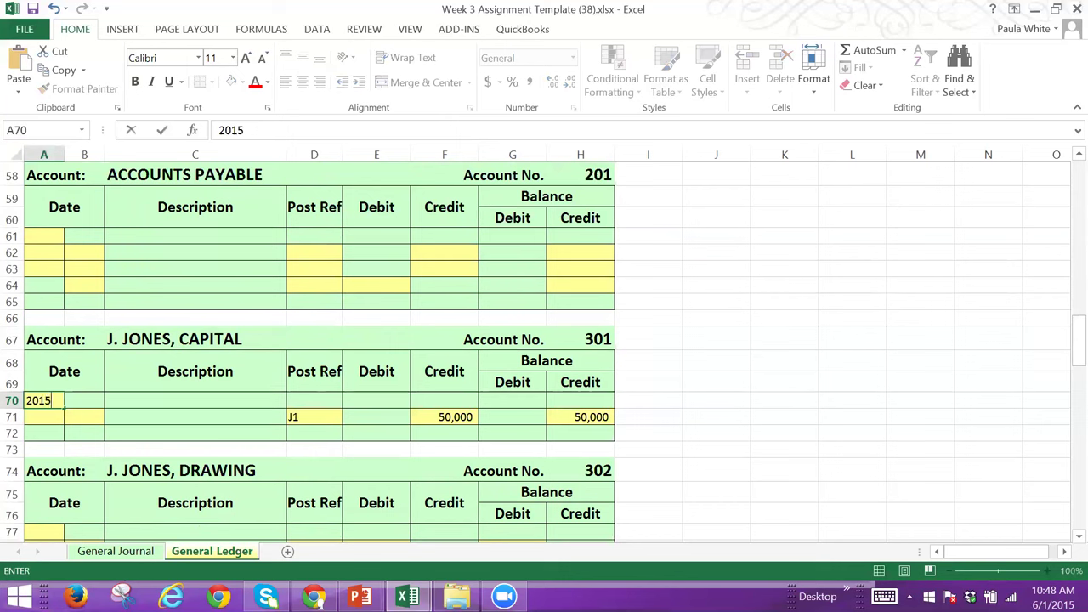
type("5")
key("Return")
type("Nov")
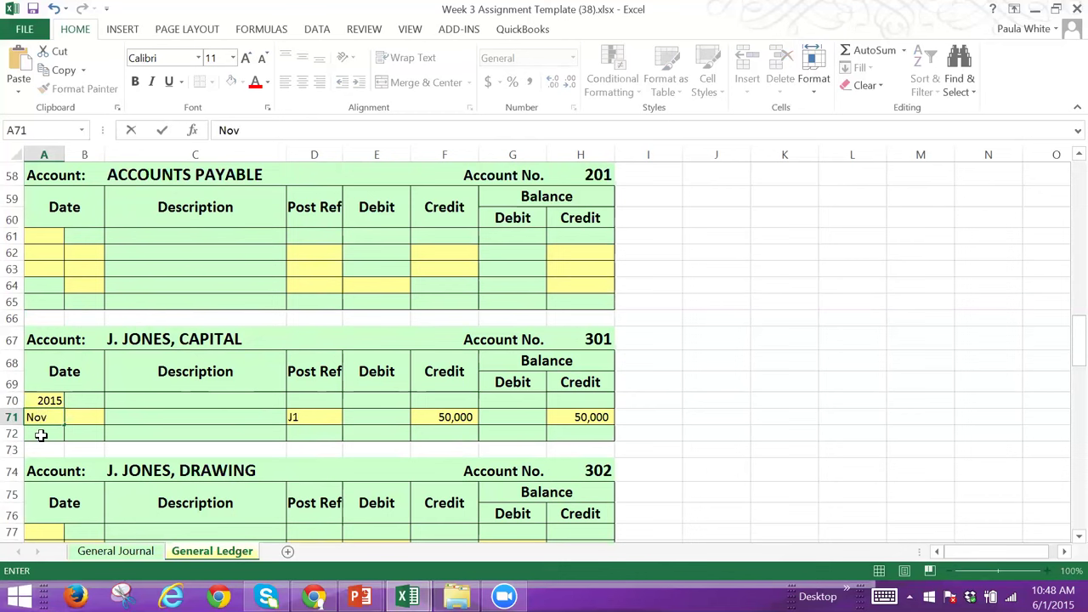
key("Tab")
type("3")
key("Tab")
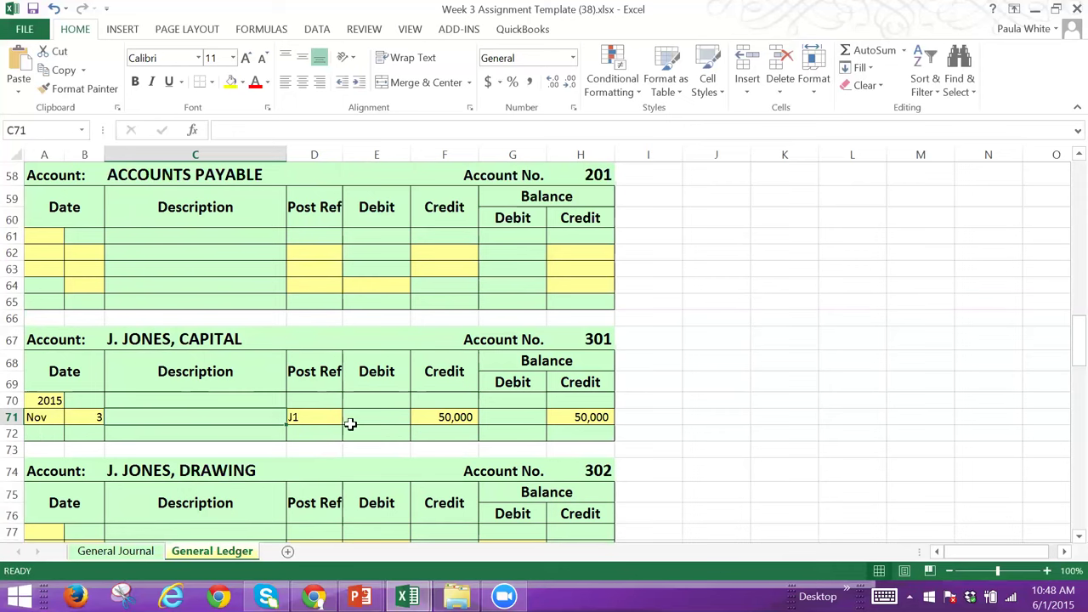
left_click(313, 596)
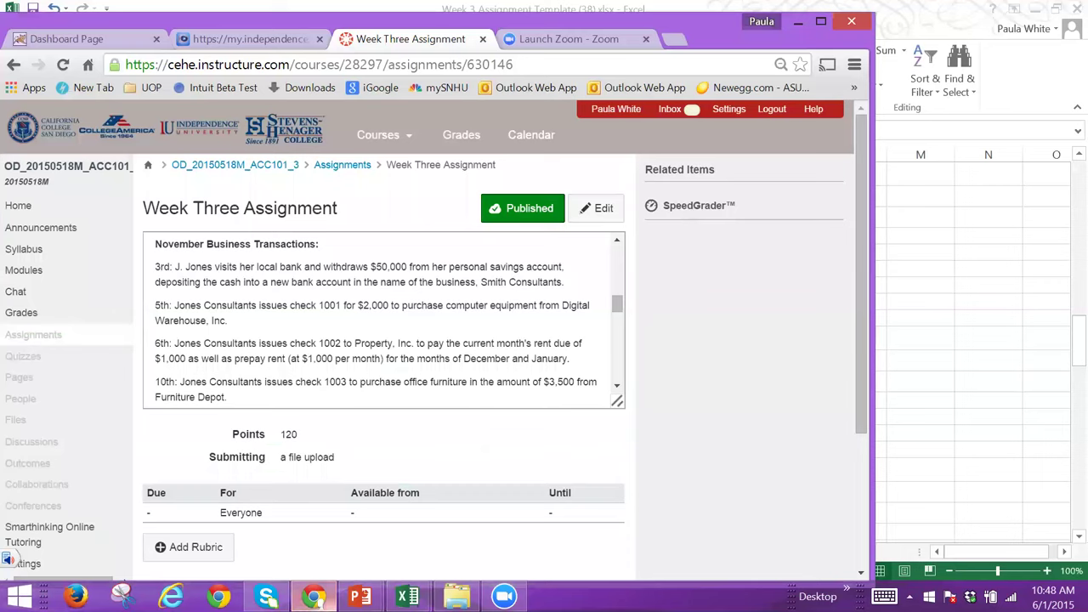
Step: Scroll through the Week Three Assignment's November transactions in Canvas, then switch back to Excel
mouse_move(360, 596)
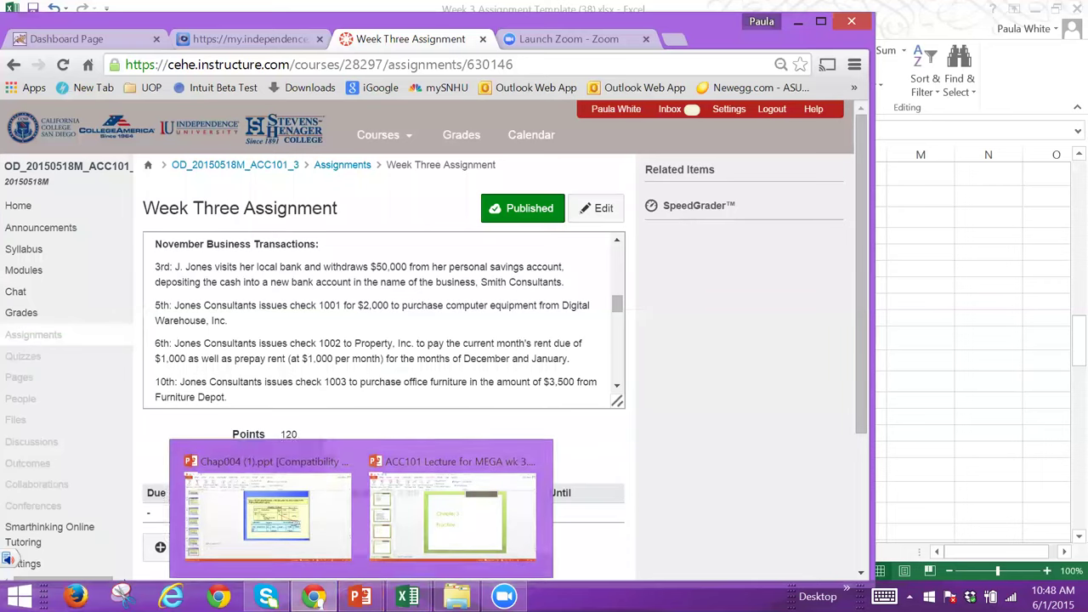
left_click(621, 286)
scroll(620, 290, "down", 3)
left_click_drag(620, 295, 618, 256)
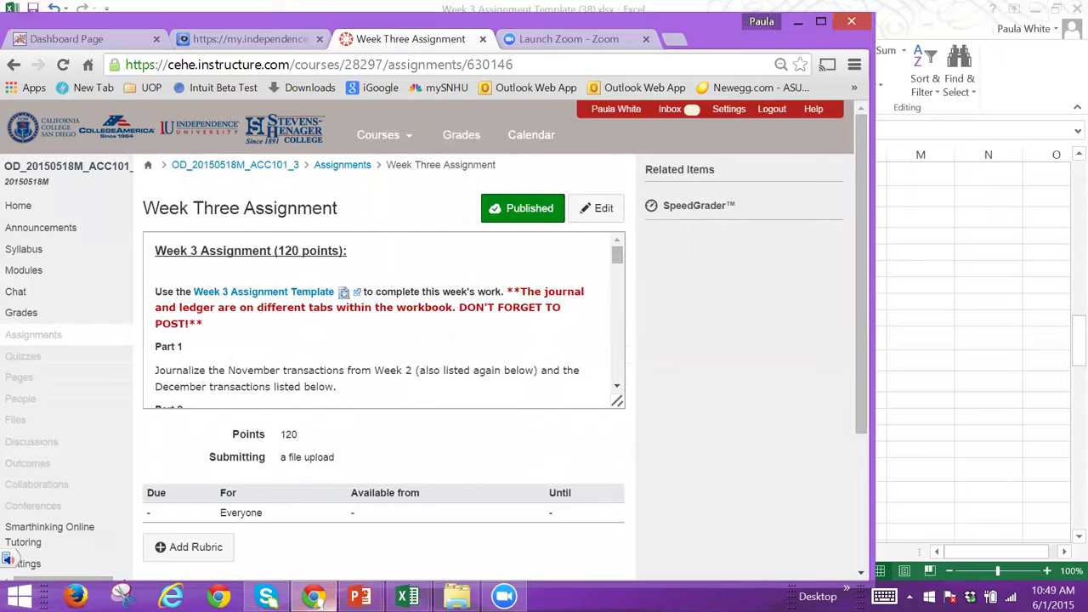
mouse_move(360, 597)
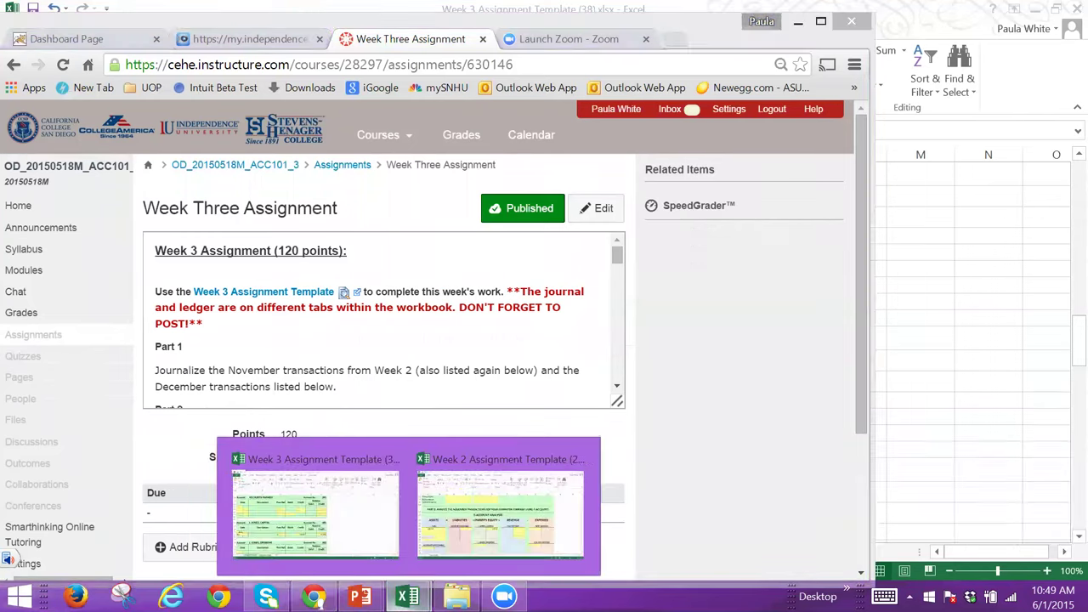
left_click(352, 527)
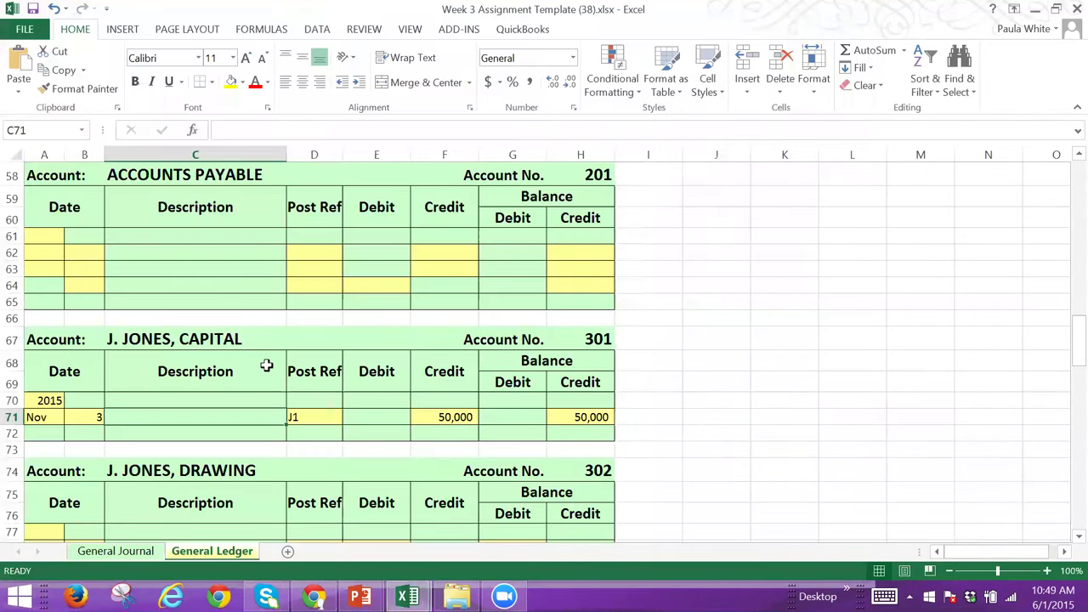
left_click(127, 552)
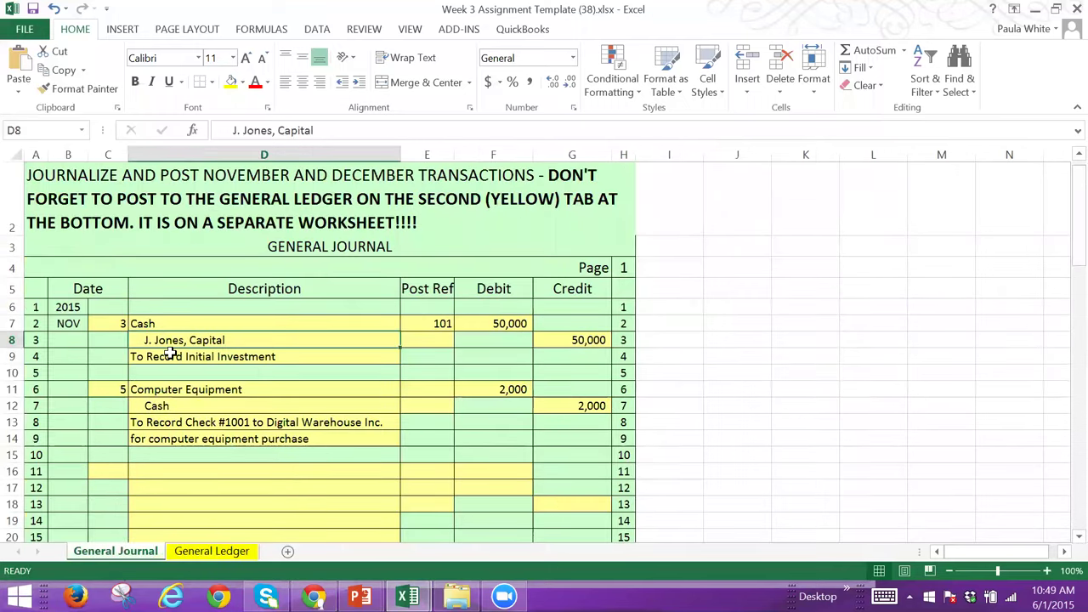
left_click(232, 557)
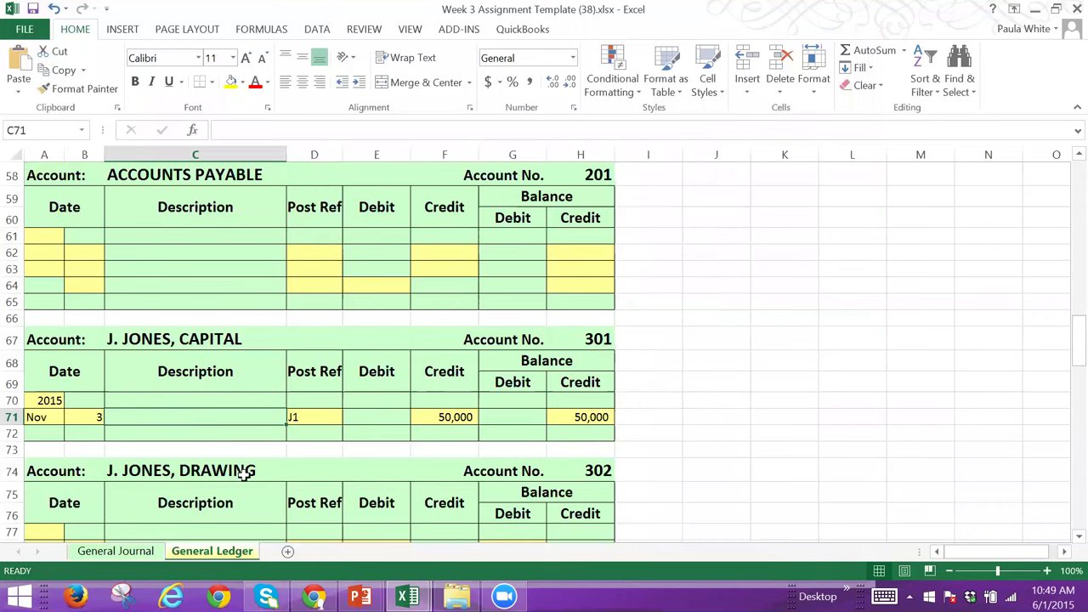
Step: Enter post reference 301 on the J. Jones, Capital line of the General Journal
left_click(129, 552)
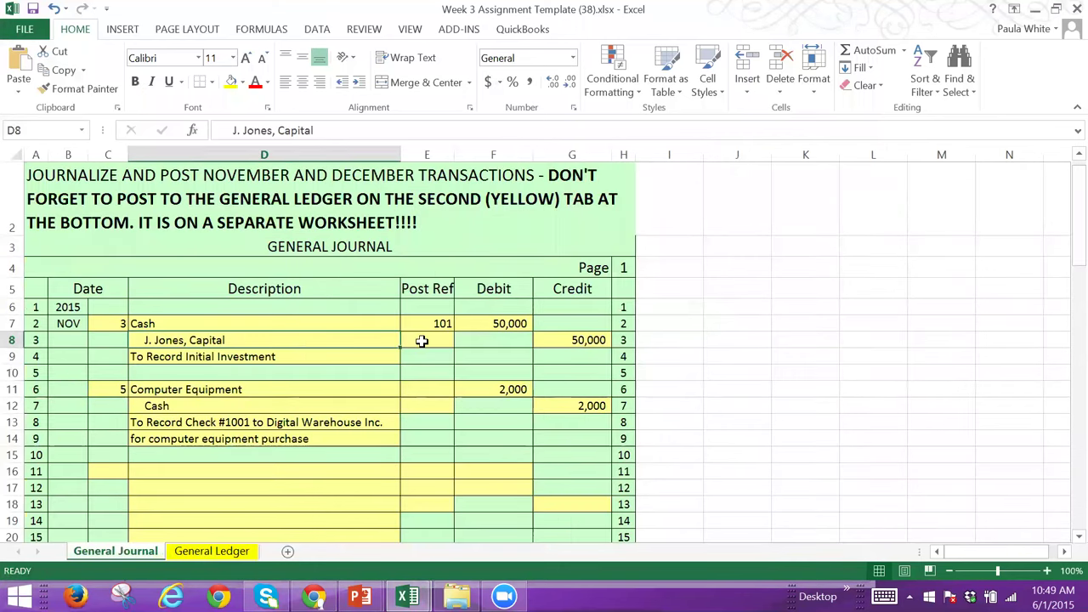
left_click(422, 340)
type("301")
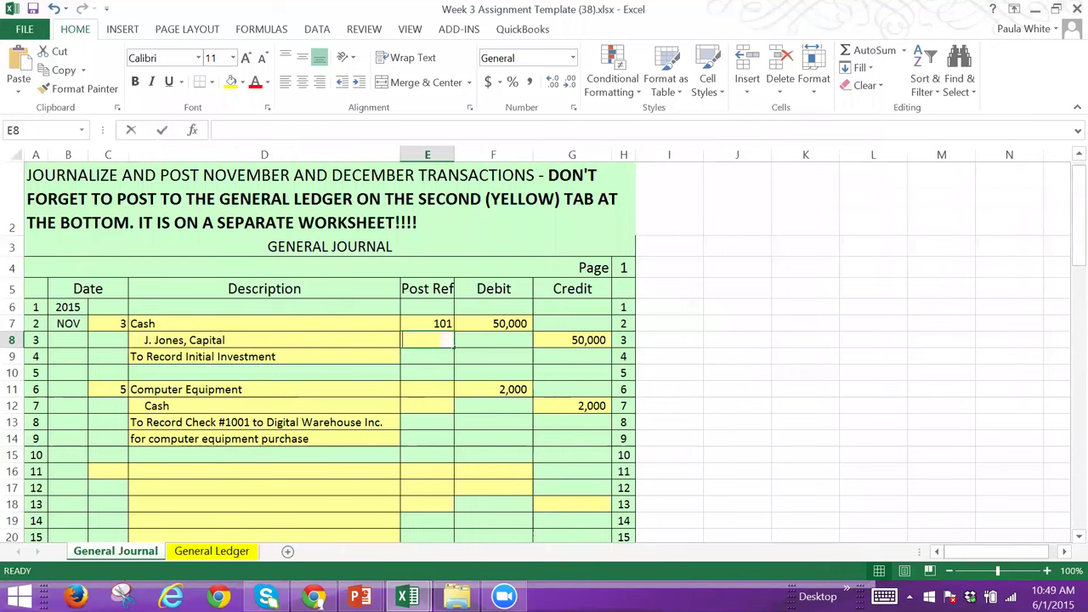
key("F2")
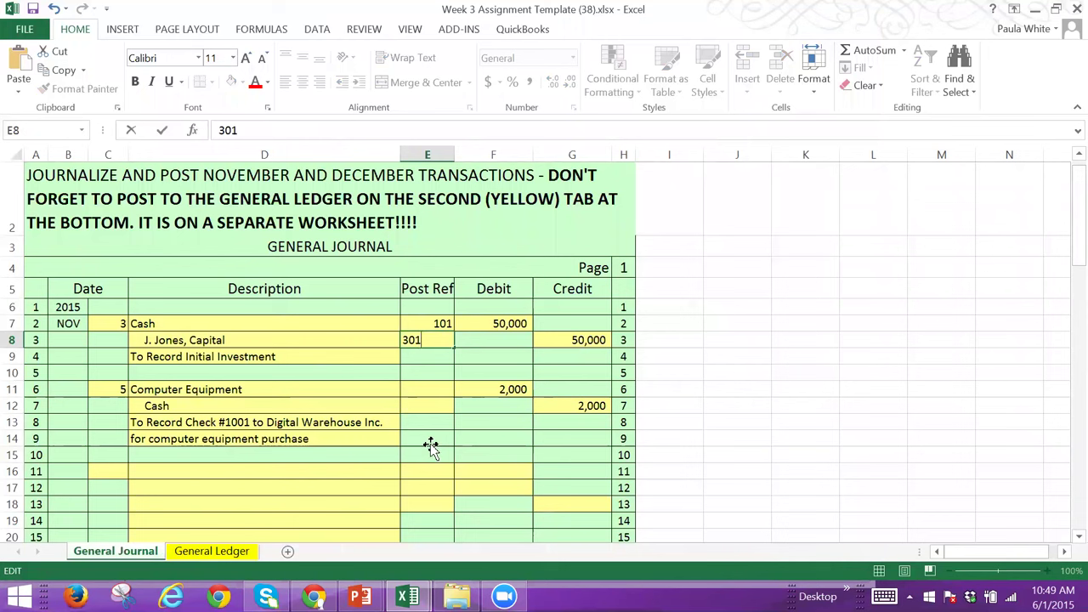
left_click(430, 444)
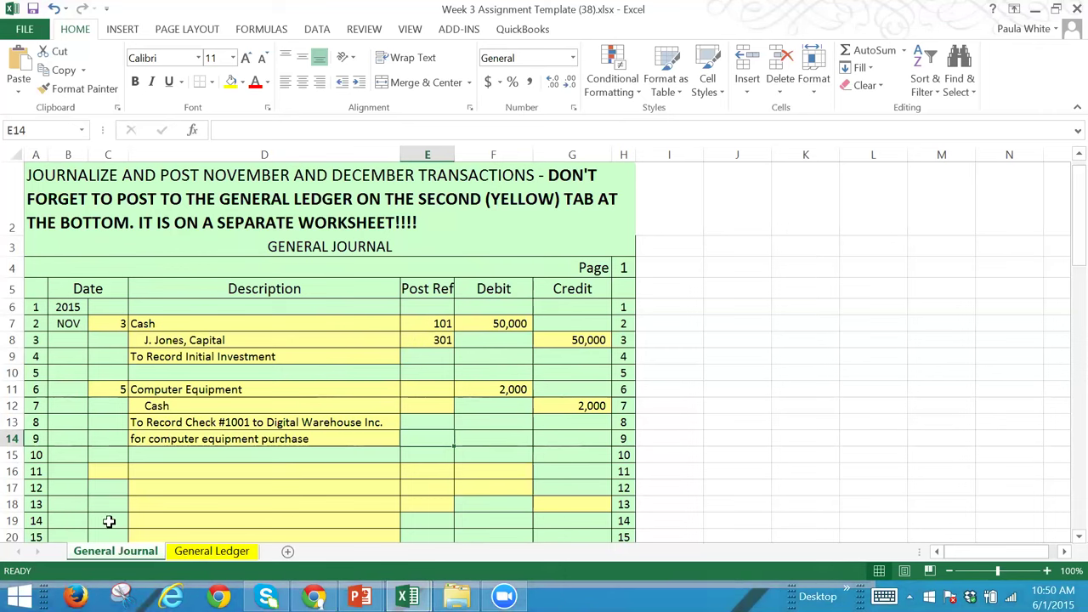
Step: Check the General Journal and General Ledger sheets, ending on the General Ledger
left_click(183, 554)
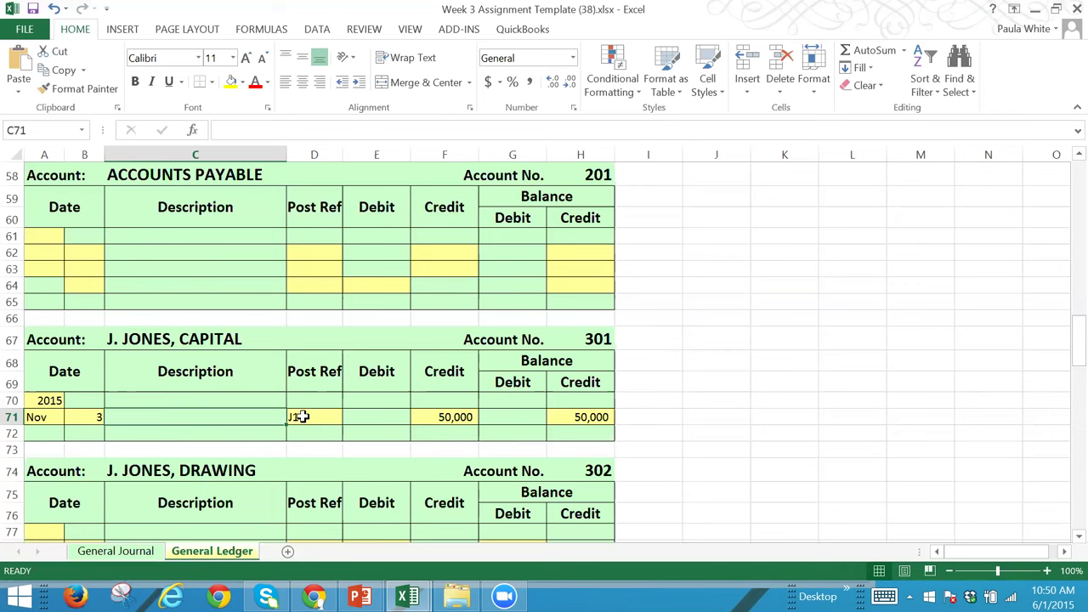
left_click(119, 551)
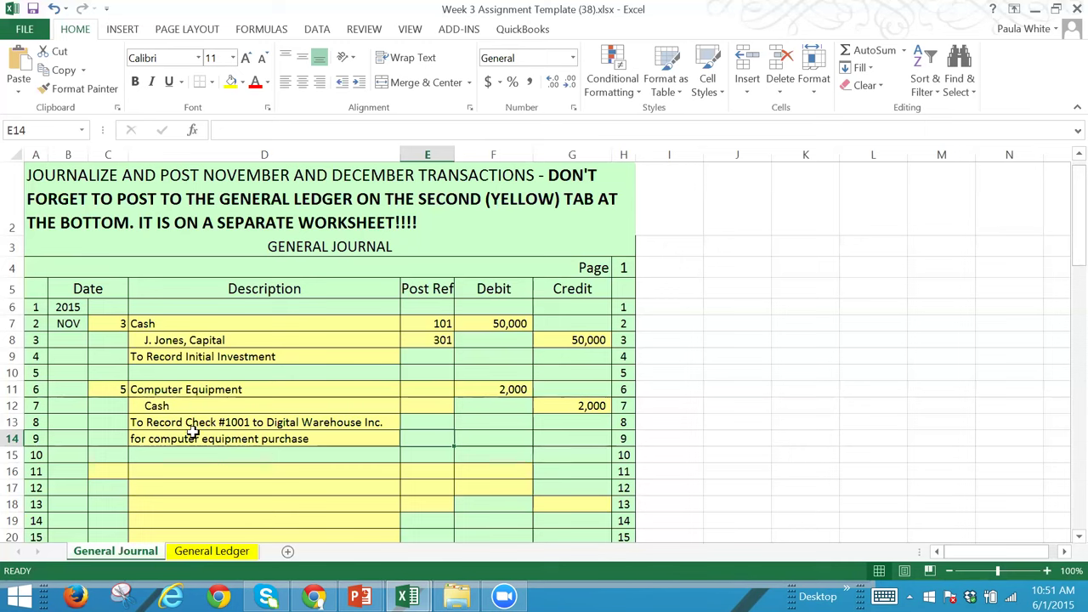
left_click(212, 550)
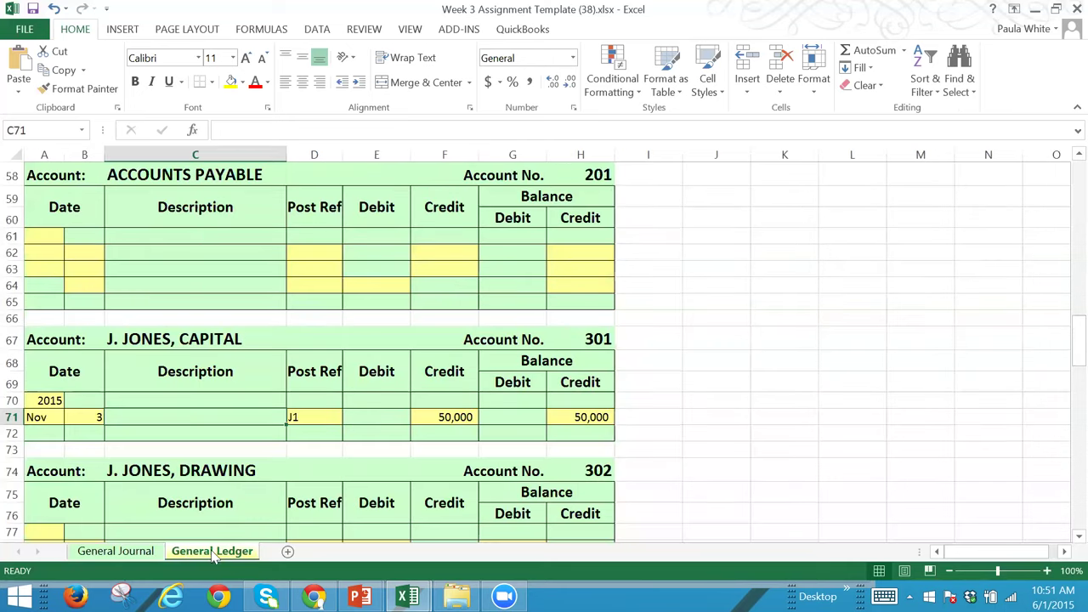
left_click(651, 249)
Step: Date the Computer Equipment posting Nov 5, 2015
key("Up")
key("Up")
key("Up")
key("Up")
key("Up")
key("Up")
key("Up")
key("Up")
key("Up")
key("Up")
key("Up")
key("Up")
key("Up")
key("Up")
key("Up")
key("Up")
key("Up")
key("Up")
key("Up")
key("Up")
key("Up")
key("Up")
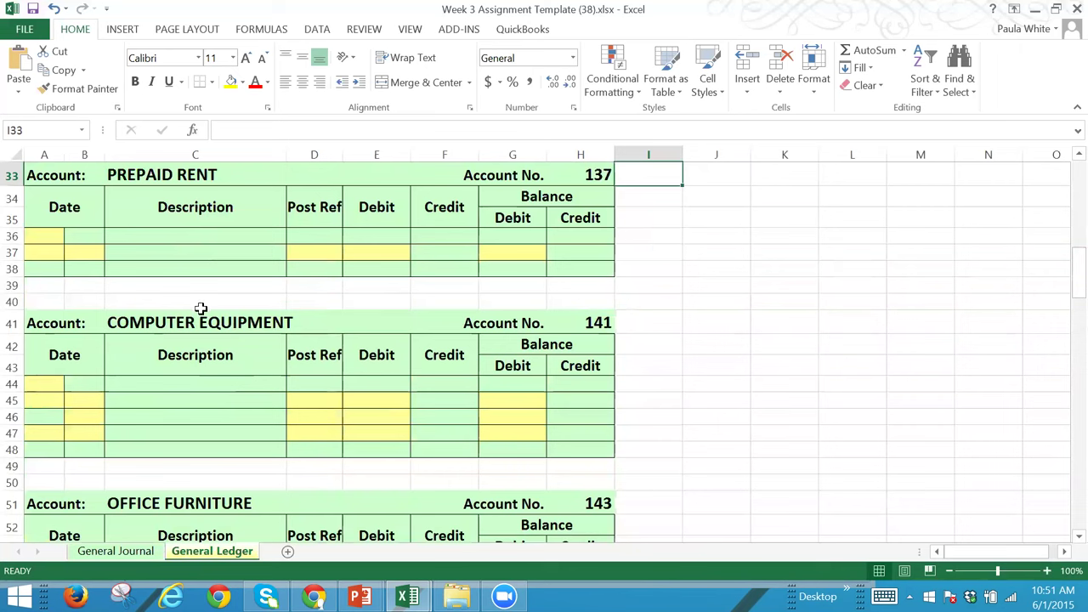
left_click(40, 383)
type("2015")
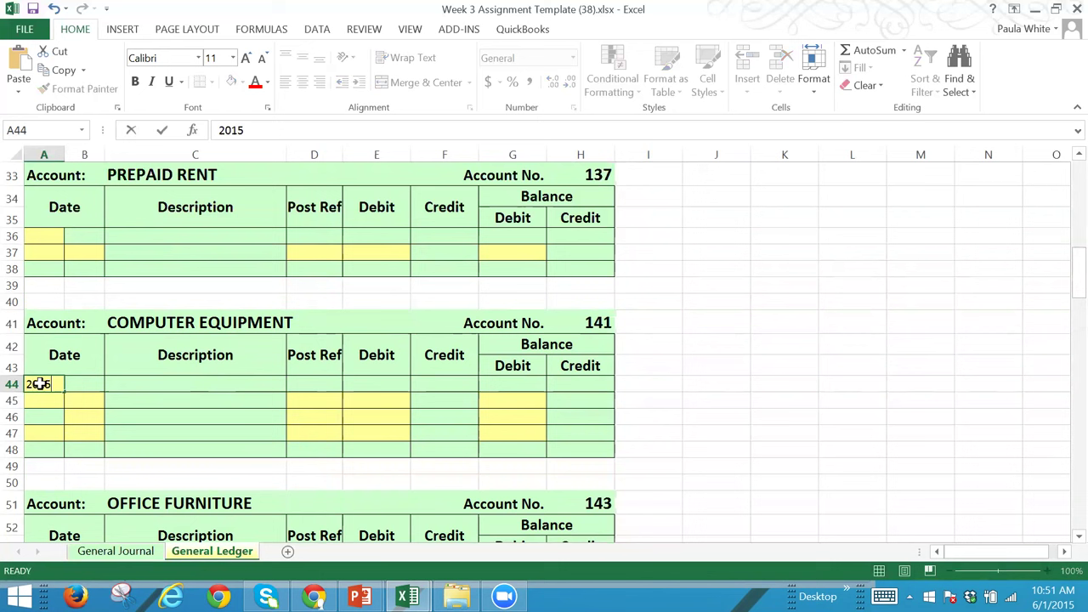
key("Tab")
key("Return")
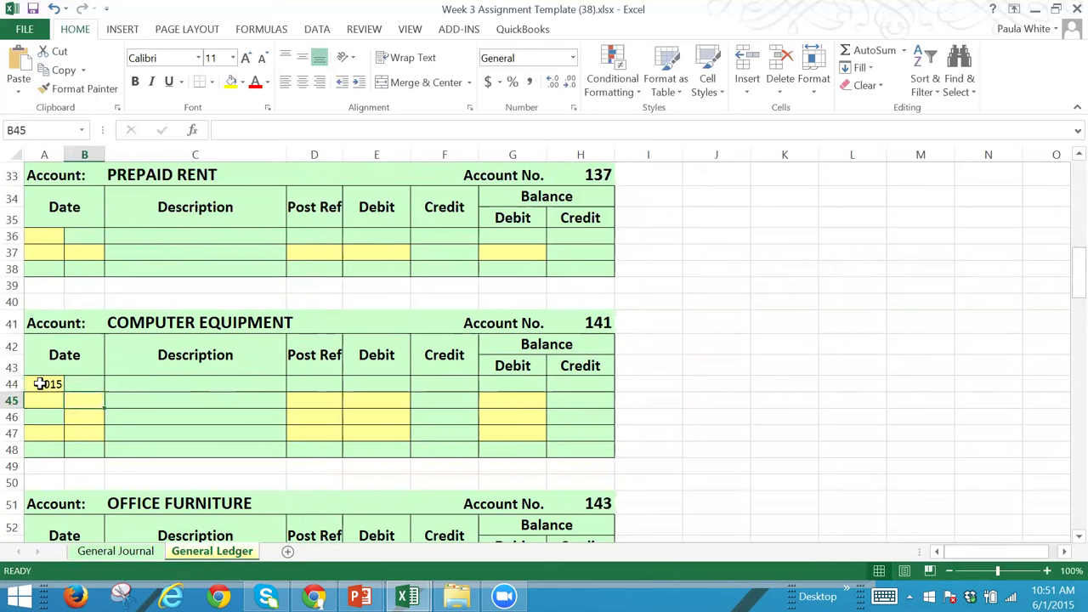
type("Nov")
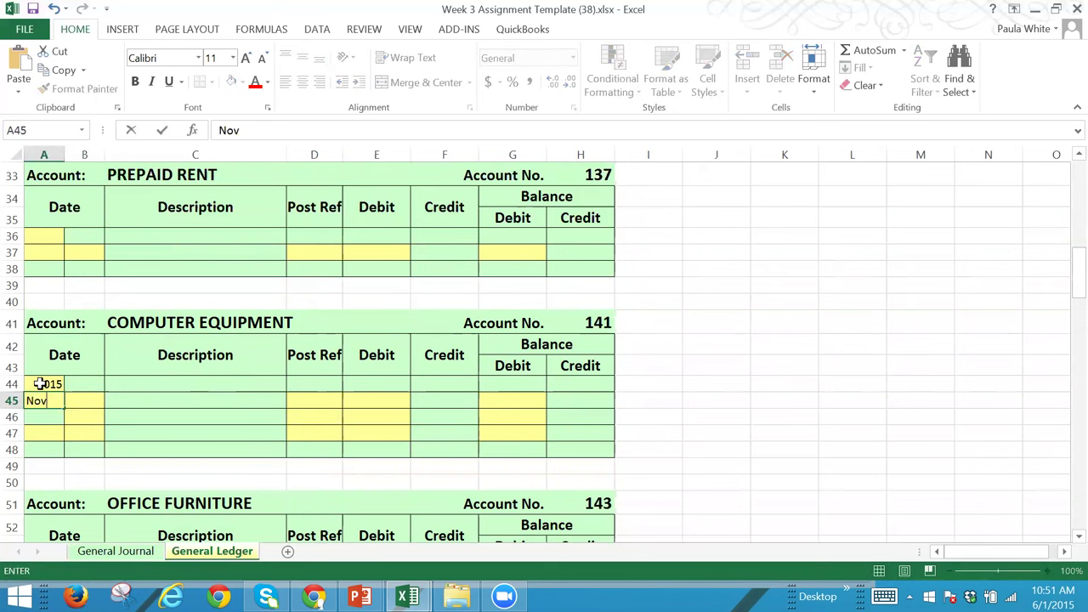
key("Tab")
type("5")
key("Tab")
key("Tab")
key("Tab")
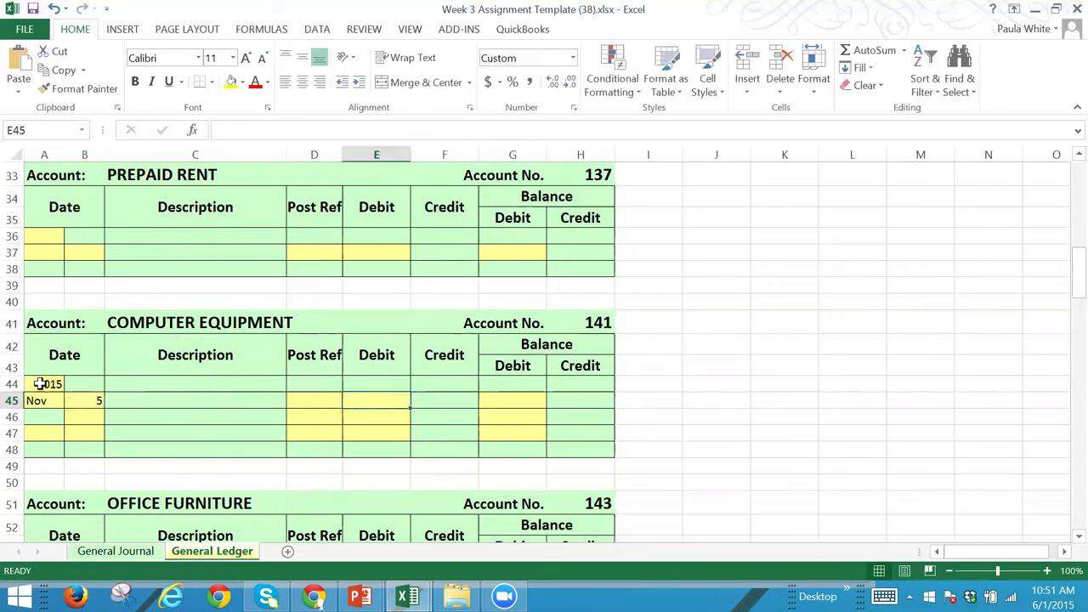
Step: Enter a 2,000 debit, 2,000 debit balance and post ref J1 for Computer Equipment
type("2000")
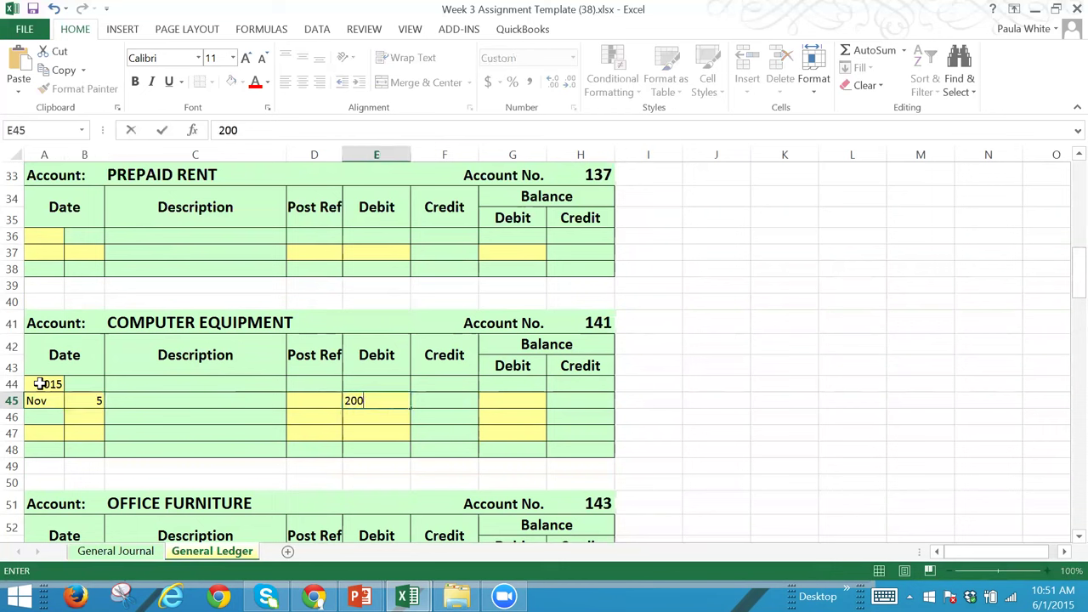
key("Tab")
key("Tab")
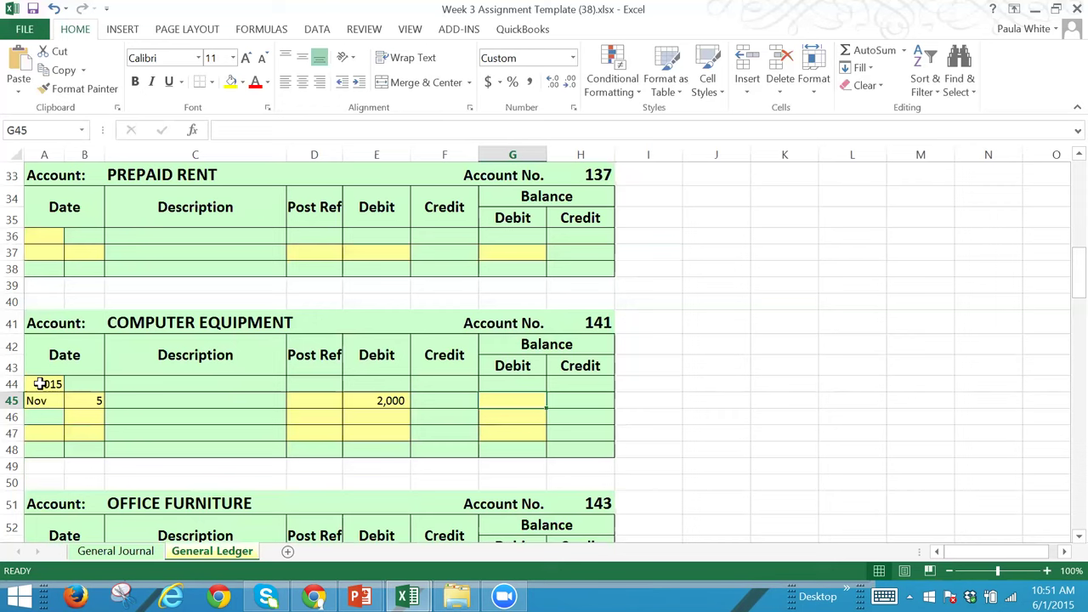
type("2000")
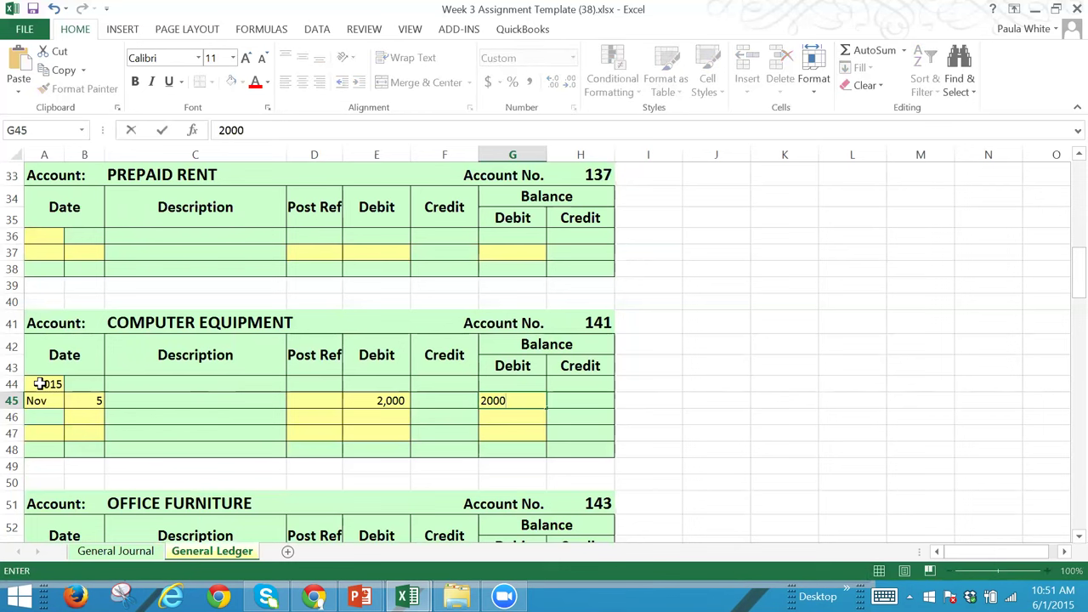
key("Tab")
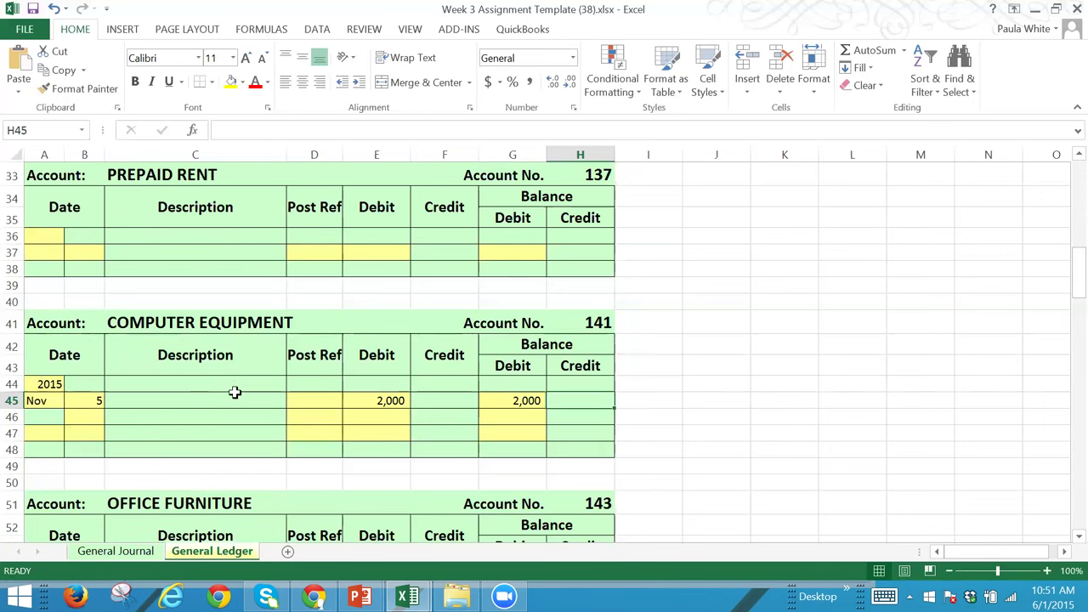
left_click(320, 399)
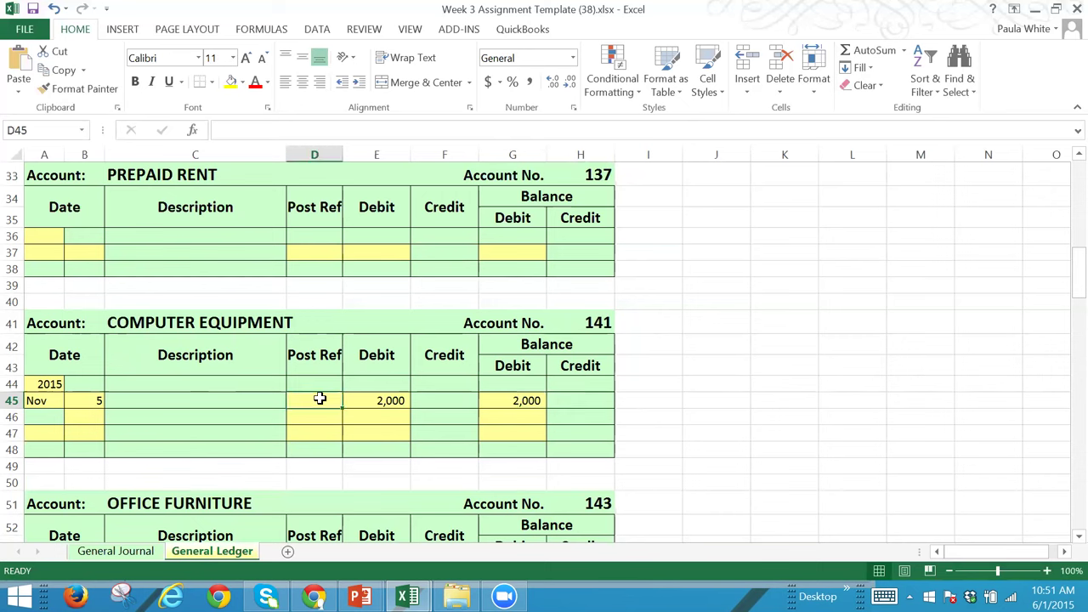
type("J1")
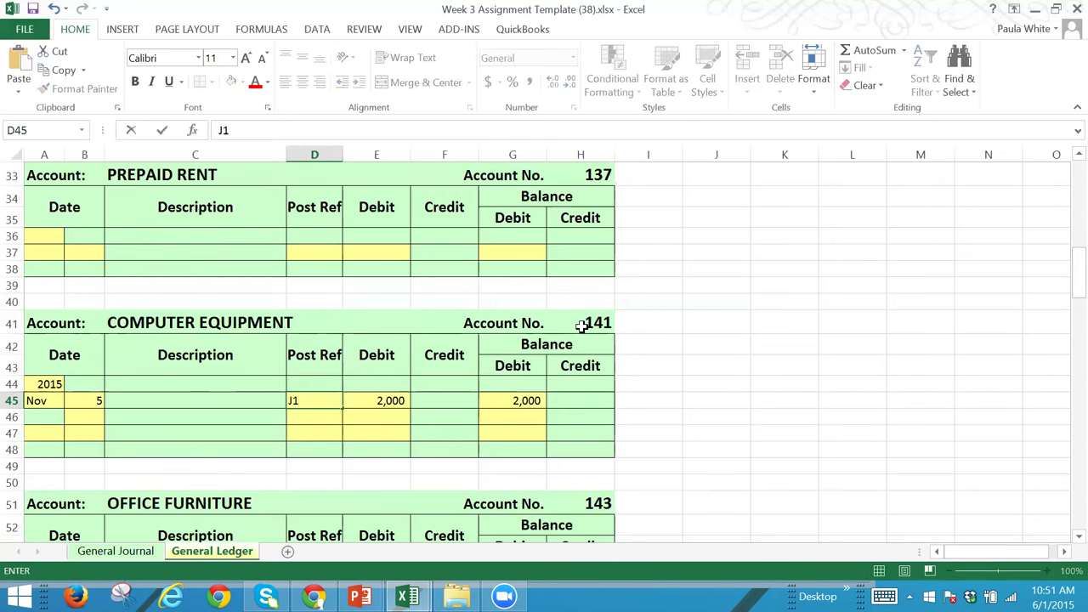
Step: Give the Computer Equipment journal line post ref 141, then return to the ledger's Cash account
left_click(115, 551)
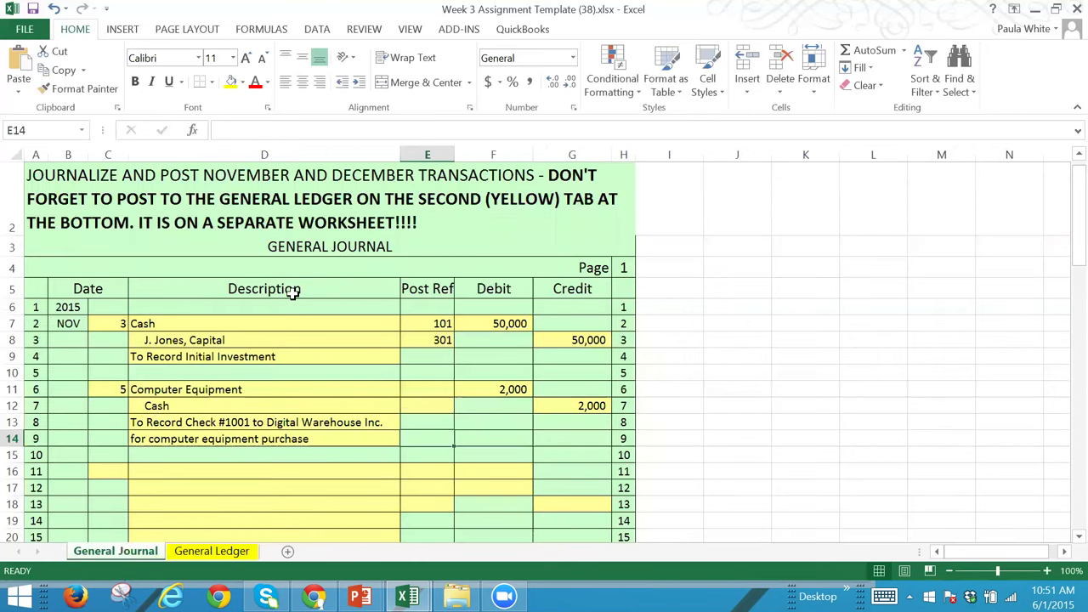
left_click(433, 391)
type("141")
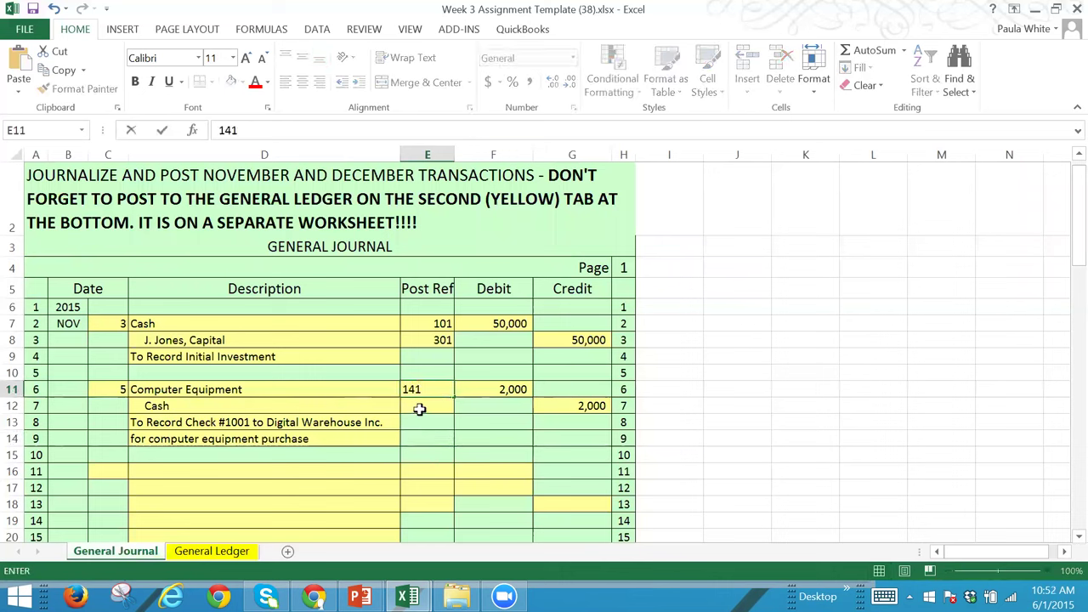
left_click(419, 409)
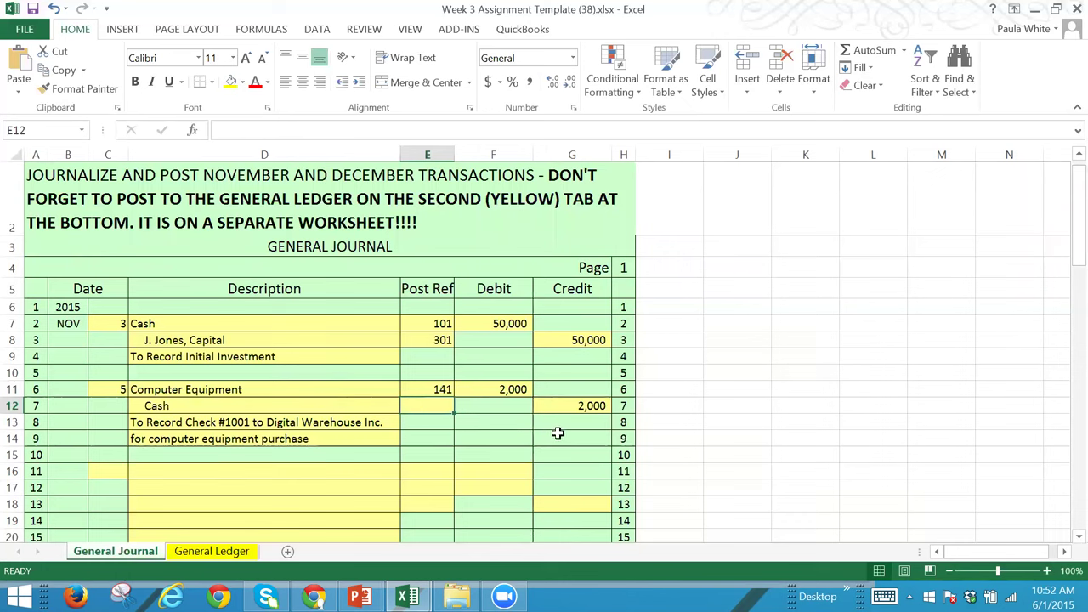
left_click(234, 554)
key("Up")
key("Up")
key("Up")
key("Up")
key("Up")
key("Up")
key("Up")
key("Up")
key("Up")
key("Up")
key("Up")
key("Up")
key("Up")
key("Up")
key("Up")
key("Up")
key("Up")
key("Up")
key("Up")
key("Up")
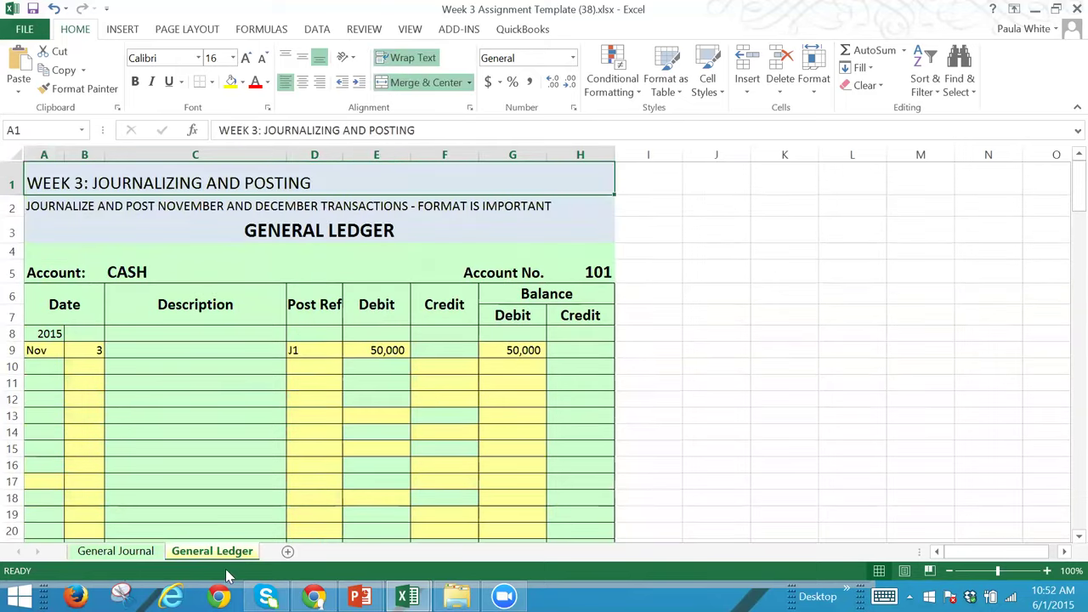
Step: Post day 5 to the Cash account with reference J1 and a 2,000 credit
left_click(82, 366)
type("5")
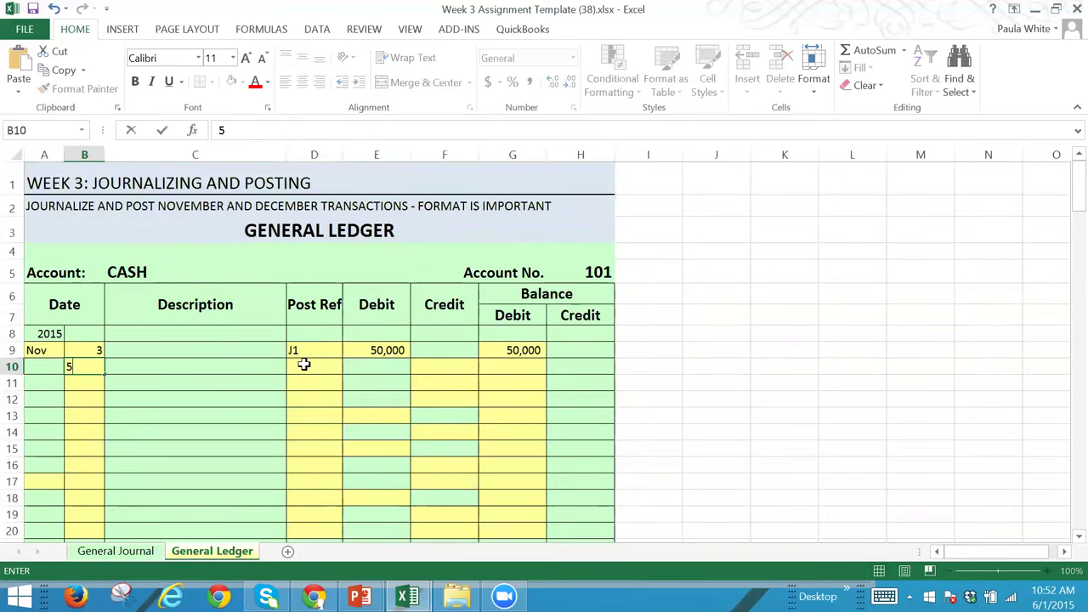
left_click(303, 364)
type("J1")
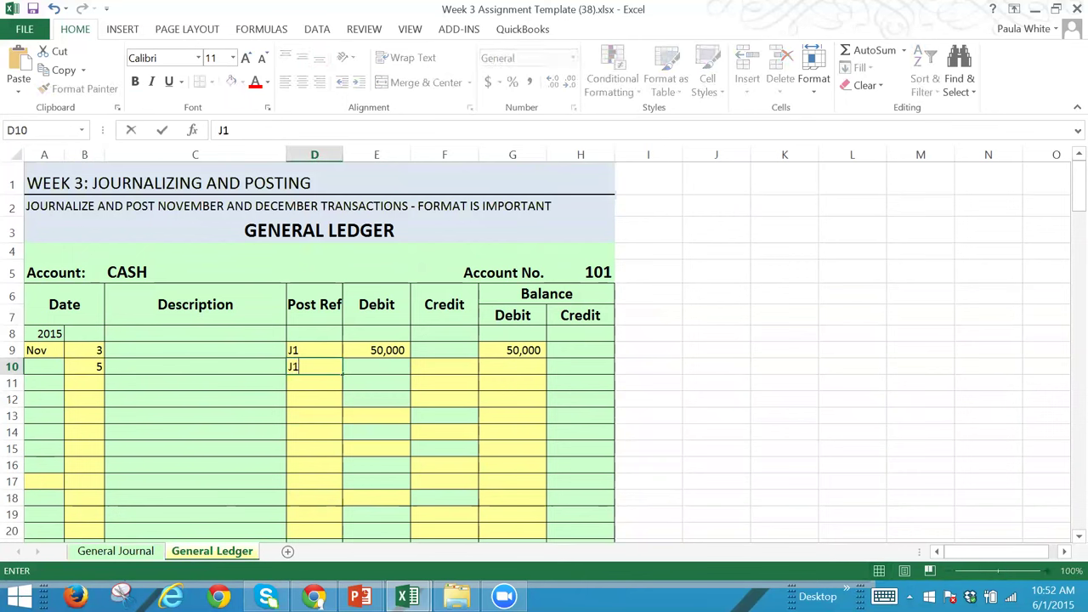
key("Tab")
key("Tab")
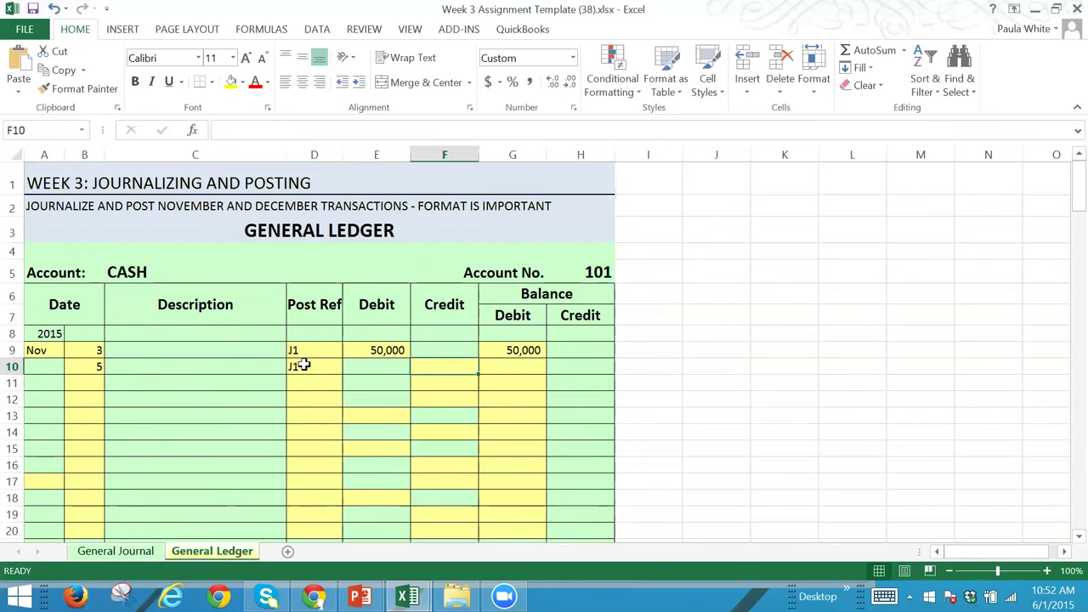
type("2000")
key("Tab")
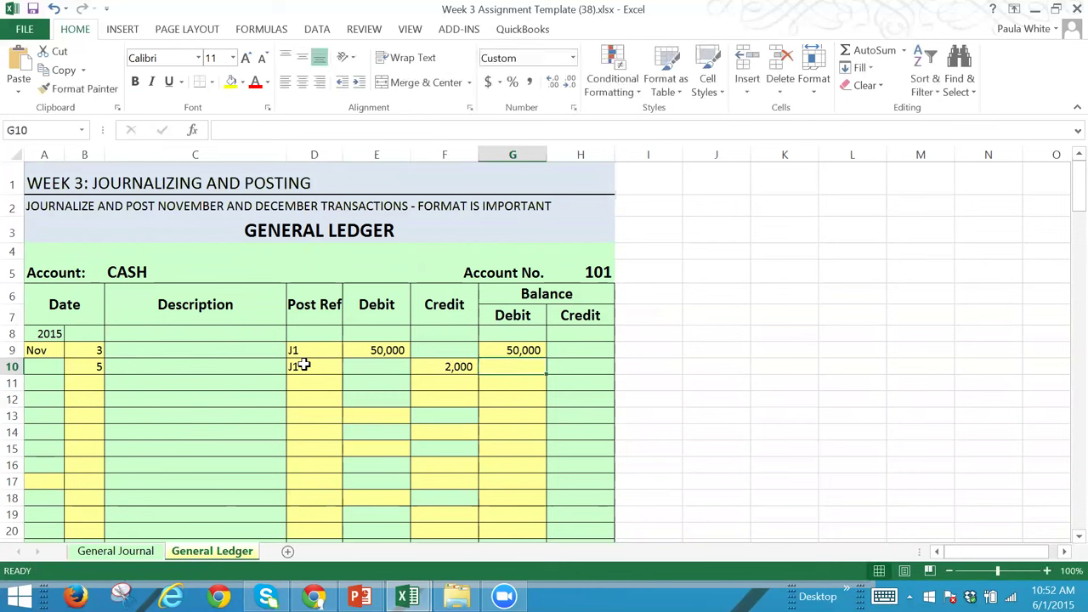
Step: Step between the Cash balance debit and credit cells, ending on the credit cell
key("Right")
key("Left")
key("Right")
key("Left")
key("Right")
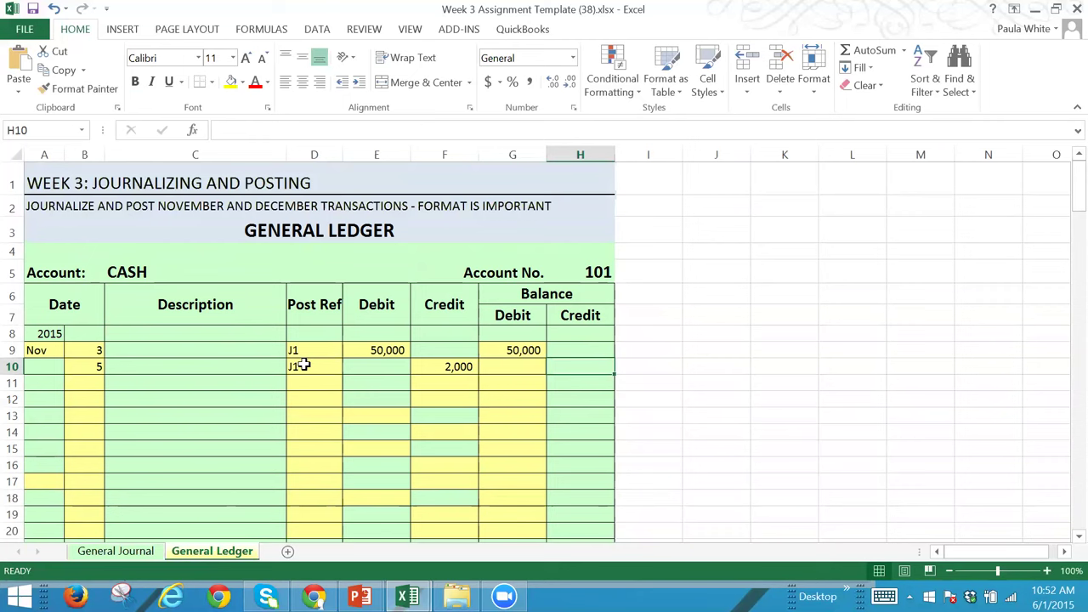
key("Left")
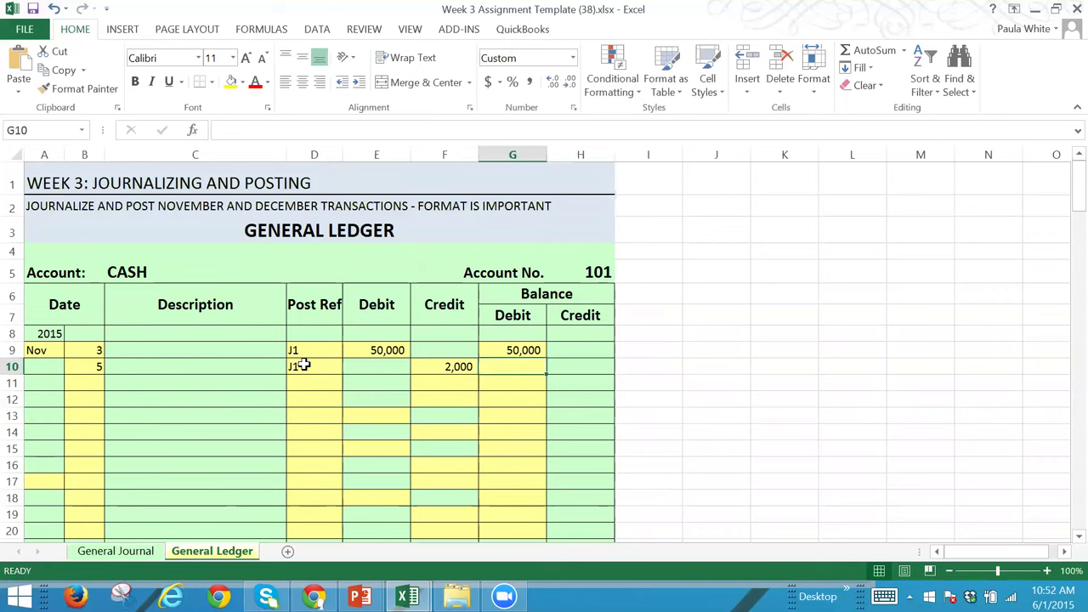
key("Right")
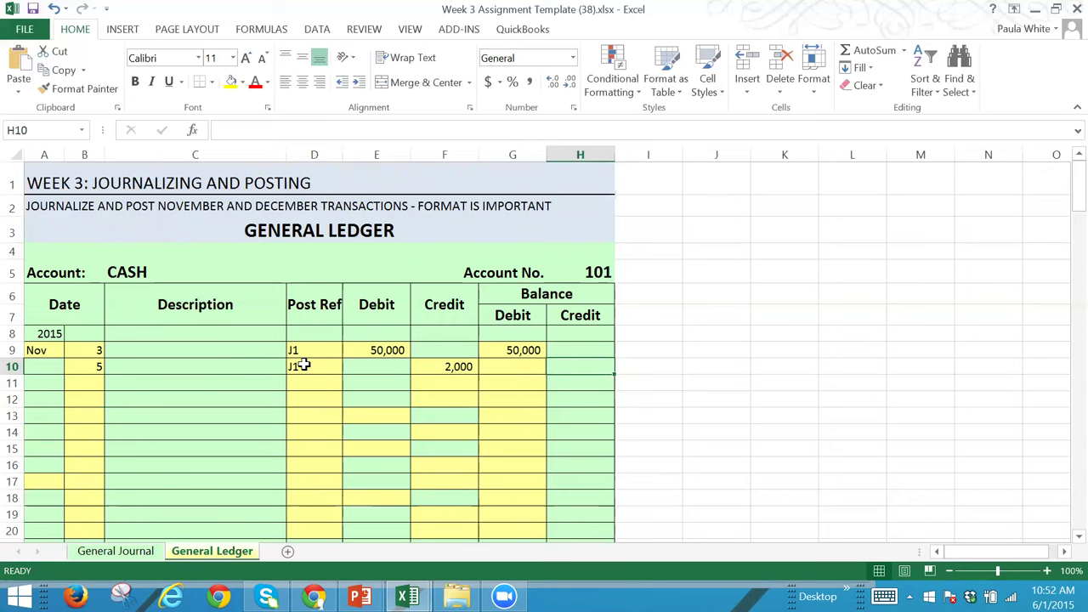
key("Left")
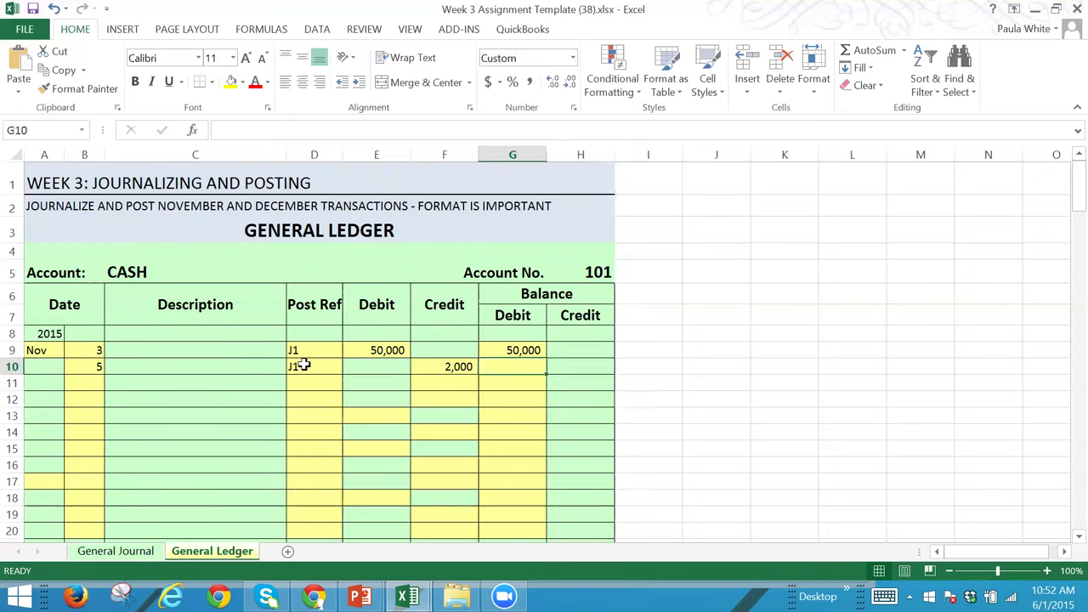
key("Up")
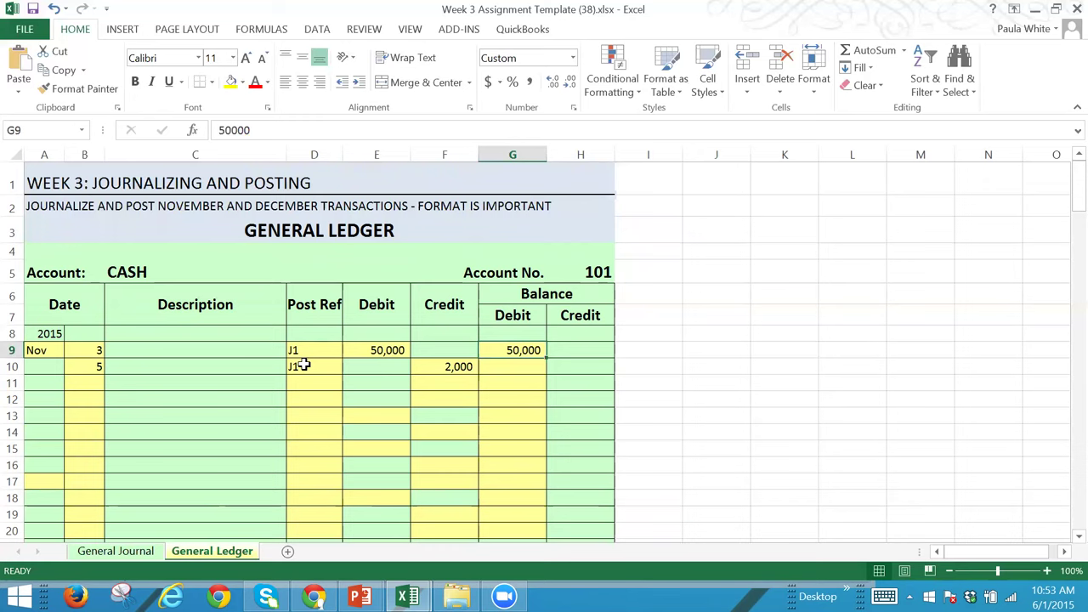
left_click(508, 363)
type("48000")
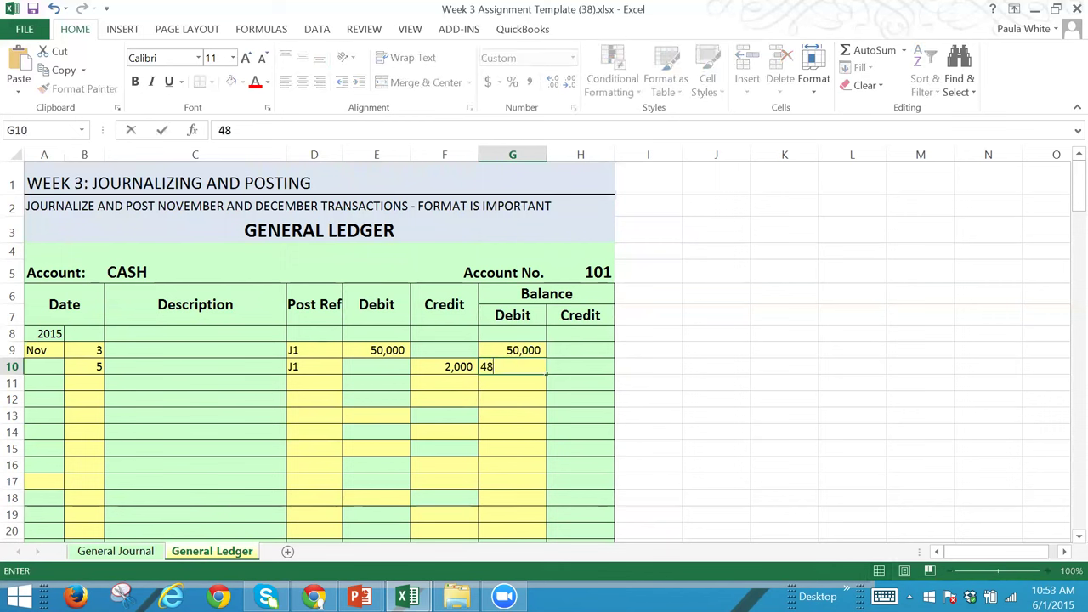
key("Tab")
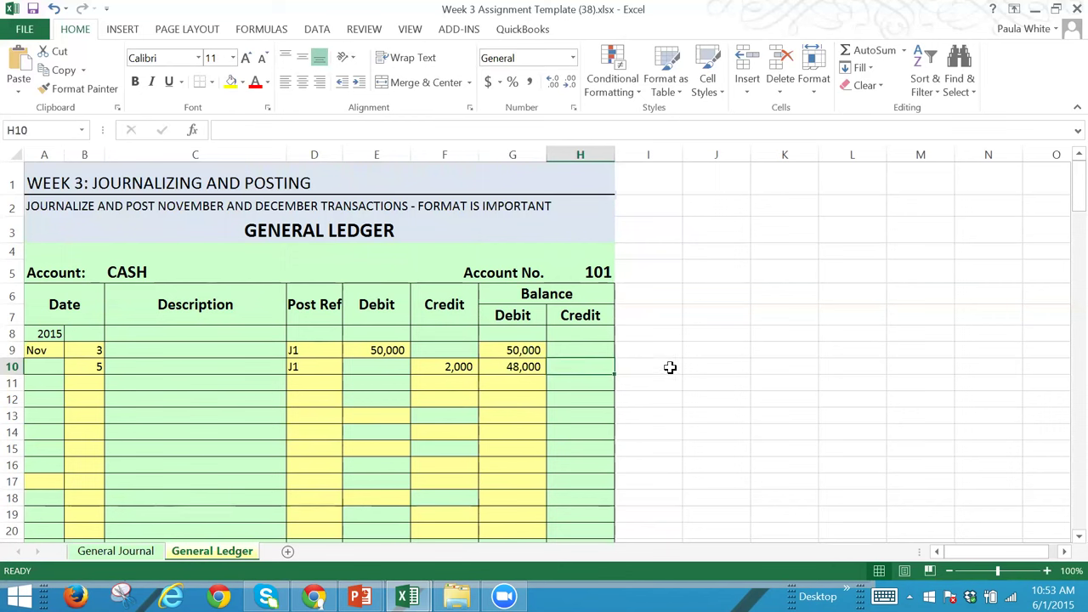
key("Left")
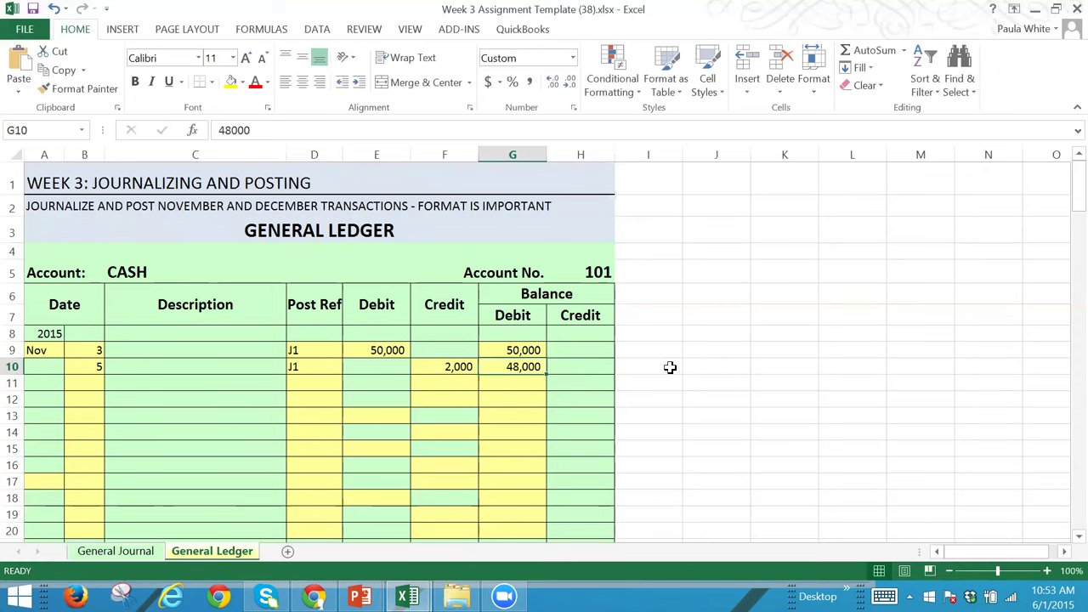
key("Delete")
type("50")
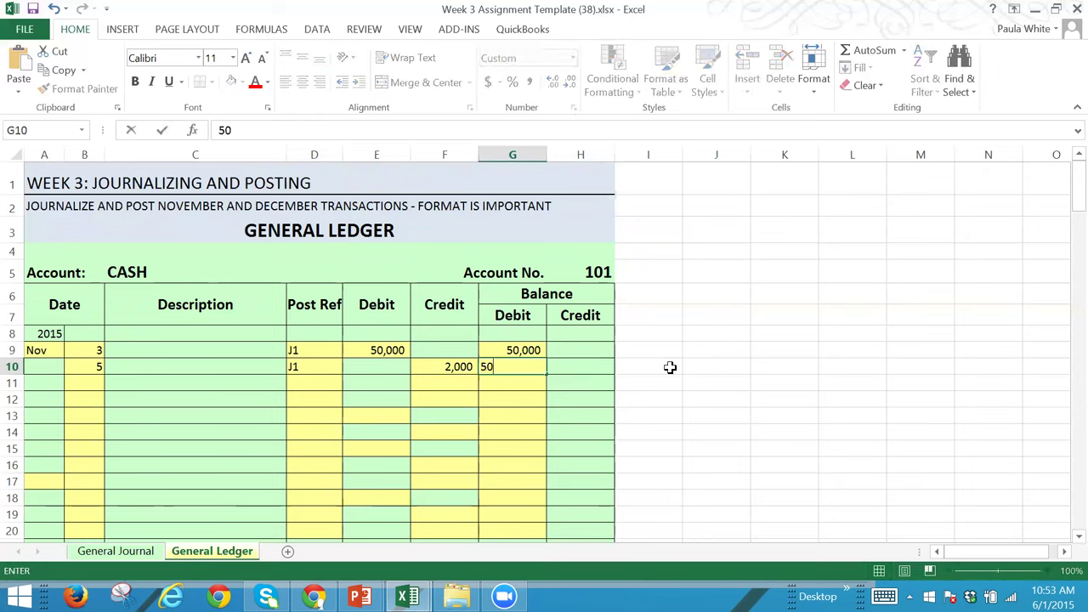
type(",000")
key("Tab")
type("2000")
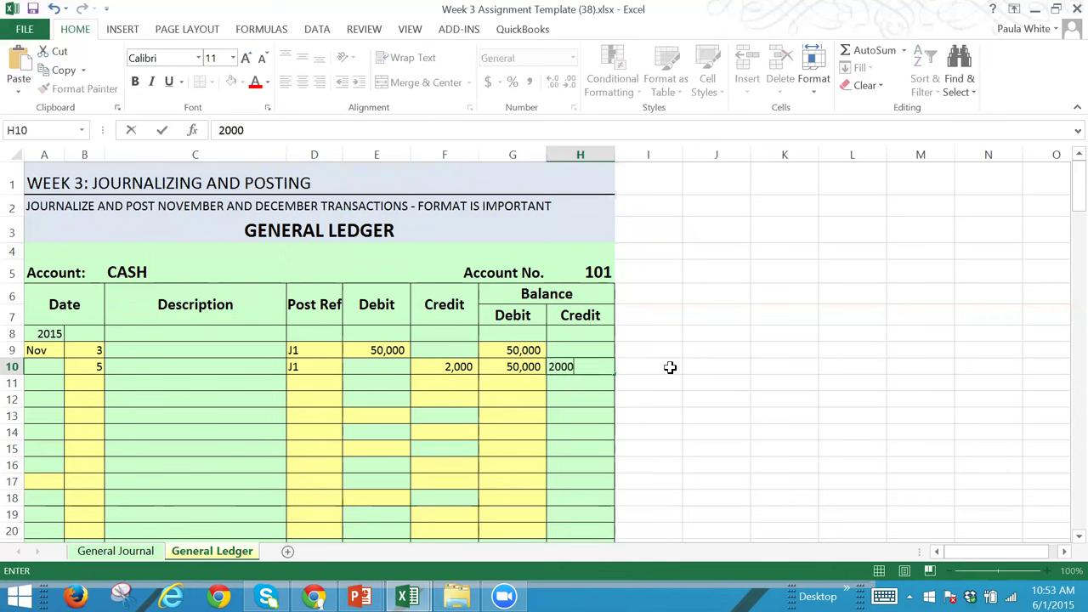
key("Tab")
key("Left")
key("Left")
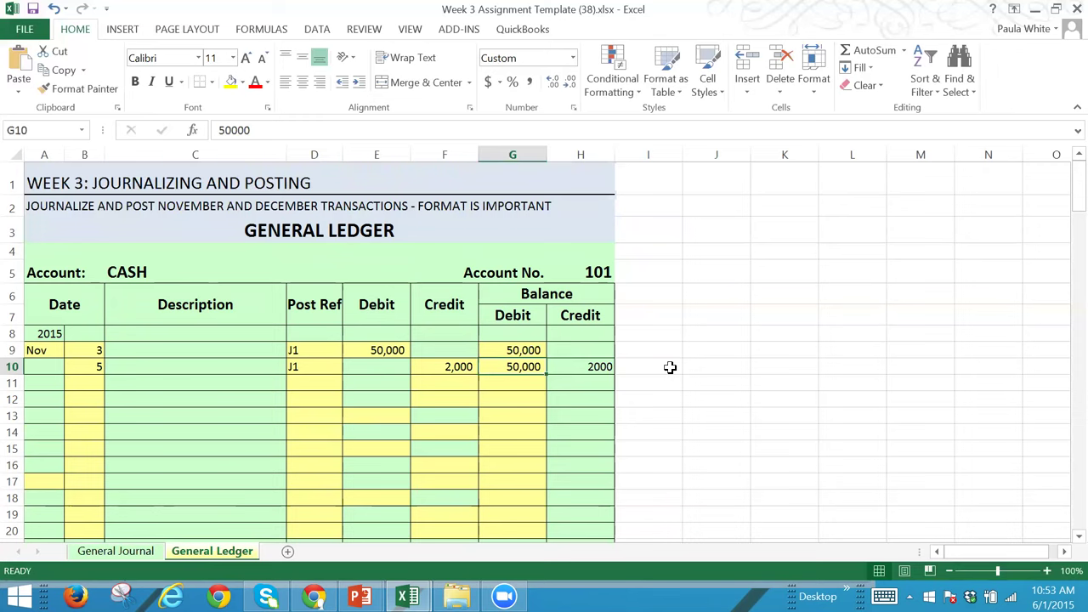
key("Delete")
key("Right")
key("Delete")
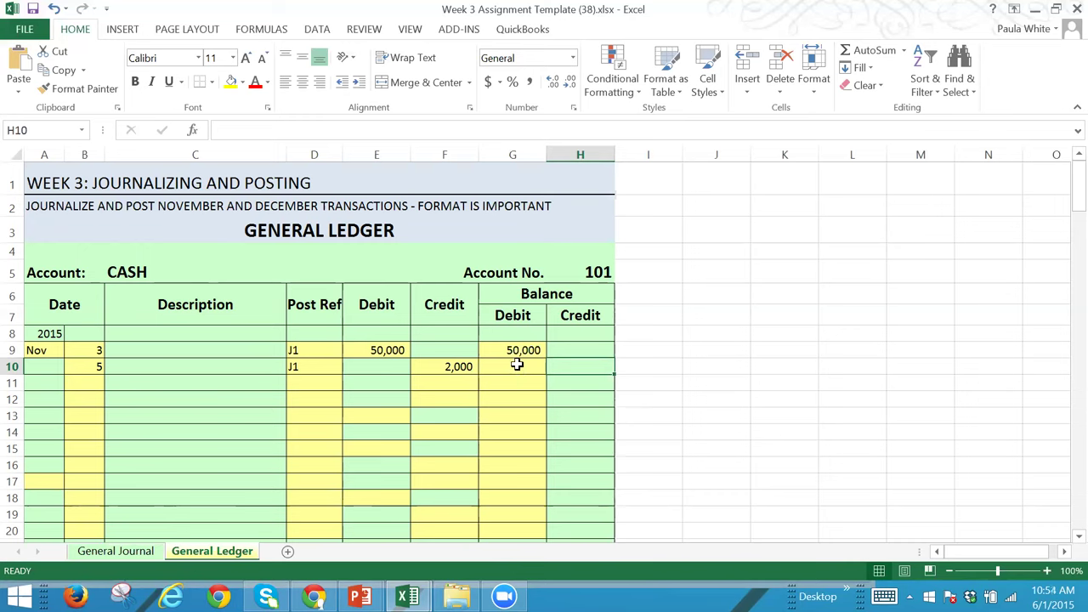
Step: Enter 48000 in G10 as the Cash balance after the 2,000 credit
left_click(516, 364)
type("48000")
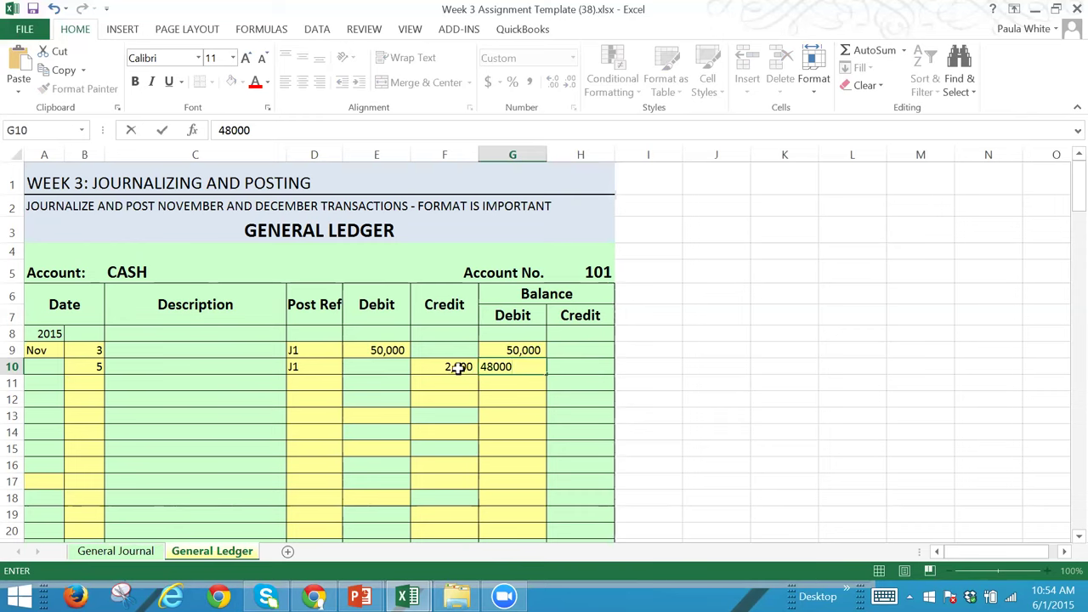
key("Tab")
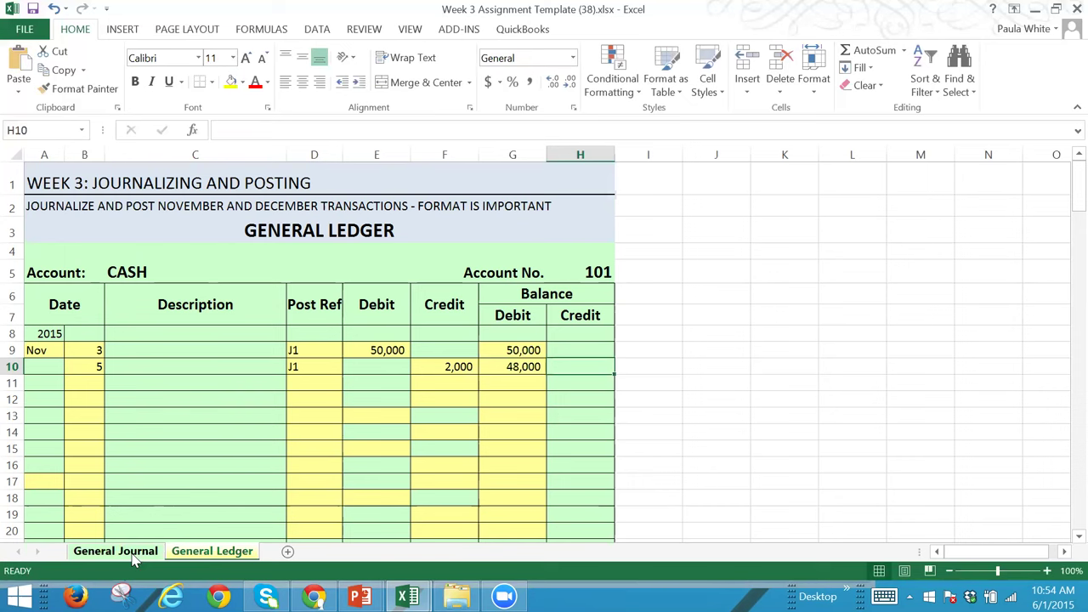
Step: On the General Journal, enter post reference 101 in E12 for the Nov 5 Cash credit
left_click(119, 551)
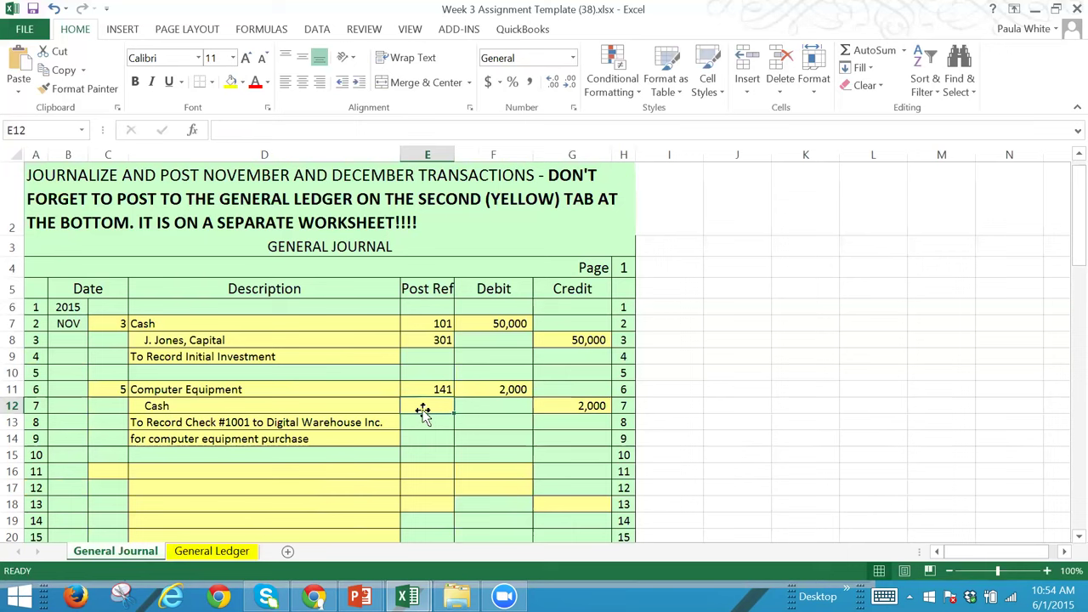
type("101")
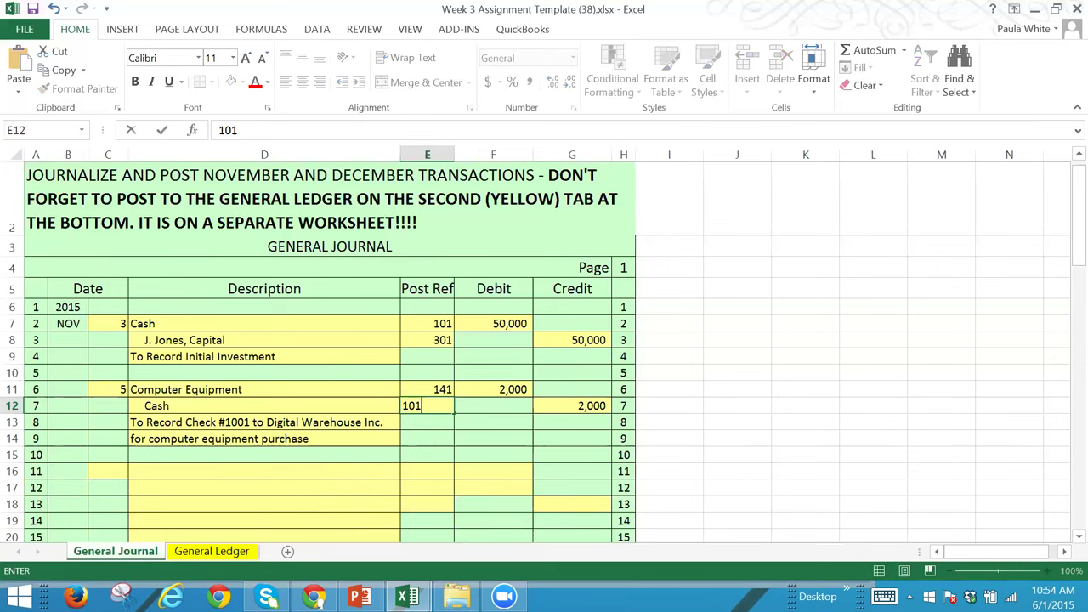
left_click(423, 454)
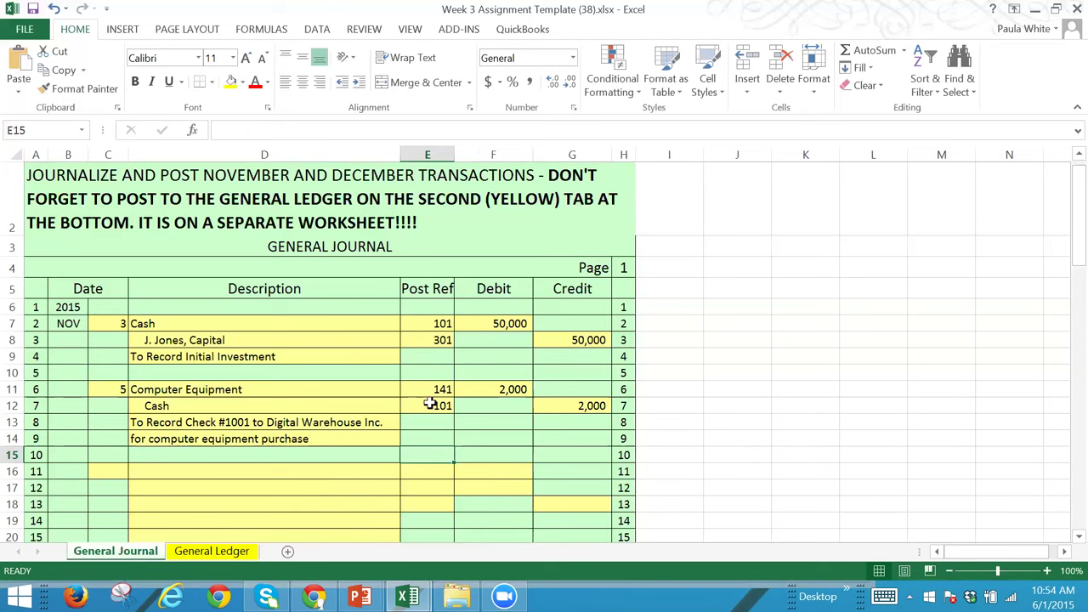
left_click(425, 484)
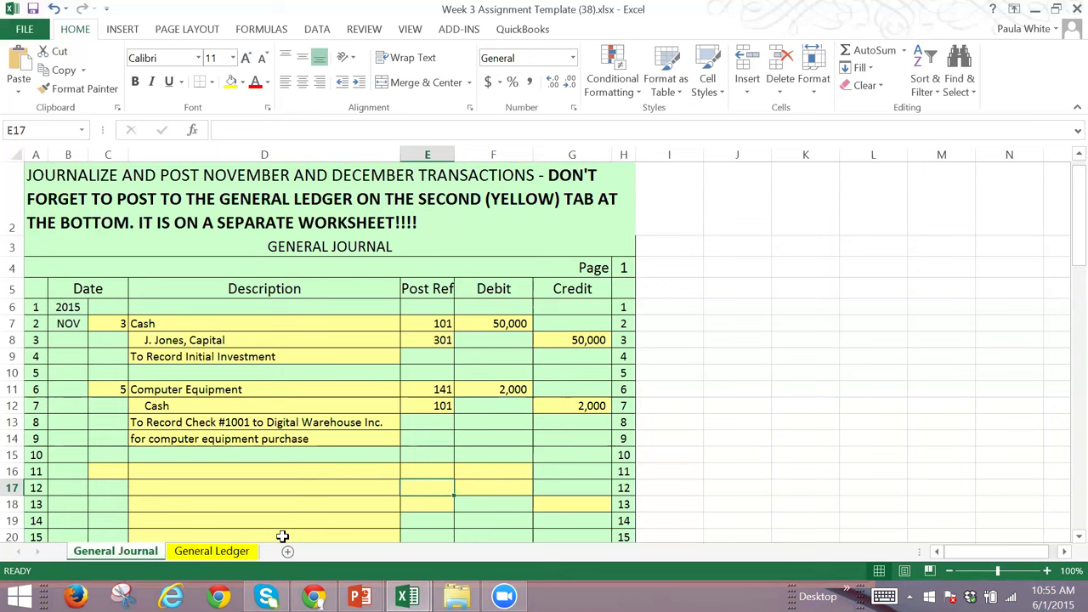
left_click(433, 469)
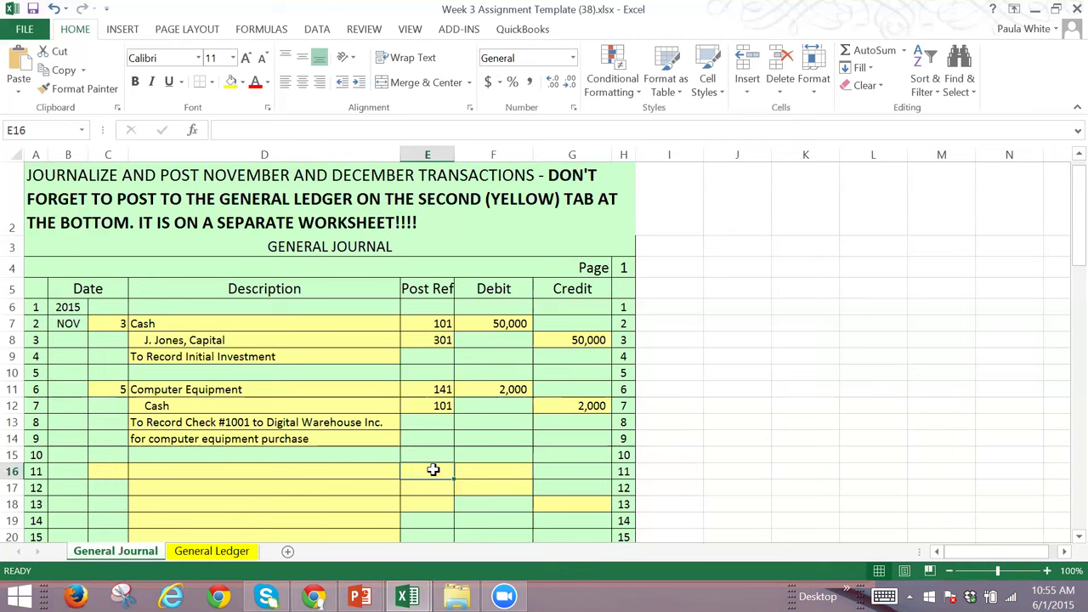
Step: On the General Ledger, move down to the December 30, 2015 Trial Balance near row 116
left_click(213, 551)
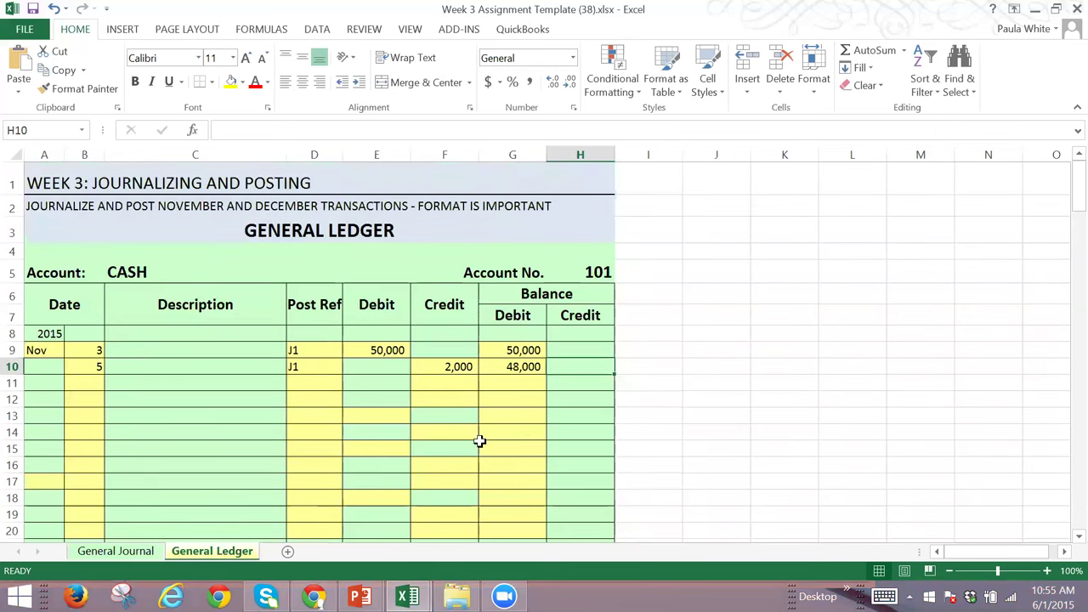
key("Down")
key("Down")
key("Down")
key("Down")
key("Down")
key("Down")
key("Down")
key("Down")
key("Down")
key("Down")
key("Down")
key("Down")
key("Down")
key("Down")
key("Down")
key("Down")
key("Down")
key("Down")
key("Down")
key("Down")
key("Down")
key("Down")
key("Down")
key("Down")
key("Down")
key("Down")
key("Down")
key("Down")
key("Down")
key("Down")
key("Down")
key("Down")
key("Down")
key("Down")
key("Down")
key("Down")
key("Down")
key("Down")
key("Down")
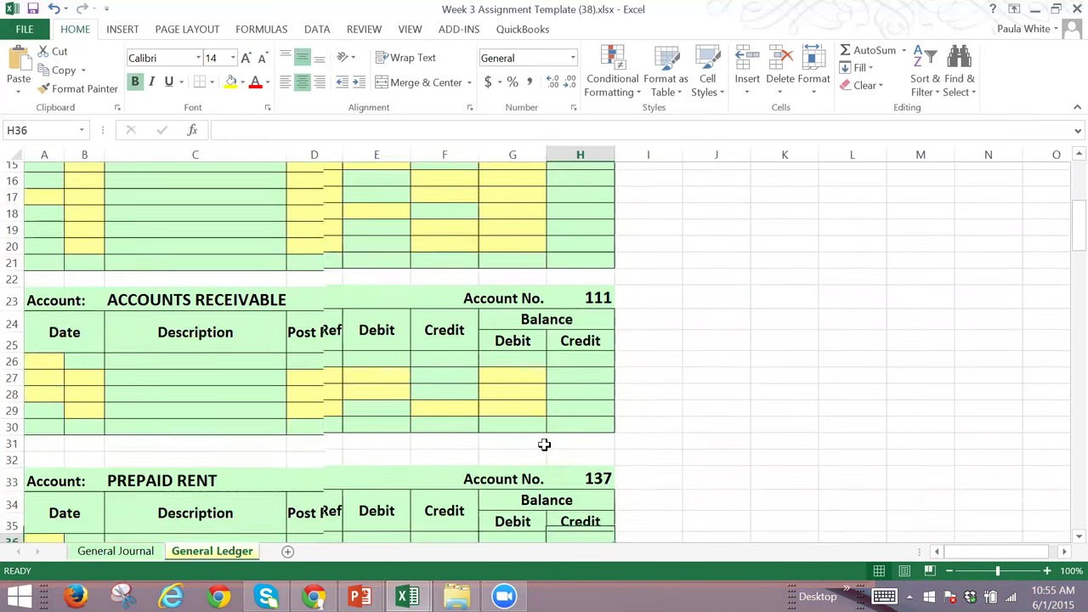
key("Down")
key("Down")
key("Down")
key("Down")
key("Down")
key("Down")
key("Down")
key("Down")
key("Down")
key("Down")
key("Down")
key("Down")
key("Down")
key("Down")
key("Down")
key("Down")
key("Down")
key("Down")
key("Down")
key("Down")
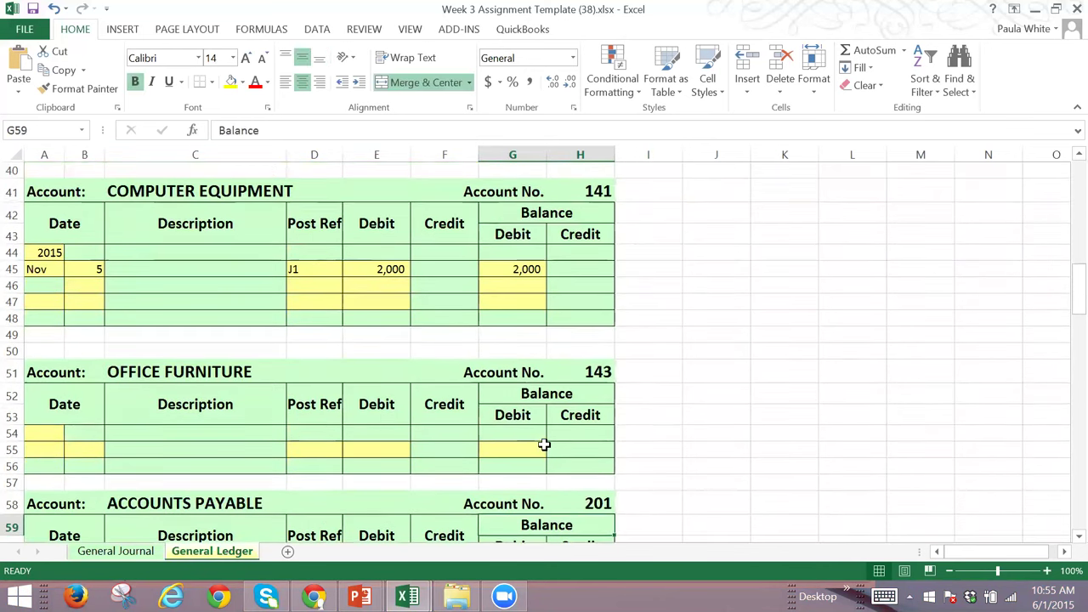
key("Down")
key("Down")
key("Down")
key("Down")
key("Down")
key("Down")
key("Down")
key("Down")
key("Down")
key("Down")
key("Down")
key("Down")
key("Down")
key("Down")
key("Down")
key("Down")
key("Down")
key("Down")
key("Down")
key("Down")
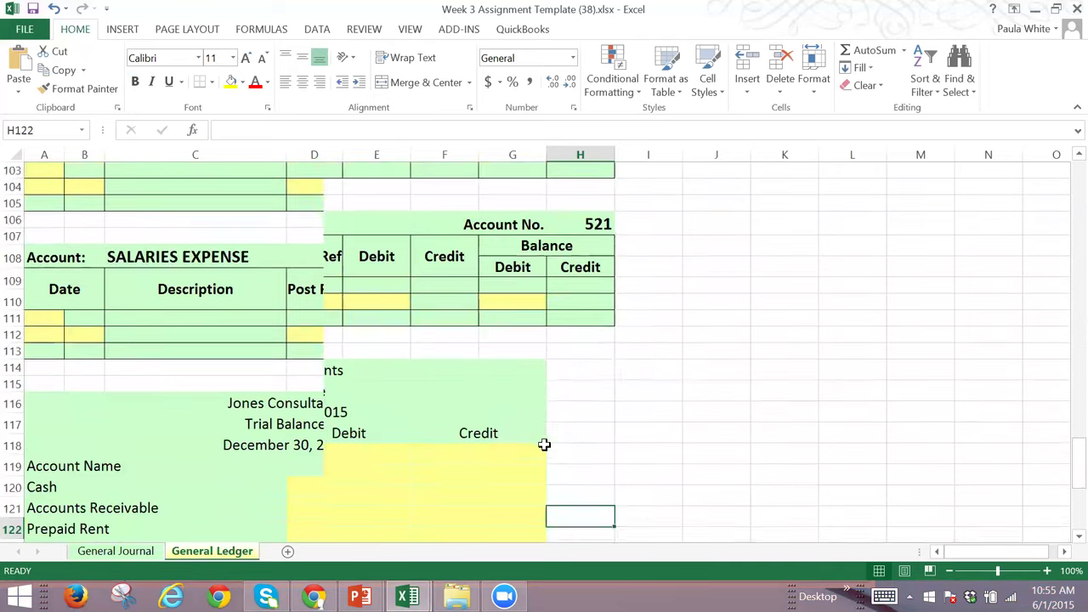
key("Down")
key("Up")
key("Up")
key("Up")
key("Up")
key("Up")
key("Up")
key("Up")
key("Up")
key("Up")
key("Up")
key("Up")
key("Up")
key("Up")
key("Up")
key("Up")
key("Up")
key("Up")
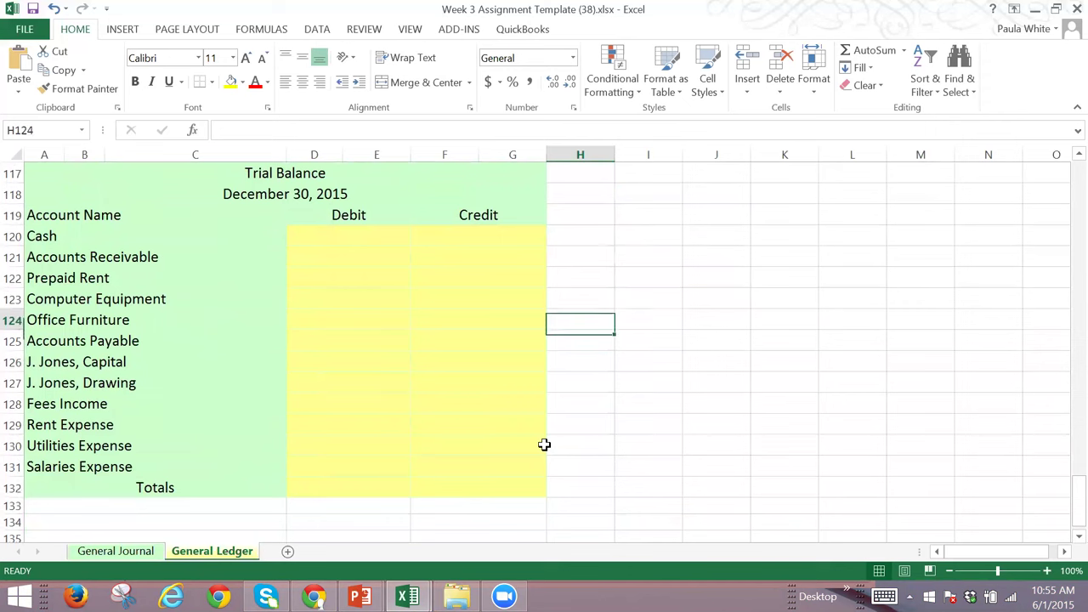
key("Up")
key("Up")
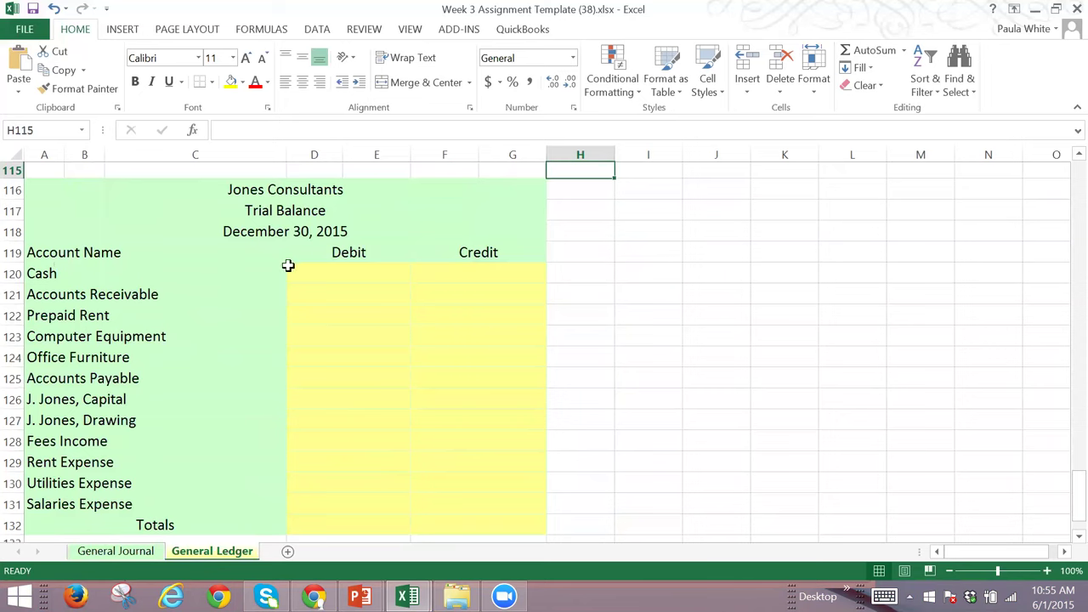
Step: Set the trial balance Cash debit in D120 to a formula referencing G10, showing 48,000
left_click(346, 268)
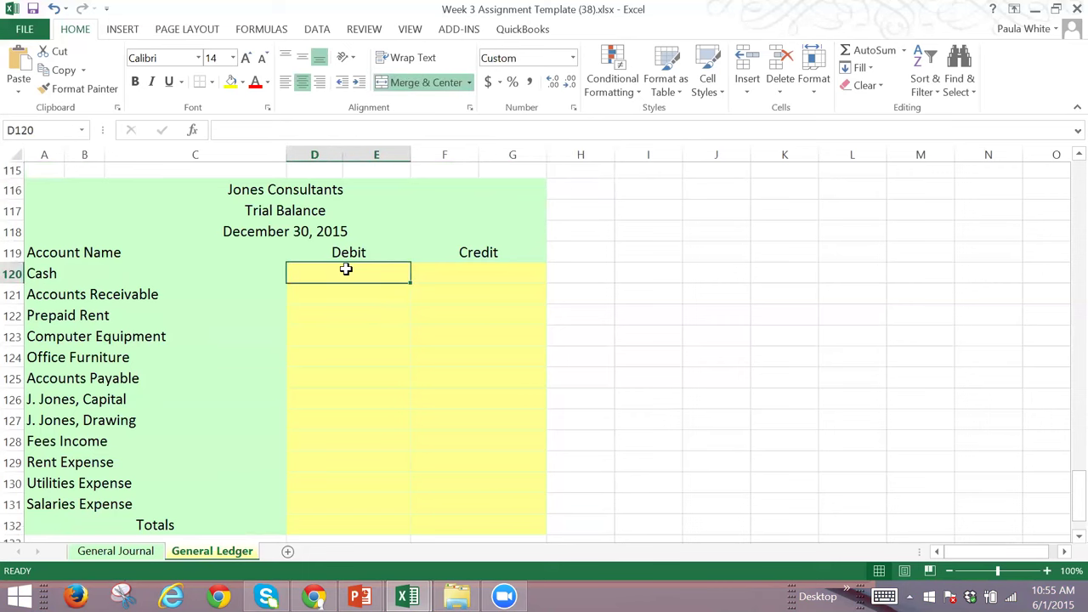
key("Up")
key("Up")
key("Up")
key("Up")
key("Up")
key("Up")
key("Up")
key("Up")
key("Up")
key("Up")
key("Up")
key("Up")
key("Up")
key("Up")
key("Up")
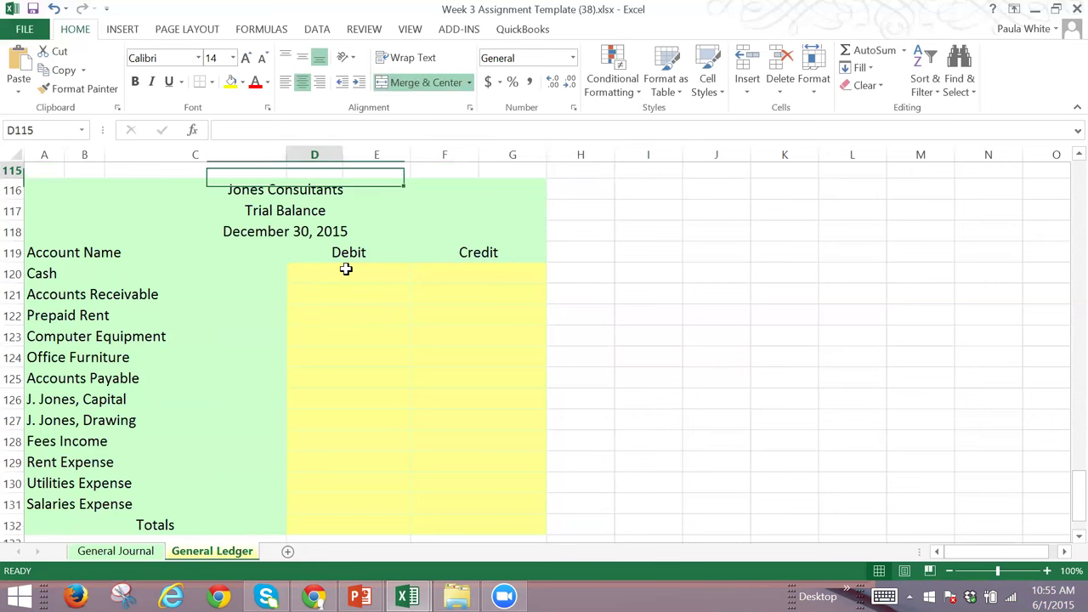
scroll(346, 269, "up", 6)
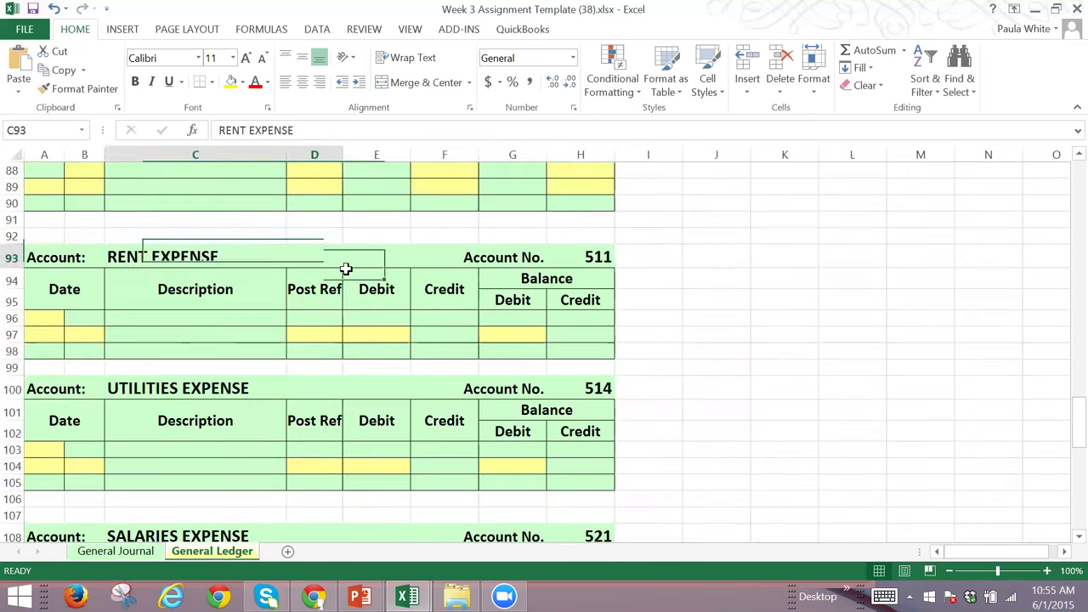
key("Down")
key("Down")
key("Down")
key("Down")
key("Down")
key("Down")
key("Down")
key("Down")
key("Down")
key("Down")
key("Down")
key("Down")
key("Down")
key("Down")
key("Down")
key("Down")
key("Down")
key("Down")
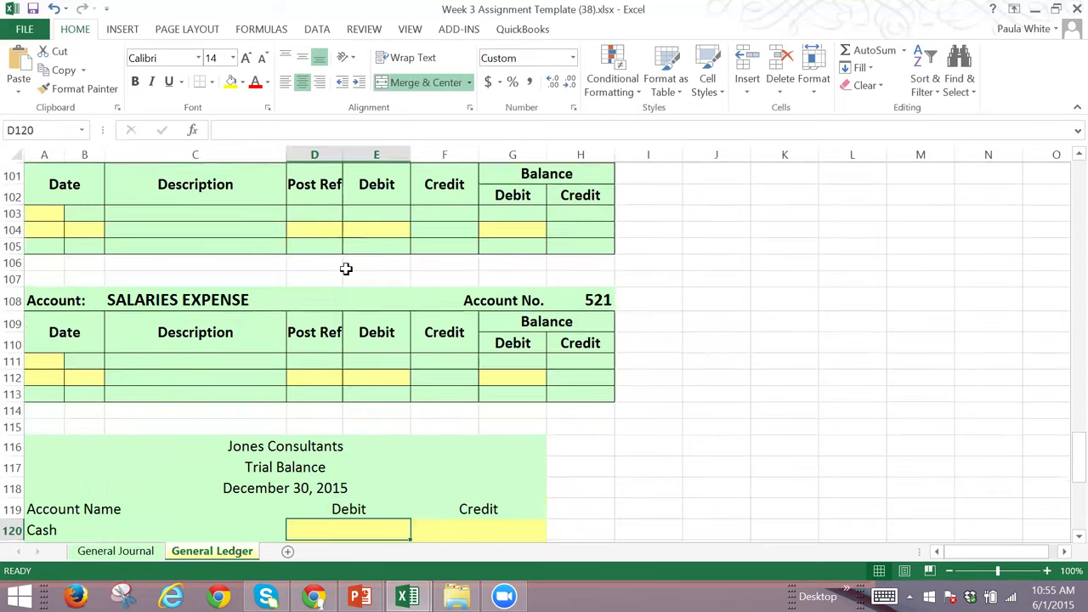
key("Up")
key("Up")
key("Up")
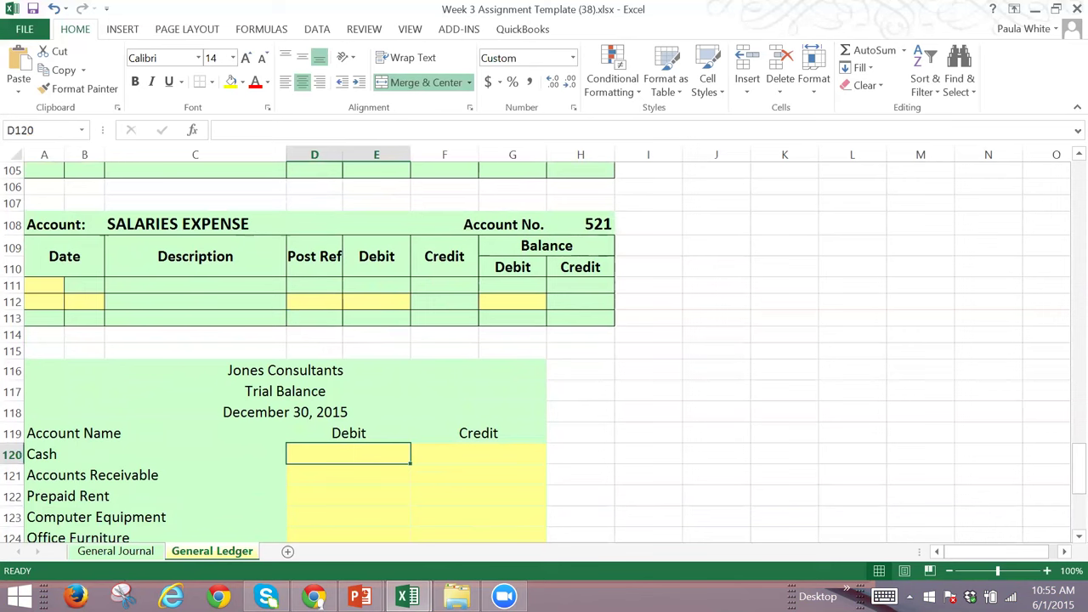
type("=")
key("Up")
key("Up")
key("Up")
key("Up")
key("Up")
key("Up")
key("Up")
key("Up")
key("Up")
key("Up")
key("Up")
key("Up")
key("Up")
key("Up")
key("Up")
key("Up")
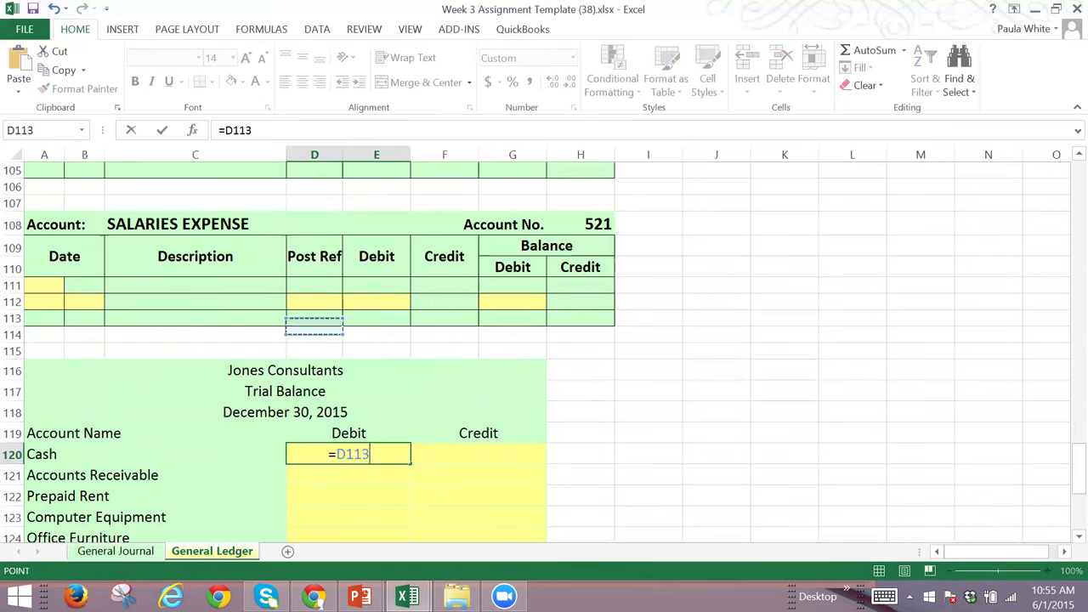
key("Up")
key("Up")
key("Up")
key("Up")
key("Up")
key("Up")
key("Up")
key("Up")
key("Up")
key("Up")
key("Up")
key("Up")
key("Up")
key("Up")
key("Up")
key("Up")
key("Up")
key("Up")
key("Up")
key("Up")
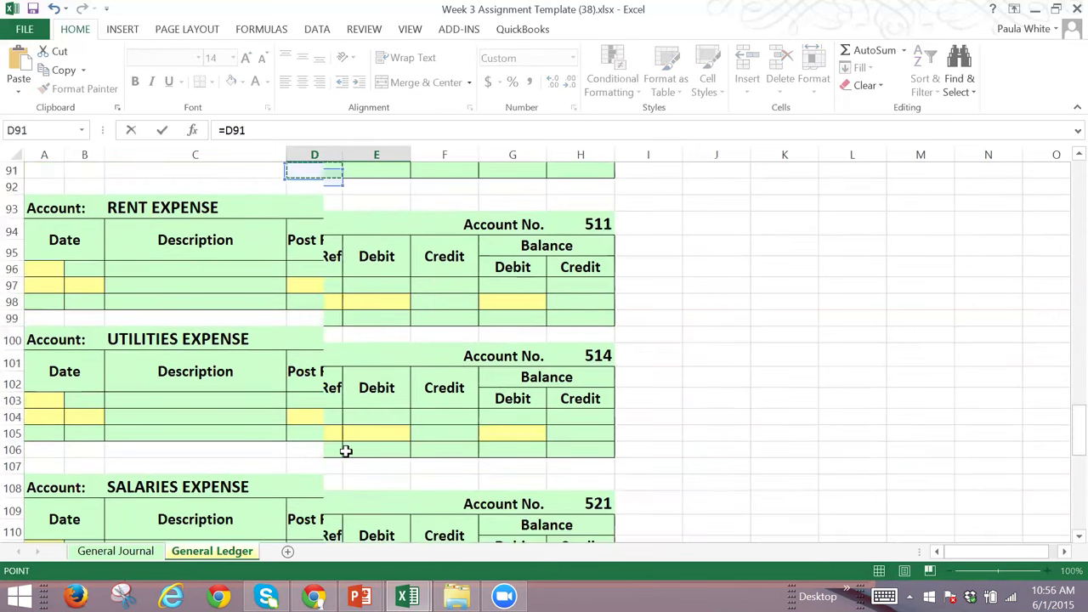
key("Up")
key("Up")
key("Up")
key("Up")
key("Up")
key("Up")
key("Up")
key("Up")
key("Up")
key("Up")
key("Up")
key("Up")
key("Up")
key("Up")
key("Up")
key("Up")
key("Up")
key("Up")
key("Up")
key("Up")
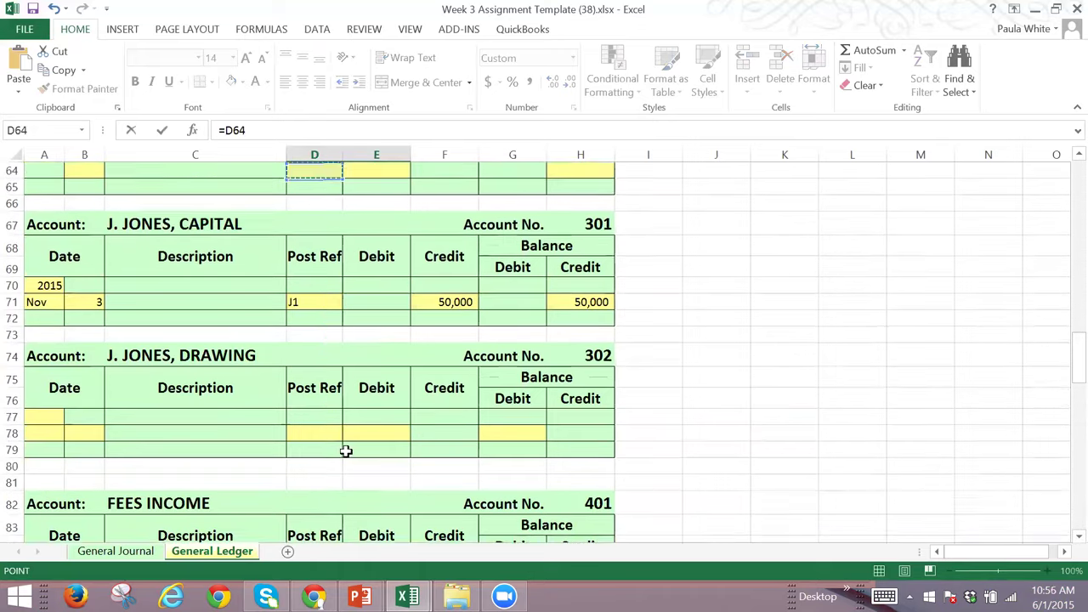
key("Up")
key("Up")
key("Up")
key("Up")
key("Up")
key("Up")
key("Up")
key("Up")
key("Up")
key("Up")
key("Up")
key("Up")
key("Up")
key("Up")
key("Up")
key("Up")
key("Up")
key("Up")
key("Up")
key("Up")
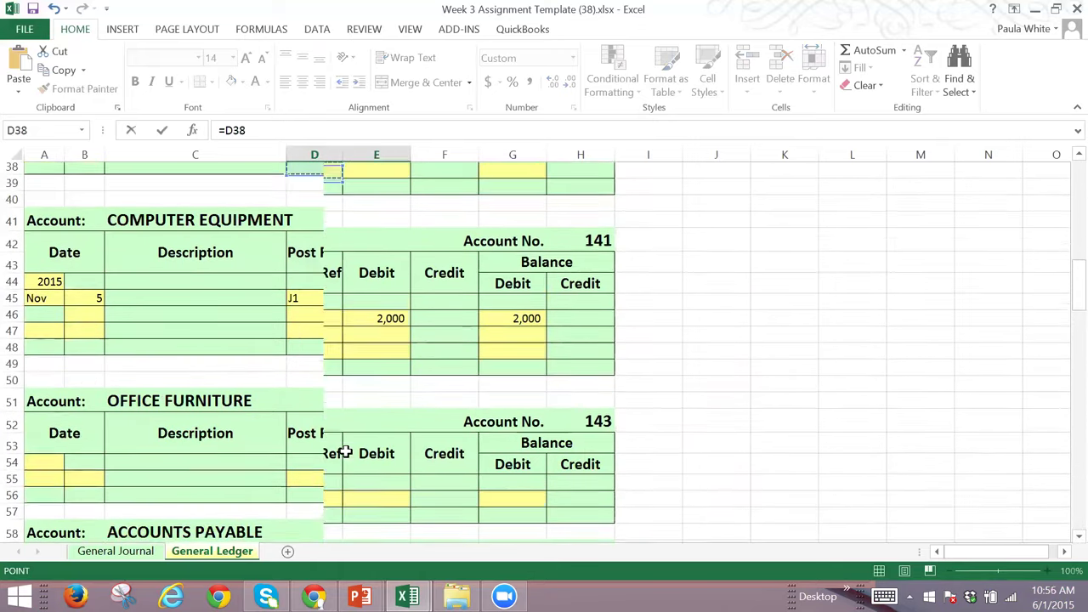
key("Up")
key("Up")
key("Up")
key("Up")
key("Up")
key("Up")
key("Up")
key("Up")
key("Up")
key("Up")
key("Up")
key("Up")
key("Up")
key("Up")
key("Up")
key("Up")
key("Up")
key("Up")
key("Up")
key("Up")
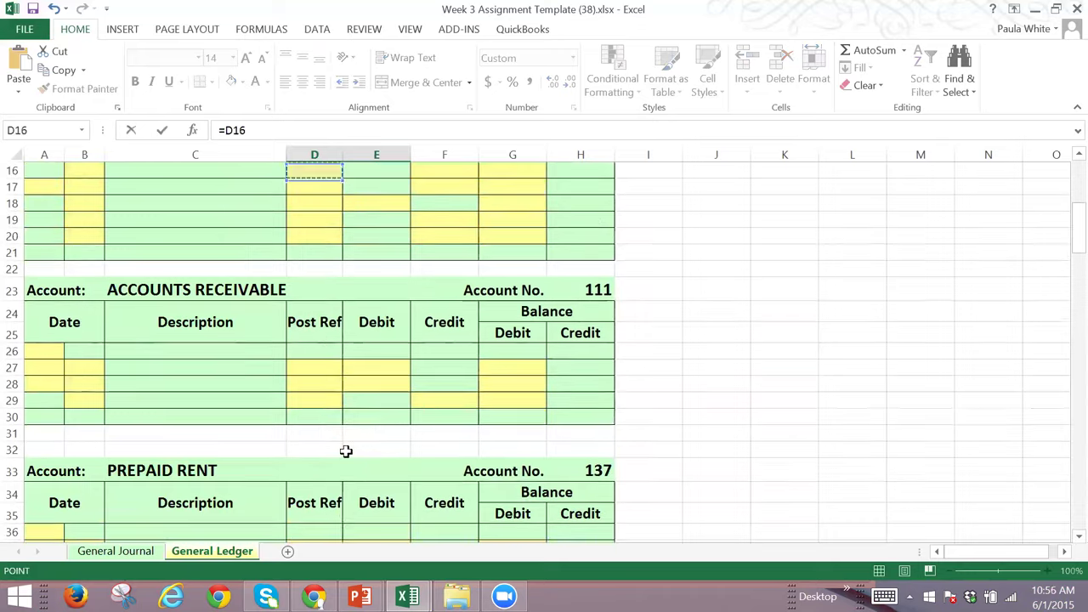
key("Down")
key("Down")
key("Down")
key("Down")
key("Down")
key("Down")
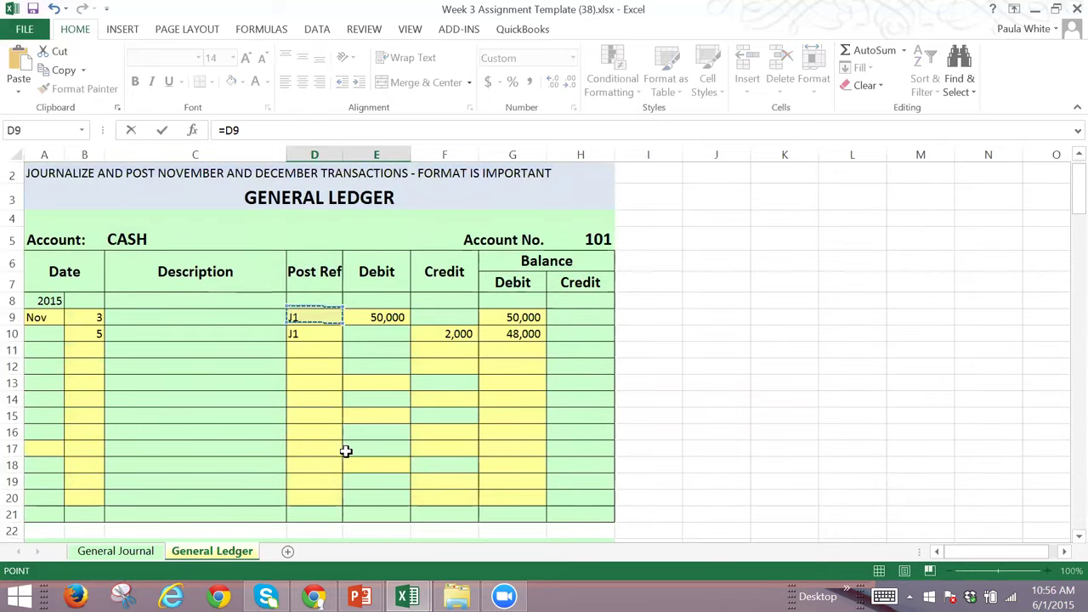
key("Right")
key("Right")
key("Right")
key("Down")
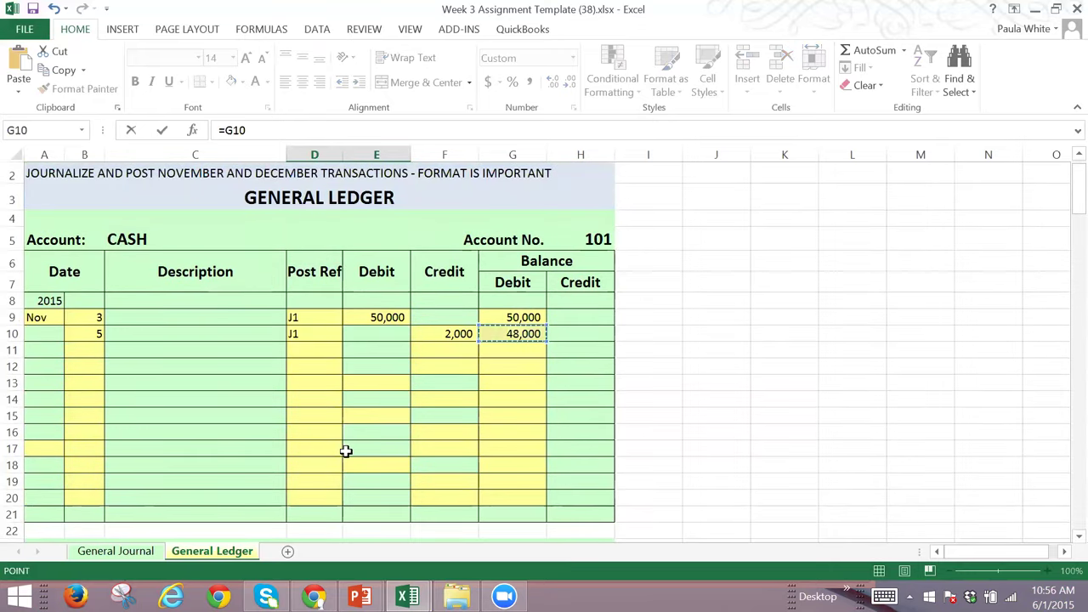
key("Return")
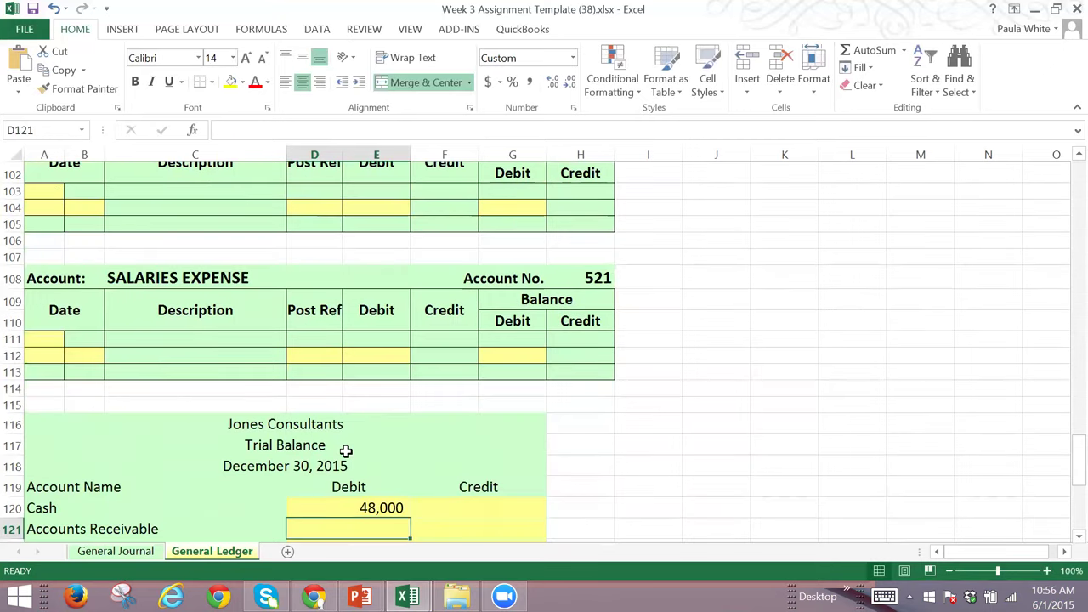
key("Up")
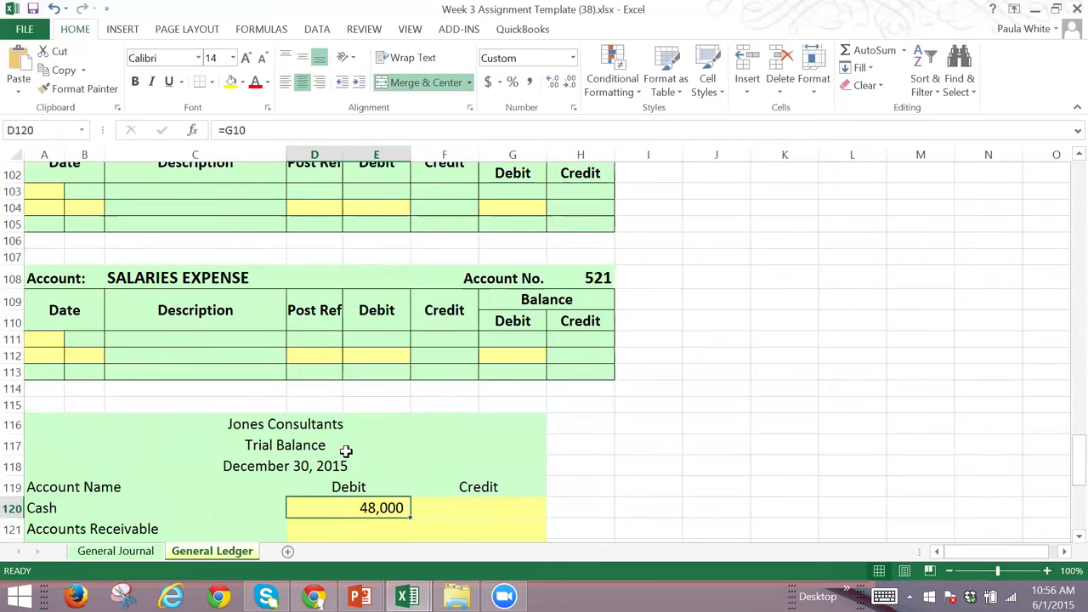
Step: Enter a 2,000 Computer Equipment debit in D123 and a 50,000 J. Jones, Capital credit in F126
key("Left")
key("Page_Up")
key("Page_Up")
key("Page_Up")
key("Page_Up")
key("Page_Up")
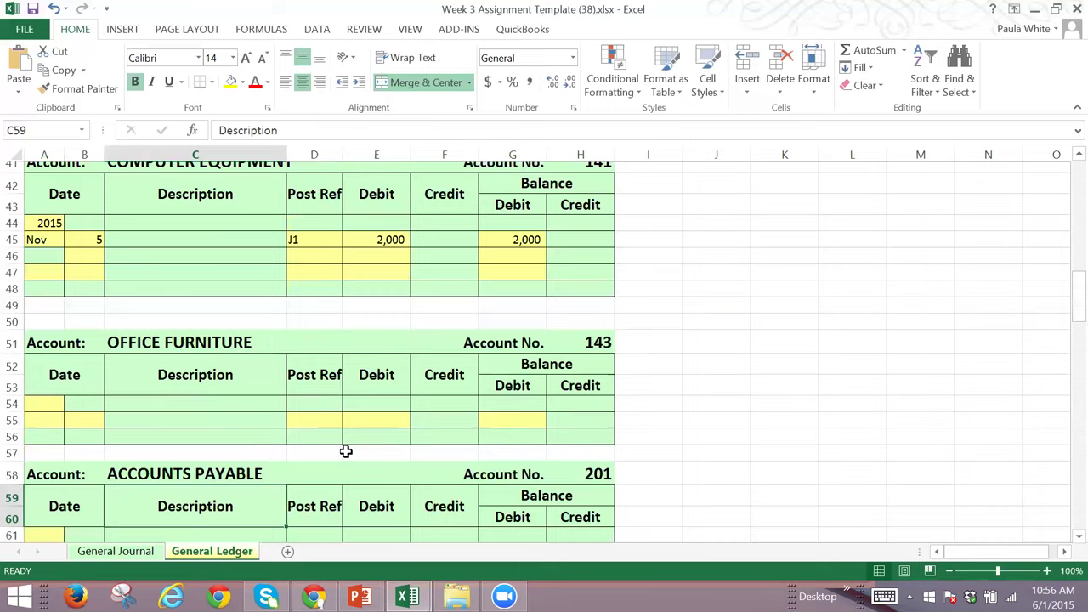
key("Down")
key("Down")
key("Down")
key("Down")
key("Down")
key("Down")
key("Down")
key("Down")
key("Down")
key("Down")
key("Down")
key("Down")
key("Down")
key("Down")
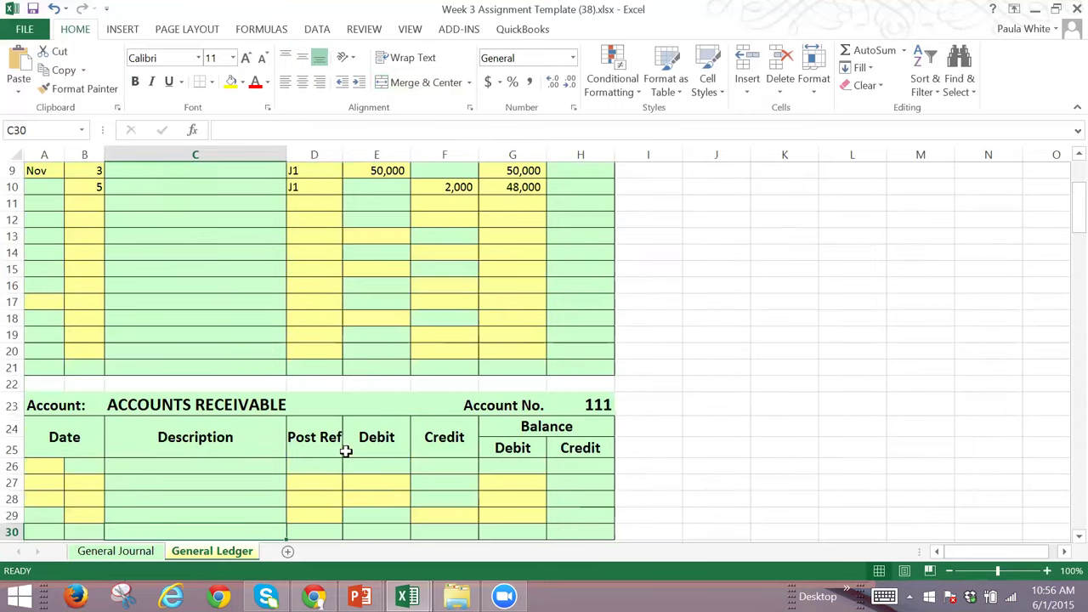
key("Down")
key("Down")
key("Down")
key("Down")
key("Down")
key("Down")
key("Down")
key("Down")
key("Down")
key("Down")
key("Down")
key("Down")
key("Down")
key("Down")
key("Down")
key("Down")
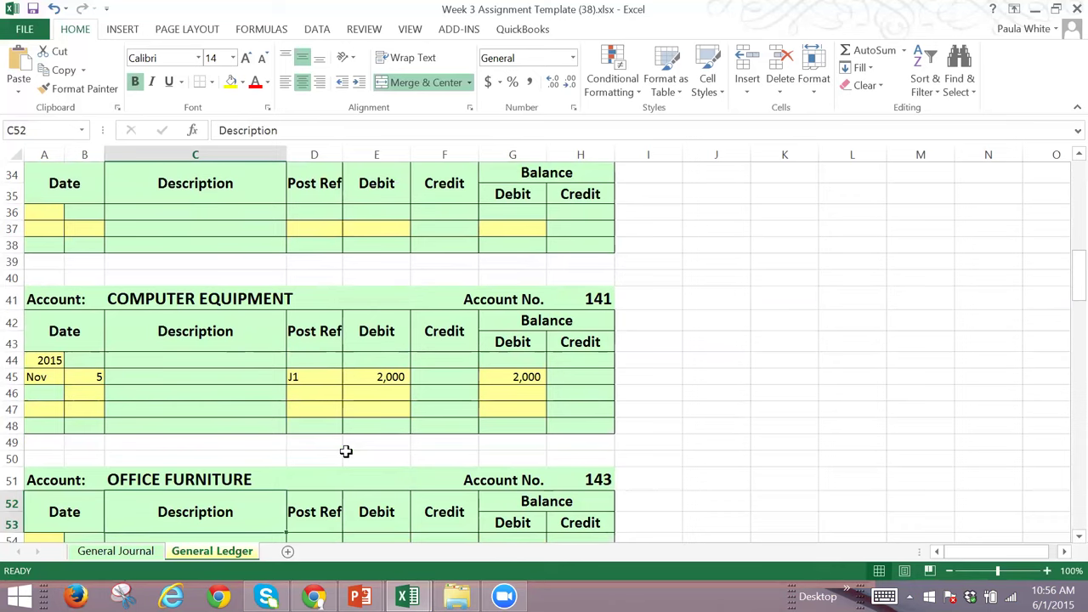
key("Down")
key("Down")
key("Down")
key("Down")
key("Down")
key("Down")
key("Down")
key("Down")
key("Down")
key("Down")
key("Down")
key("Down")
key("Down")
key("Down")
key("Down")
key("Down")
key("Down")
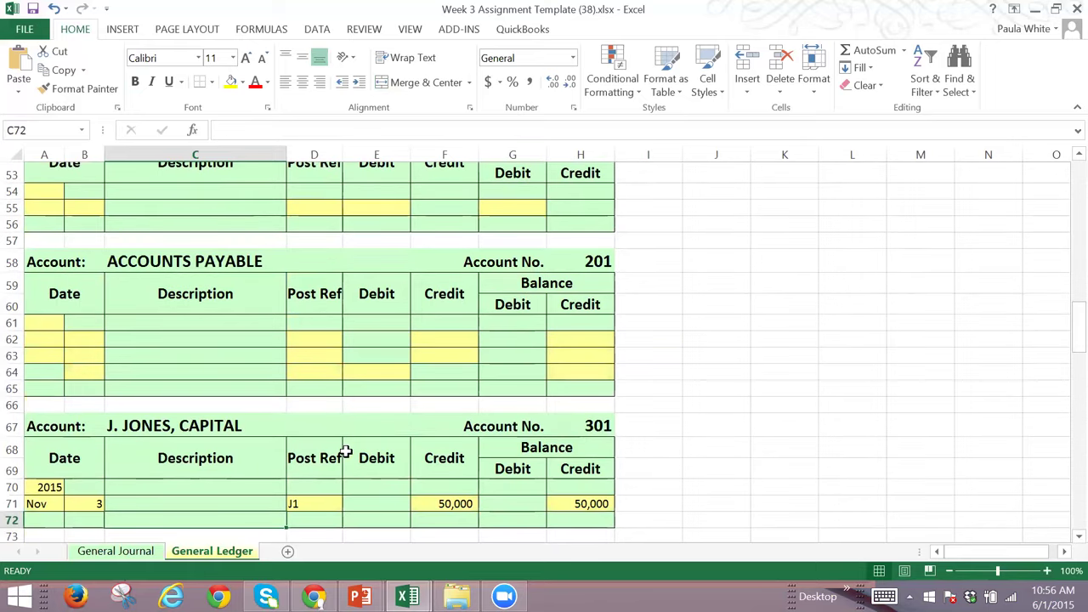
key("Down")
key("Down")
key("Down")
key("Down")
key("Down")
key("Down")
key("Down")
key("Down")
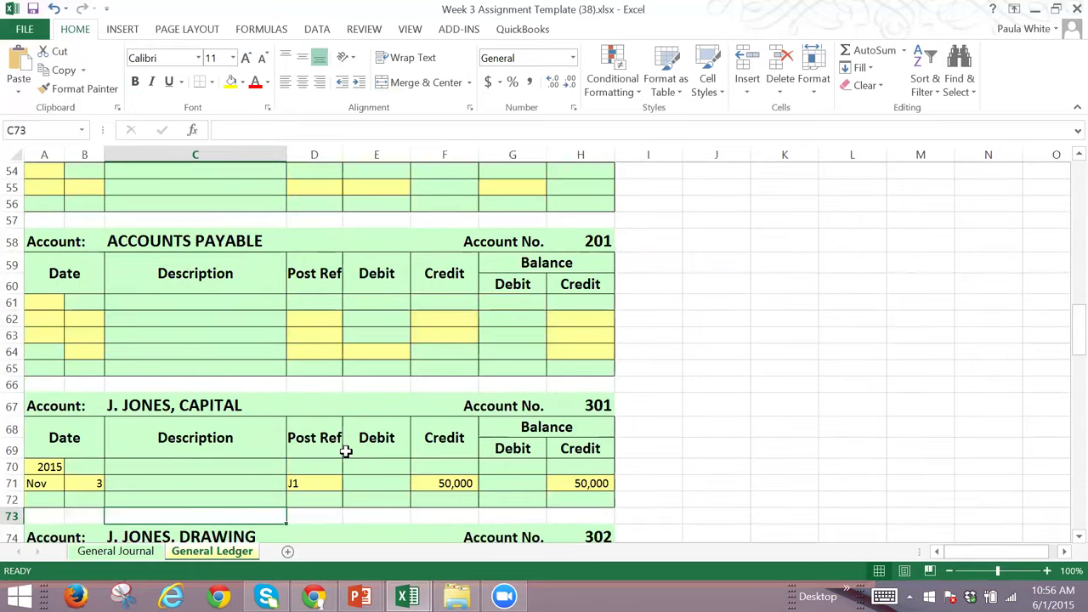
key("Down")
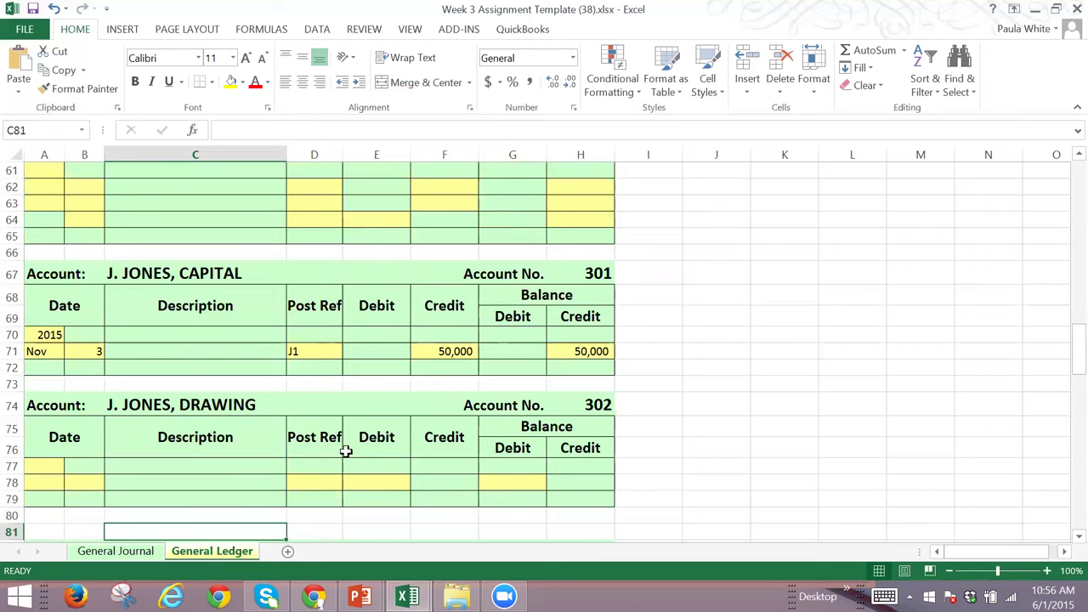
key("Down")
key("Down")
key("Down")
key("Down")
key("Down")
key("Down")
key("Down")
key("Down")
key("Down")
key("Down")
key("Down")
key("Down")
key("Down")
key("Down")
key("Down")
key("Down")
key("Down")
key("Down")
key("Down")
key("Down")
key("Down")
key("Down")
key("Down")
key("Down")
key("Down")
key("Down")
key("Down")
key("Down")
key("Down")
key("Down")
key("Down")
key("Down")
key("Down")
key("Down")
key("Down")
key("Down")
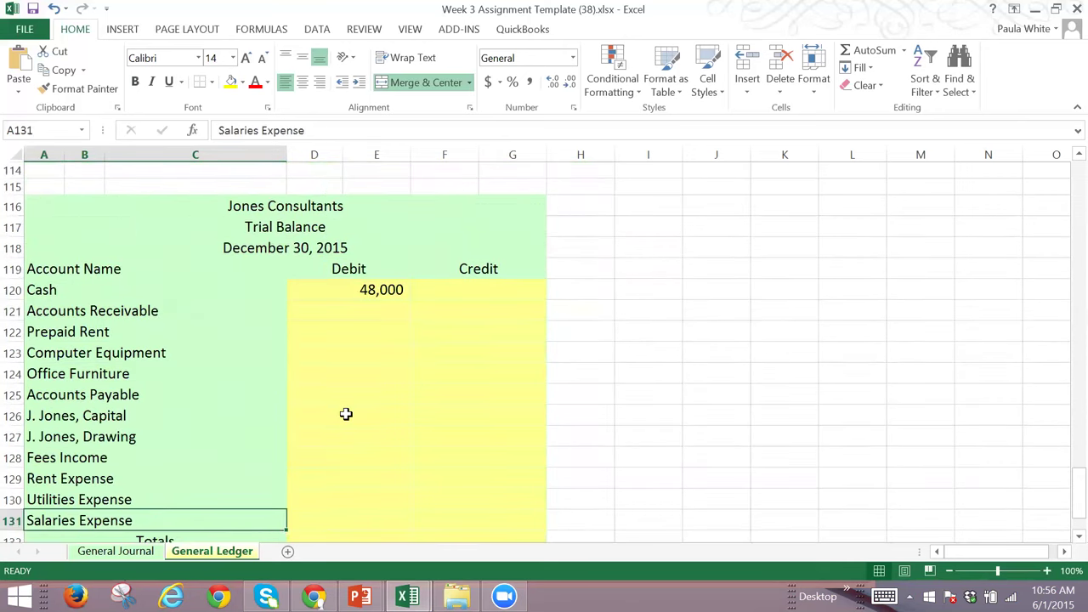
left_click(350, 353)
type("2000")
key("Tab")
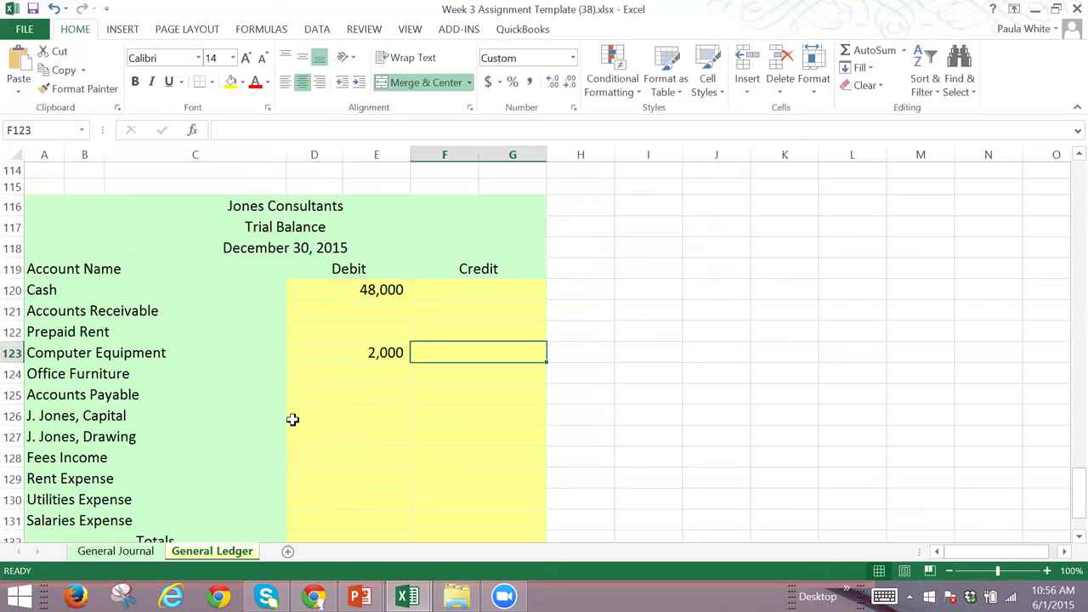
left_click(475, 419)
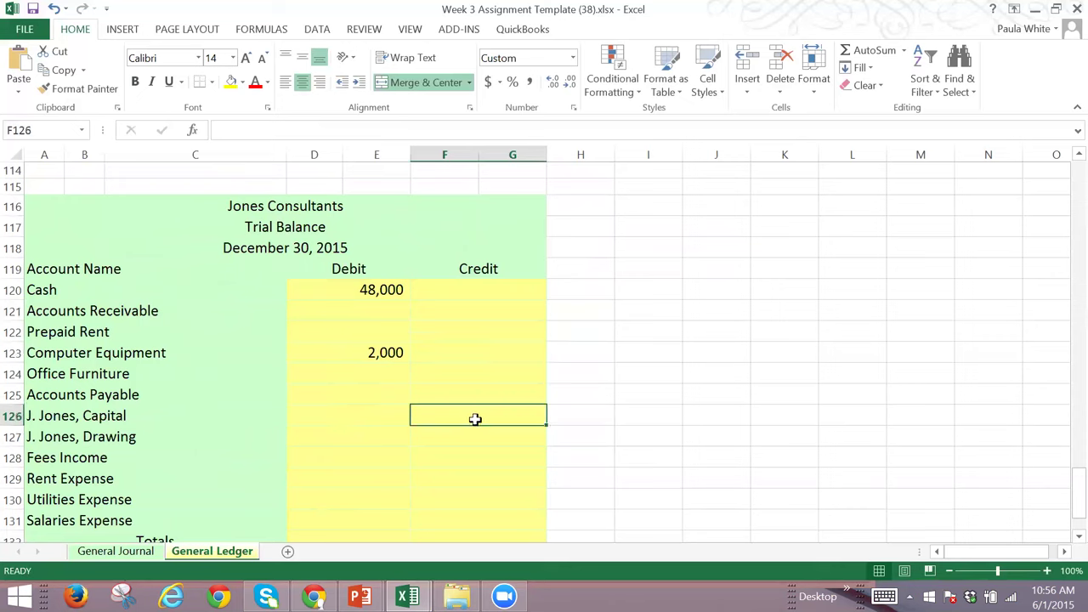
type("50000")
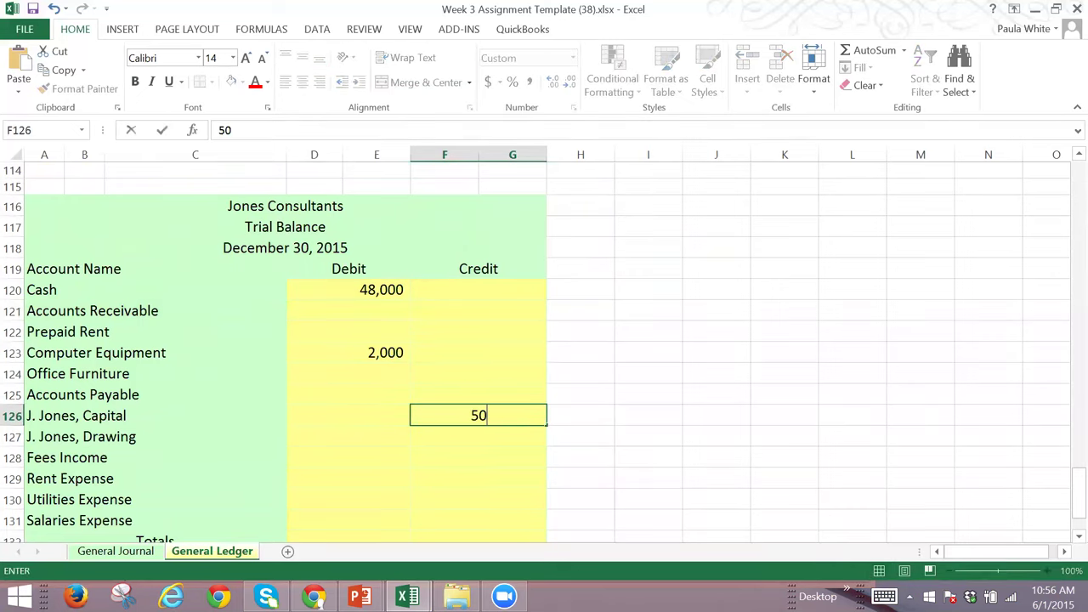
Step: Confirm the 50,000 capital credit and AutoSum D120:E131 into D132, totalling 50,000
key("Return")
key("Return")
key("Return")
key("Return")
key("Return")
key("Return")
key("Return")
key("Return")
key("Return")
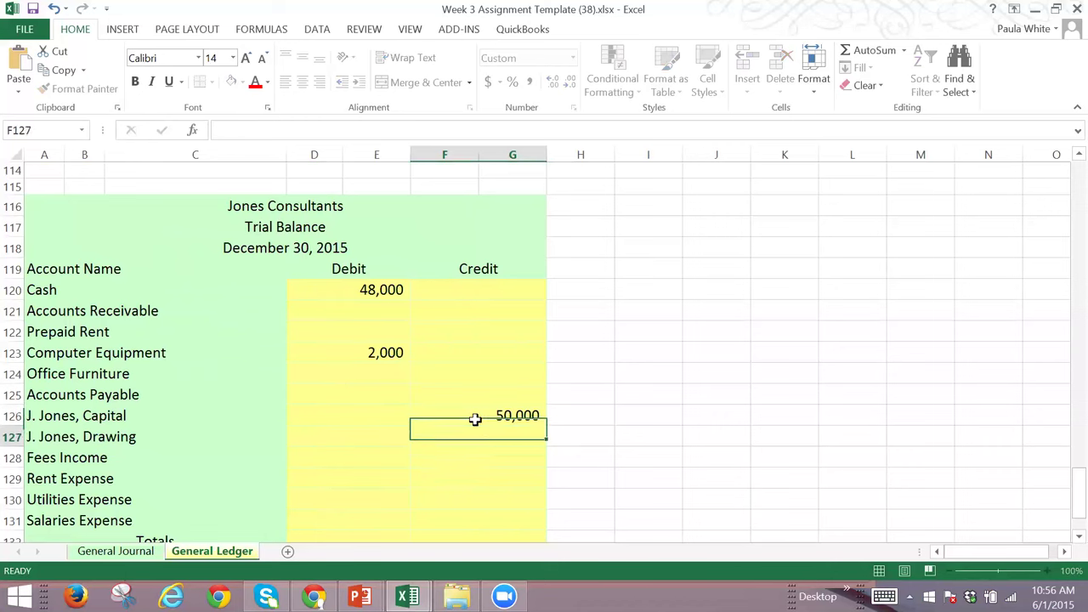
key("Up")
key("Up")
key("Up")
key("Left")
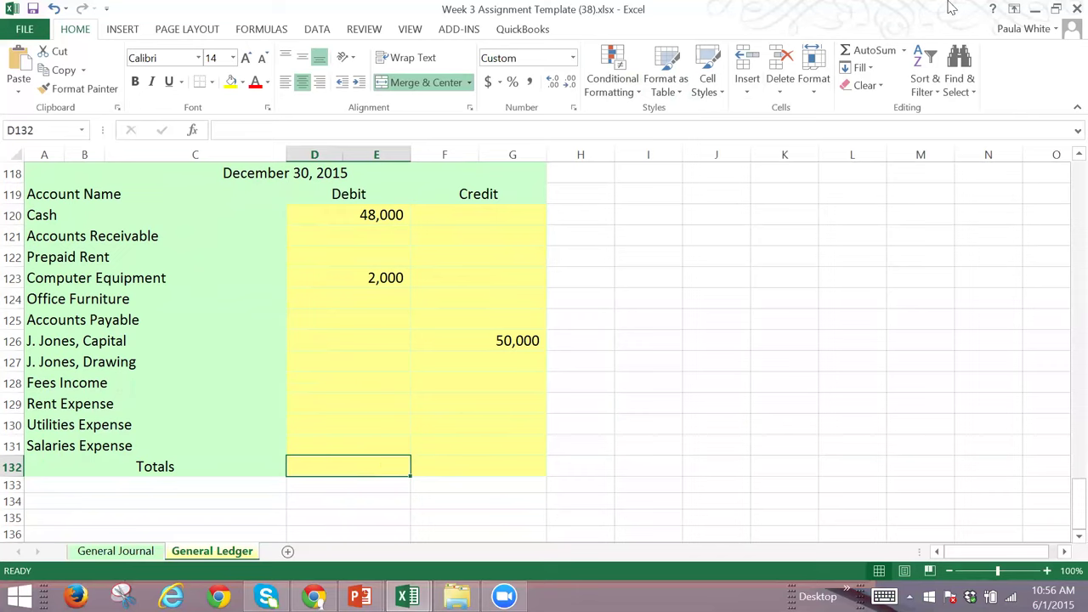
left_click(873, 51)
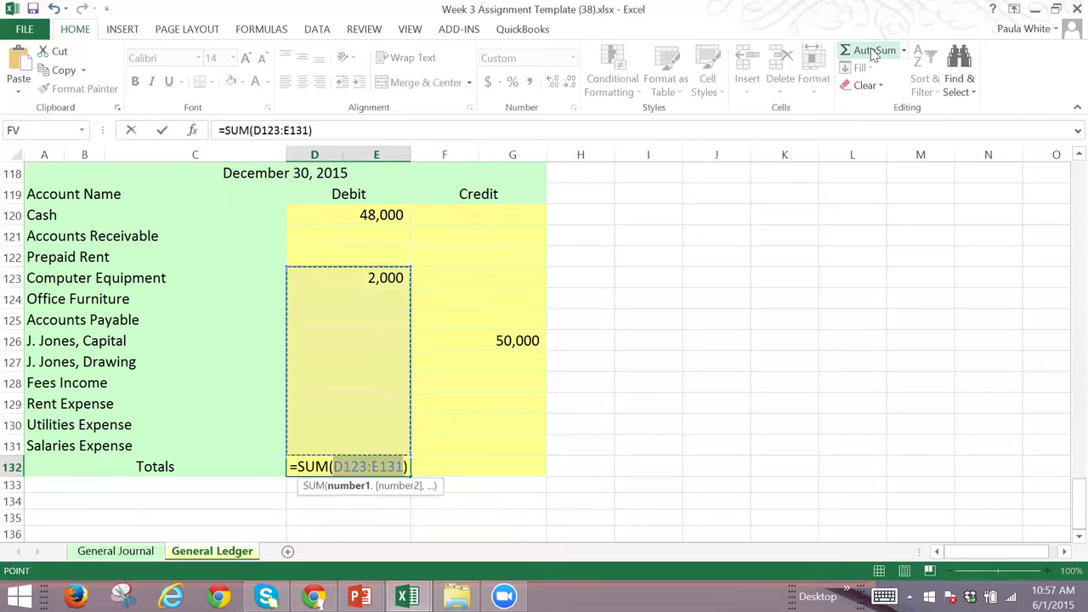
left_click_drag(365, 215, 374, 443)
key("Return")
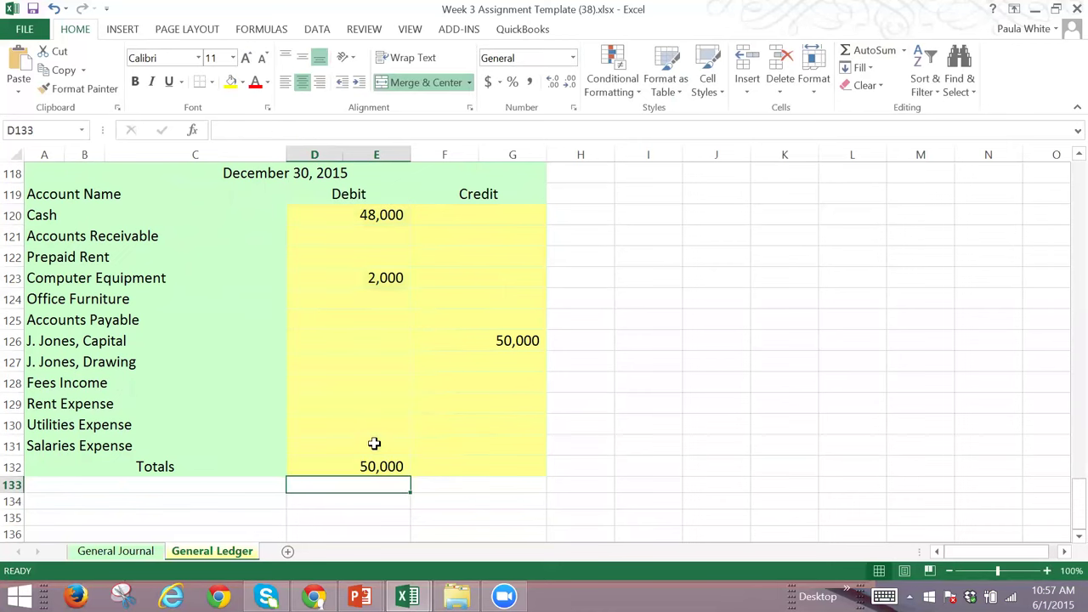
key("Up")
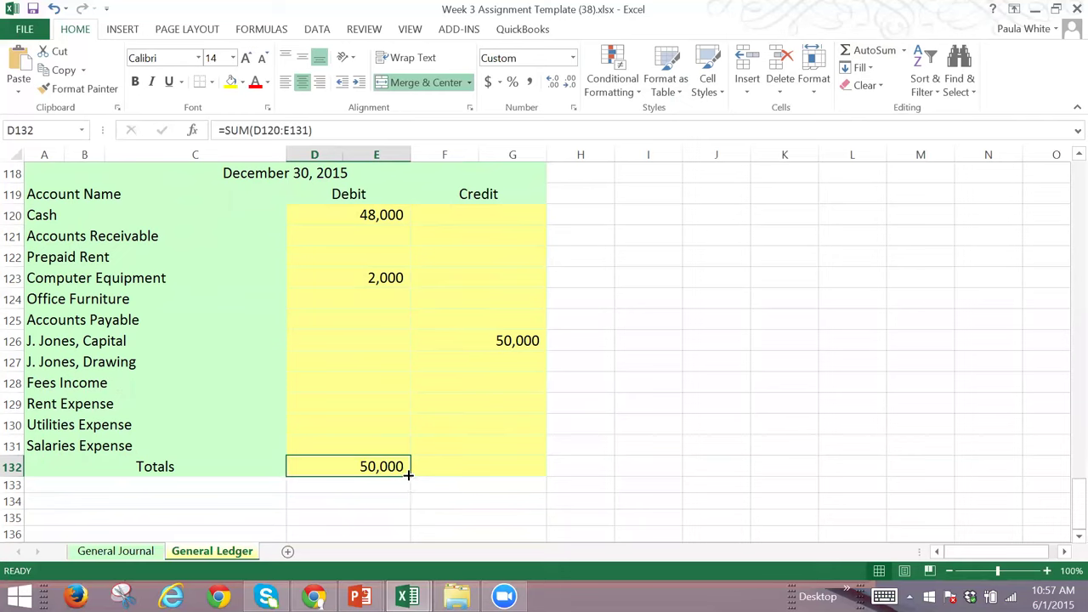
Step: Copy the Debit total SUM formula across to the Credit Totals cell, showing 50,000
left_click_drag(408, 476, 469, 486)
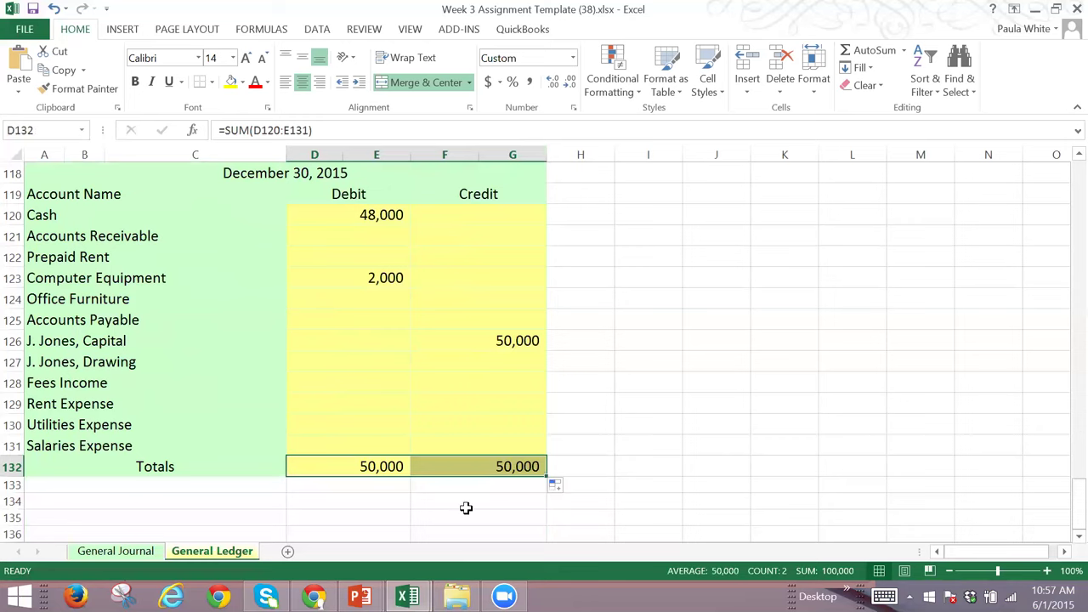
left_click(464, 502)
left_click(456, 467)
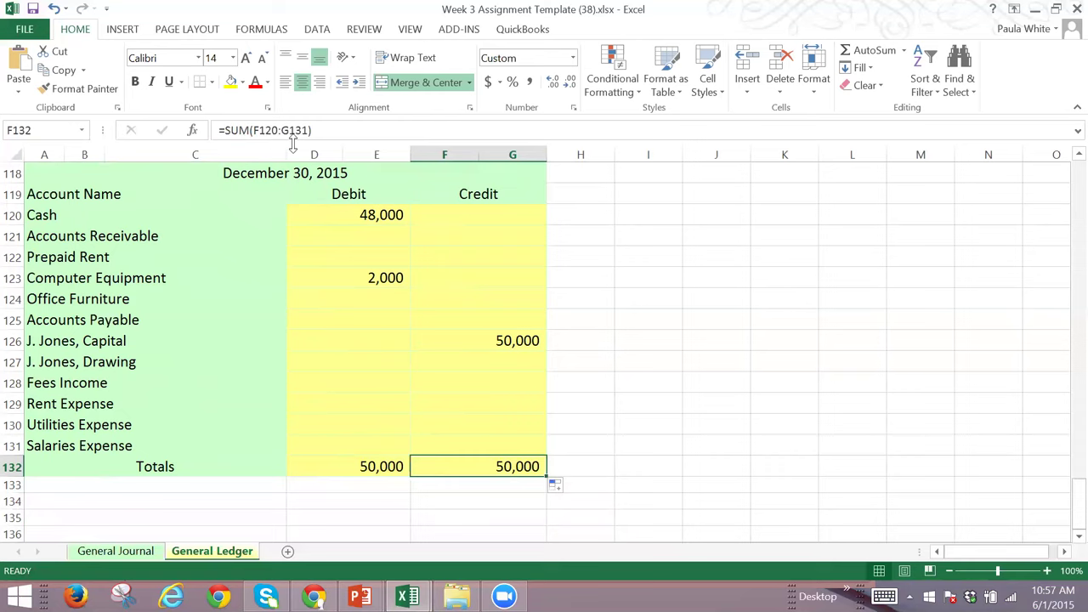
left_click(371, 466)
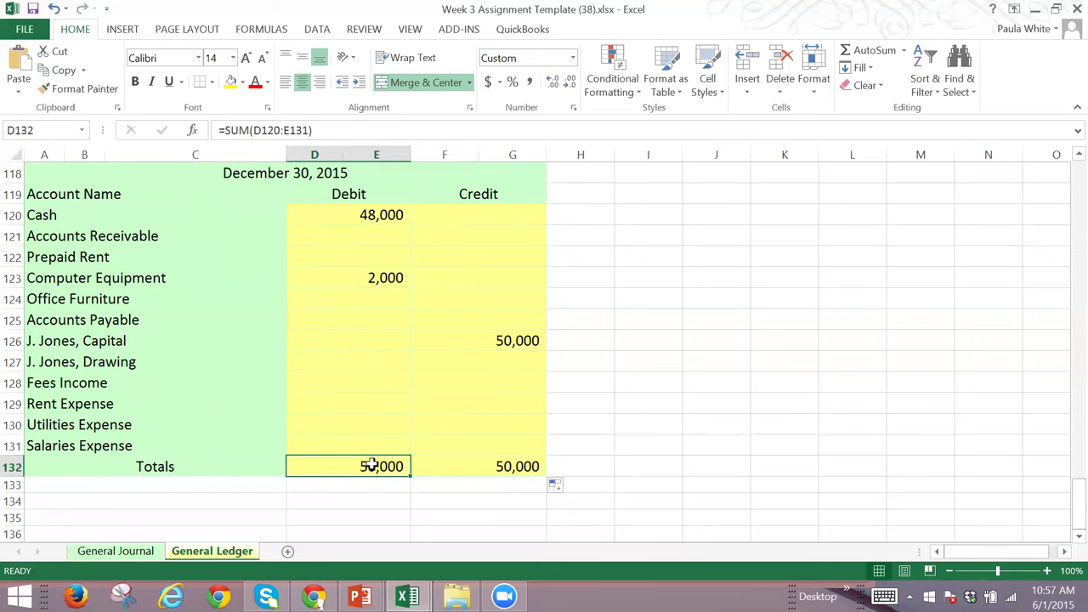
Step: Compare the Cash debit formula and the debit and credit total formulas
left_click(380, 217)
left_click(510, 468)
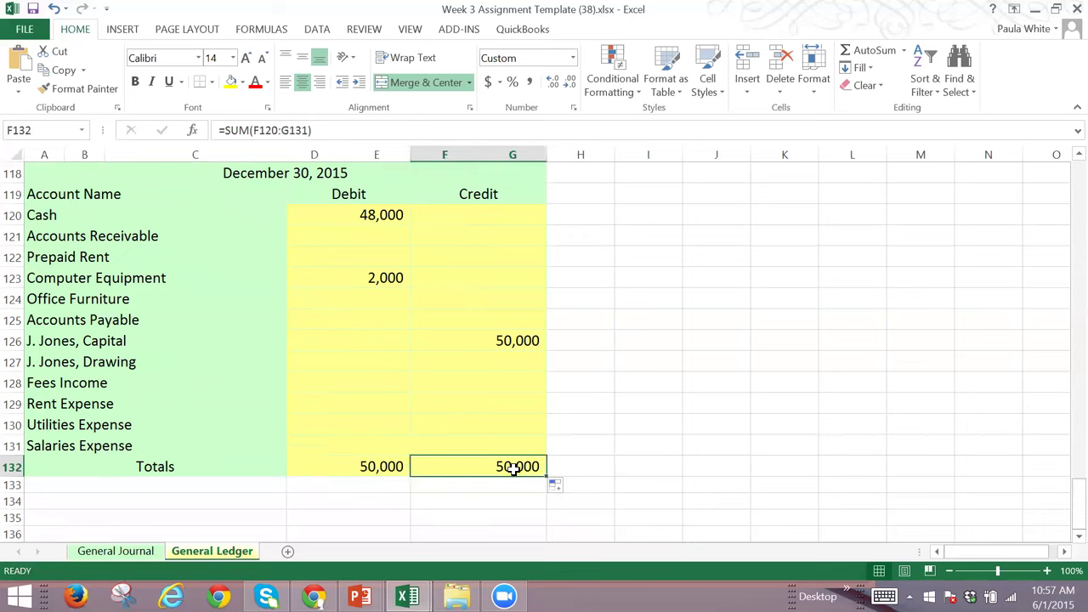
left_click(351, 464)
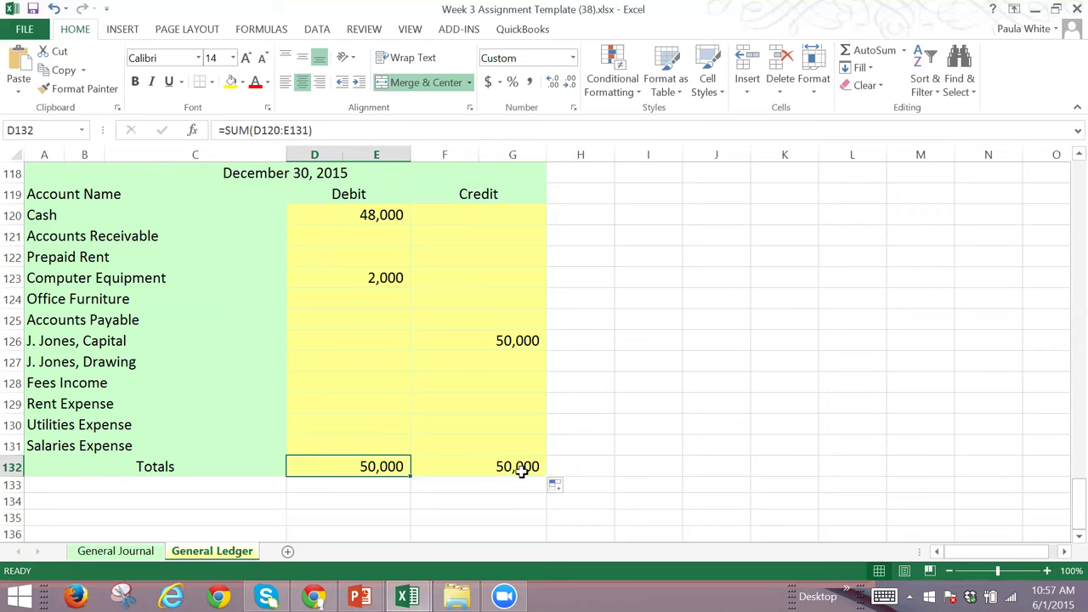
left_click(493, 468)
left_click(367, 465)
left_click(515, 466)
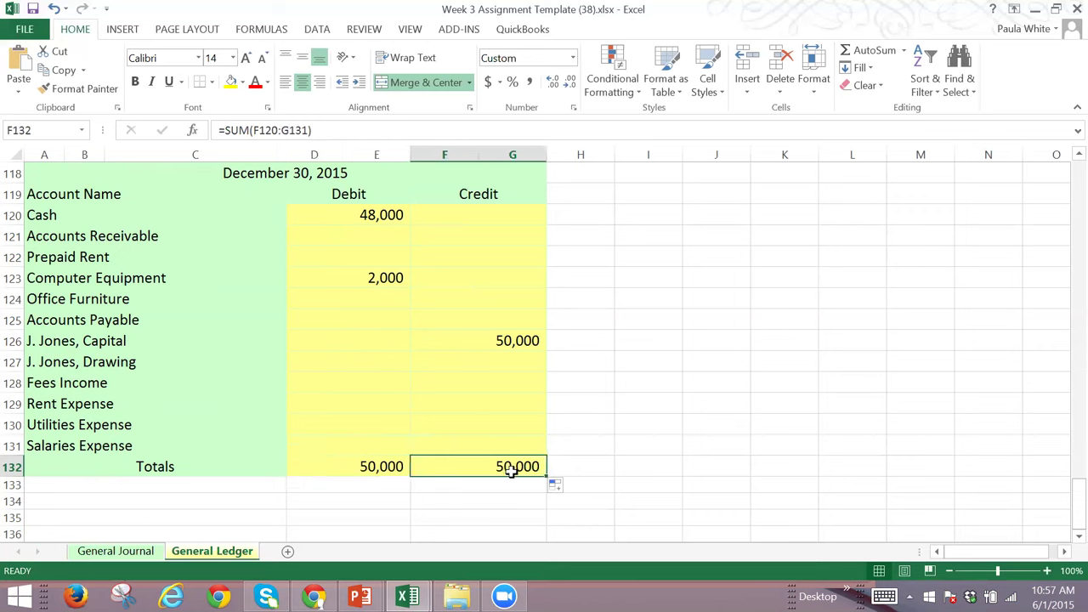
left_click(474, 519)
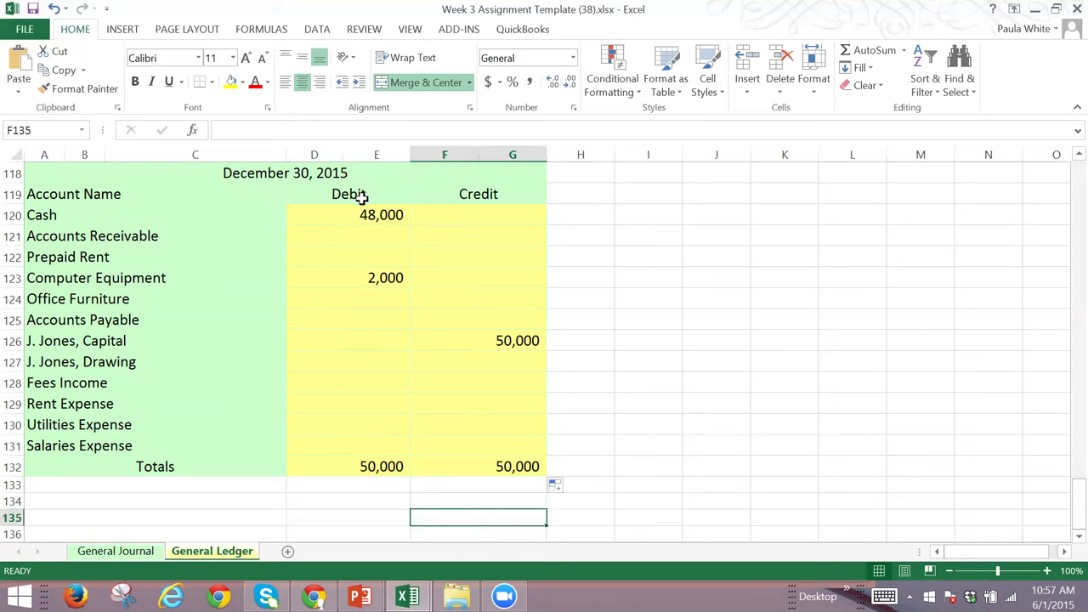
left_click_drag(364, 213, 481, 324)
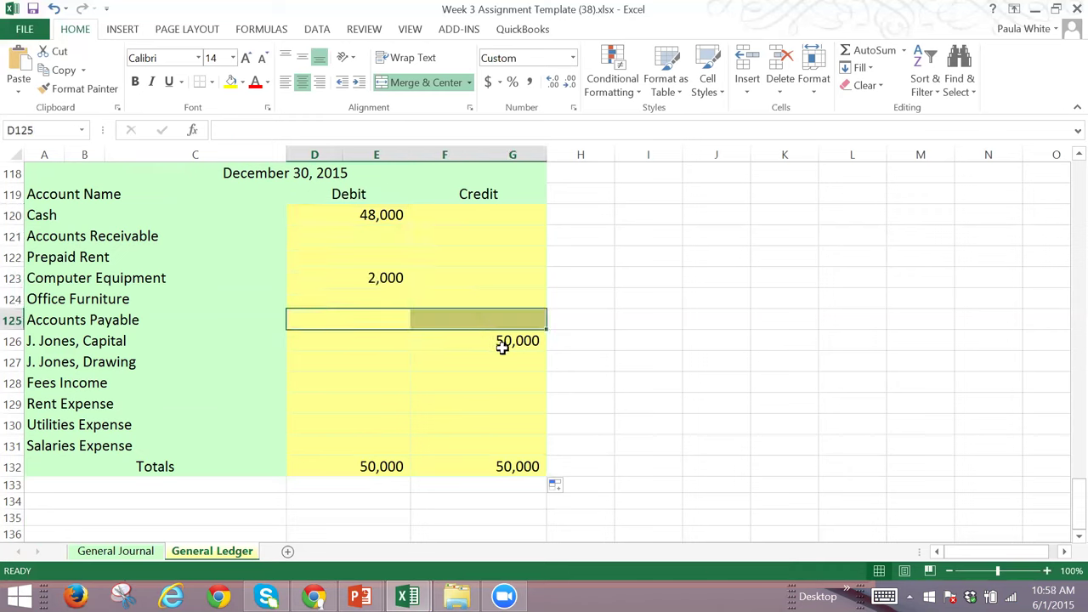
left_click(508, 345)
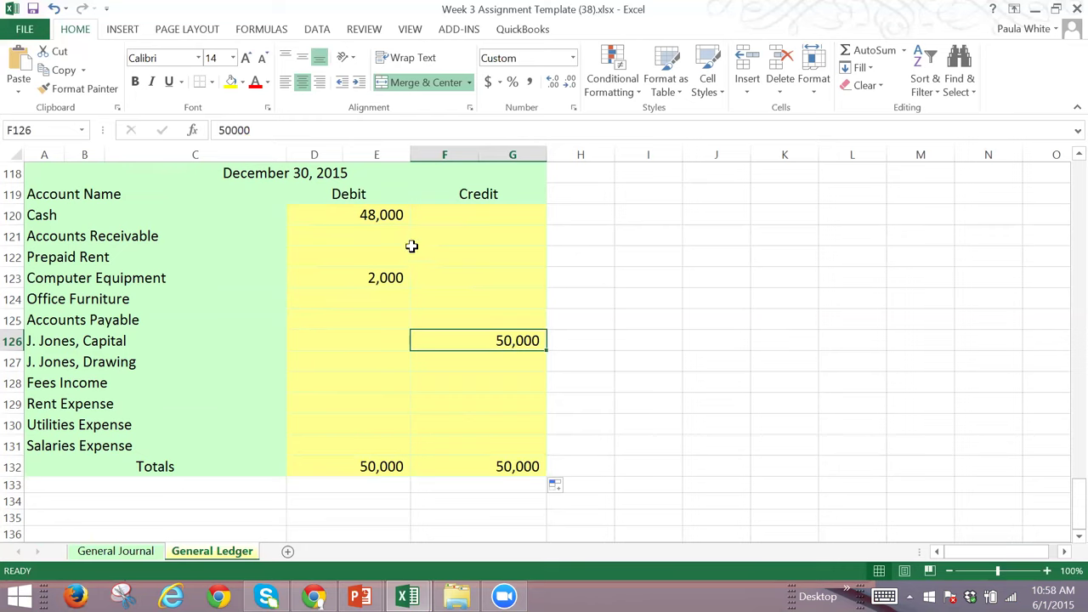
left_click_drag(387, 216, 388, 279)
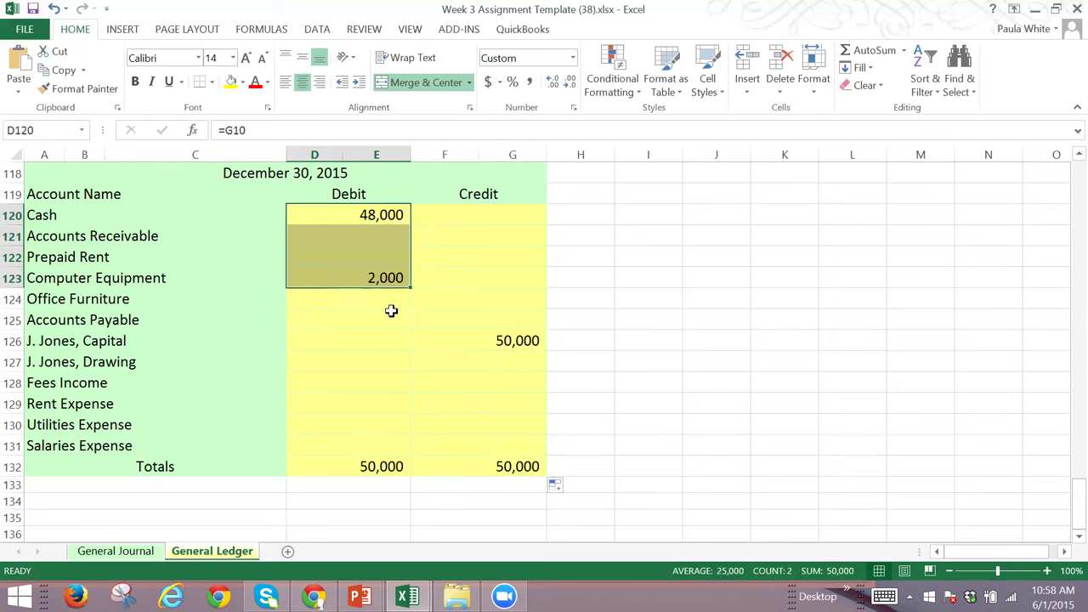
left_click(381, 301)
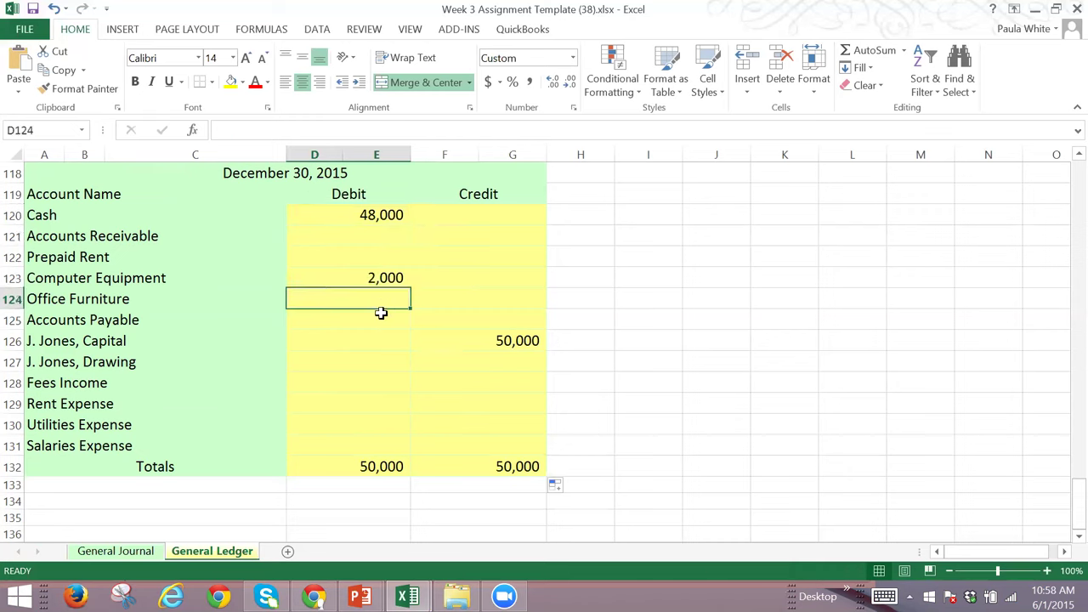
left_click_drag(377, 318, 524, 439)
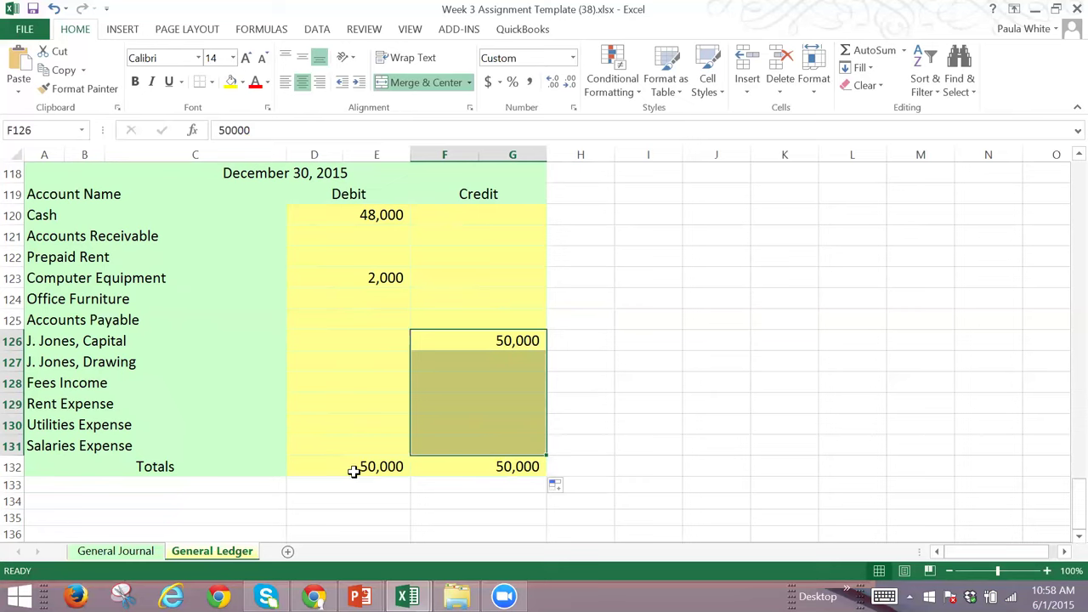
left_click(369, 472)
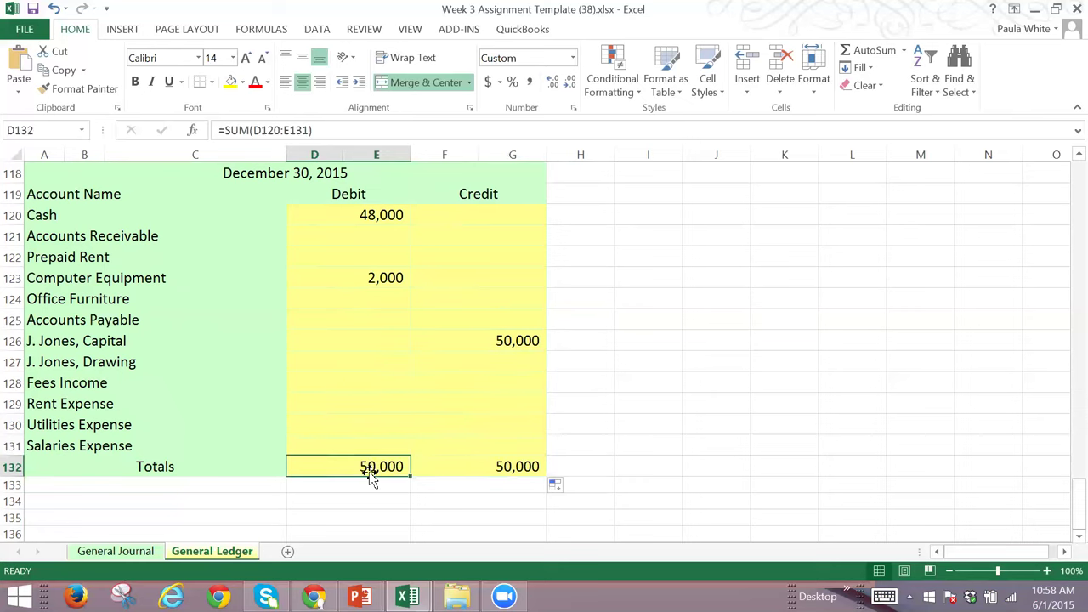
left_click(506, 470)
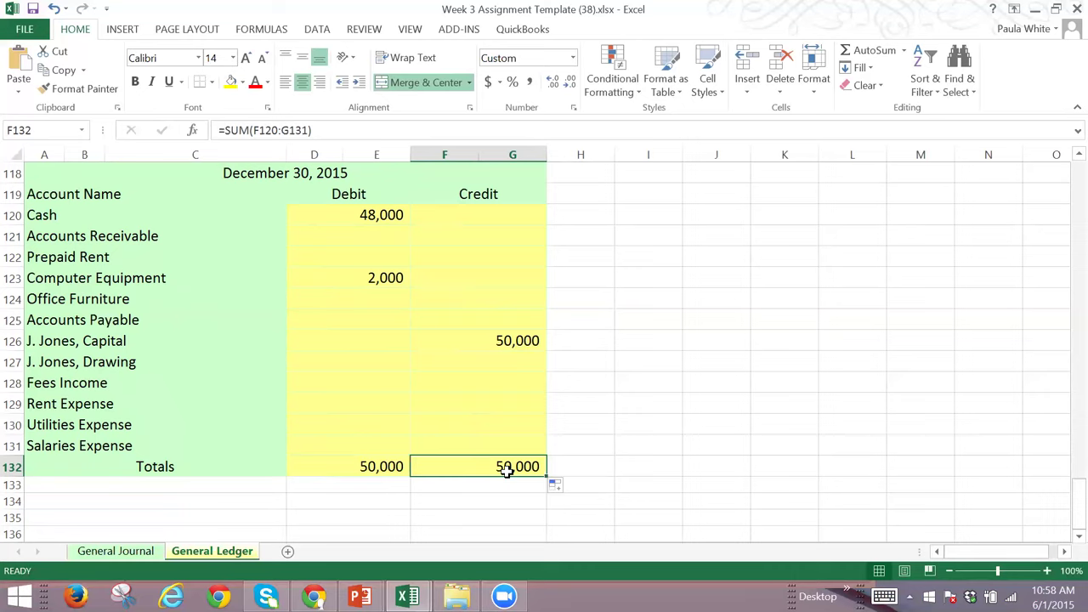
key("Left")
key("Right")
key("Left")
key("Right")
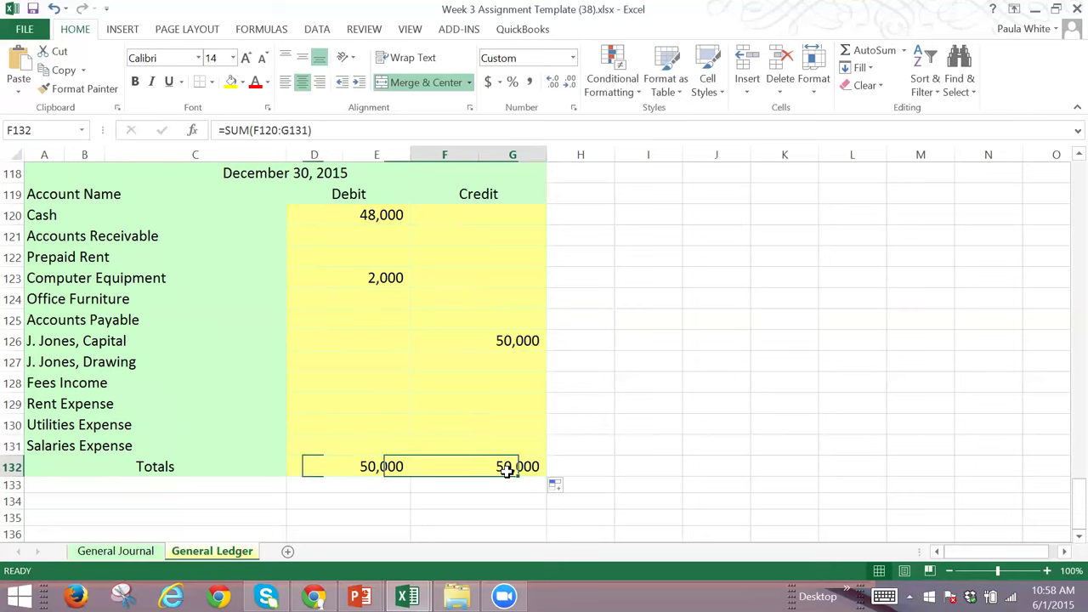
key("Left")
key("Right")
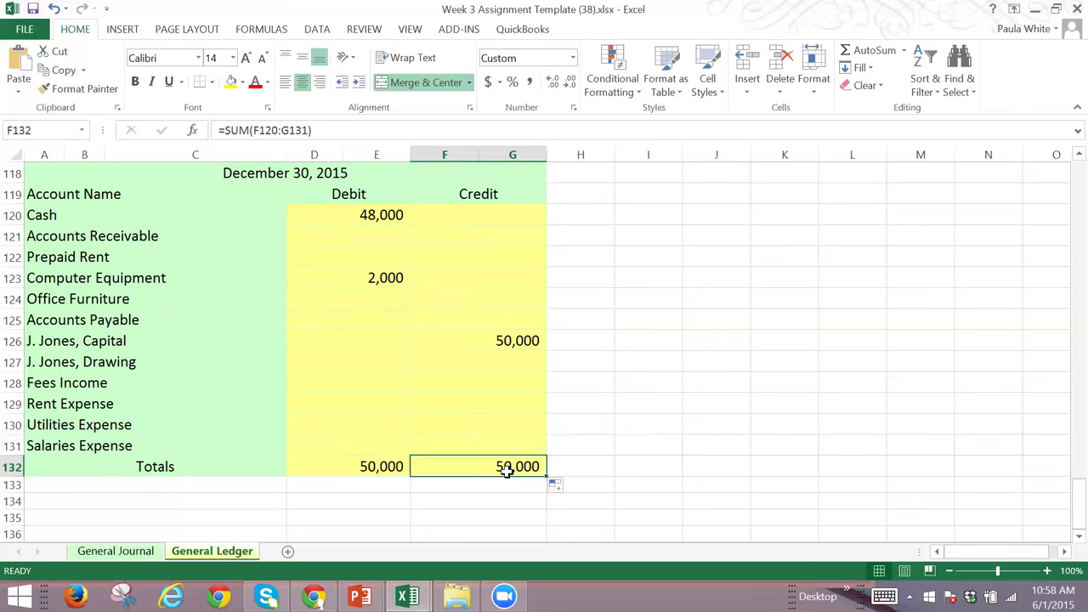
left_click(371, 503)
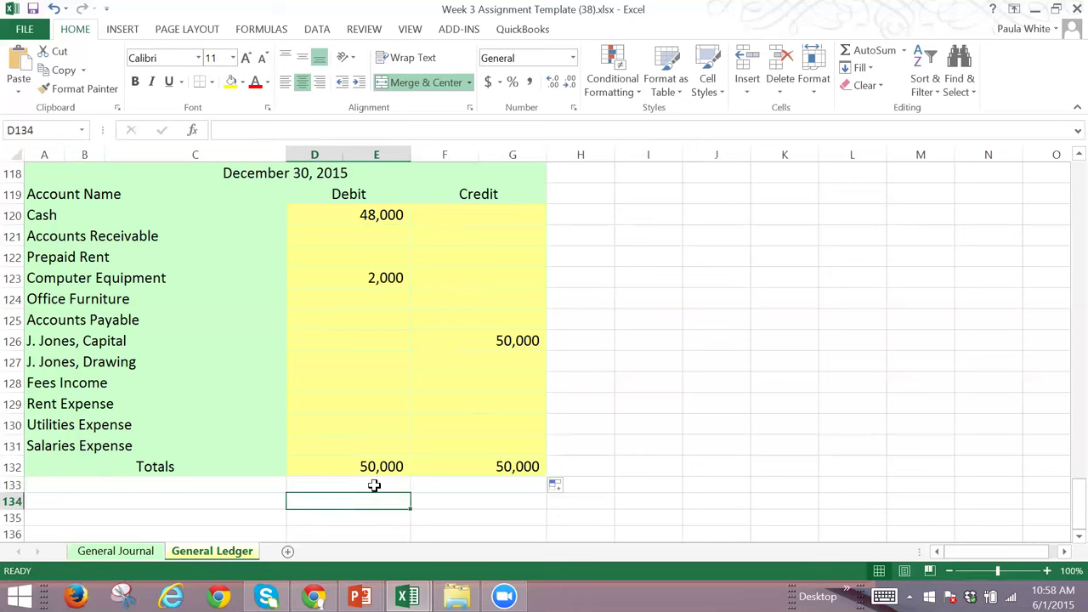
left_click_drag(376, 467, 489, 468)
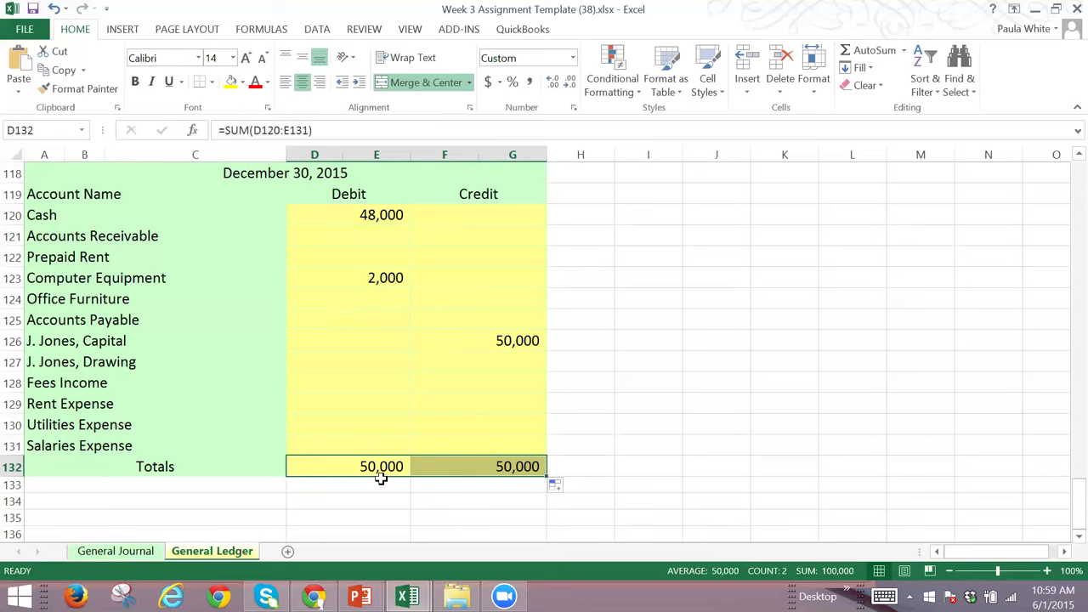
Step: Change the Computer Equipment debit in D123 to 200
left_click(376, 278)
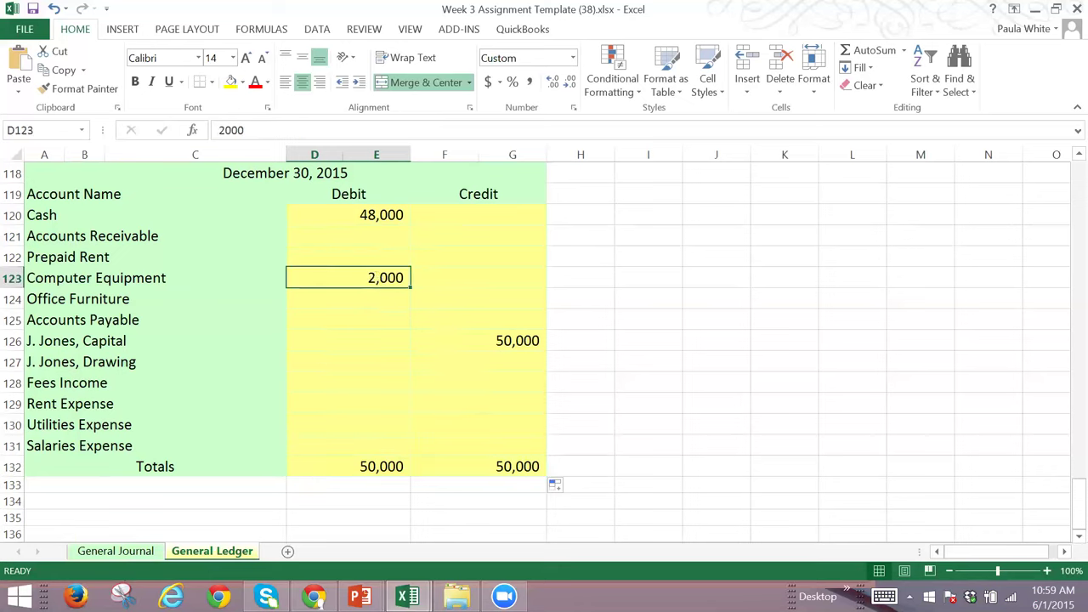
type("2000")
key("BackSpace")
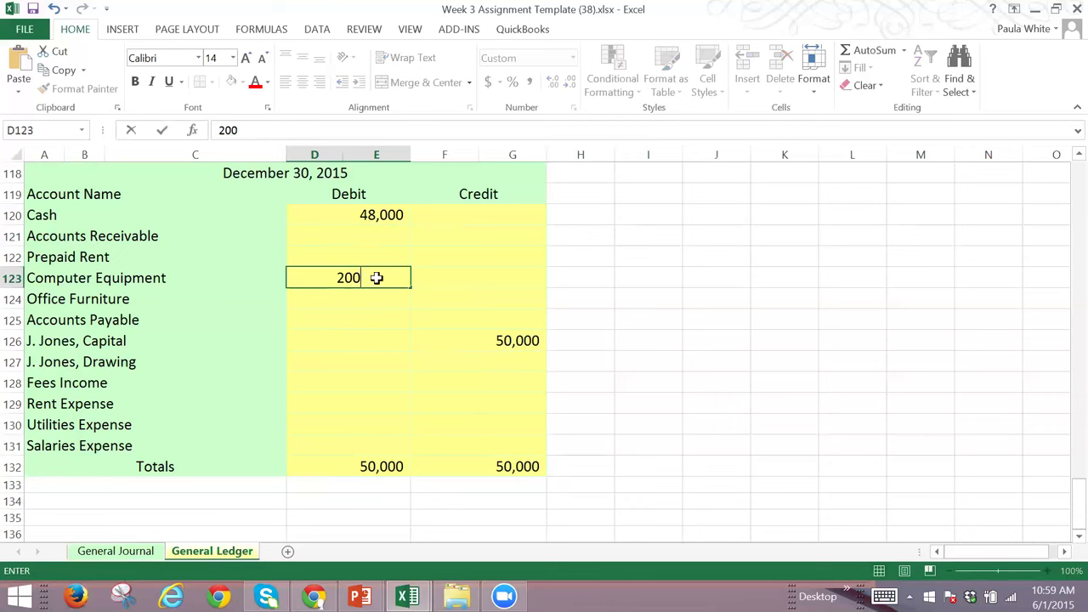
key("Tab")
Step: Enter =D132-F132 in D134 to show the (1,800) debit-minus-credit difference
left_click(381, 497)
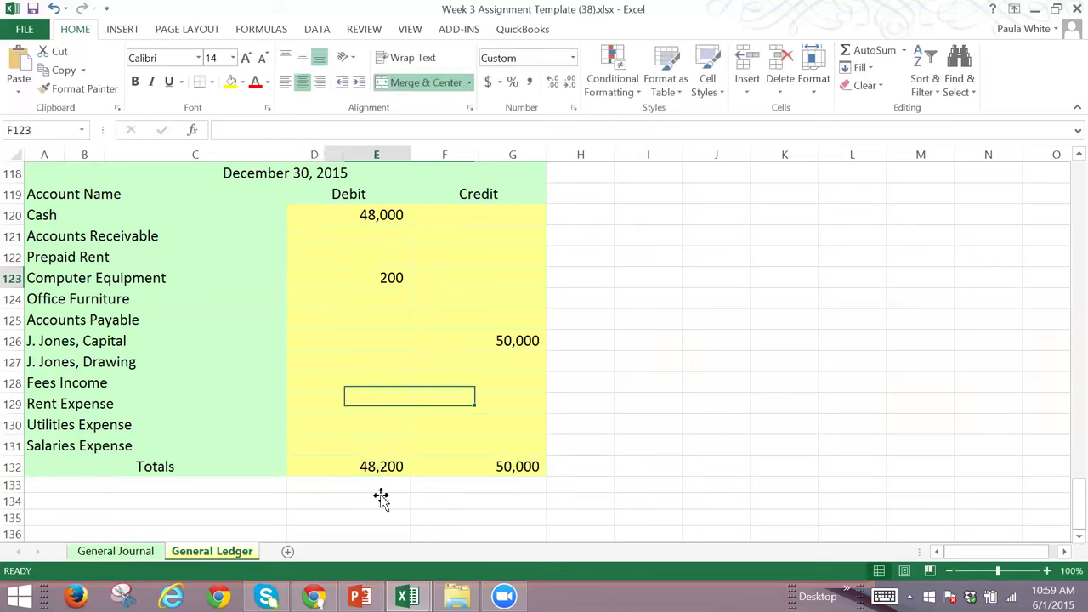
type("=")
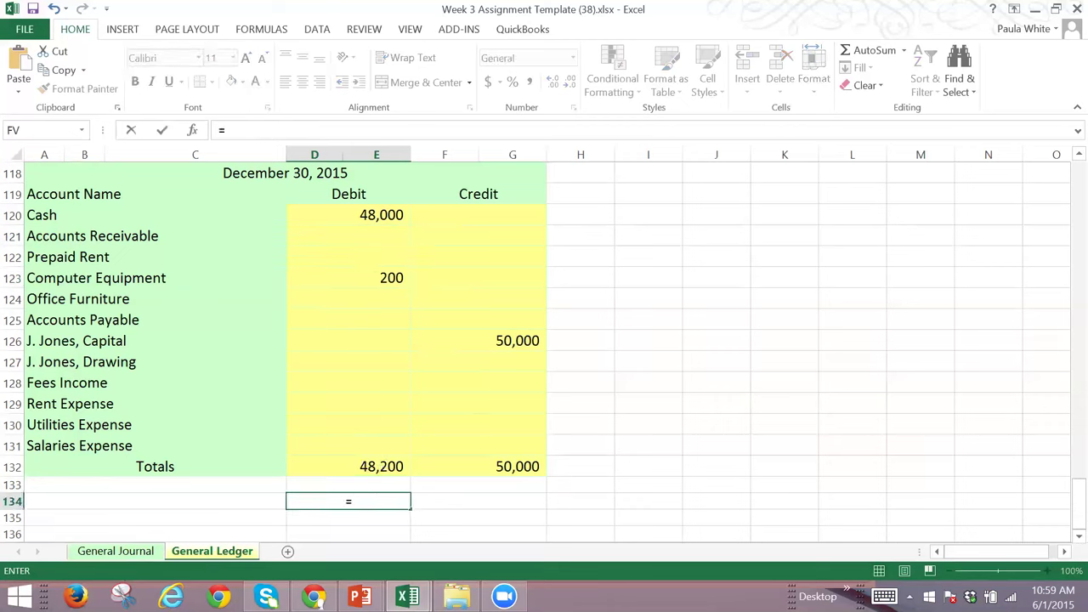
key("Up")
key("Up")
type("-")
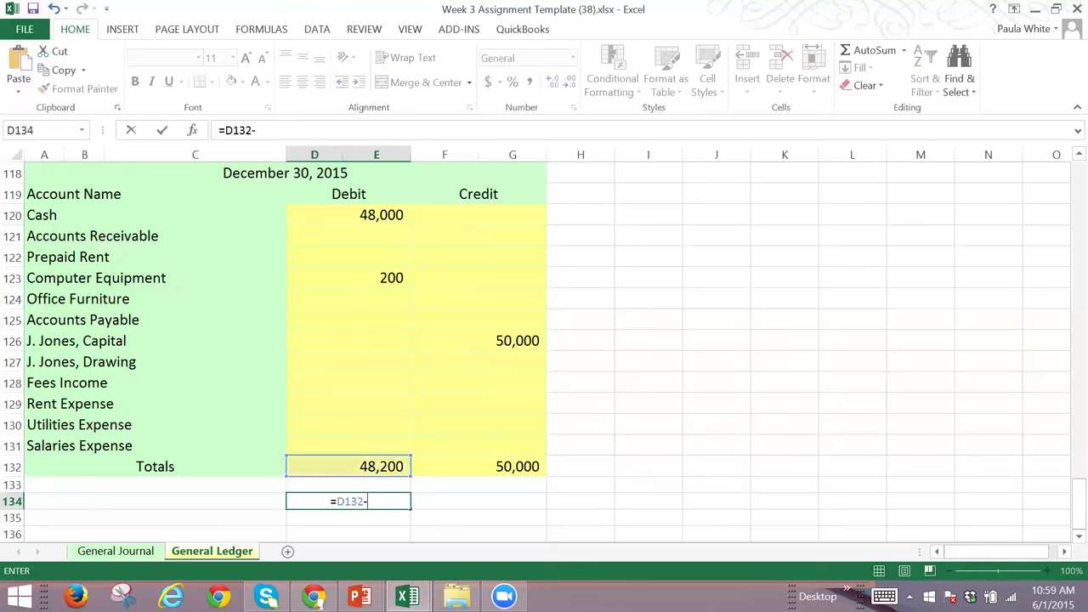
key("Right")
key("Up")
key("Up")
key("Return")
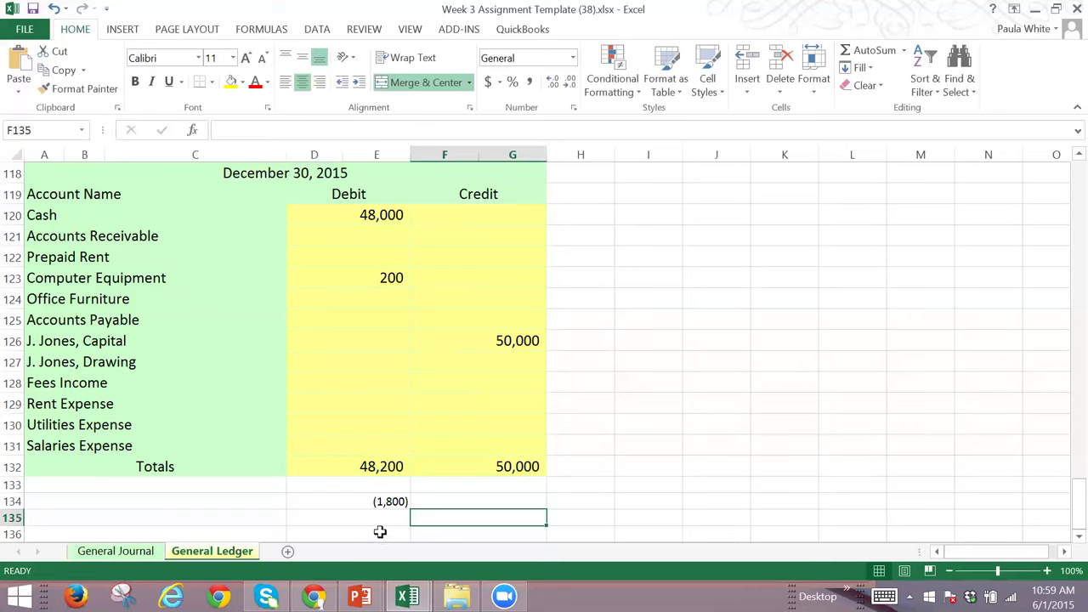
Step: Enter =D134/9 in F134 beside the difference, returning (200)
left_click(441, 501)
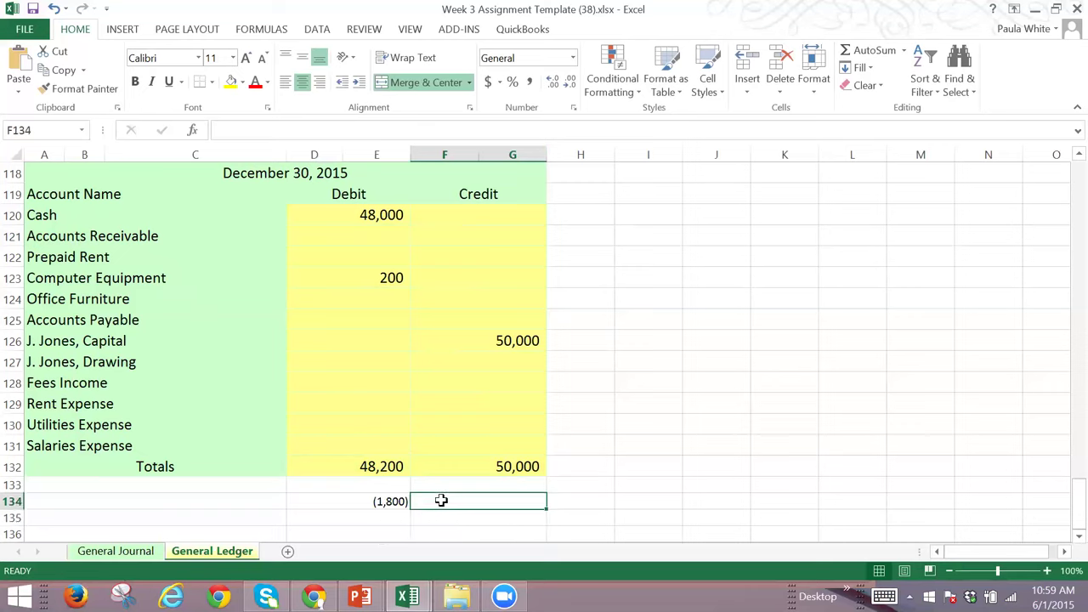
type("=")
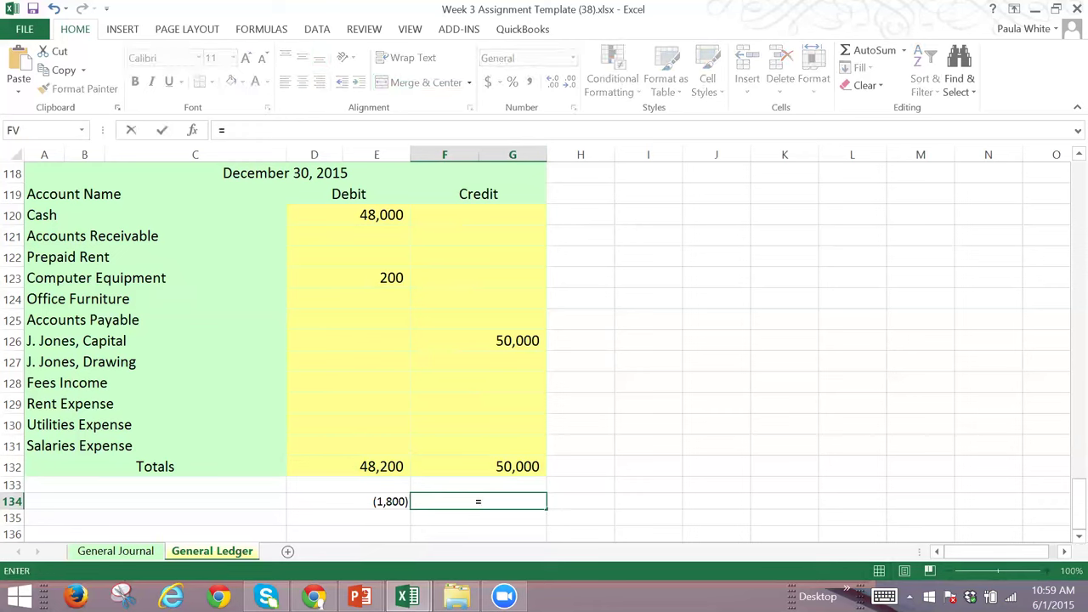
left_click(348, 501)
type("/9")
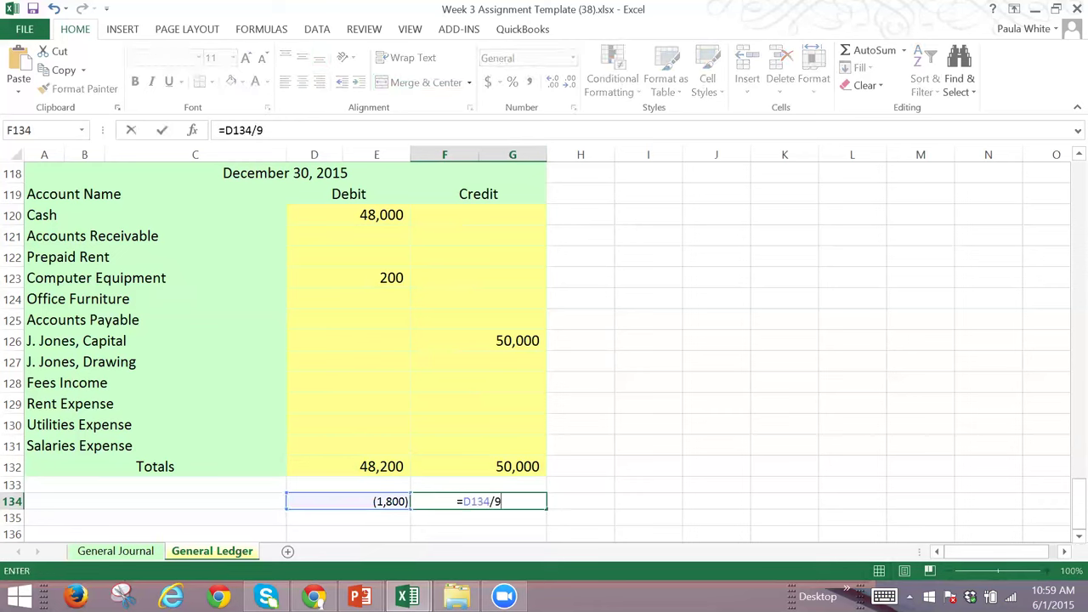
key("Return")
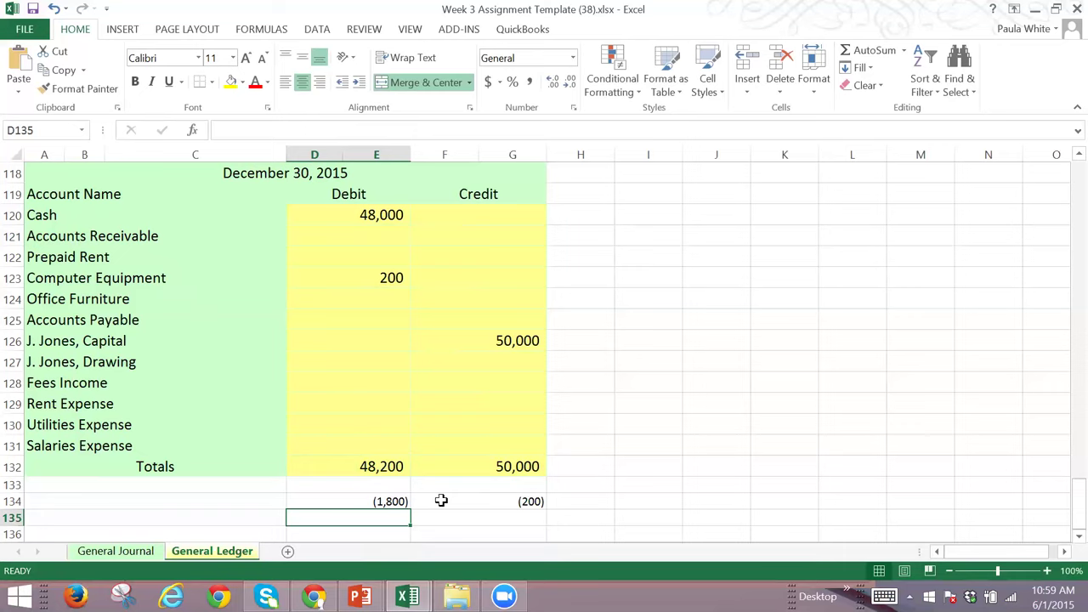
left_click(374, 278)
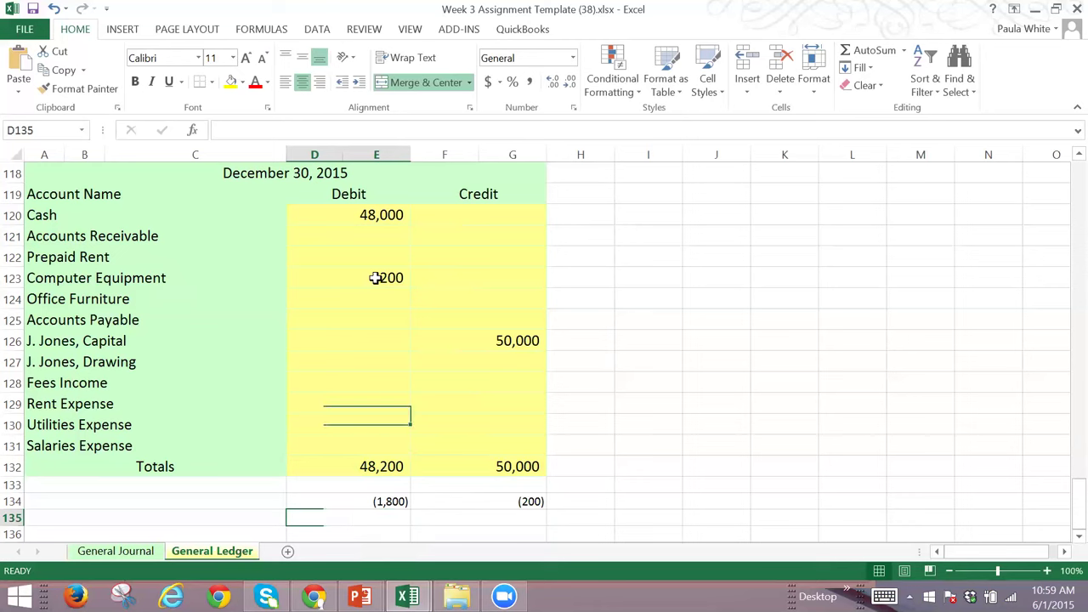
left_click(571, 279)
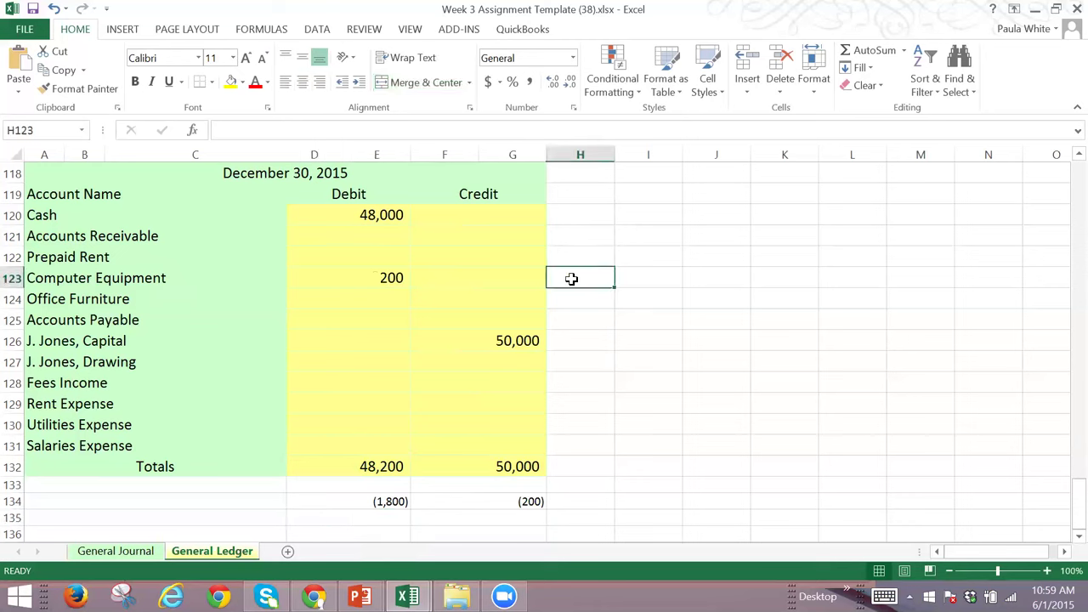
Step: Type scratch values 200 and 2000 in H123:I123, and 2015 and 5012 in H124:I124
type("200")
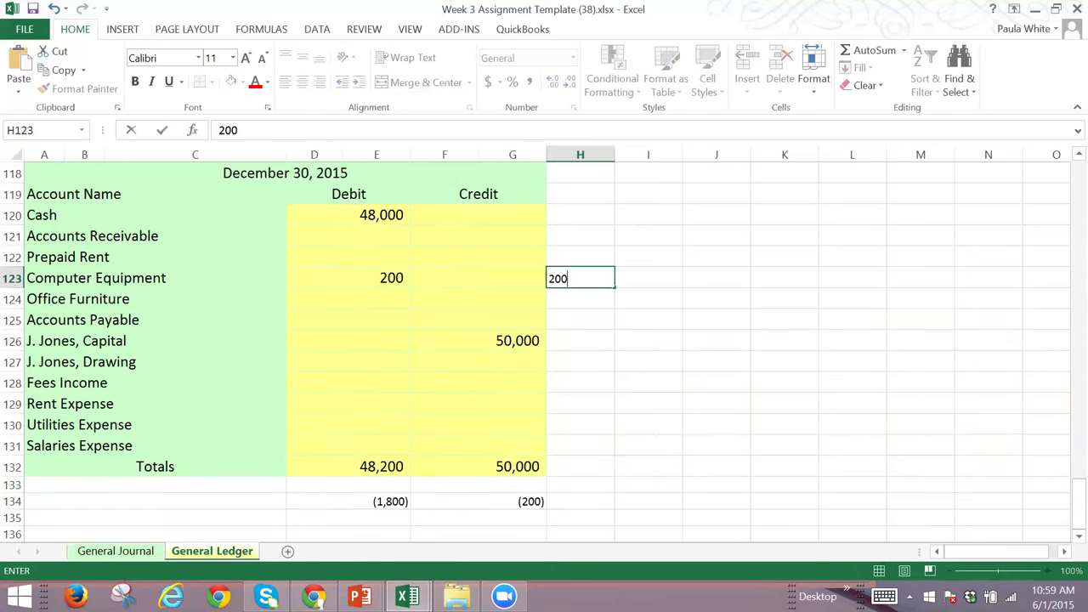
key("Tab")
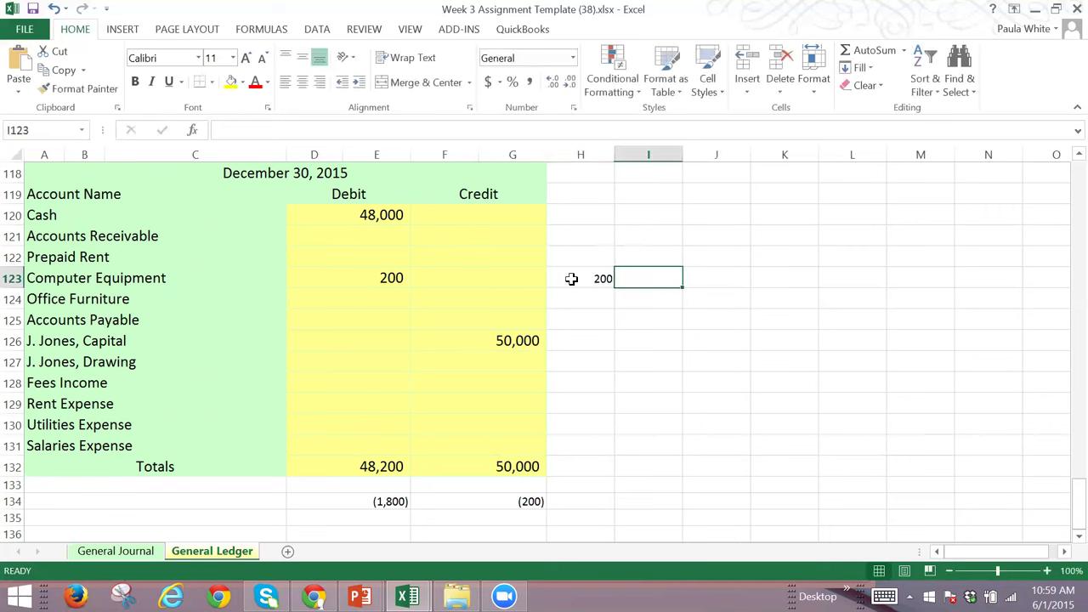
type("2000")
key("Return")
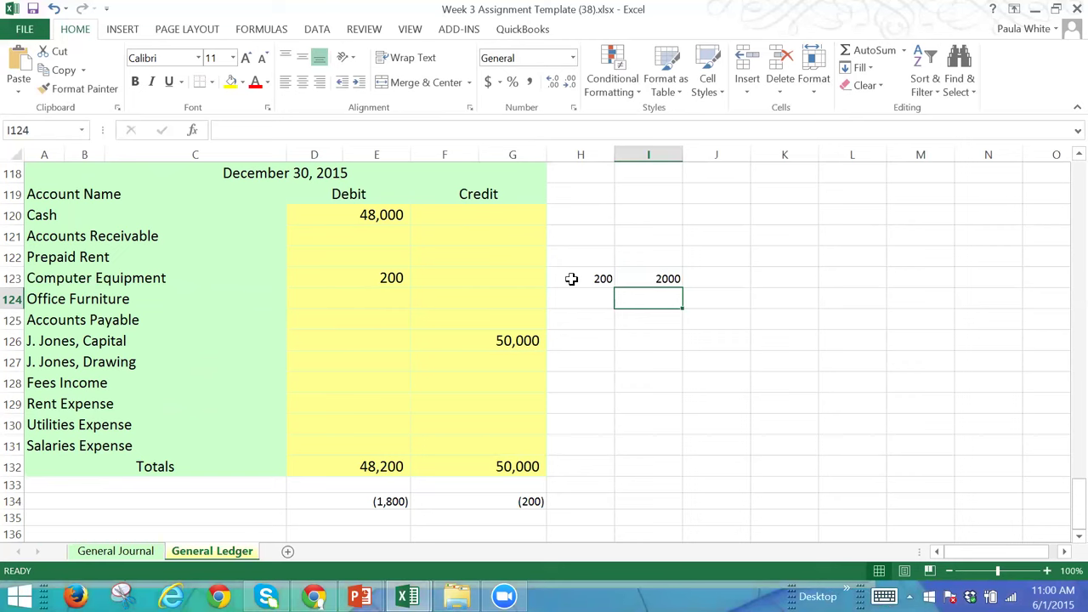
key("Left")
type("2015")
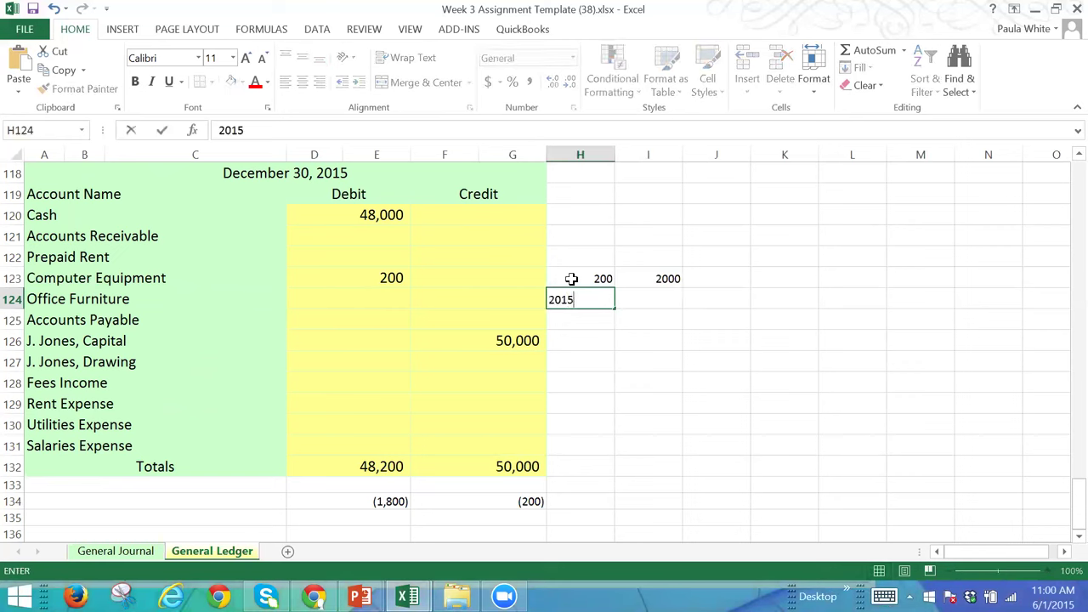
key("Tab")
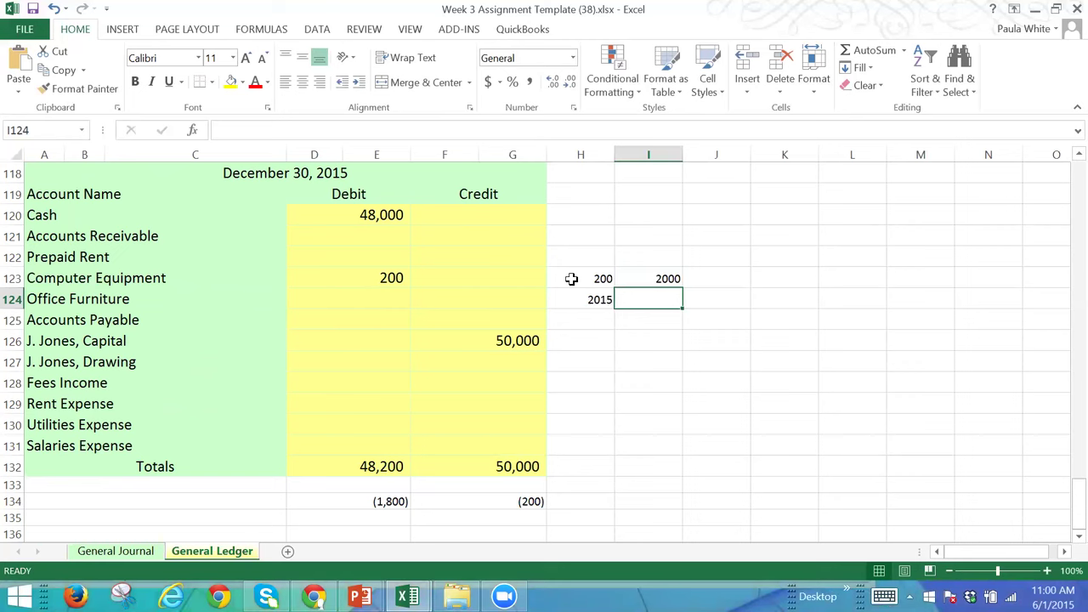
type("5012")
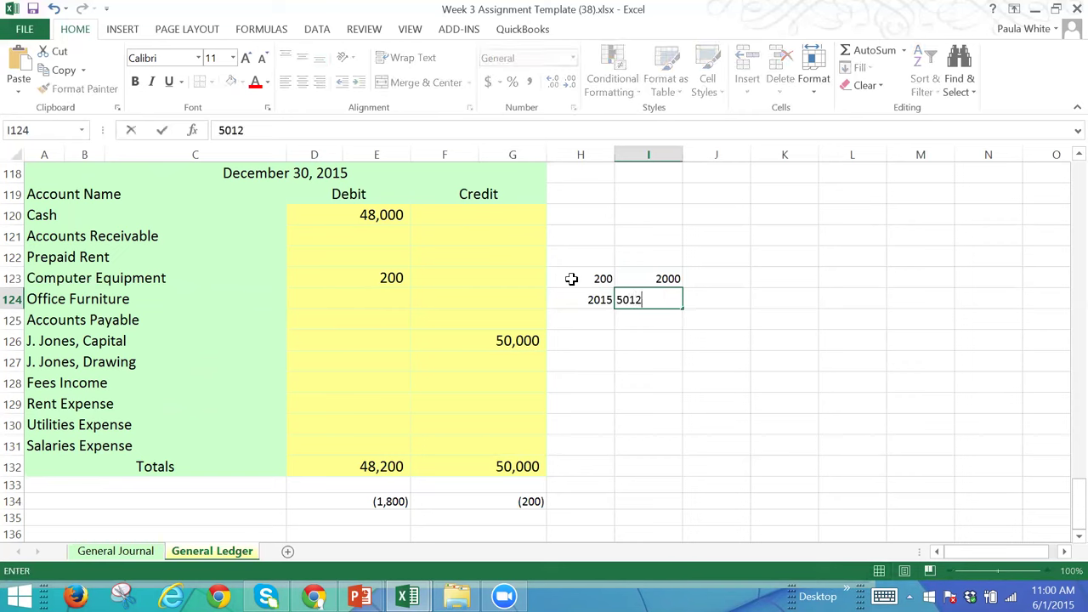
key("Return")
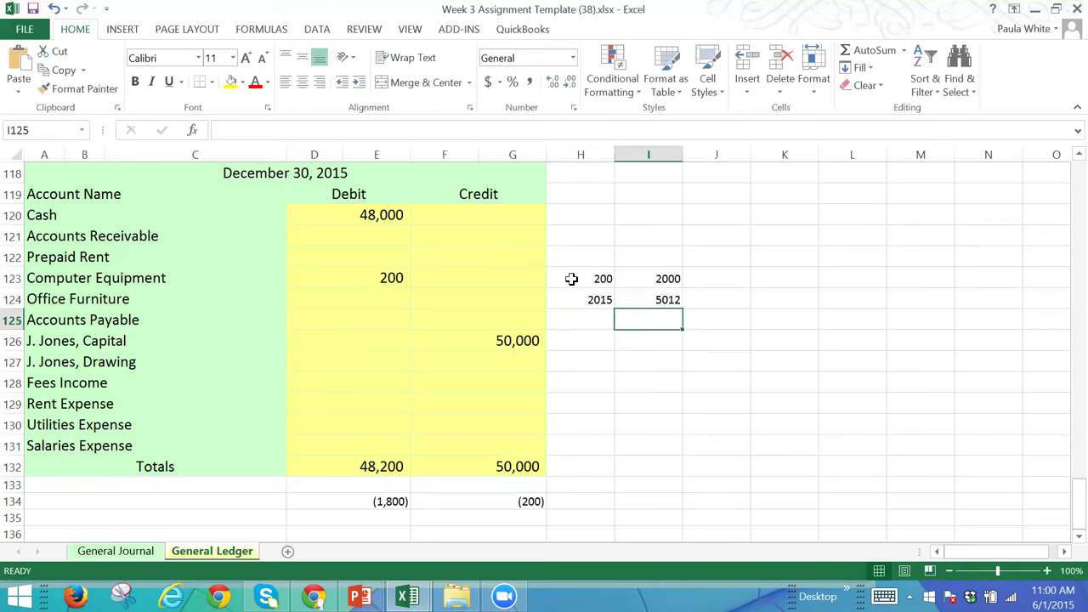
Step: Add formulas =I124-H124 giving 2997 and =I125/9 giving 333, then copy the 2000 value
type("=")
key("Up")
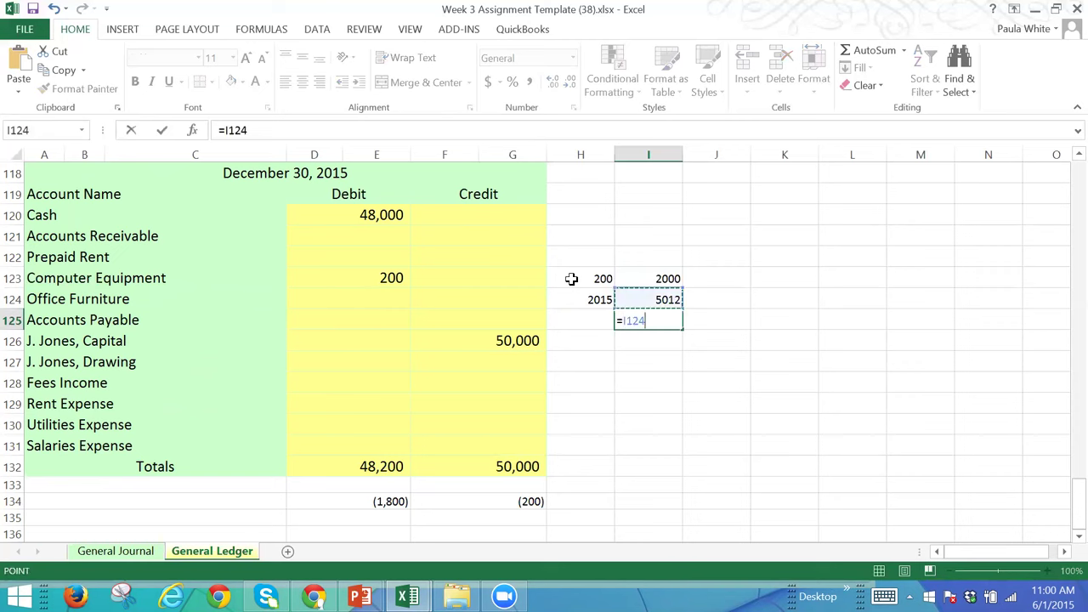
type("-")
key("Up")
key("Left")
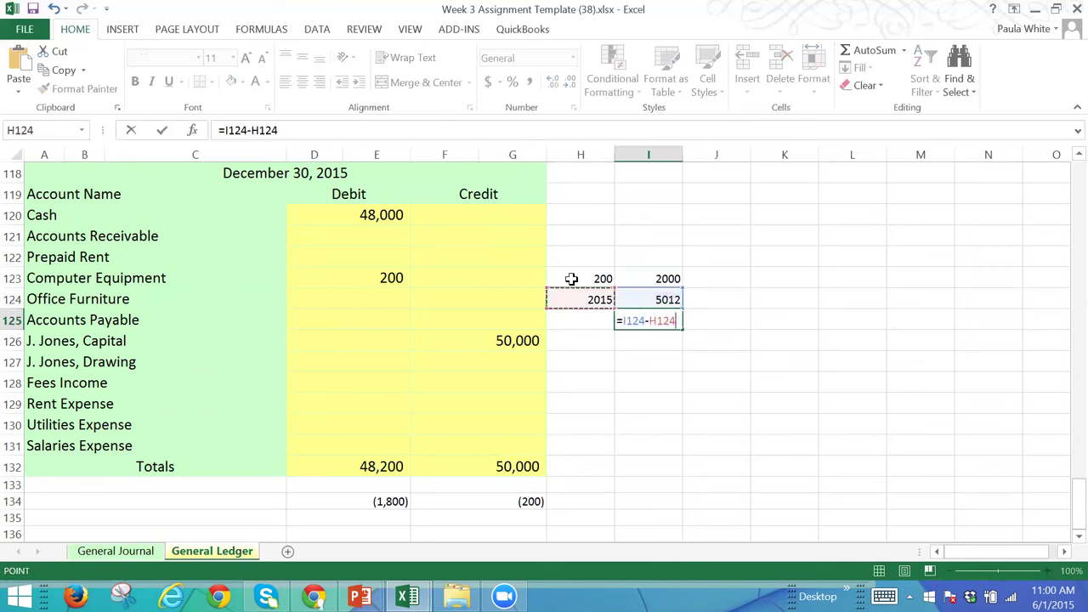
key("Return")
type("=")
key("Up")
type("/9")
key("Return")
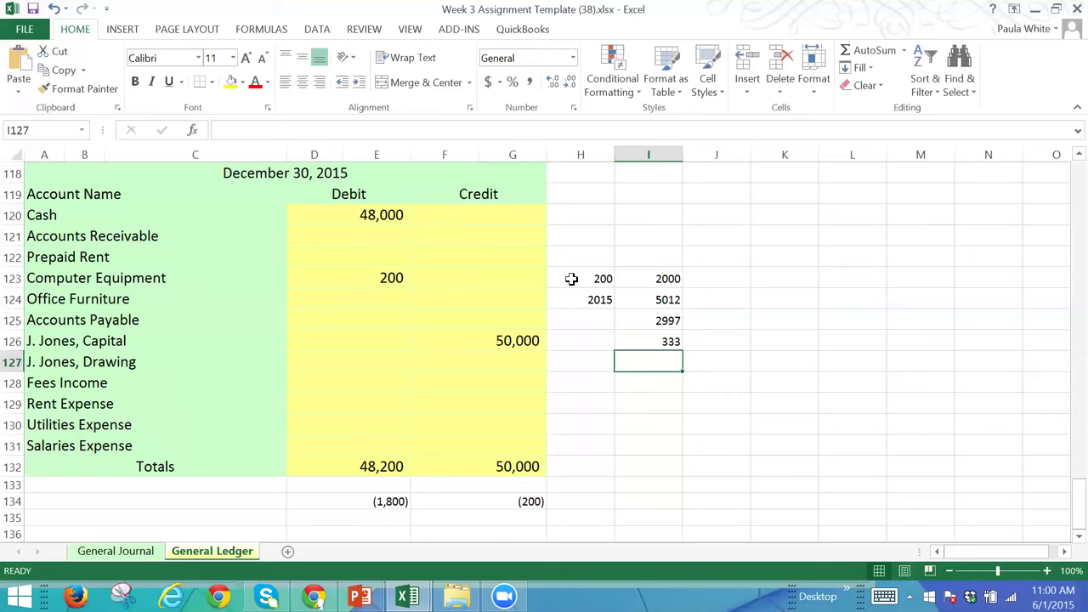
key("Up")
key("Up")
key("Up")
key("Up")
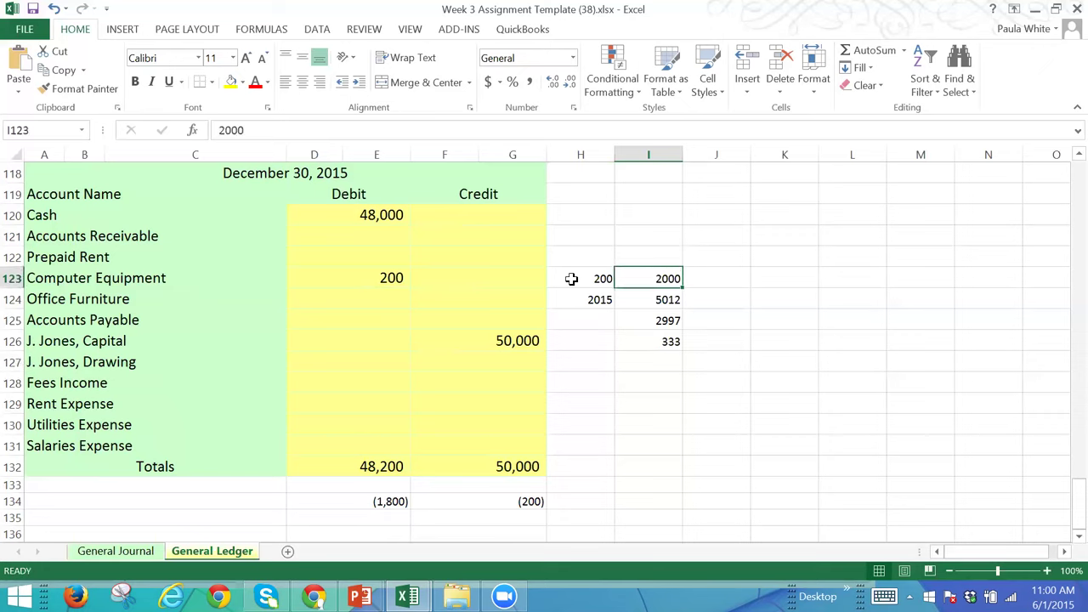
key("super+c")
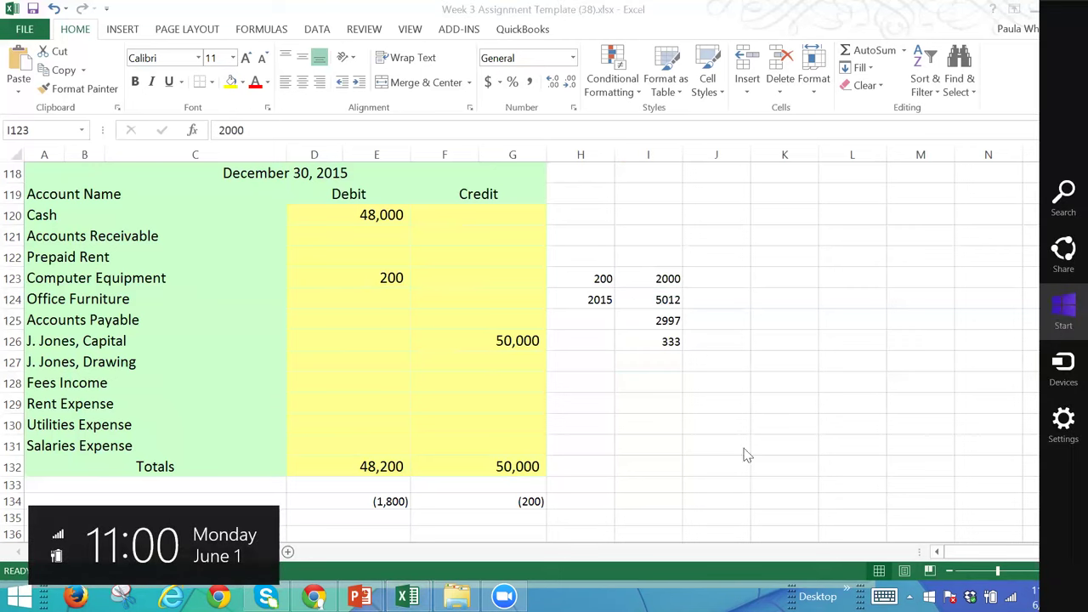
left_click(100, 560)
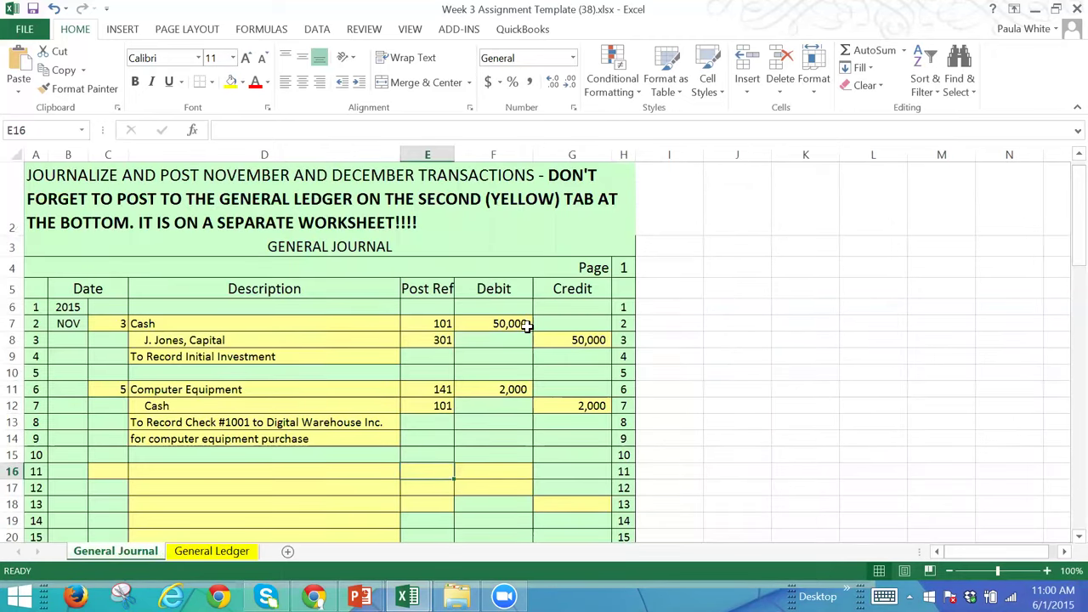
left_click(192, 554)
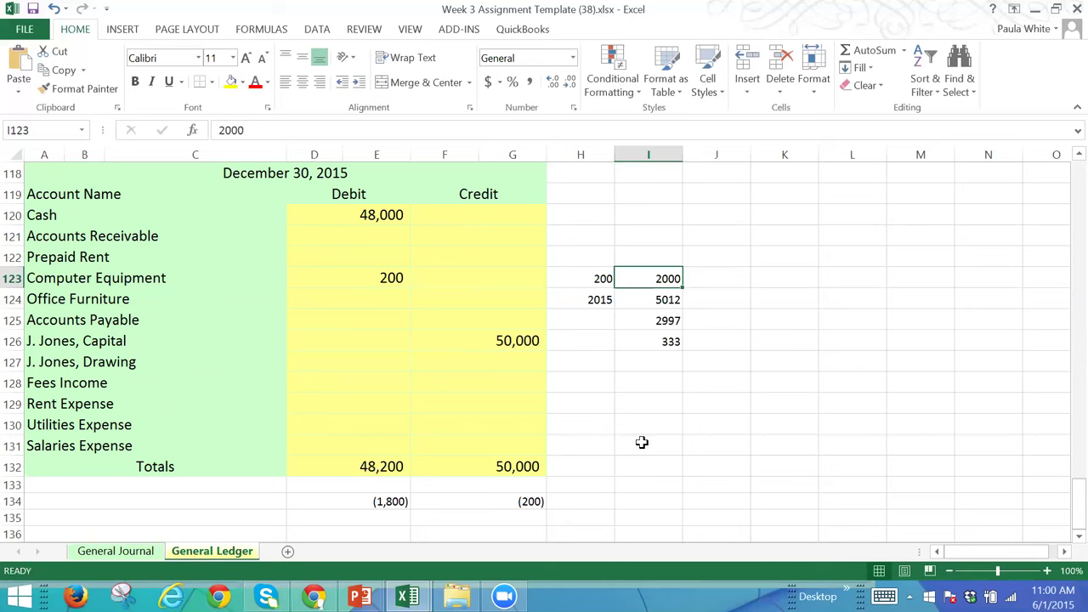
Step: Delete the scratch figures in H122:I127 and the (1,800) and (200) differences in D134:G134
left_click_drag(600, 252, 668, 376)
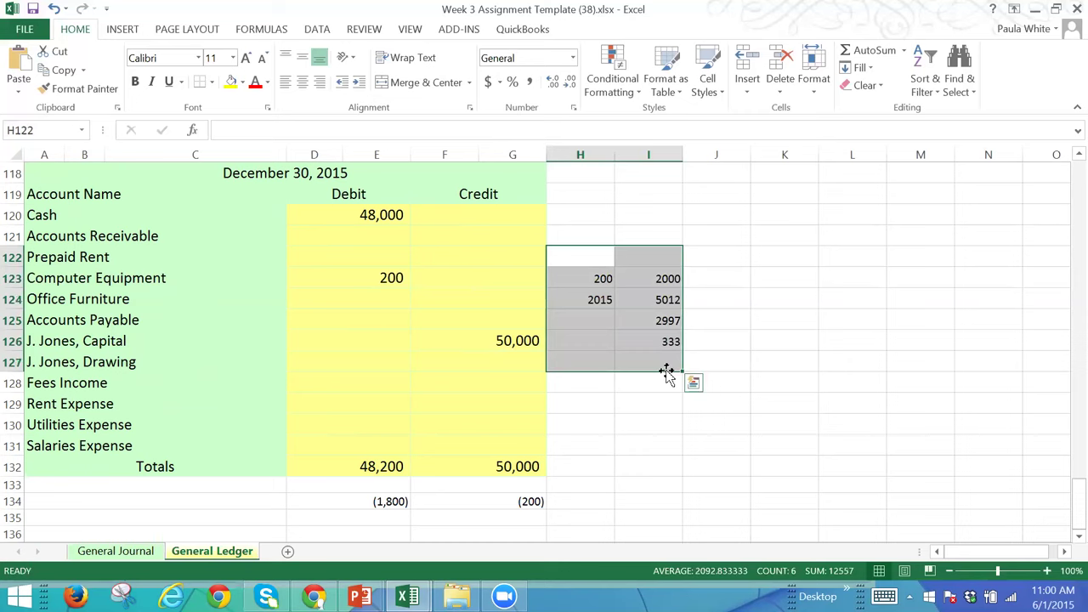
key("Delete")
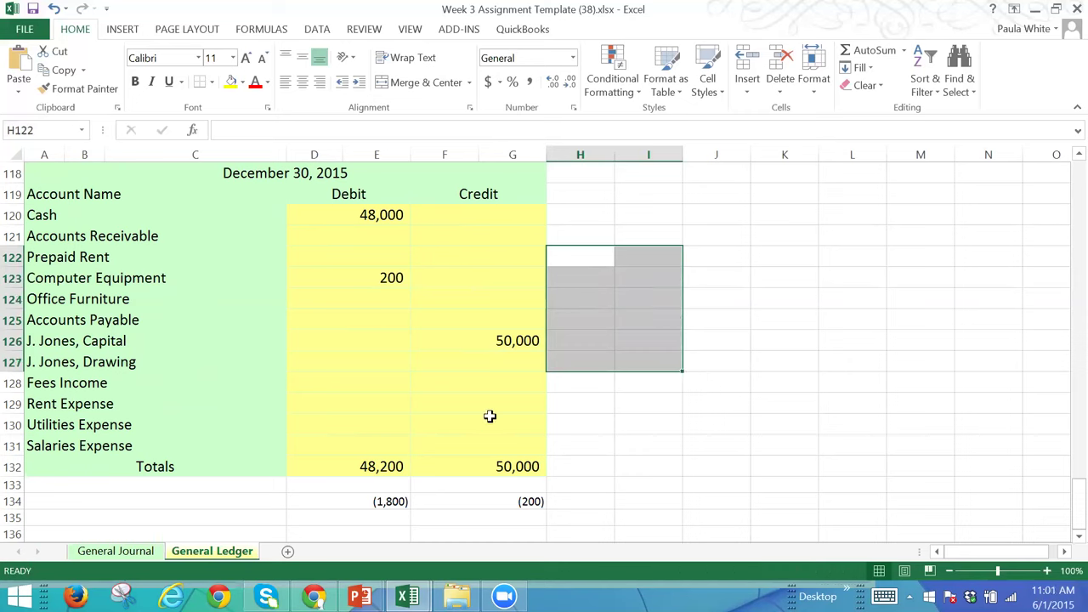
left_click_drag(352, 505, 542, 500)
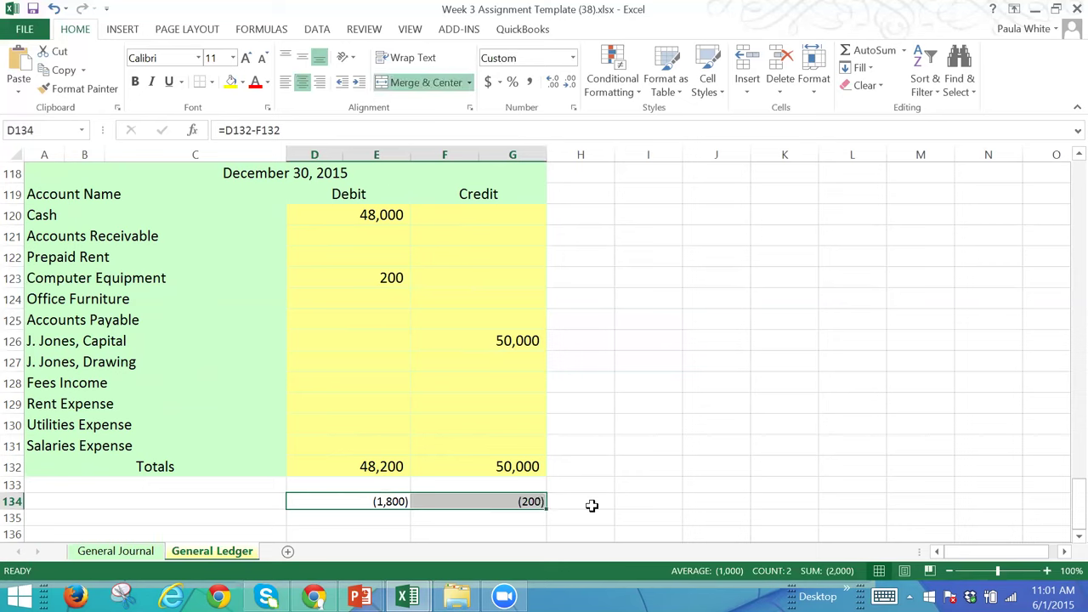
key("Delete")
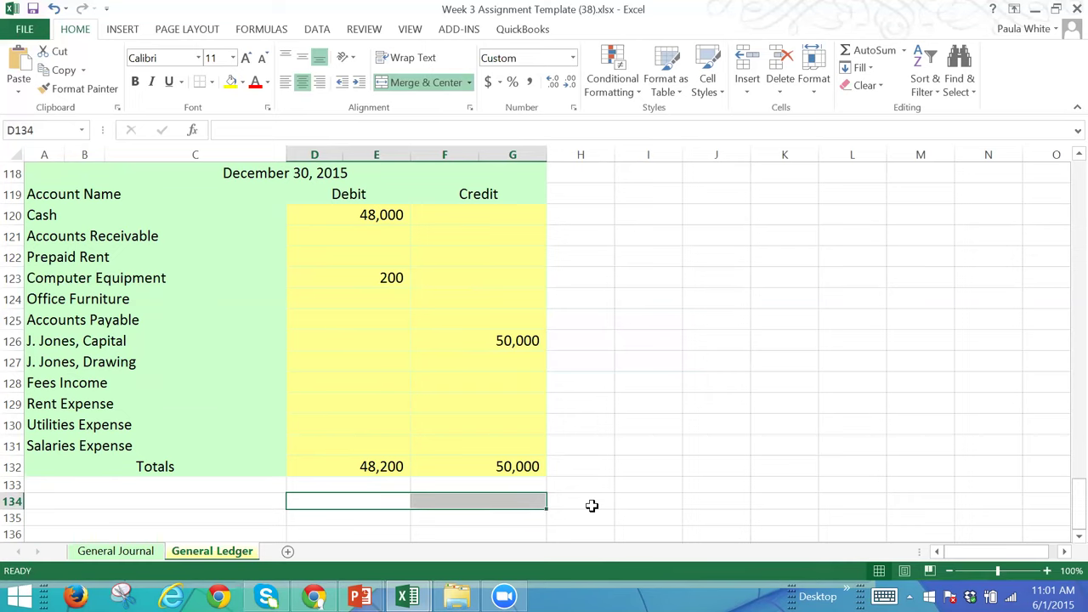
left_click(380, 280)
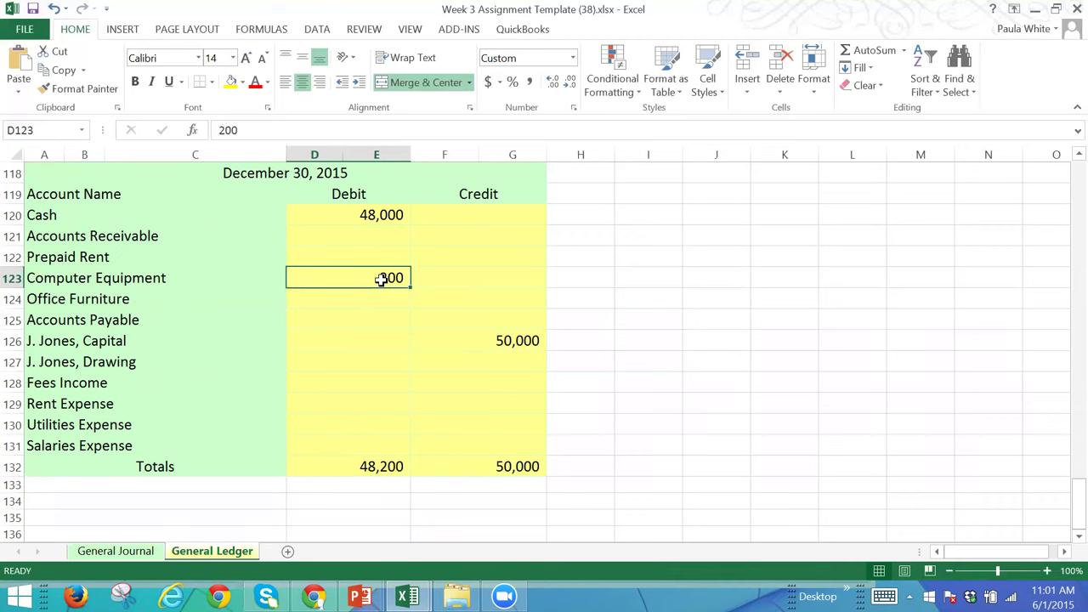
Step: Clear the Computer Equipment debit and enter 2000 as its credit in F123
key("Delete")
key("Right")
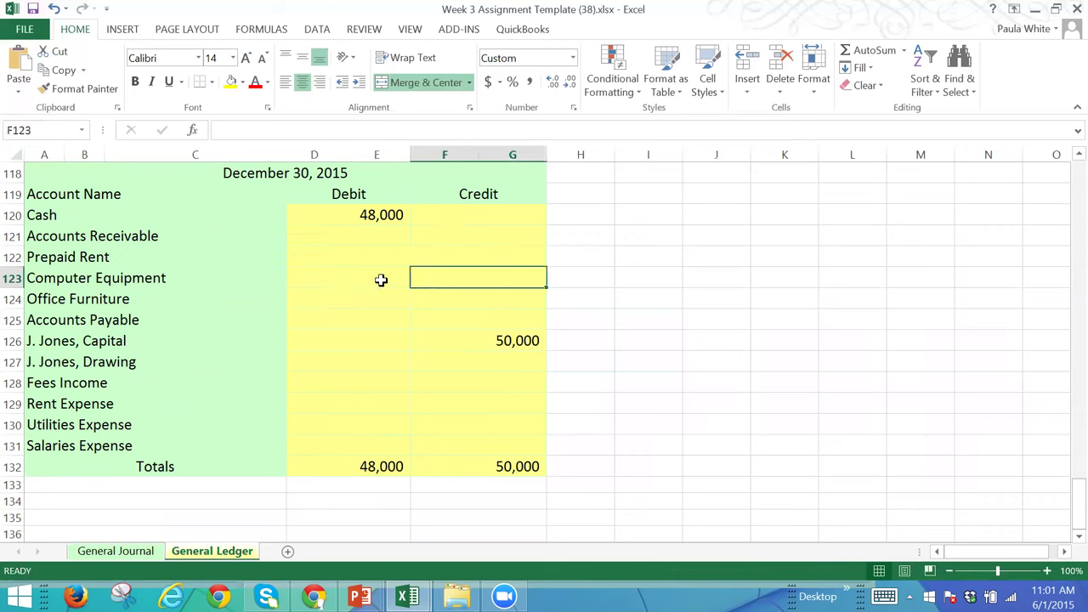
type("2000")
key("Tab")
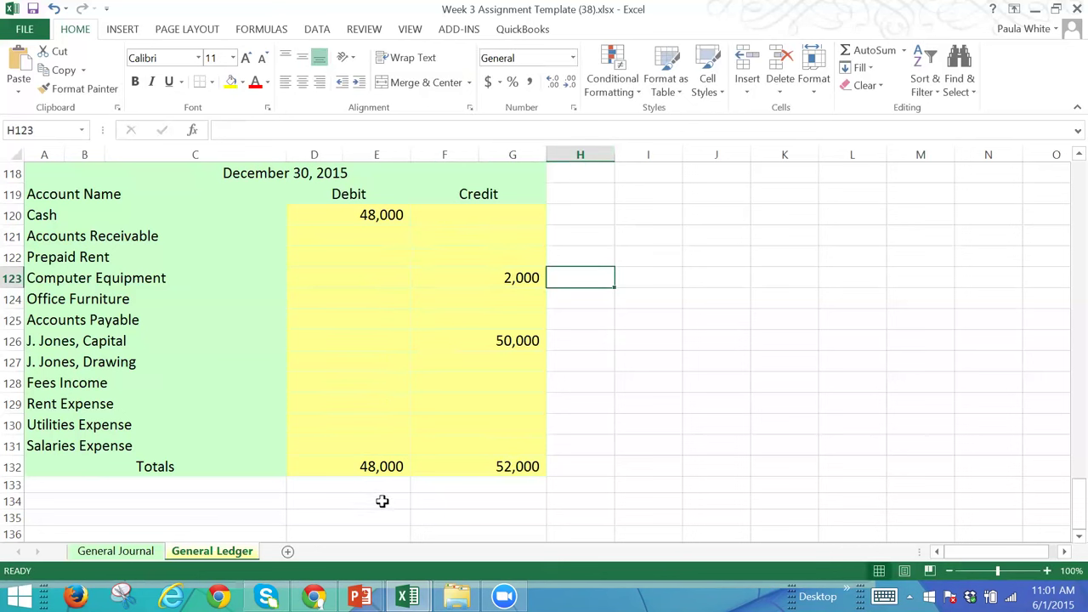
Step: Add =D132-F132 under the Debit total showing (4,000), and begin a formula under the Credit total
left_click(379, 472)
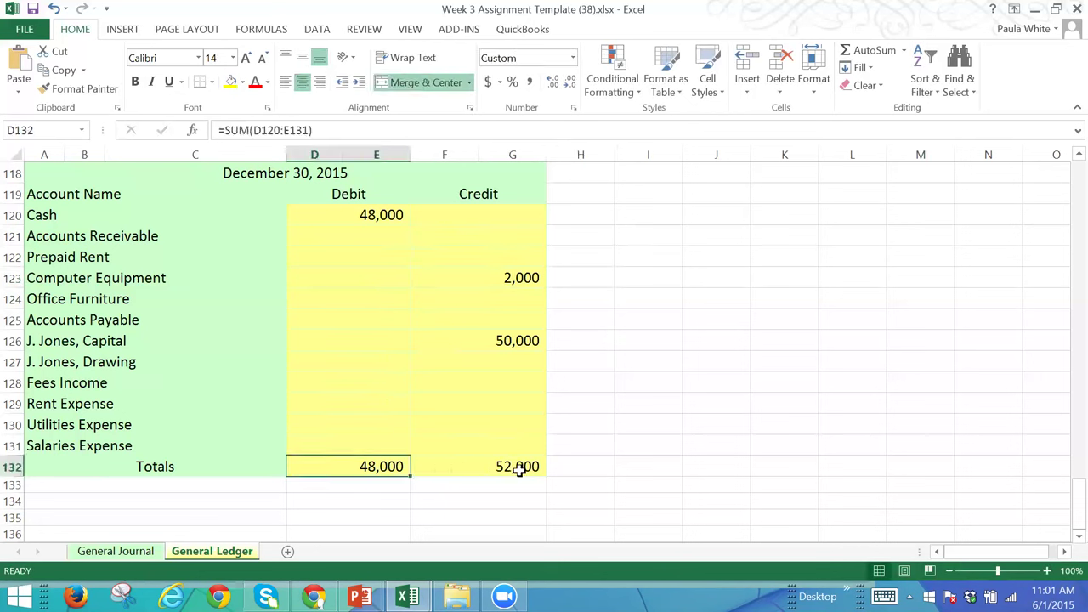
left_click(520, 467)
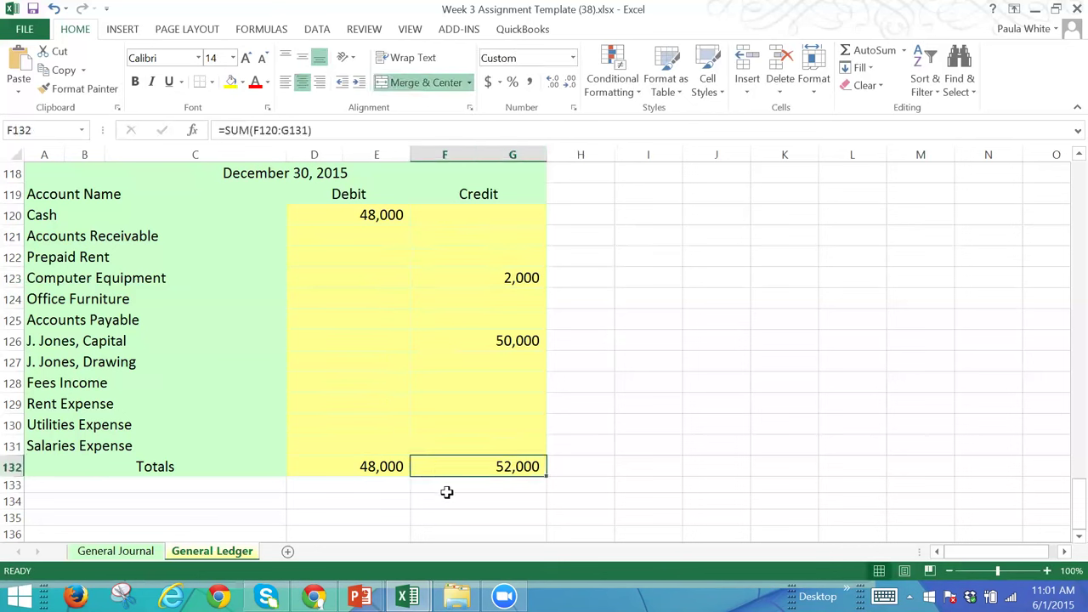
left_click(393, 500)
type("=")
key("Up")
key("Up")
type("-")
key("Up")
key("Up")
key("Right")
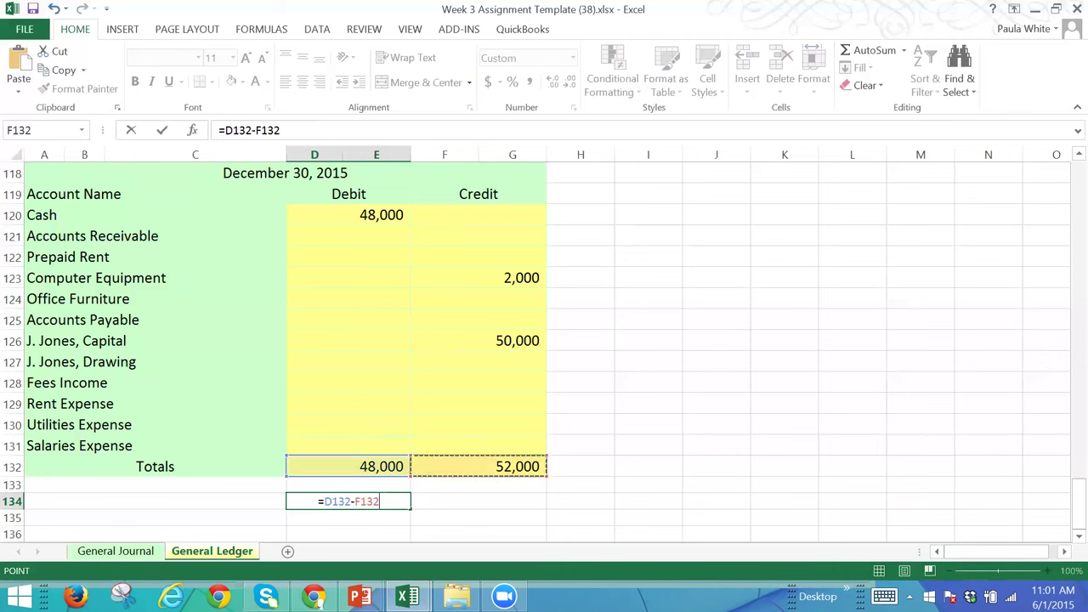
key("Return")
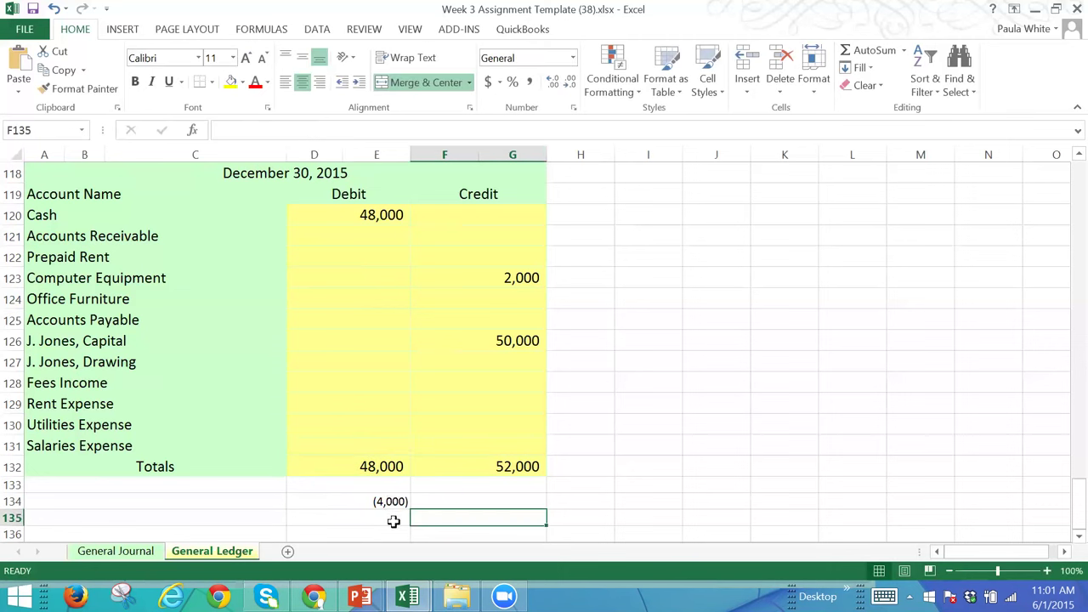
key("Up")
type("=")
key("Left")
Step: Finish F134 as =D134/2 showing (2,000), then review the Computer Equipment amounts
type("/2")
left_click(395, 522)
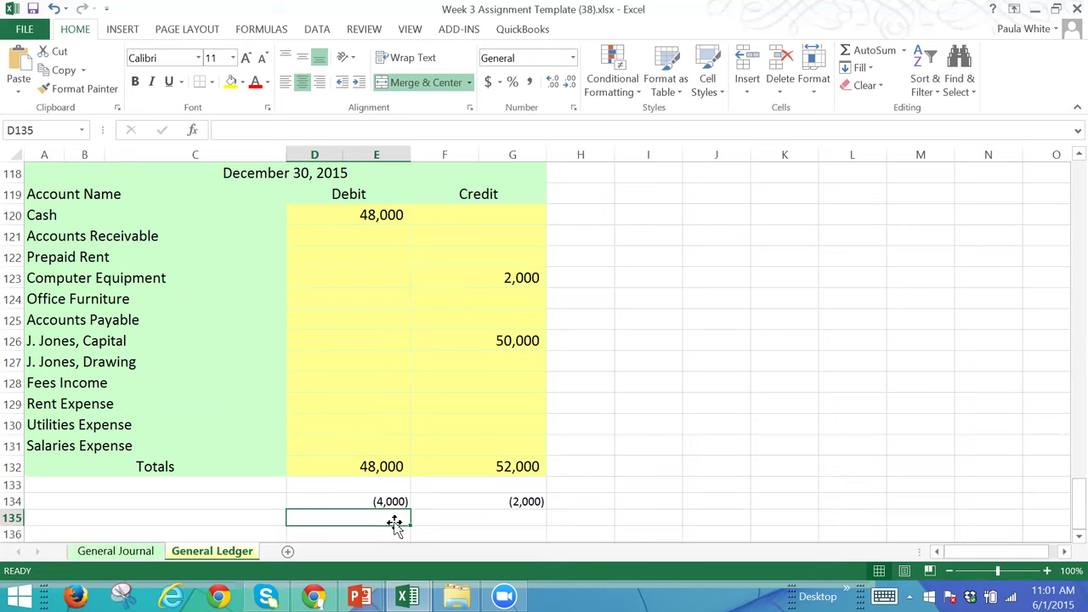
left_click(379, 274)
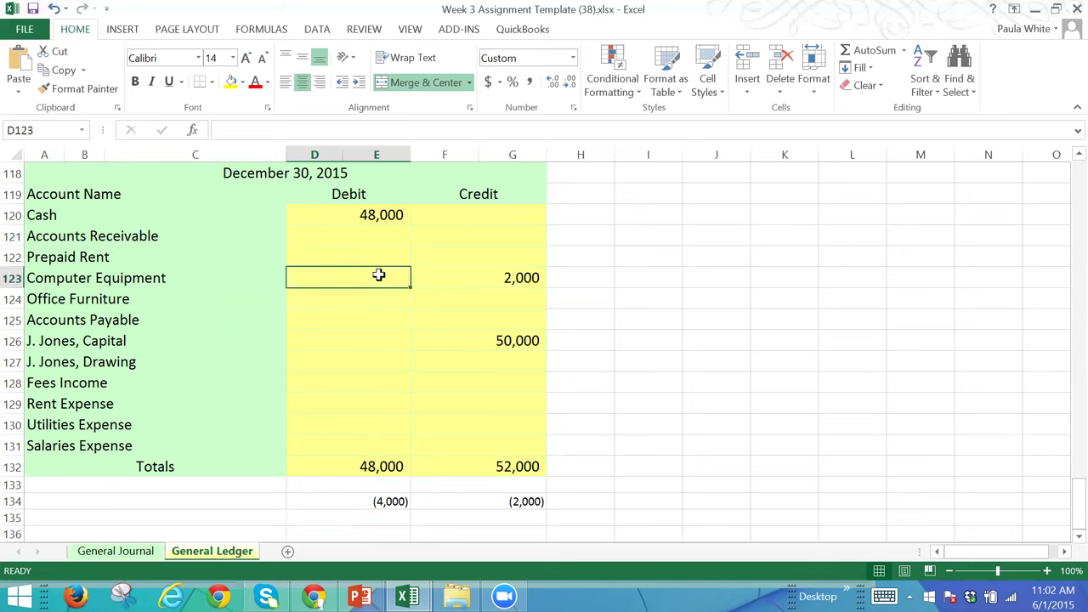
left_click(527, 280)
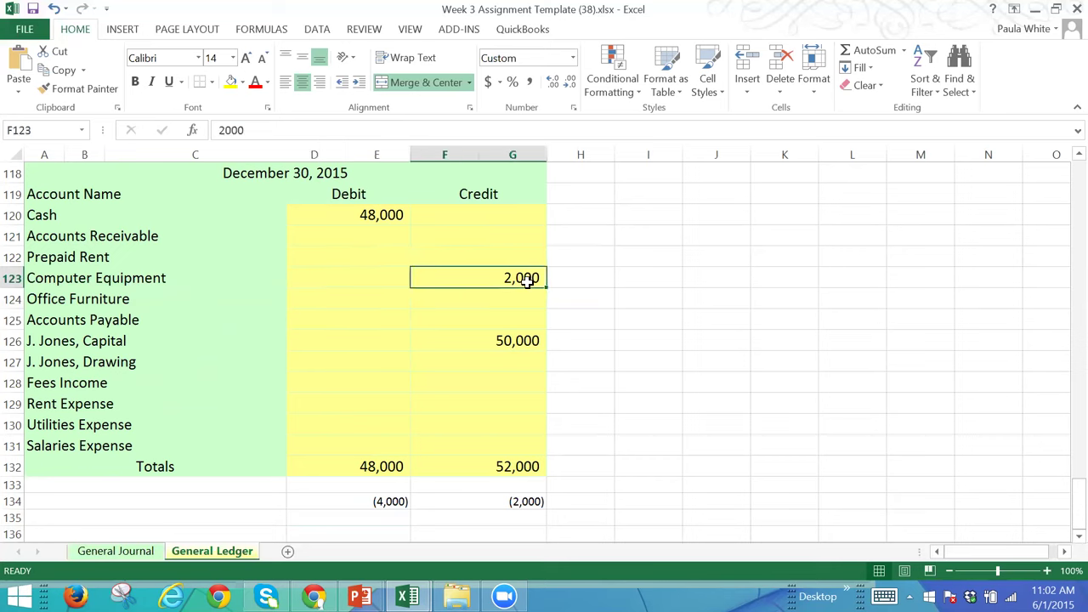
left_click(342, 280)
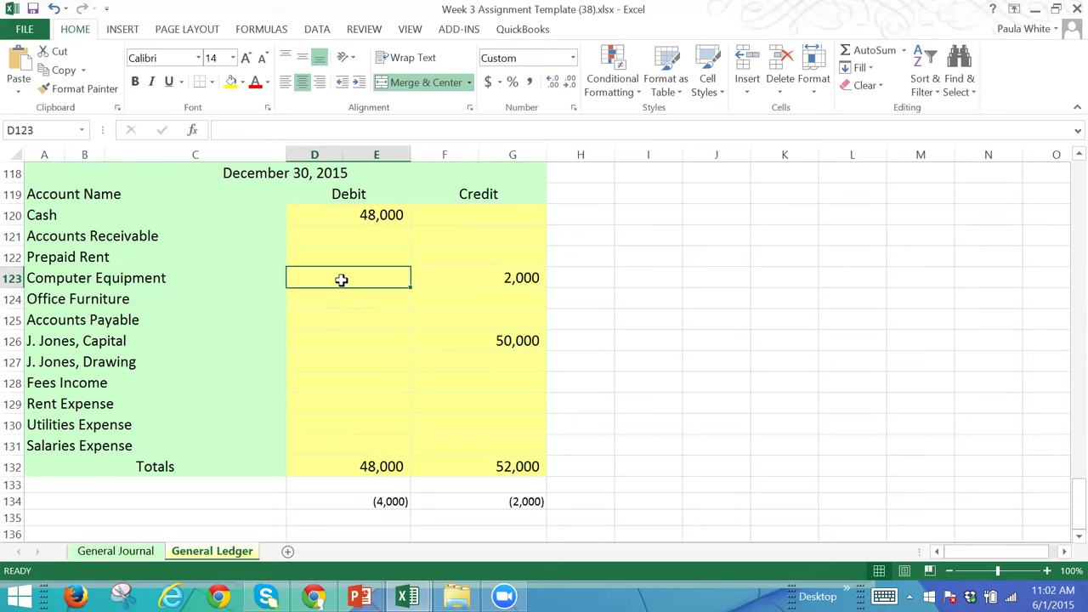
left_click(524, 277)
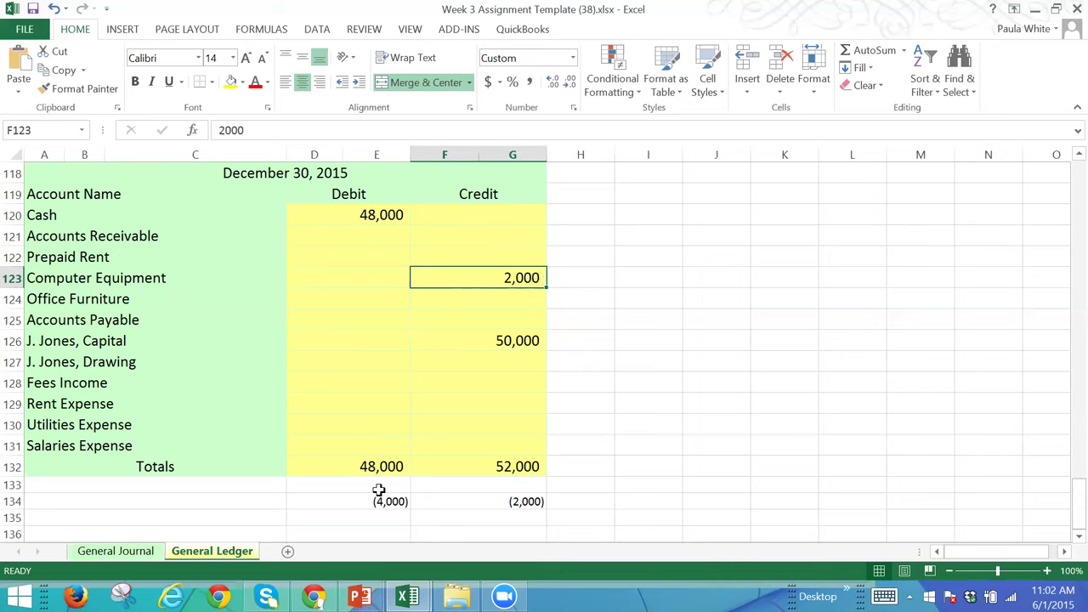
left_click(523, 501)
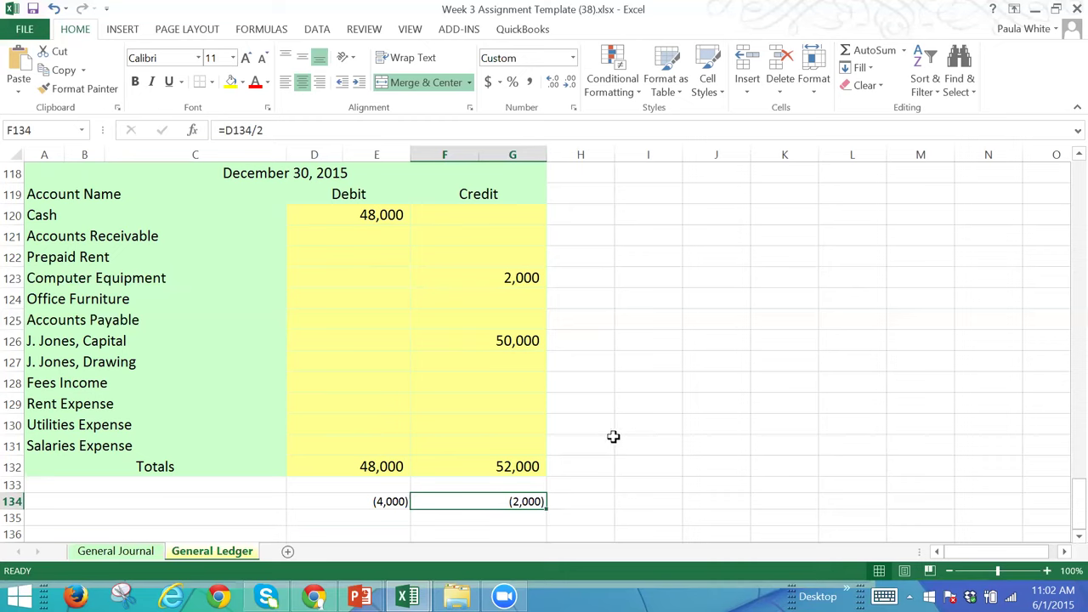
left_click(527, 278)
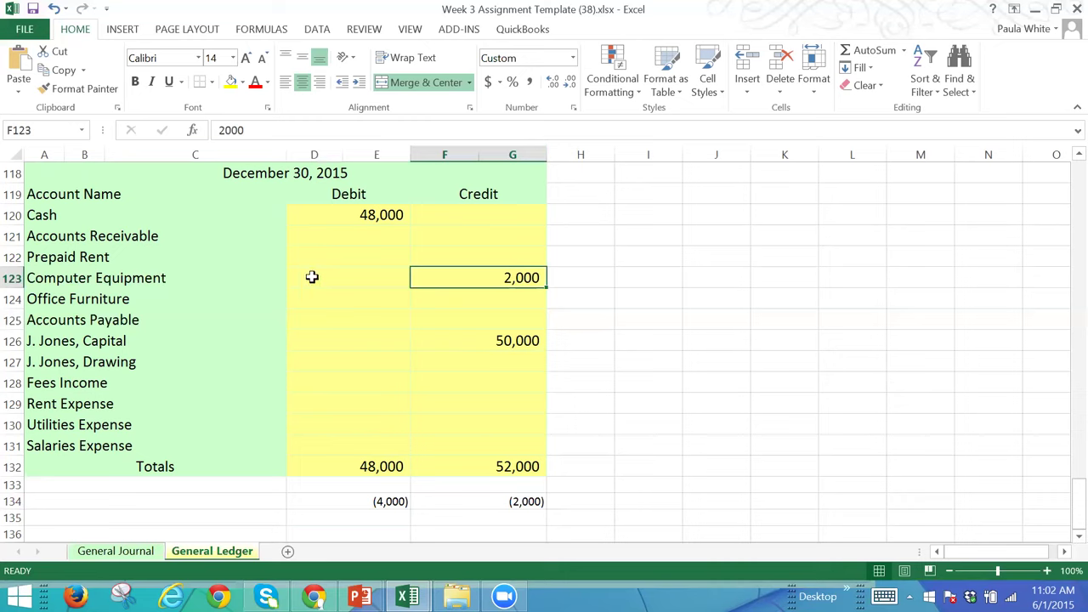
Step: Enter 2,000 as the Computer Equipment debit, clear its credit, and return to the General Journal sheet
left_click(351, 278)
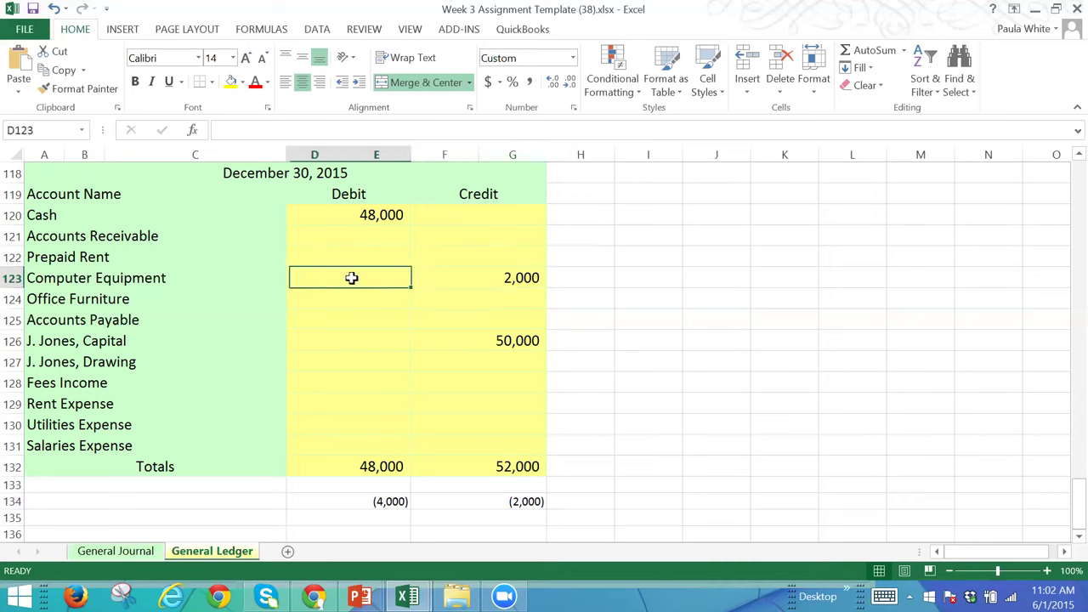
type("2,00")
type("0")
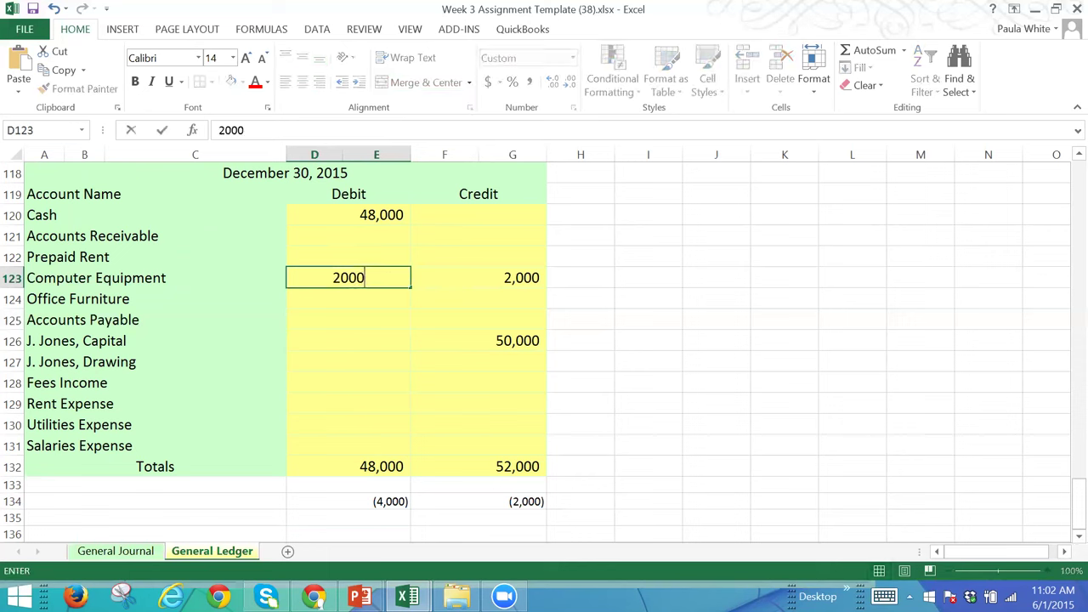
key("Tab")
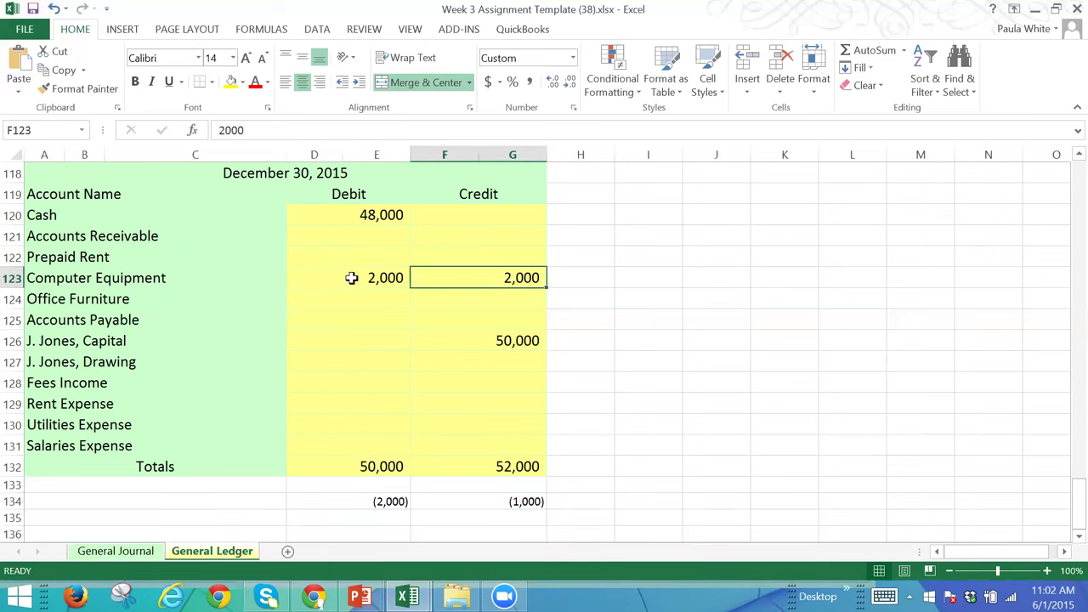
key("Delete")
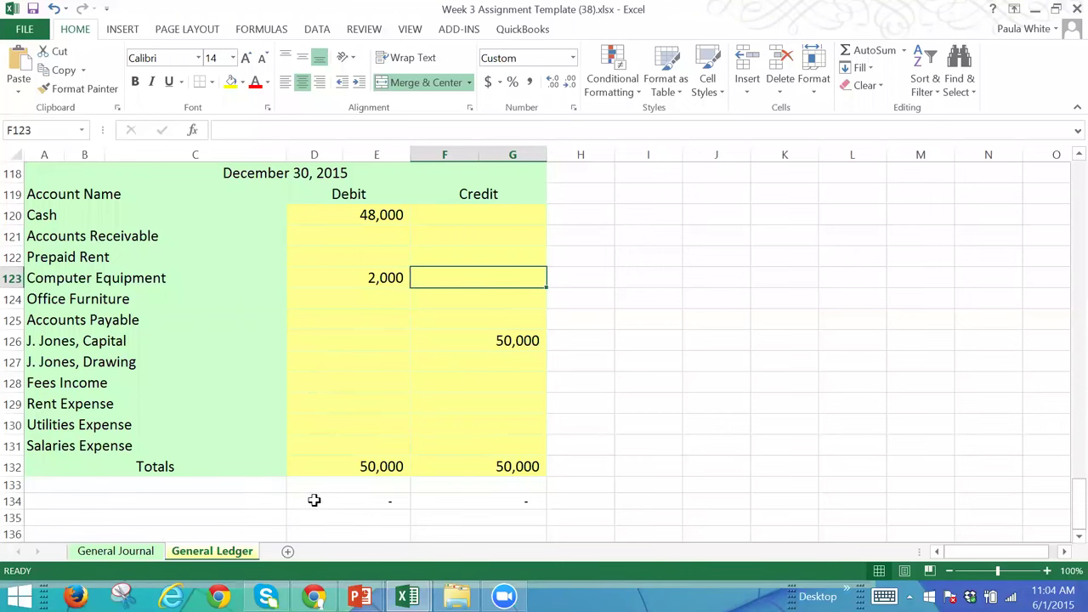
left_click(115, 551)
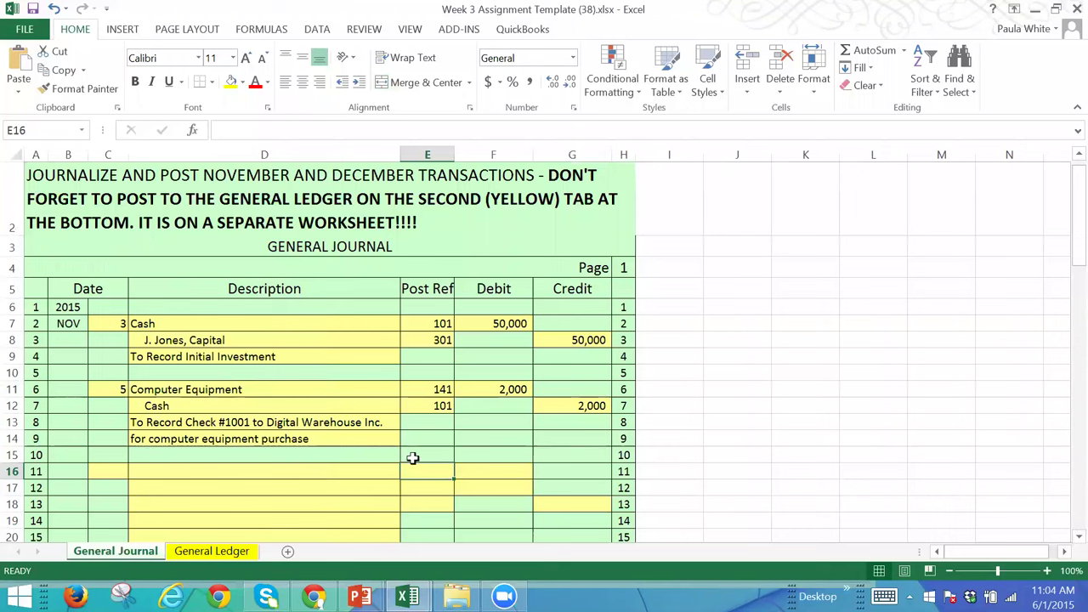
Step: Change the Computer Equipment debit in F11 and the Cash credit in G12 to 200
left_click(489, 388)
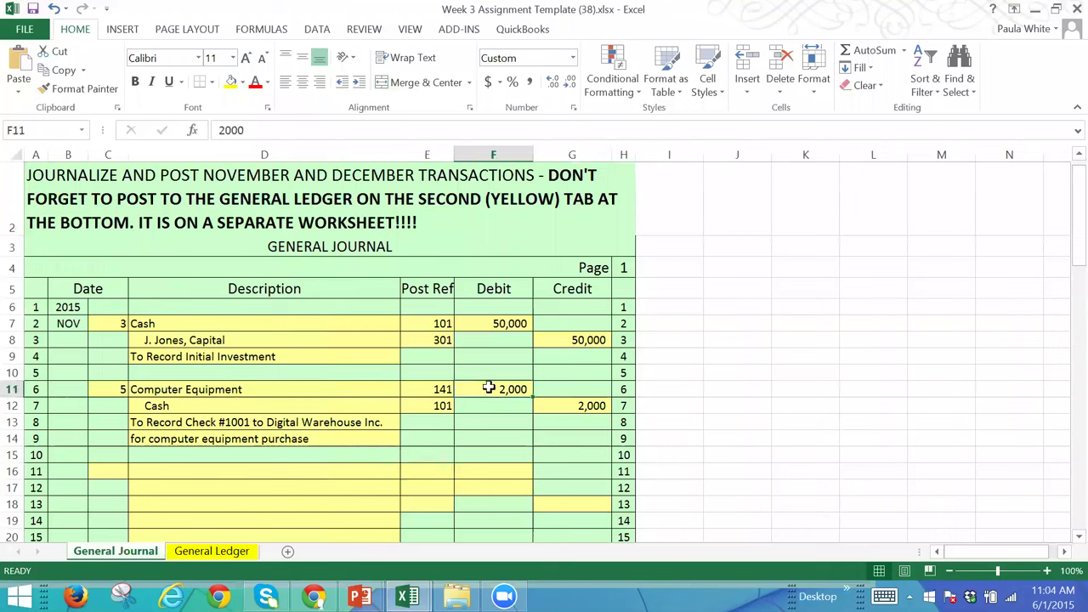
type("200")
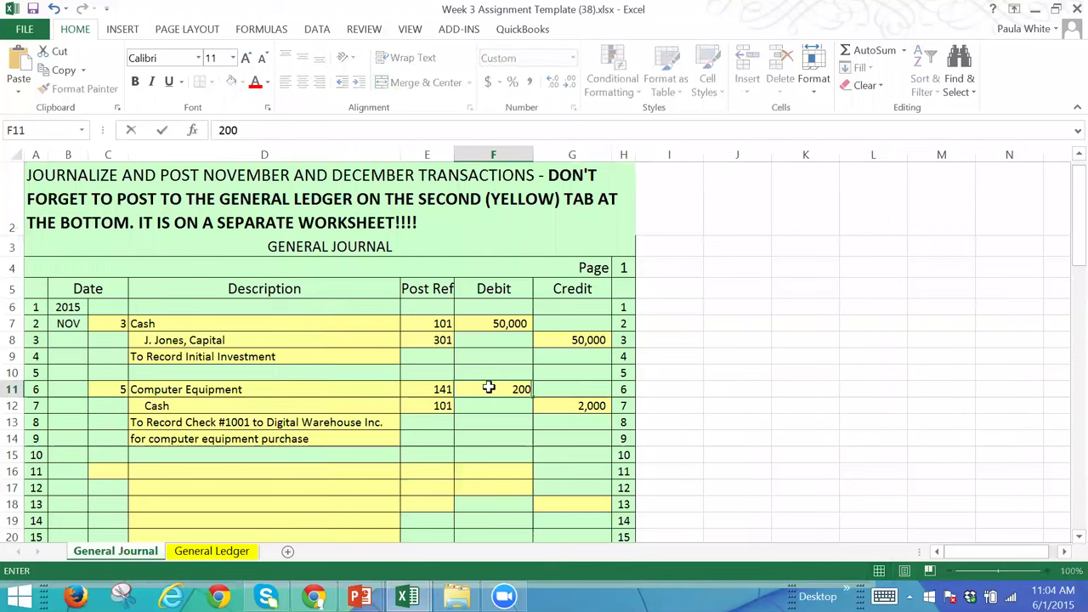
key("Tab")
key("Down")
type("200")
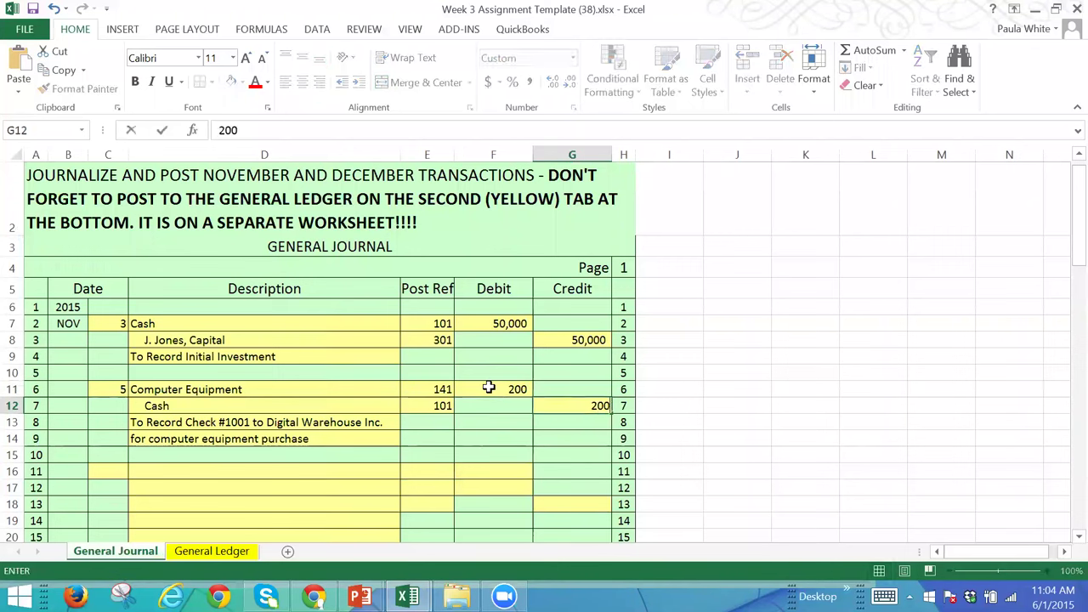
key("Tab")
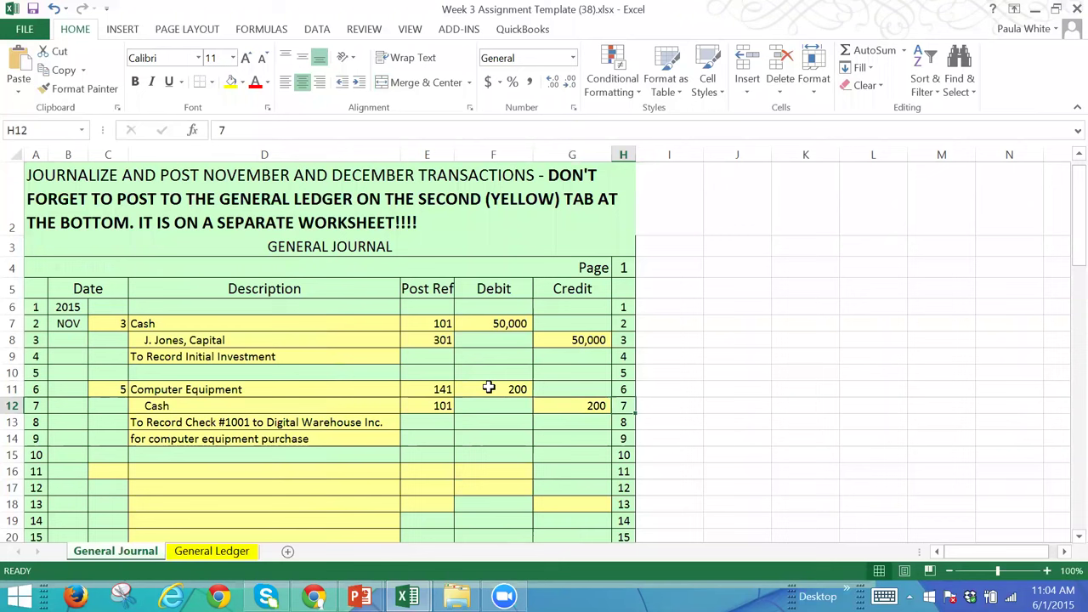
Step: Revert both Nov 5 amounts to 2000
left_click(489, 387)
type("2000")
key("Tab")
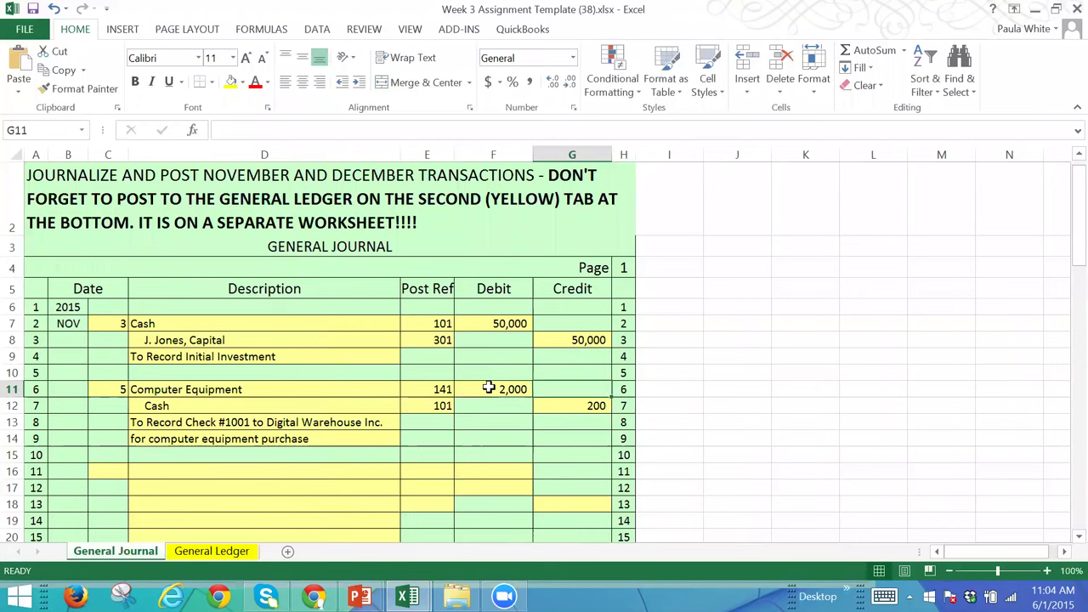
left_click(585, 406)
type("200")
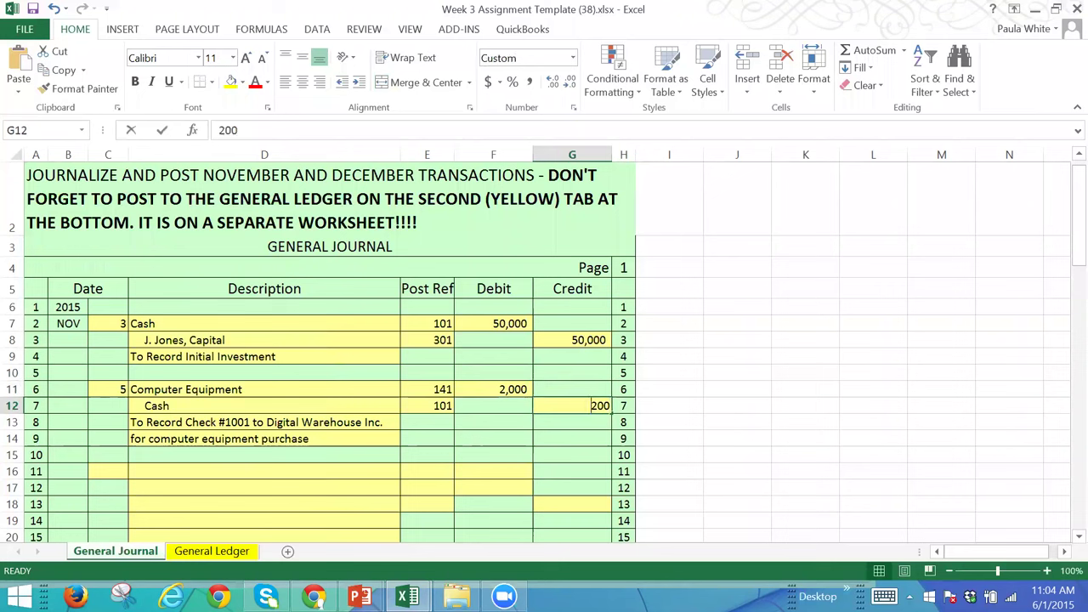
type("0")
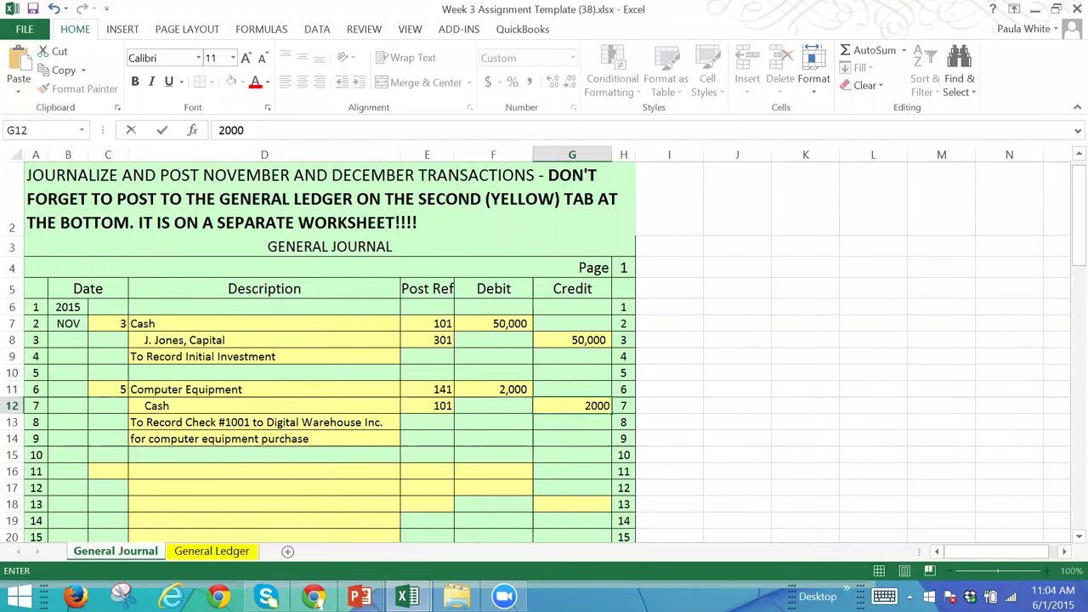
left_click(579, 449)
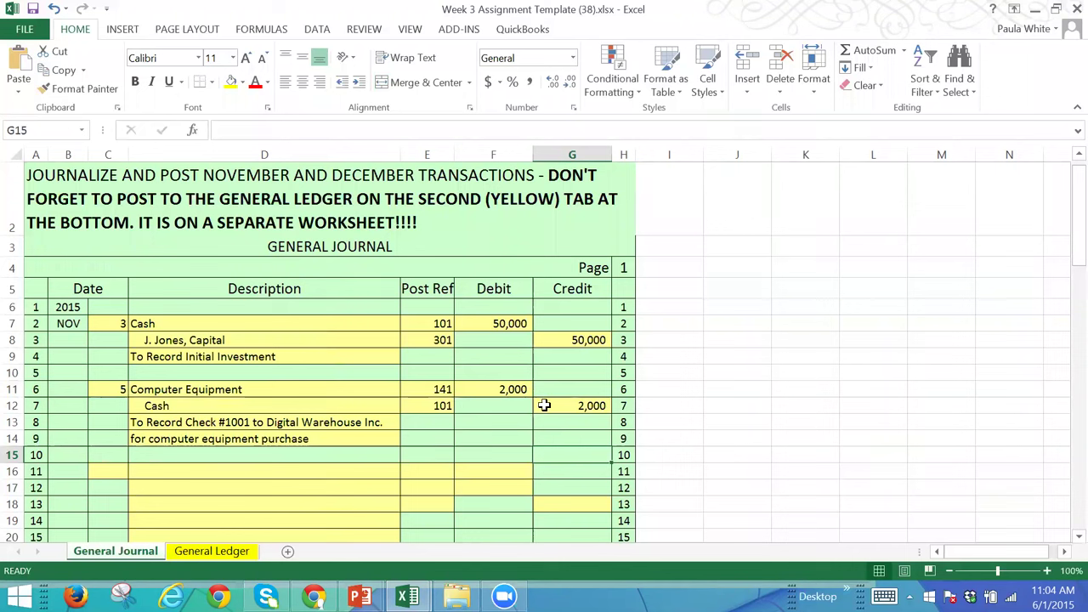
Step: Set both amounts back to 200 and select the entry range D11:G14
left_click(501, 390)
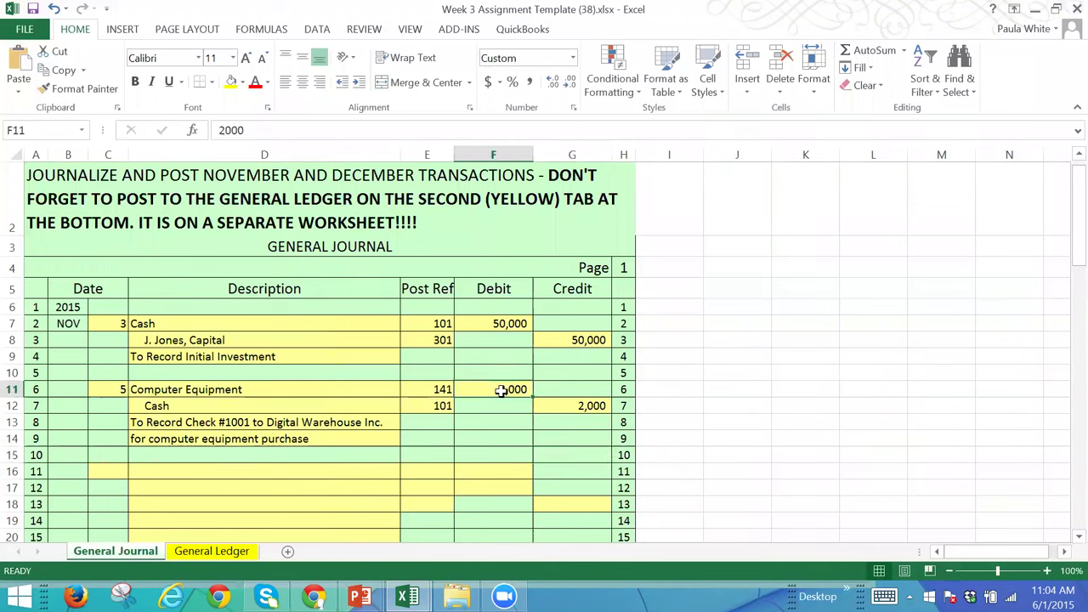
type("200")
key("Tab")
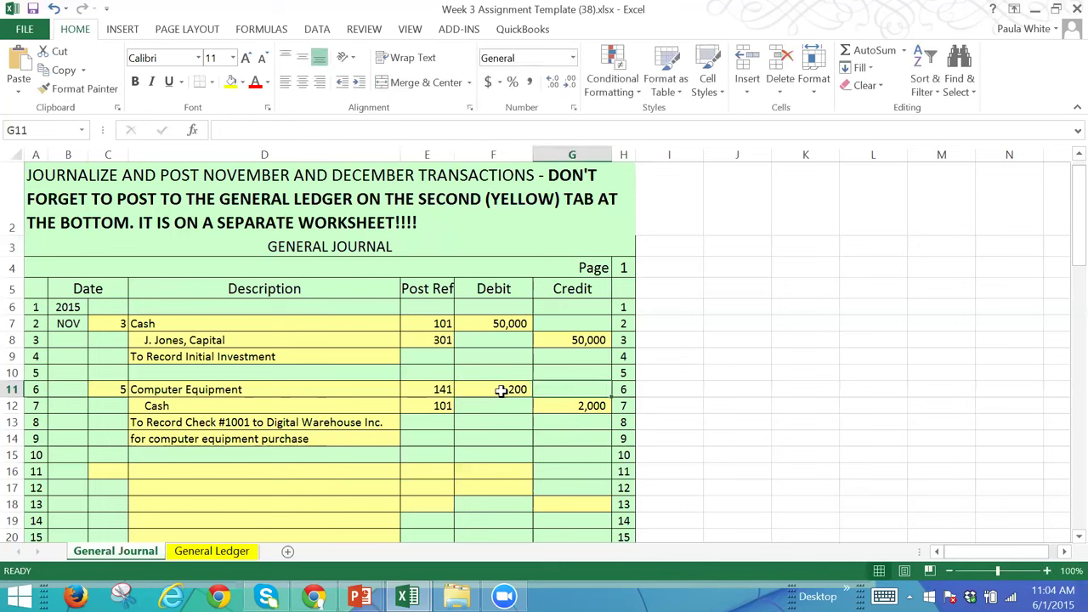
key("Down")
type("200")
key("Tab")
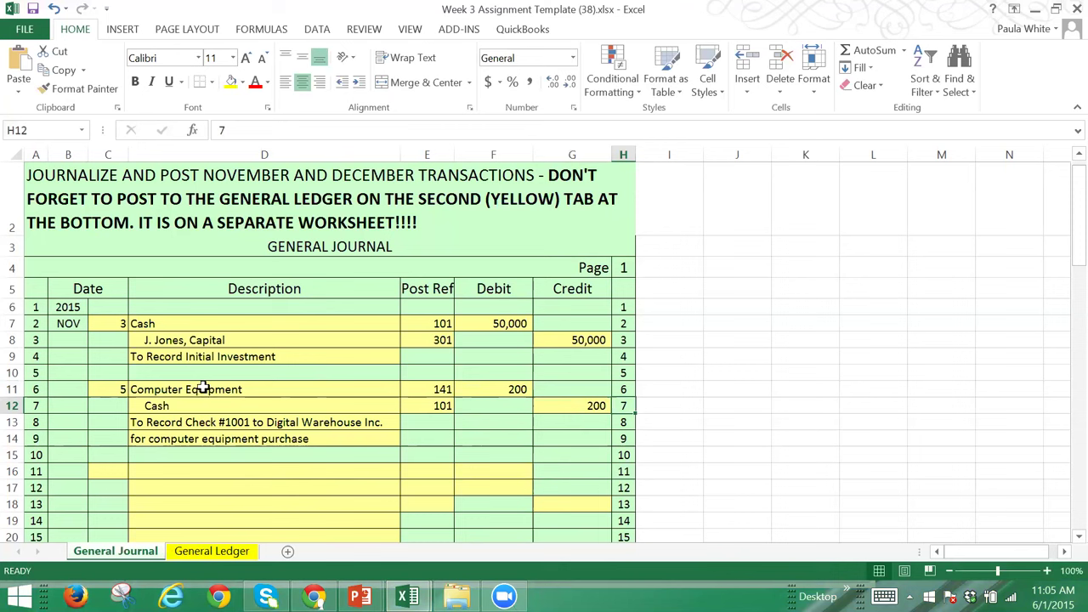
left_click(299, 389)
left_click(545, 433, "shift")
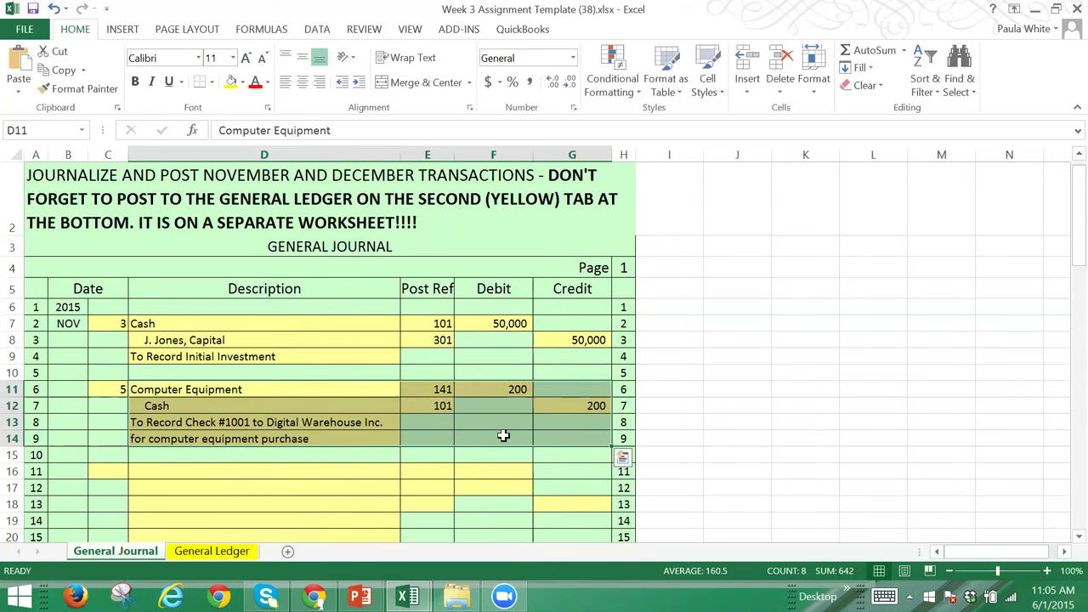
Step: Add a 'Computer Equipment' line debited 1800 in the next empty journal row
left_click(274, 473)
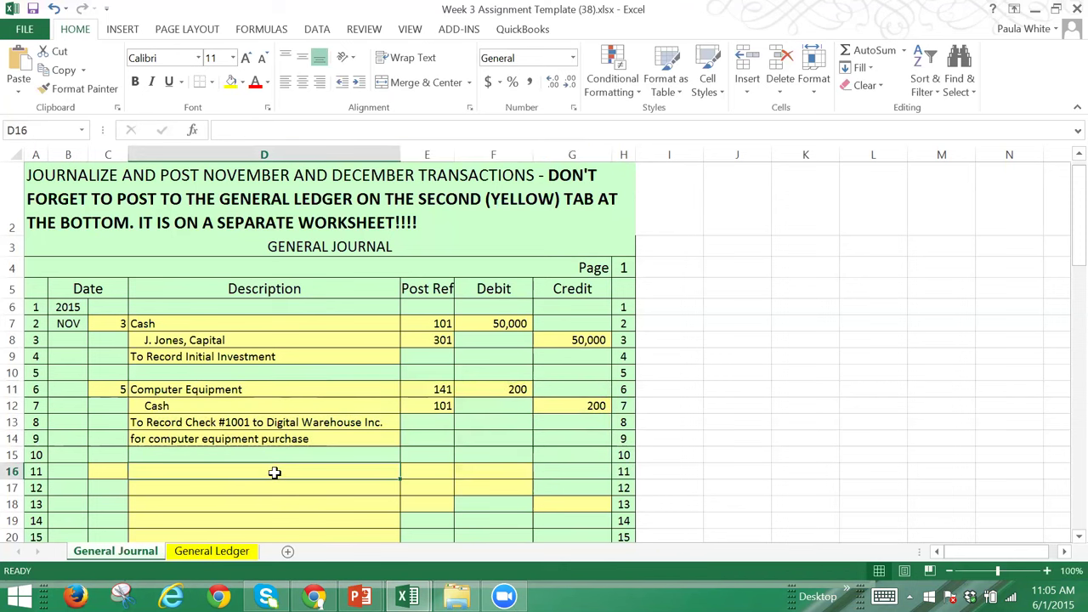
type("Comp")
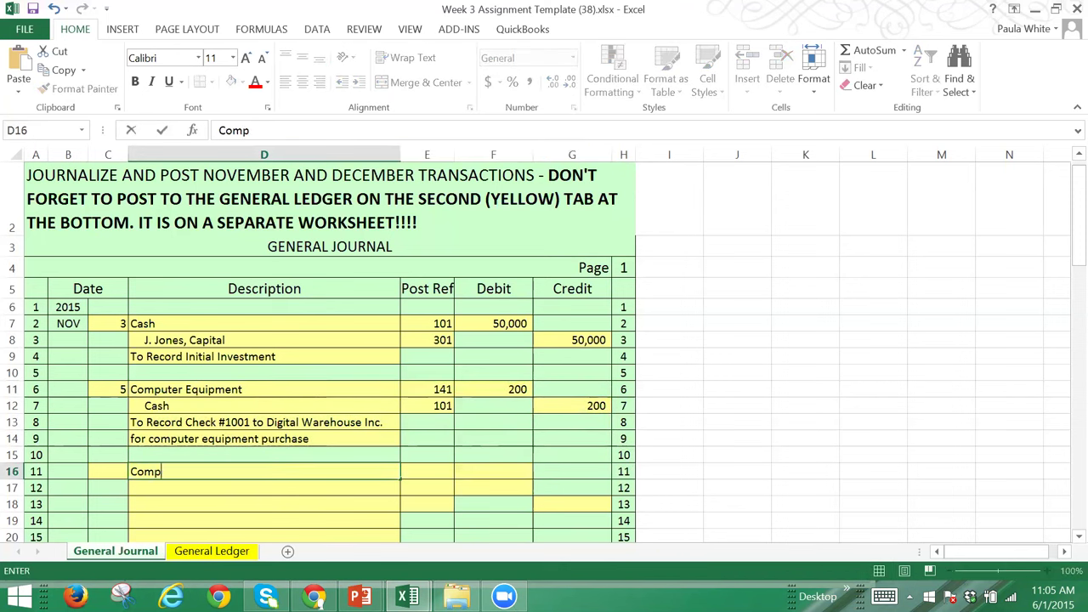
type("uter Eq")
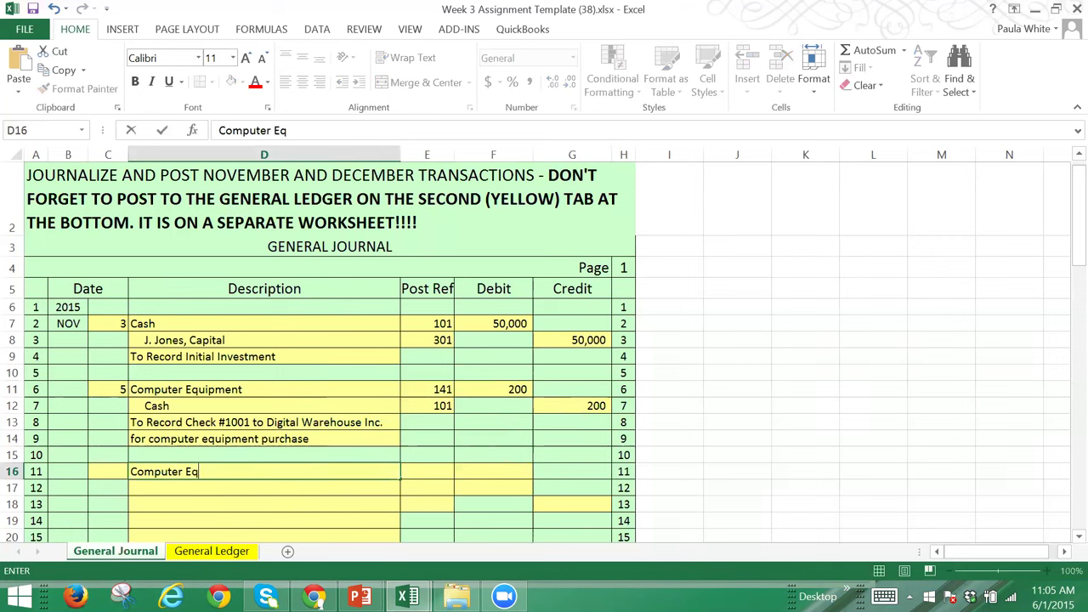
type("uipment")
key("Tab")
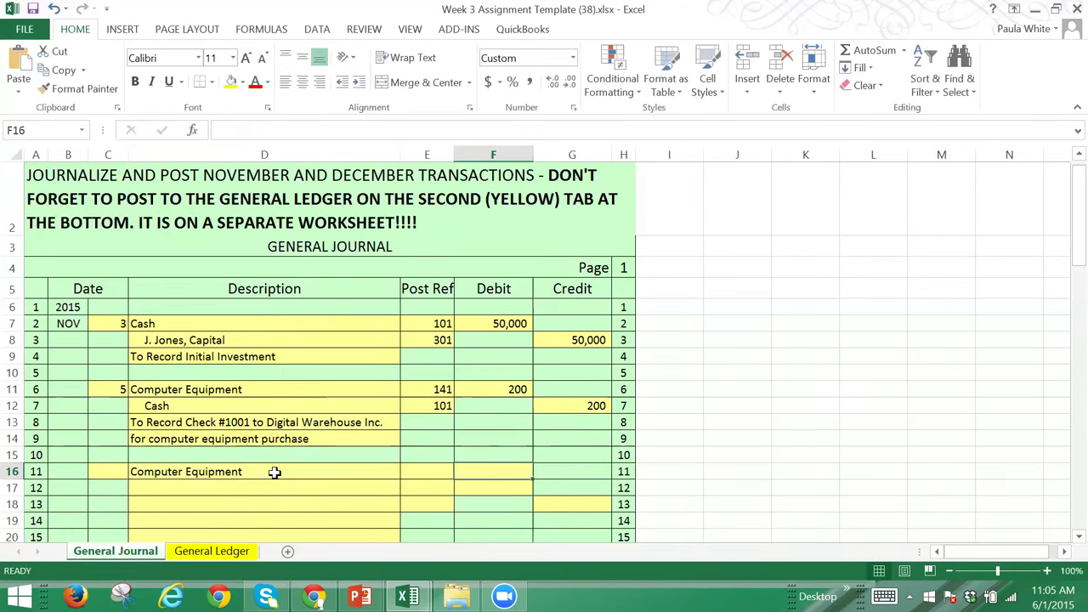
type("1800")
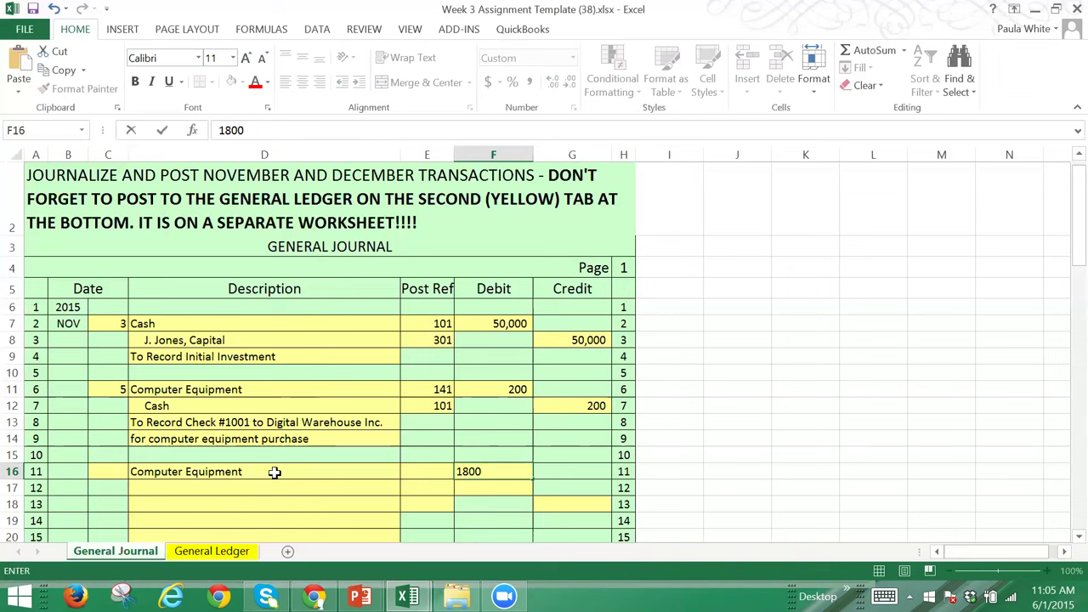
Step: Add a 'Cash' line below it credited 1800
left_click(275, 487)
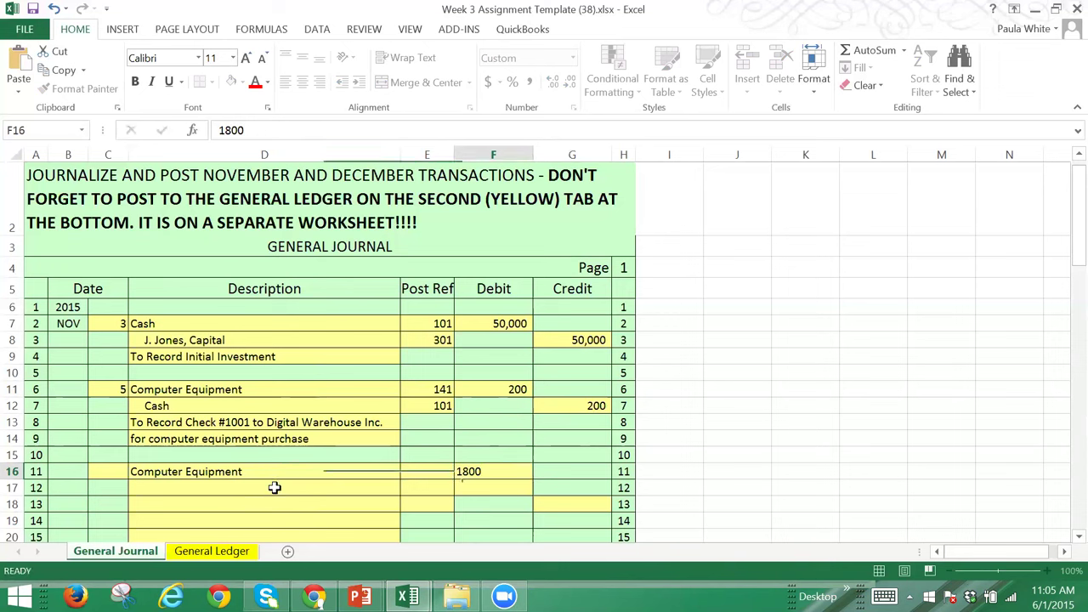
type("Cash")
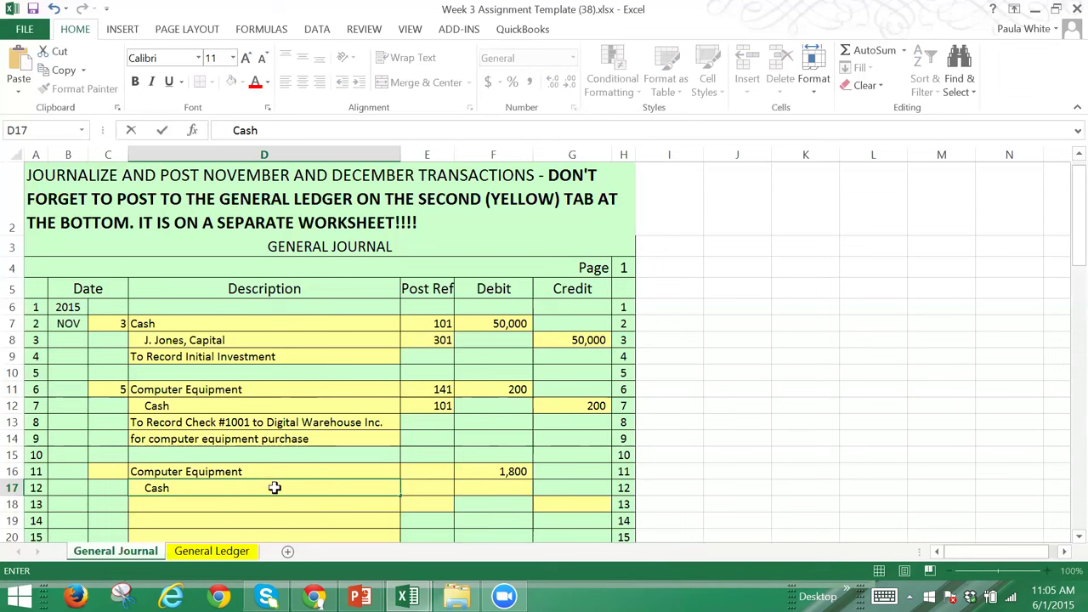
key("Tab")
key("Tab")
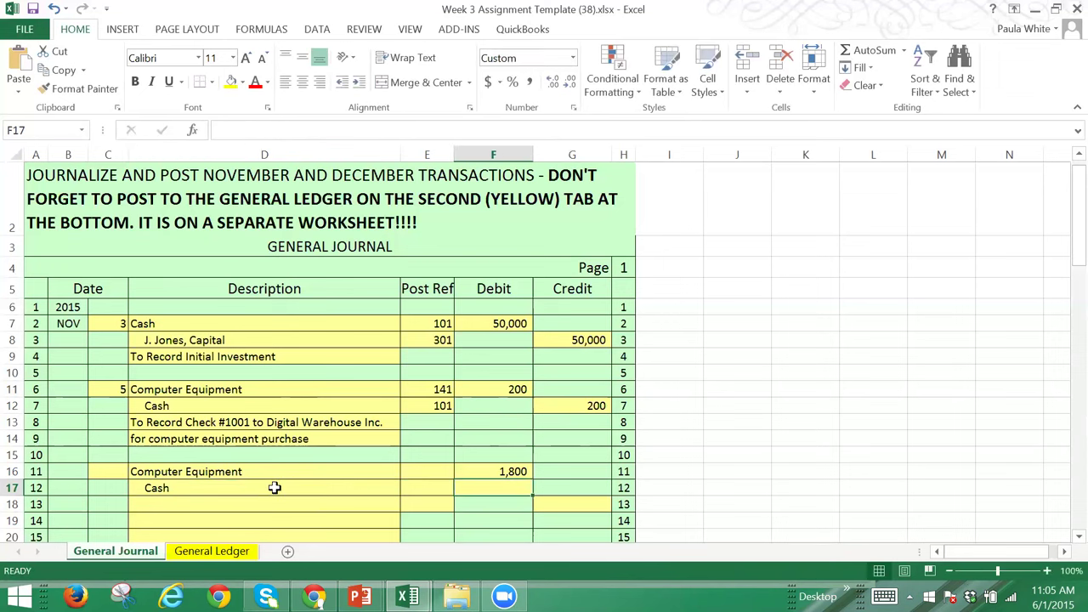
key("Tab")
type("18000")
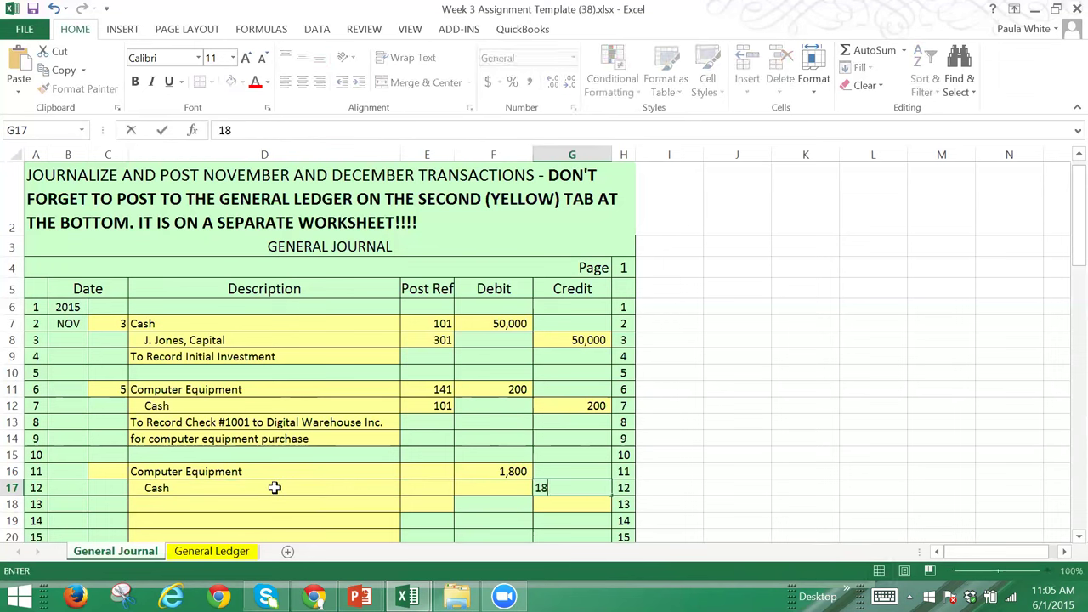
key("BackSpace")
key("Tab")
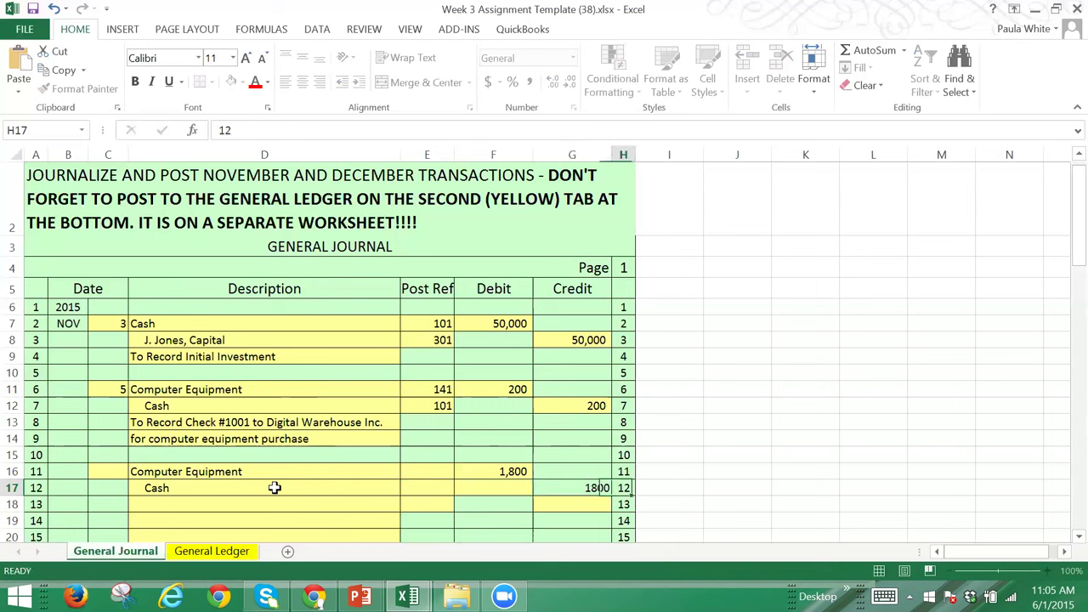
key("Down")
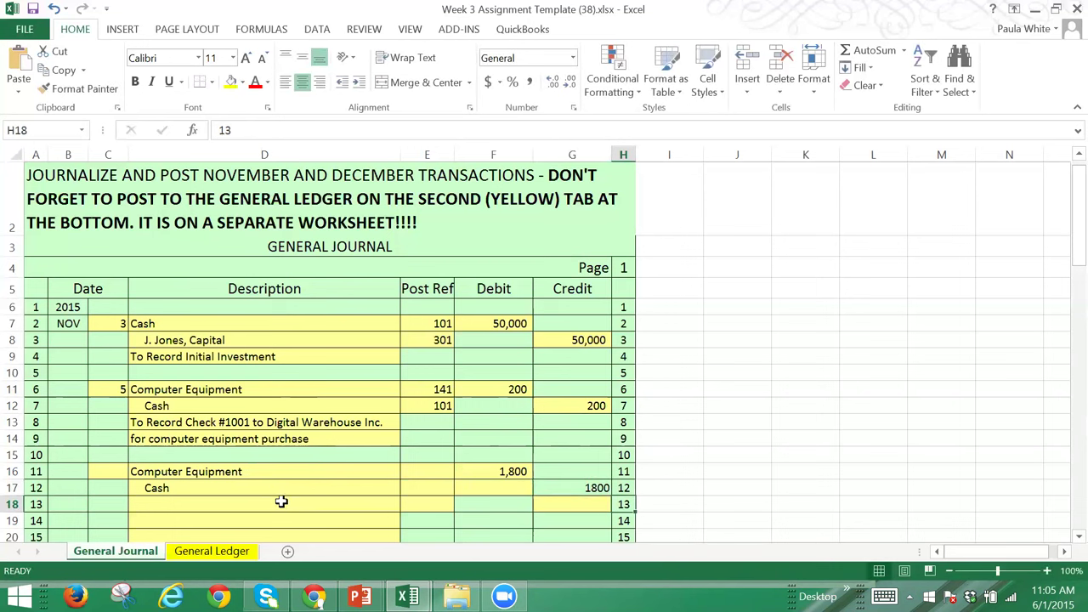
Step: Type 'To record error correction JE made on 11/5 for $200 shb' and 'in the amountof $2000; this corrects' on two lines
left_click(282, 503)
type("To r")
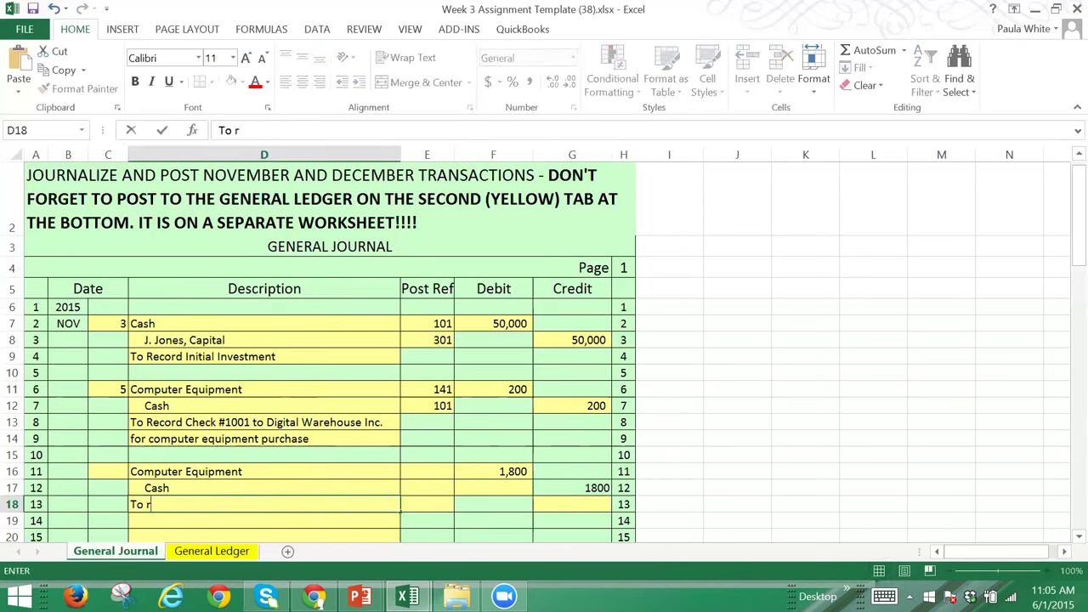
type("ecord error correction")
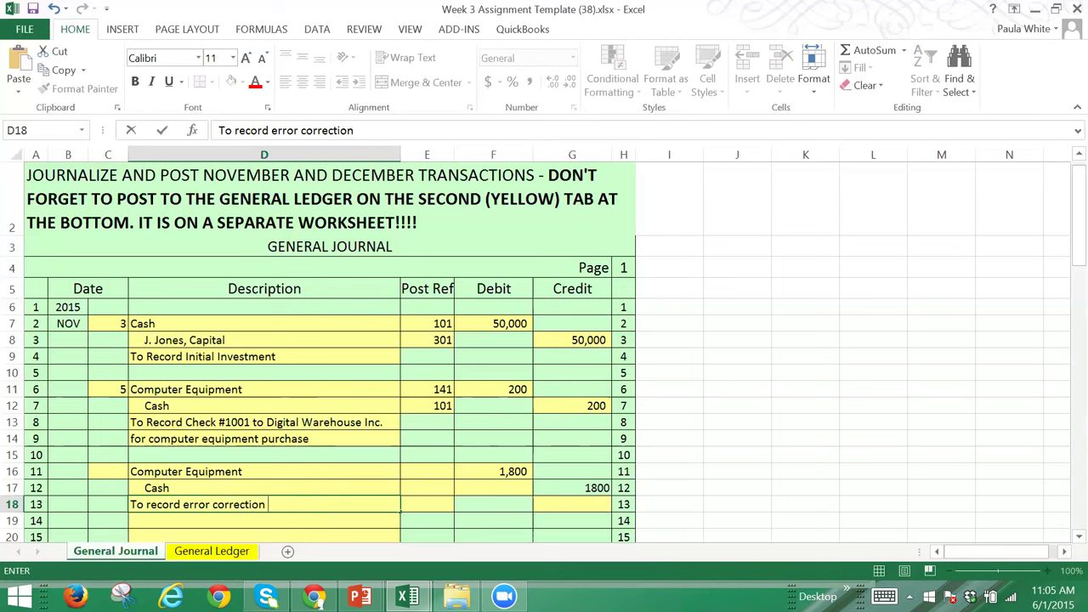
type("JE made on 11")
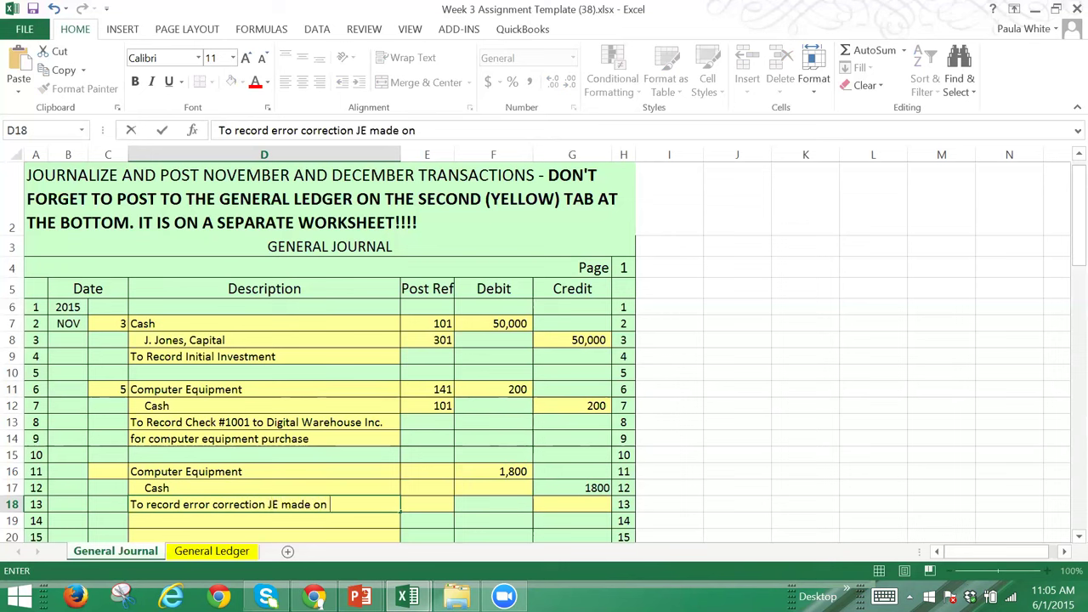
type("/5 for $200 shb")
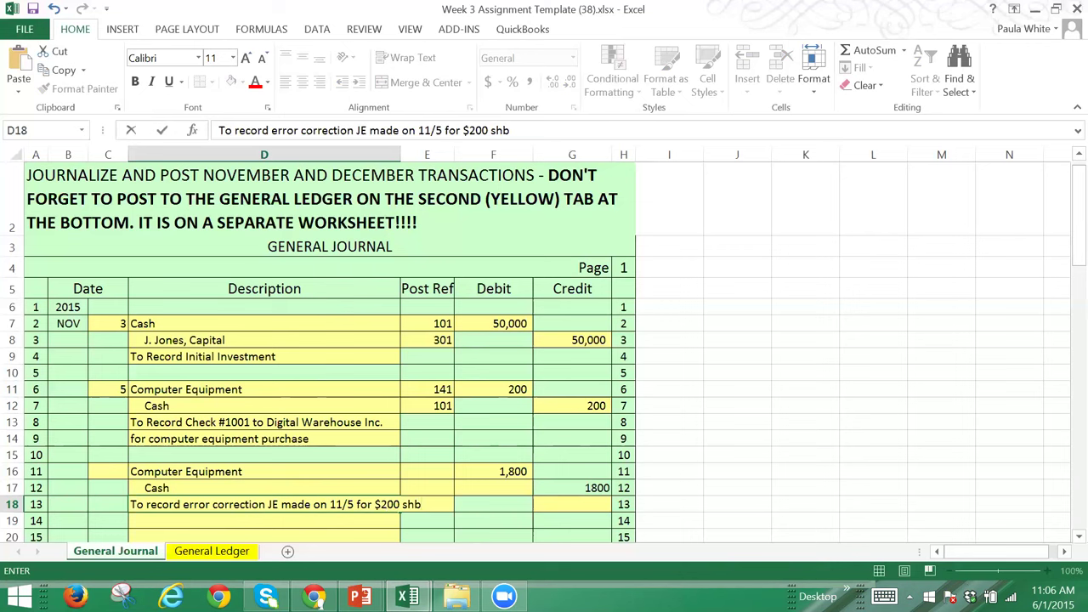
key("Return")
type("i")
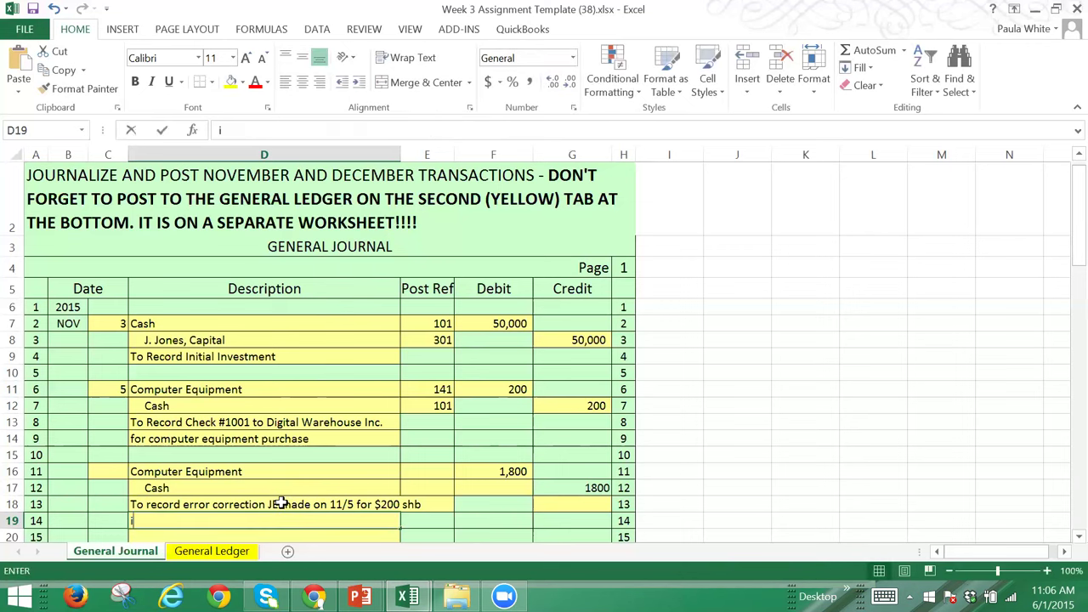
type("n the amountof")
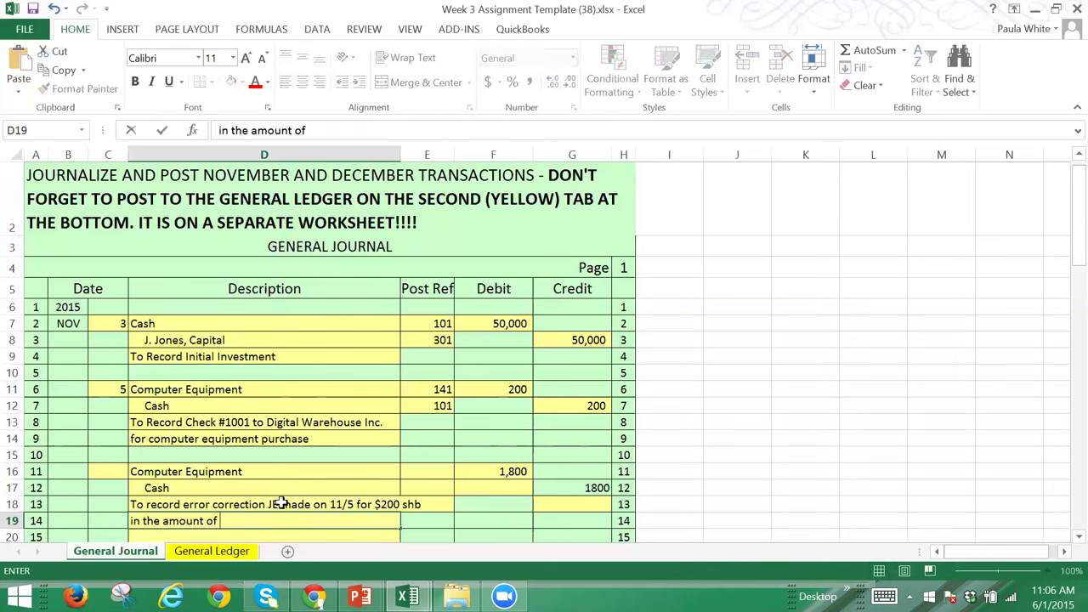
type(" $2000; this co")
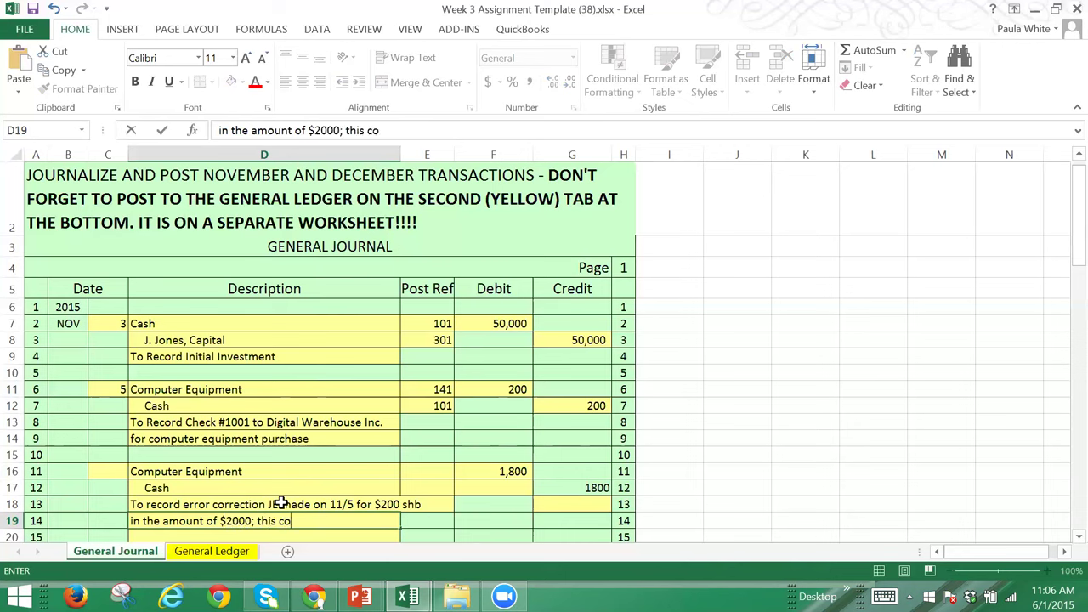
type("rrects")
key("Return")
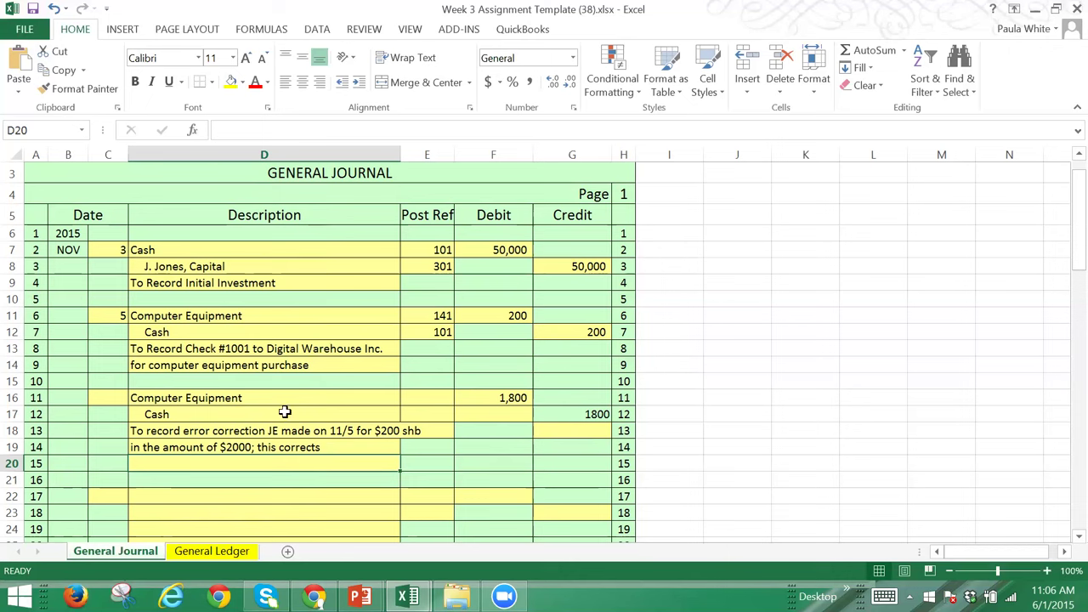
Step: Overtype F11 and G12 with 2000 for the Nov 5 Computer Equipment debit and Cash credit
left_click(487, 318)
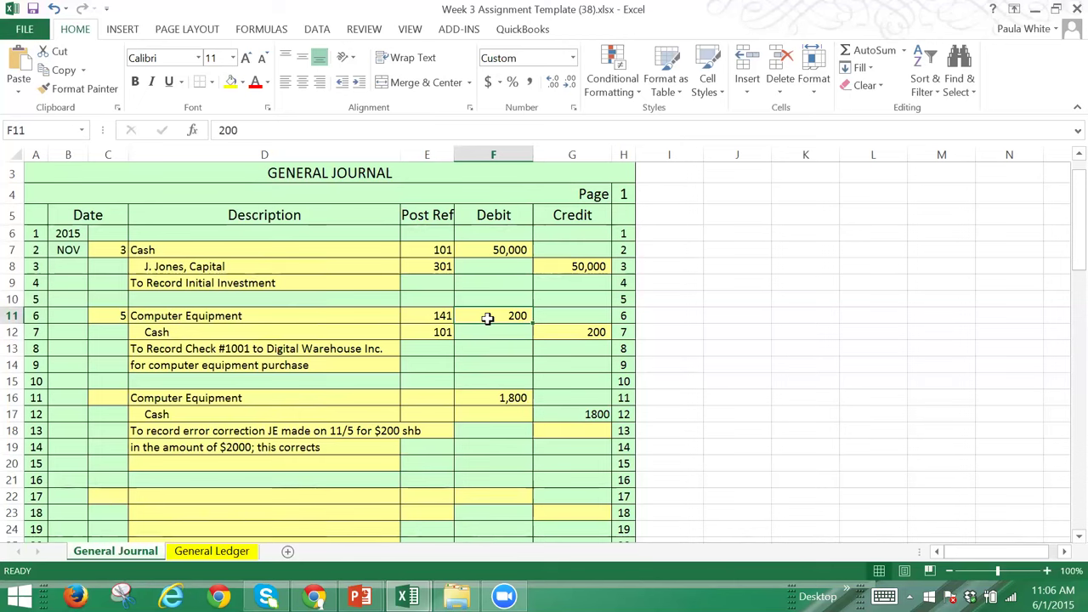
type("2000")
key("Tab")
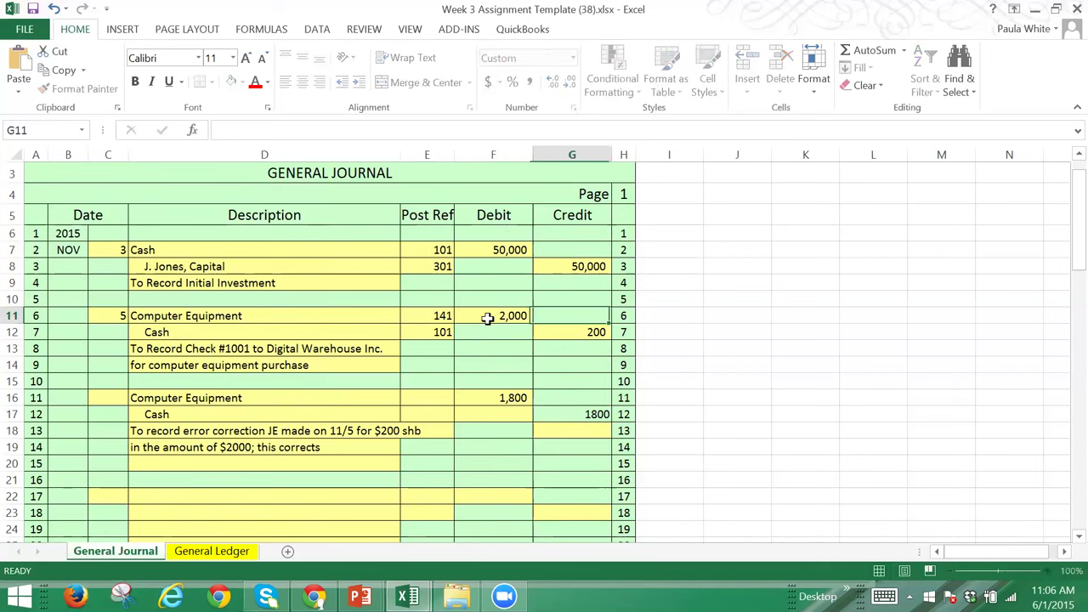
key("Down")
type("2000")
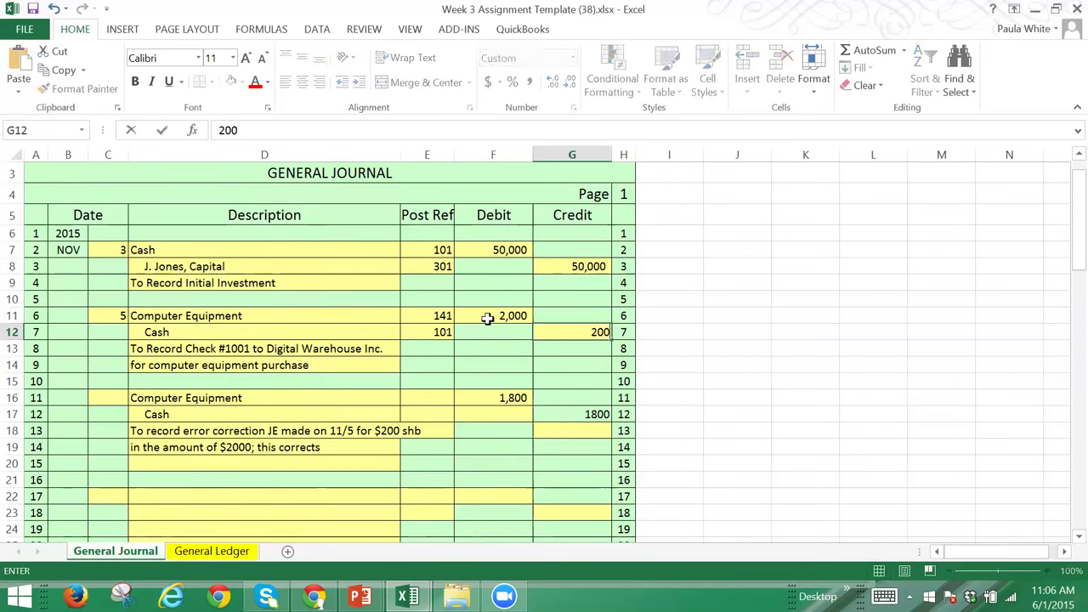
key("Return")
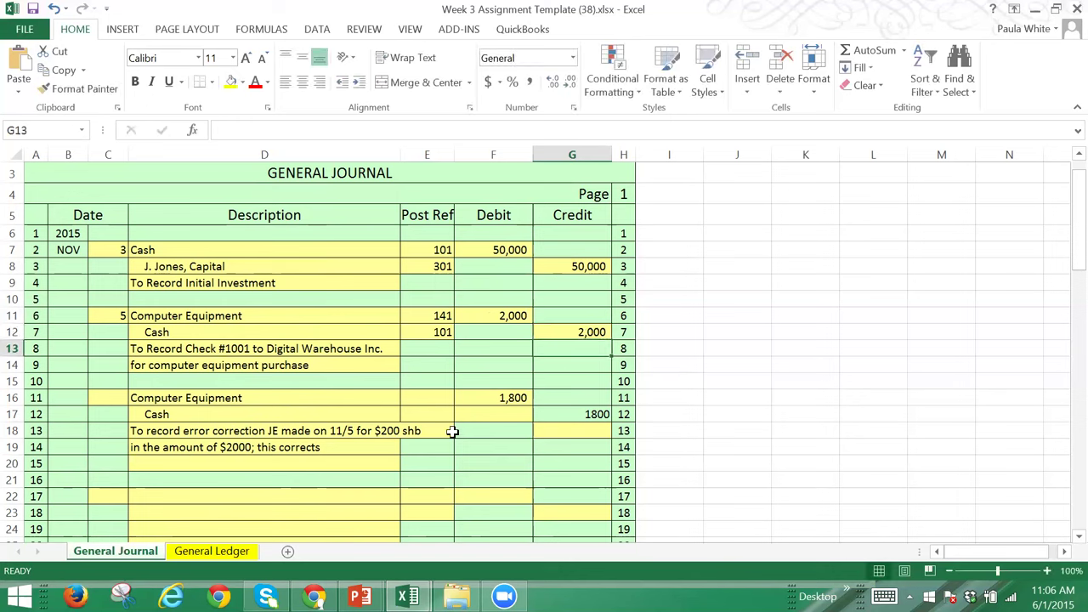
Step: Switch to the General Ledger sheet and check the Computer Equipment and Cash trial balance amounts
left_click(212, 551)
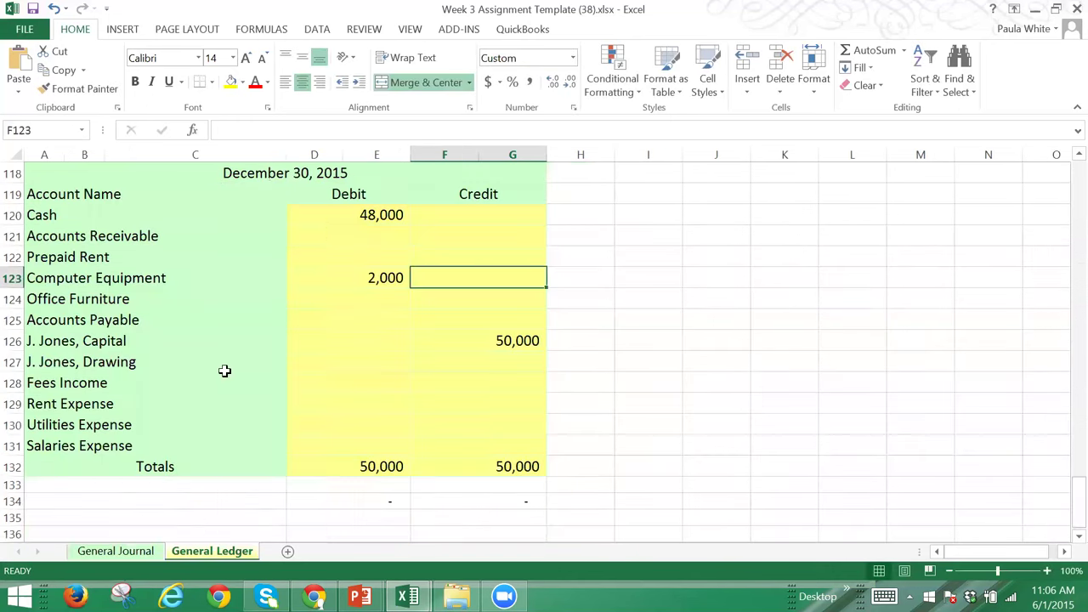
left_click(373, 278)
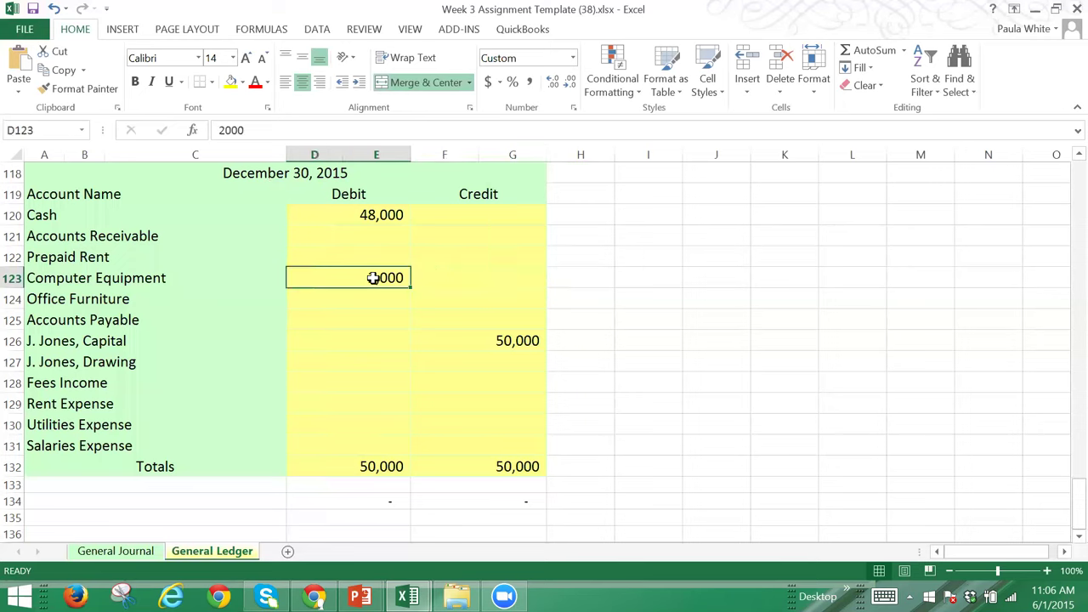
left_click(377, 215)
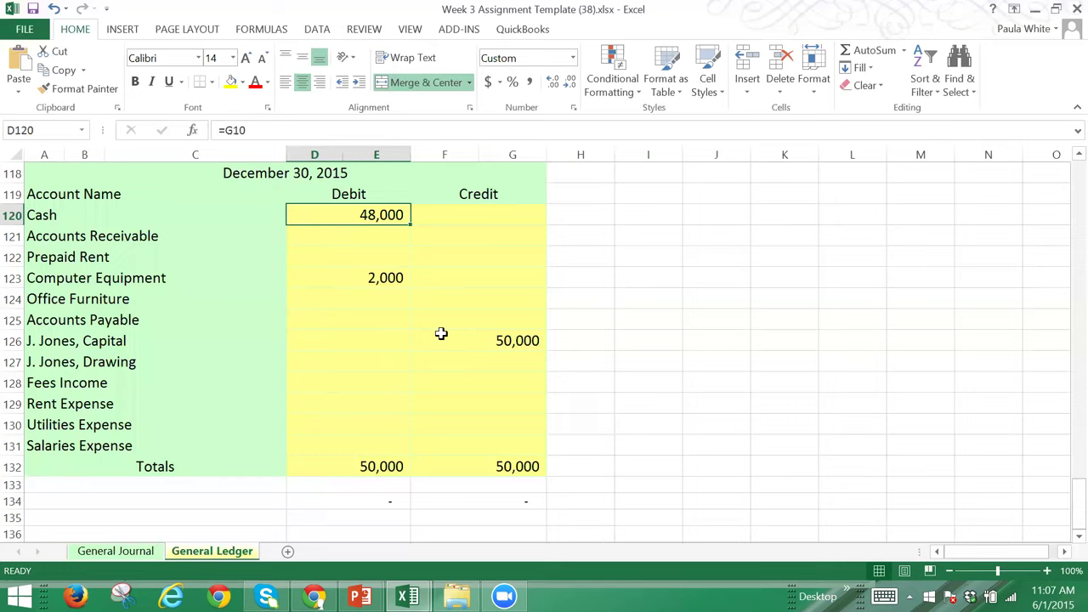
key("Up")
key("Up")
key("Up")
key("Up")
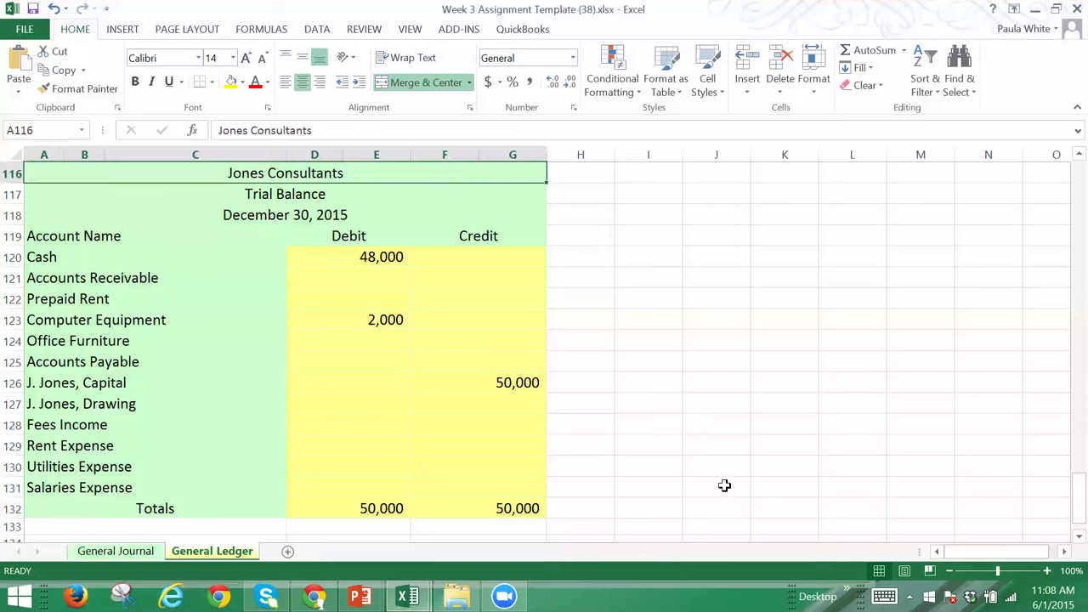
Step: Enter one person's full name in J131 and a second person's full name in J132
left_click(724, 485)
key("Return")
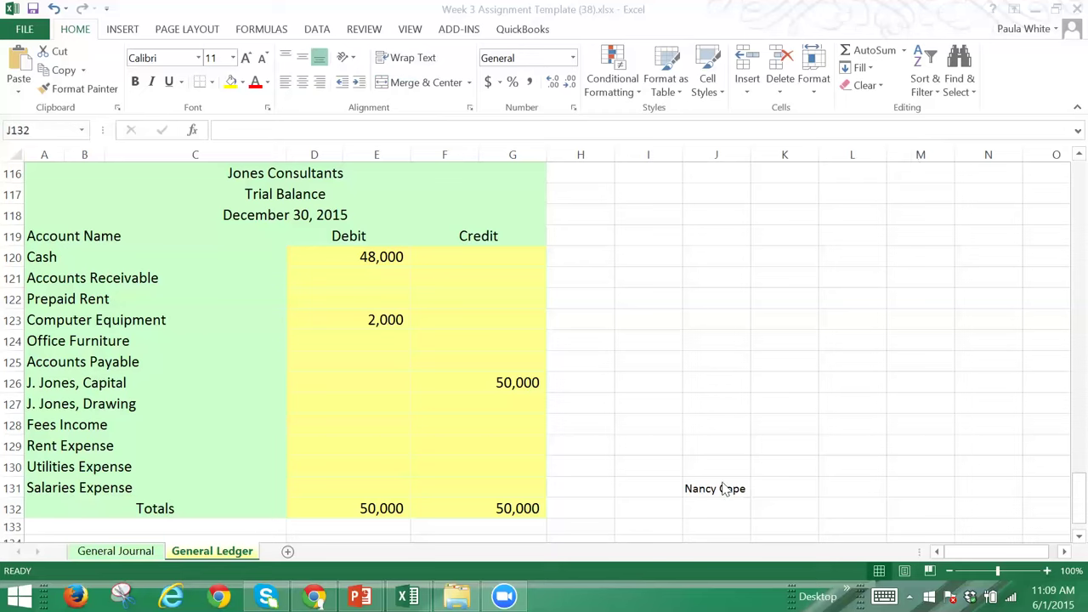
left_click(713, 508)
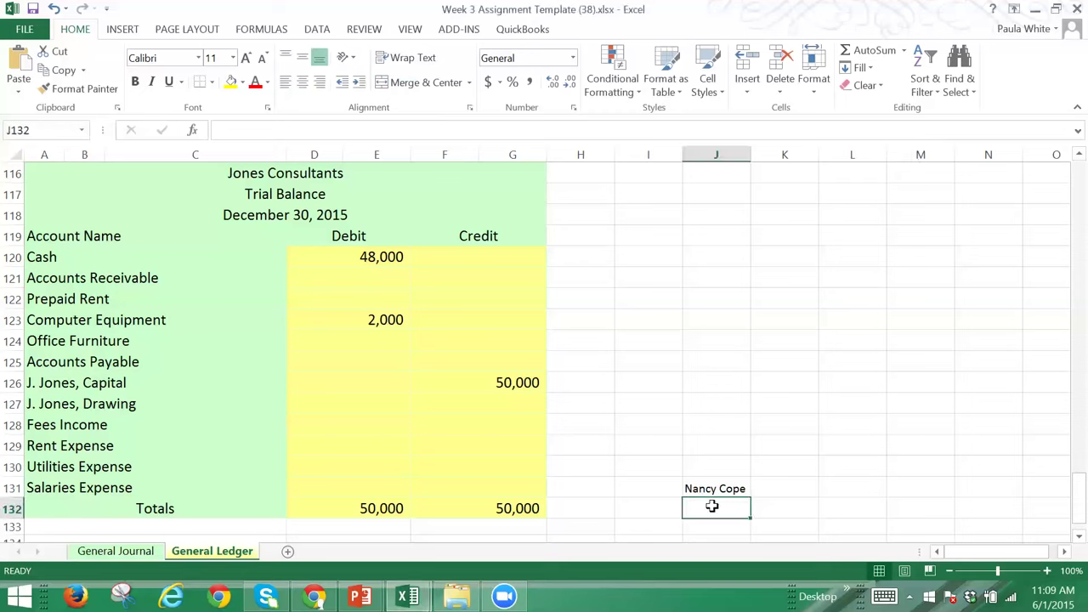
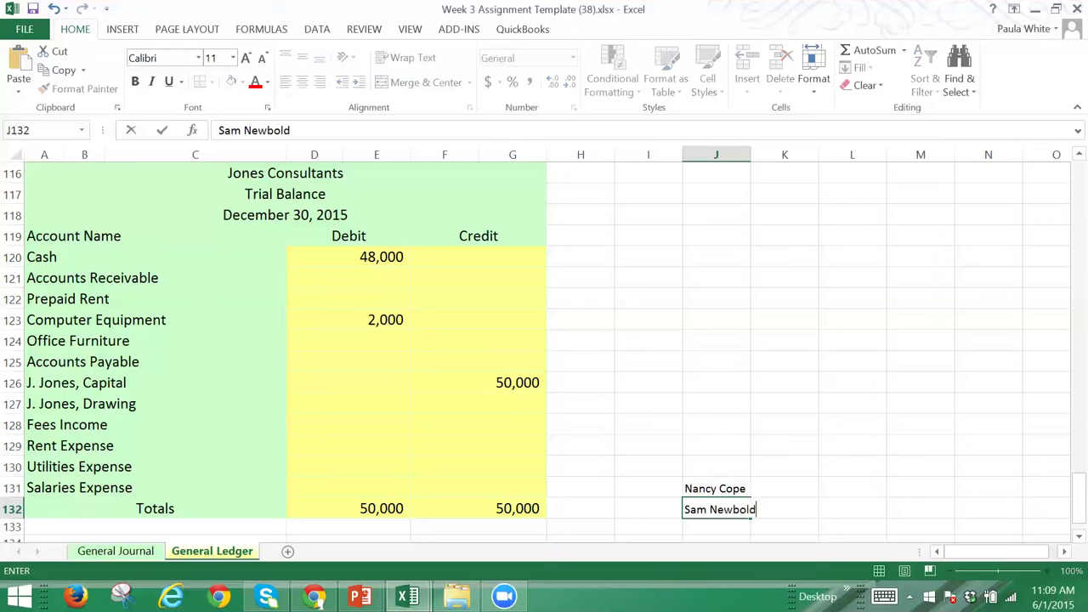